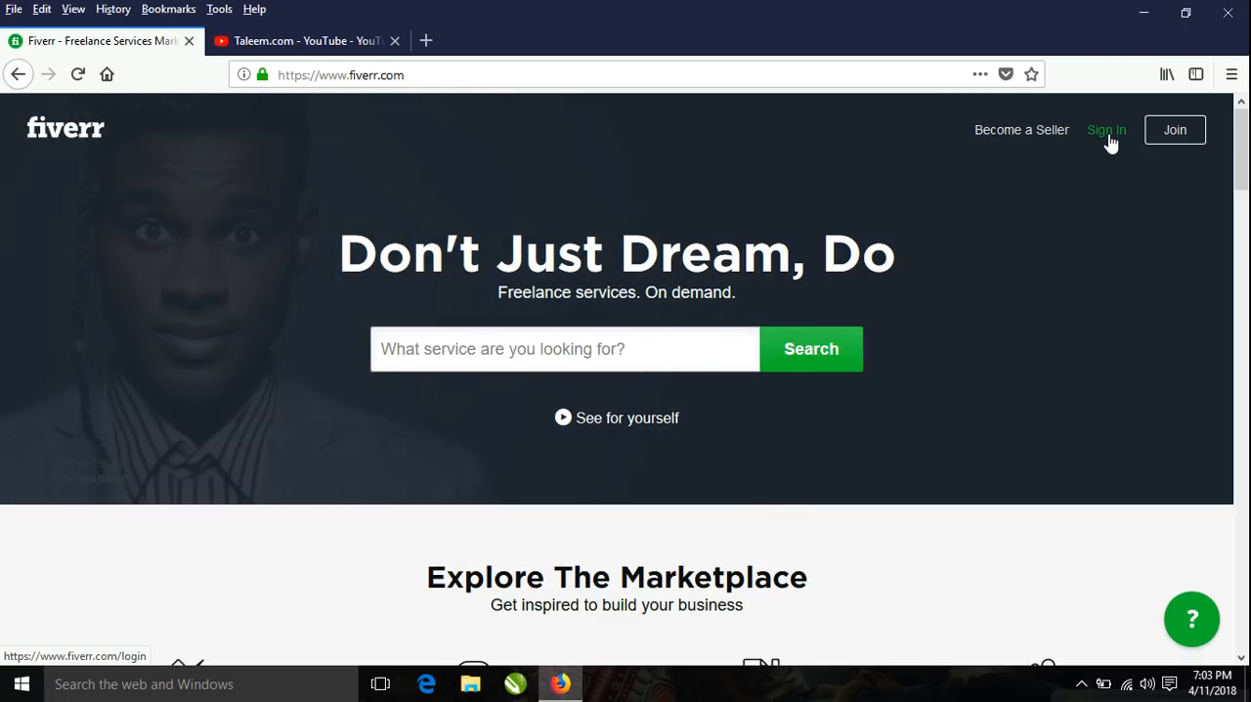
- Join Fiverr through the Facebook login, allowing its pop-up window, authorizing access and accepting the prefilled username and e-mail
{"action": "left_click", "coordinate": [1111, 140]}
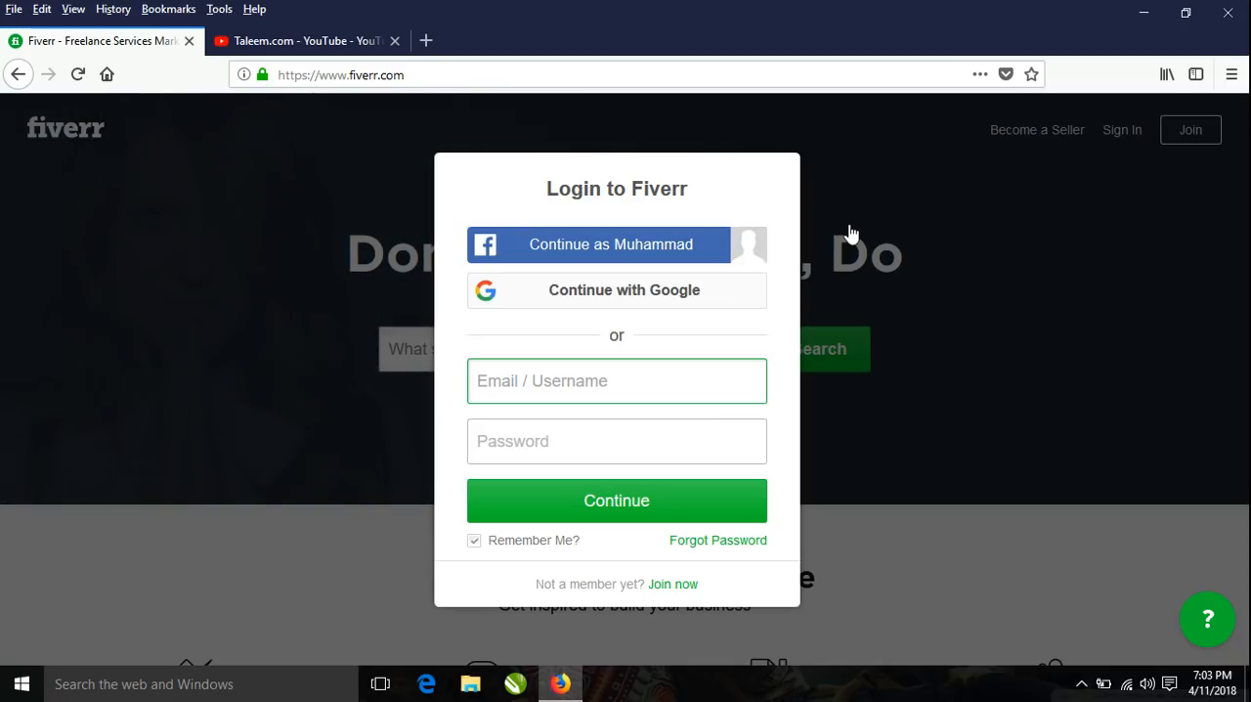
{"action": "left_click", "coordinate": [636, 252]}
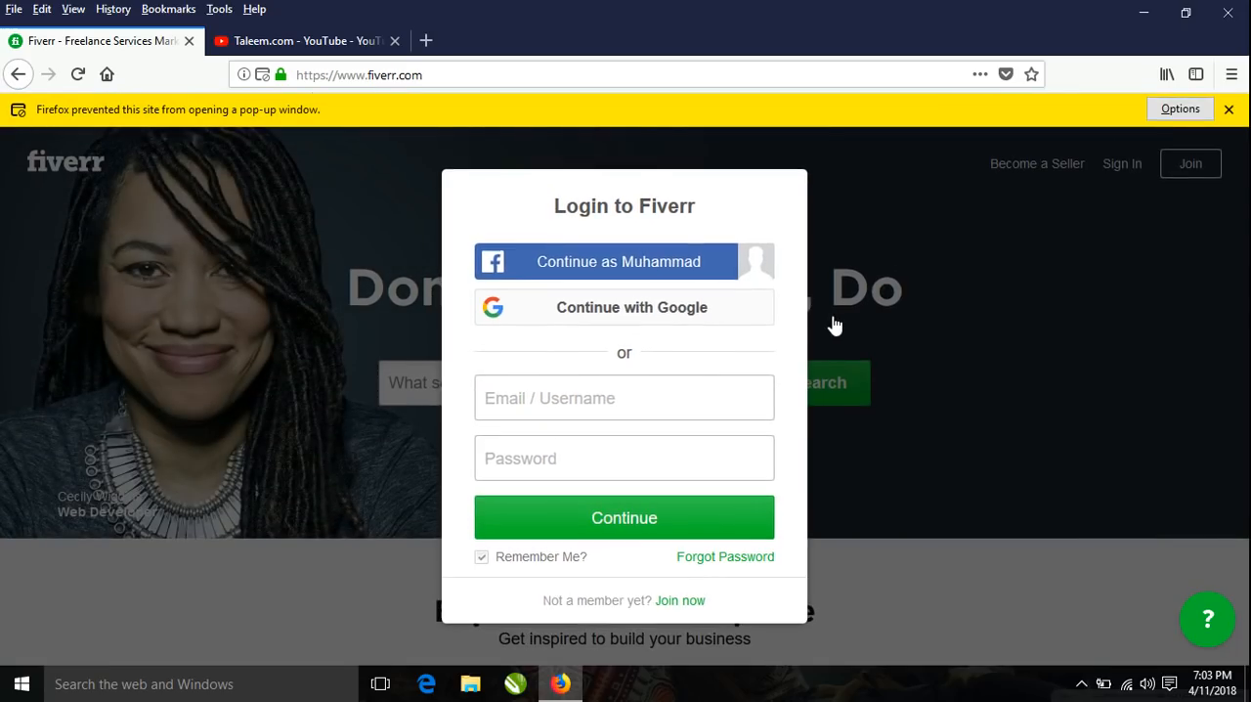
{"action": "left_click", "coordinate": [1180, 108]}
{"action": "left_click", "coordinate": [1131, 140]}
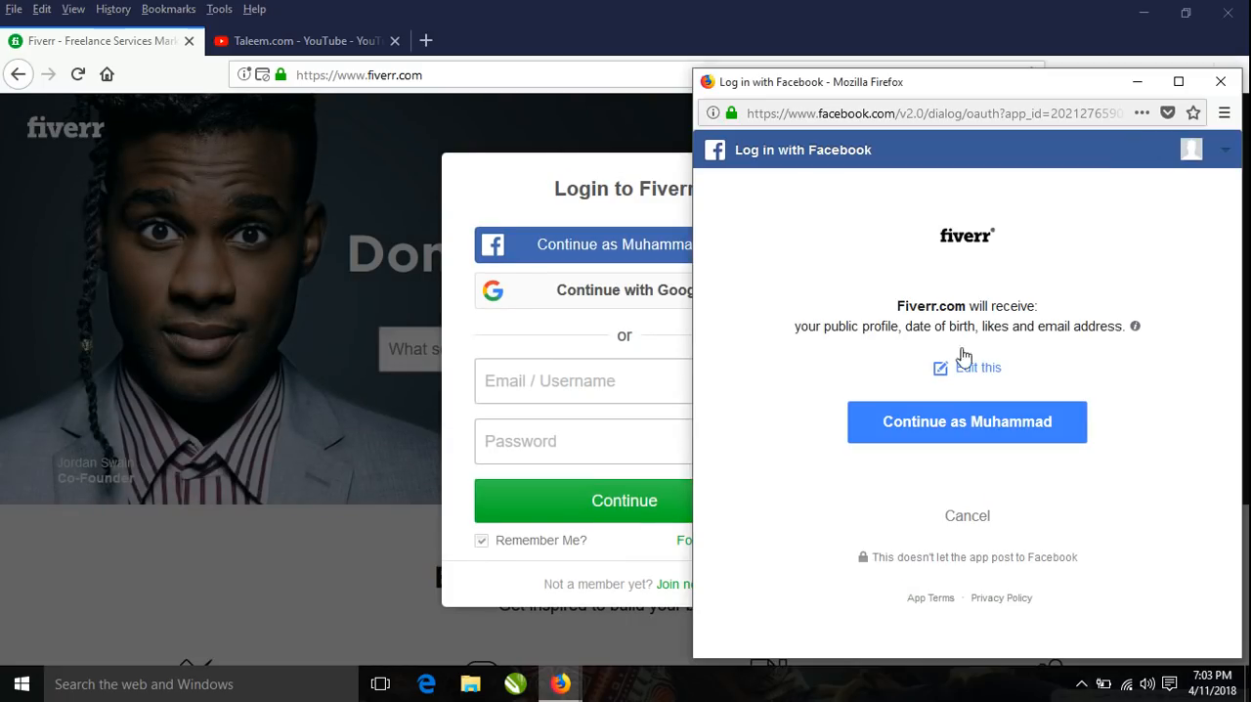
{"action": "left_click", "coordinate": [978, 431]}
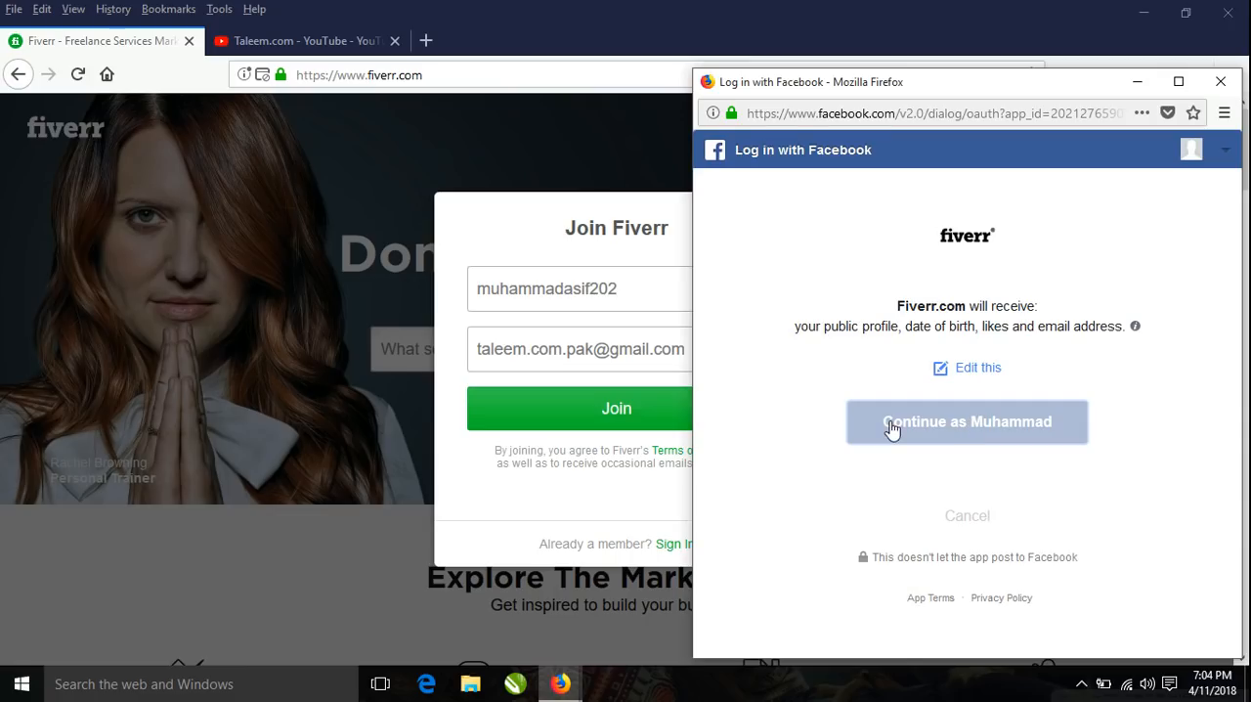
{"action": "left_click", "coordinate": [619, 408]}
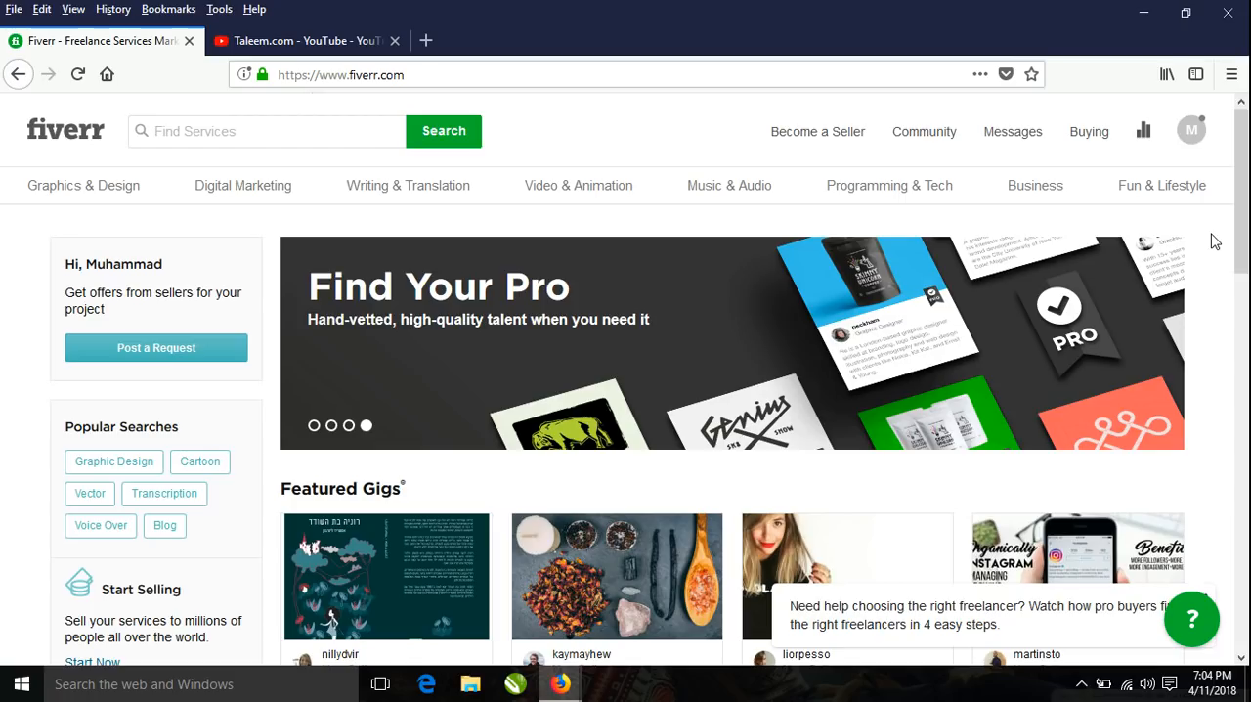
- Open the Other category of Writing & Translation and examine the gigs offered there, their seller levels and starting prices
{"action": "mouse_move", "coordinate": [394, 196]}
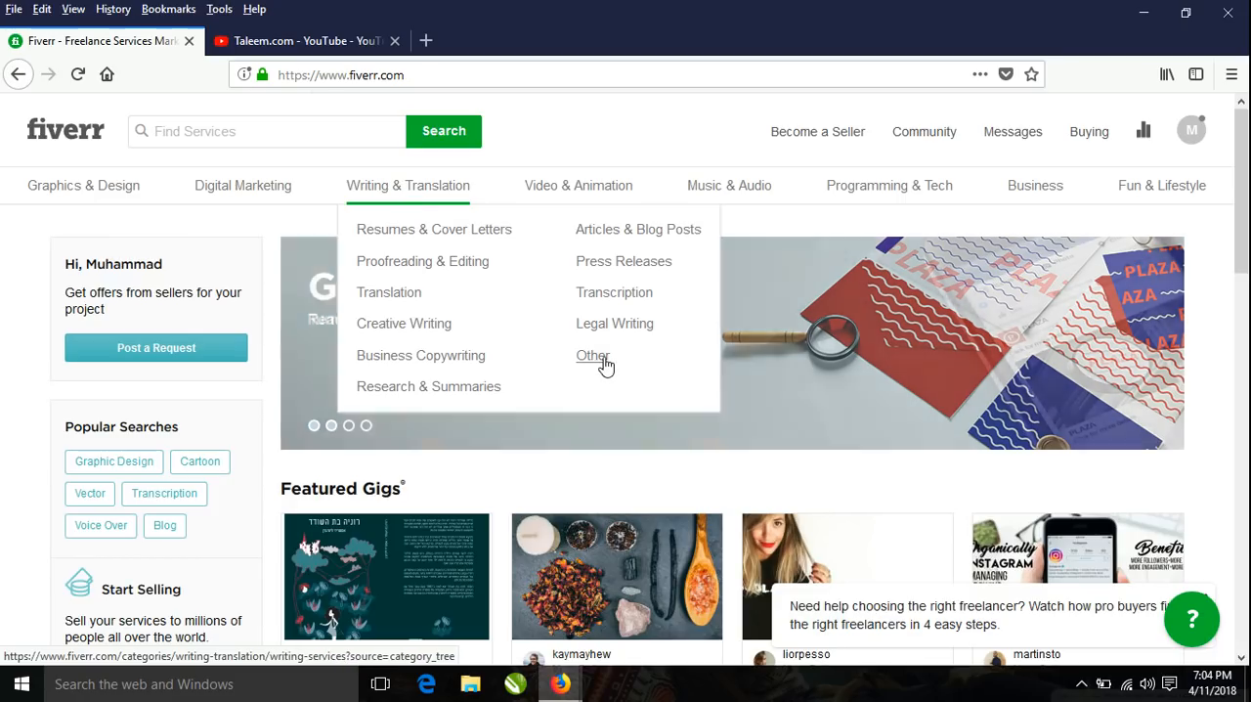
{"action": "left_click", "coordinate": [601, 359]}
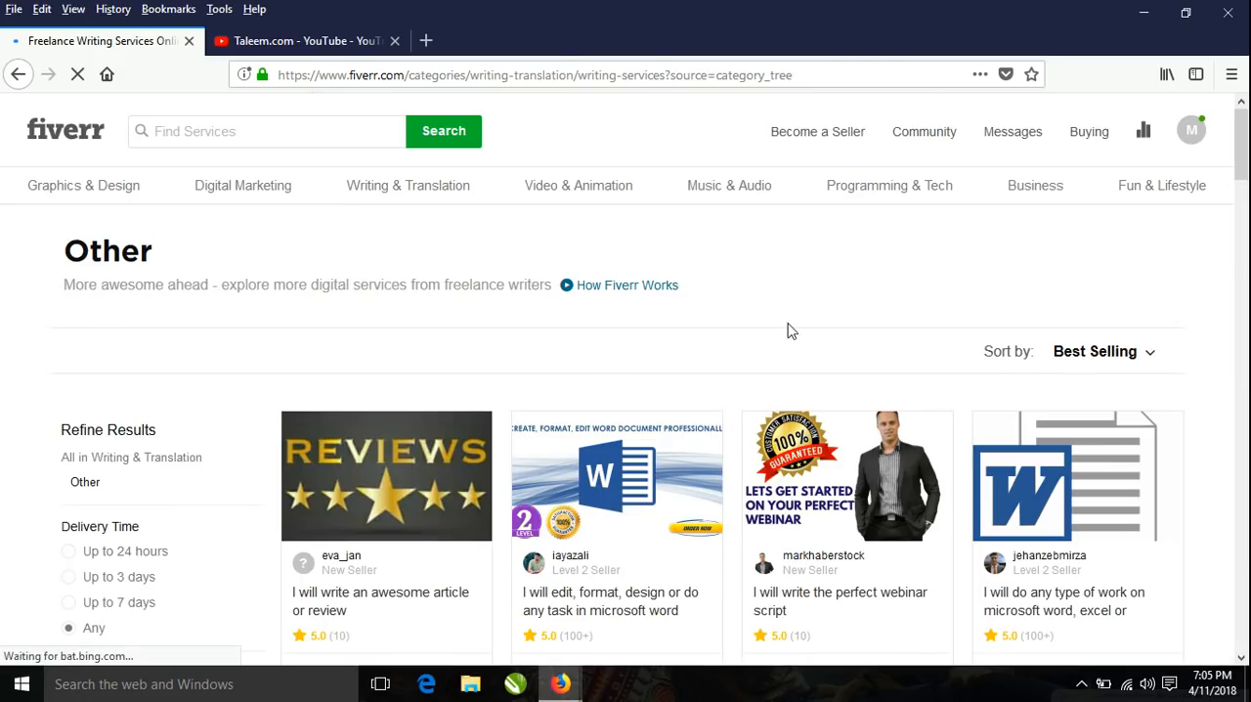
{"action": "scroll", "coordinate": [598, 460], "scroll_direction": "down", "scroll_amount": 2}
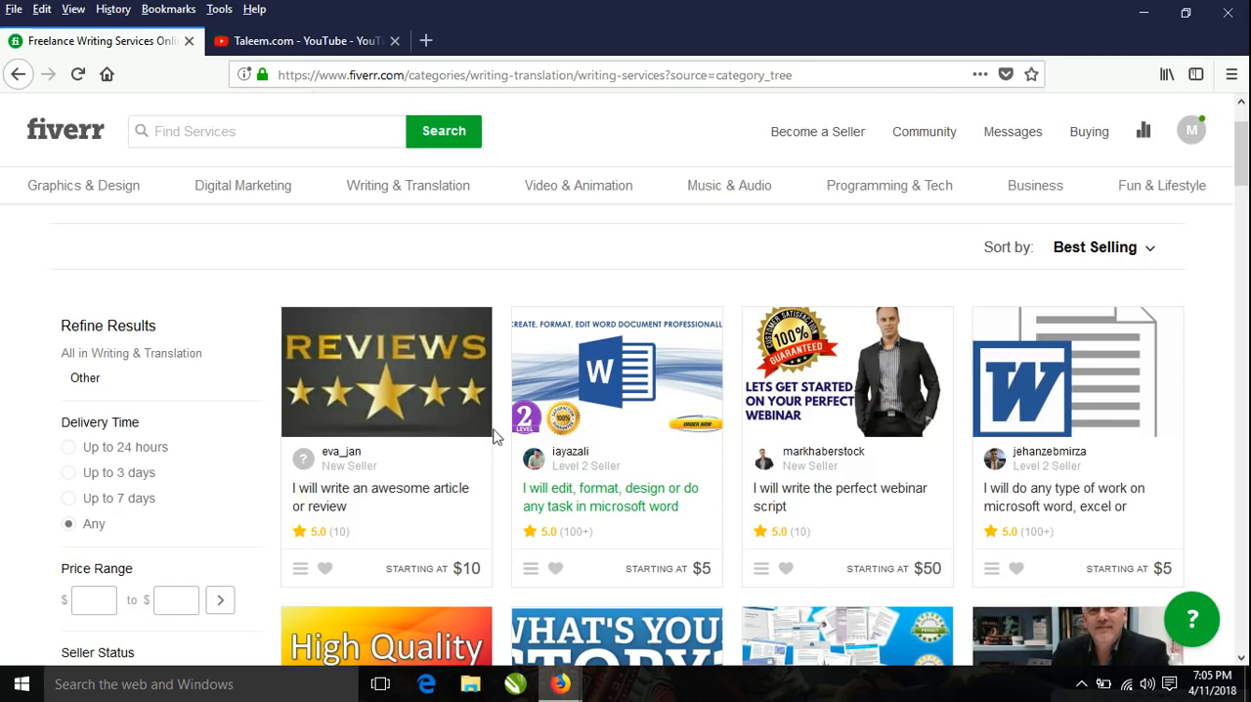
{"action": "scroll", "coordinate": [573, 513], "scroll_direction": "down", "scroll_amount": 2}
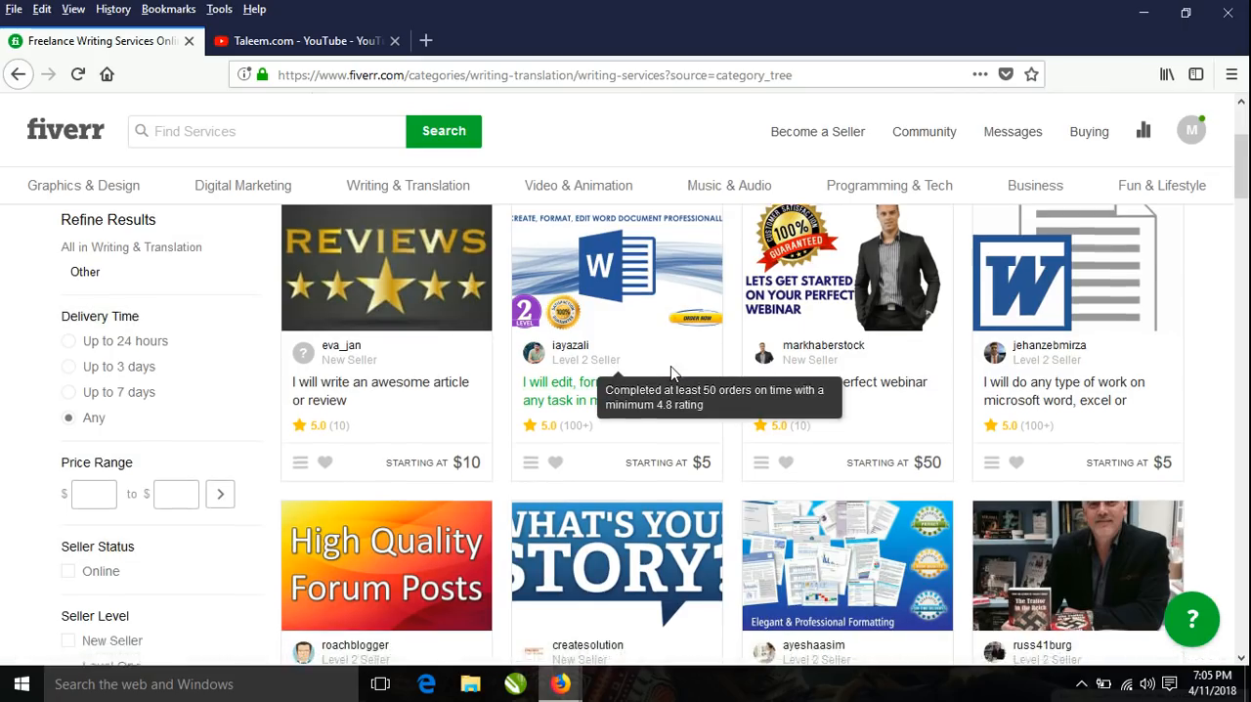
{"action": "scroll", "coordinate": [710, 374], "scroll_direction": "down", "scroll_amount": 2}
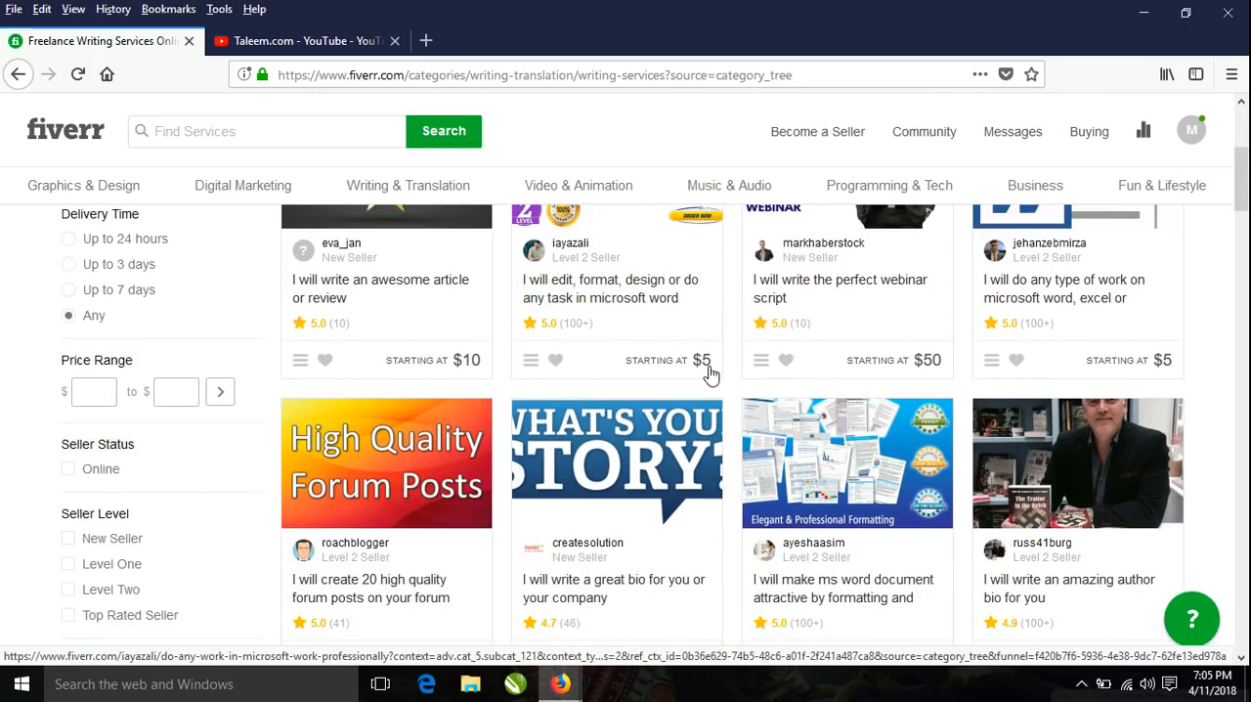
{"action": "scroll", "coordinate": [700, 371], "scroll_direction": "up", "scroll_amount": 2}
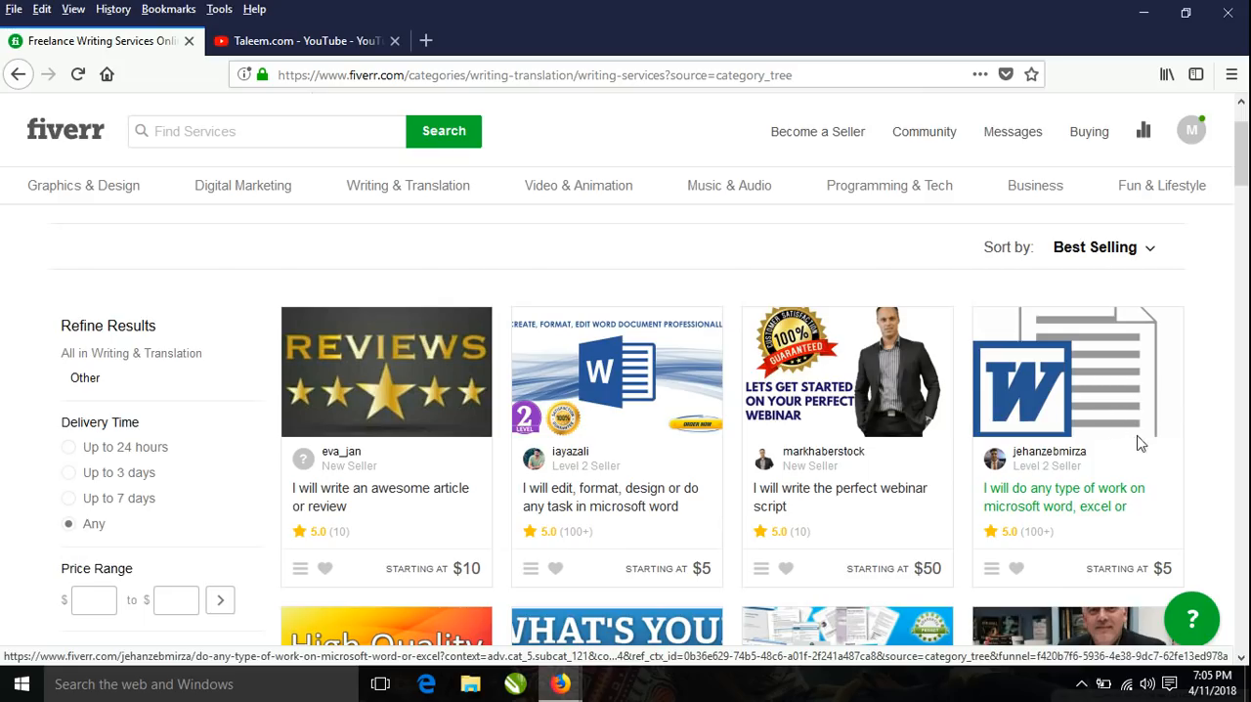
{"action": "scroll", "coordinate": [1112, 396], "scroll_direction": "down", "scroll_amount": 3}
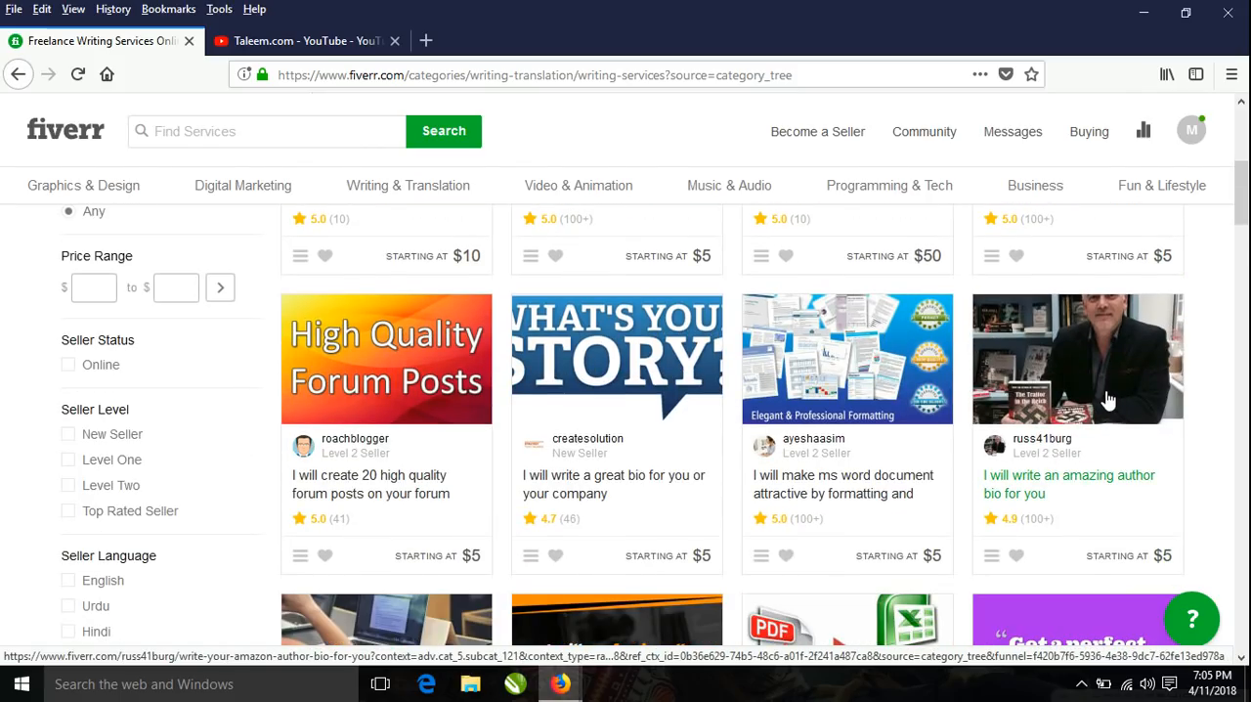
{"action": "scroll", "coordinate": [1112, 396], "scroll_direction": "down", "scroll_amount": 2}
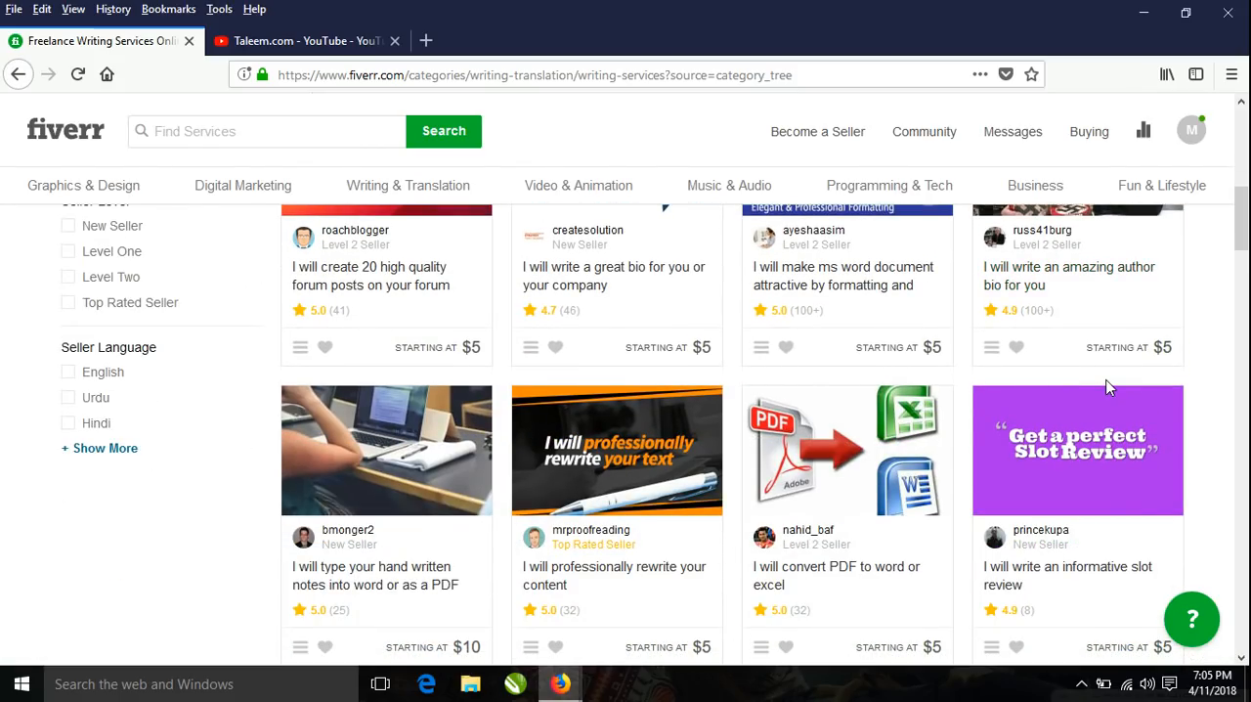
{"action": "scroll", "coordinate": [899, 426], "scroll_direction": "down", "scroll_amount": 1}
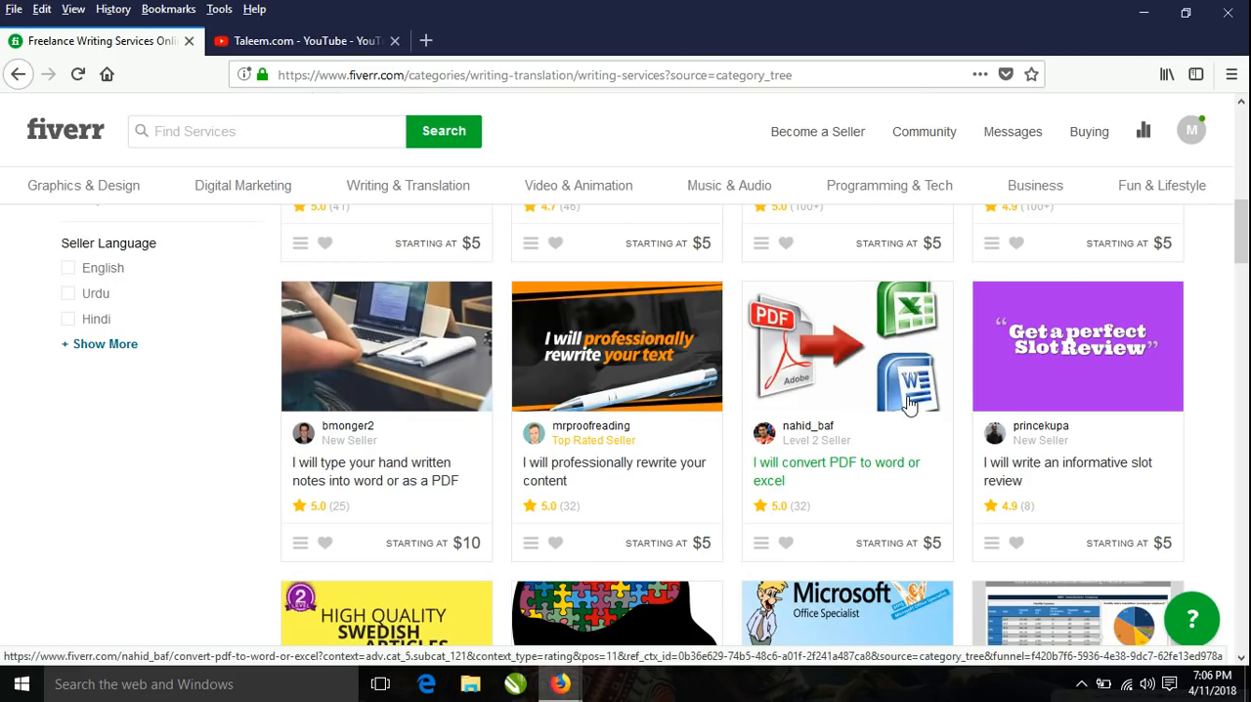
{"action": "scroll", "coordinate": [818, 360], "scroll_direction": "down", "scroll_amount": 3}
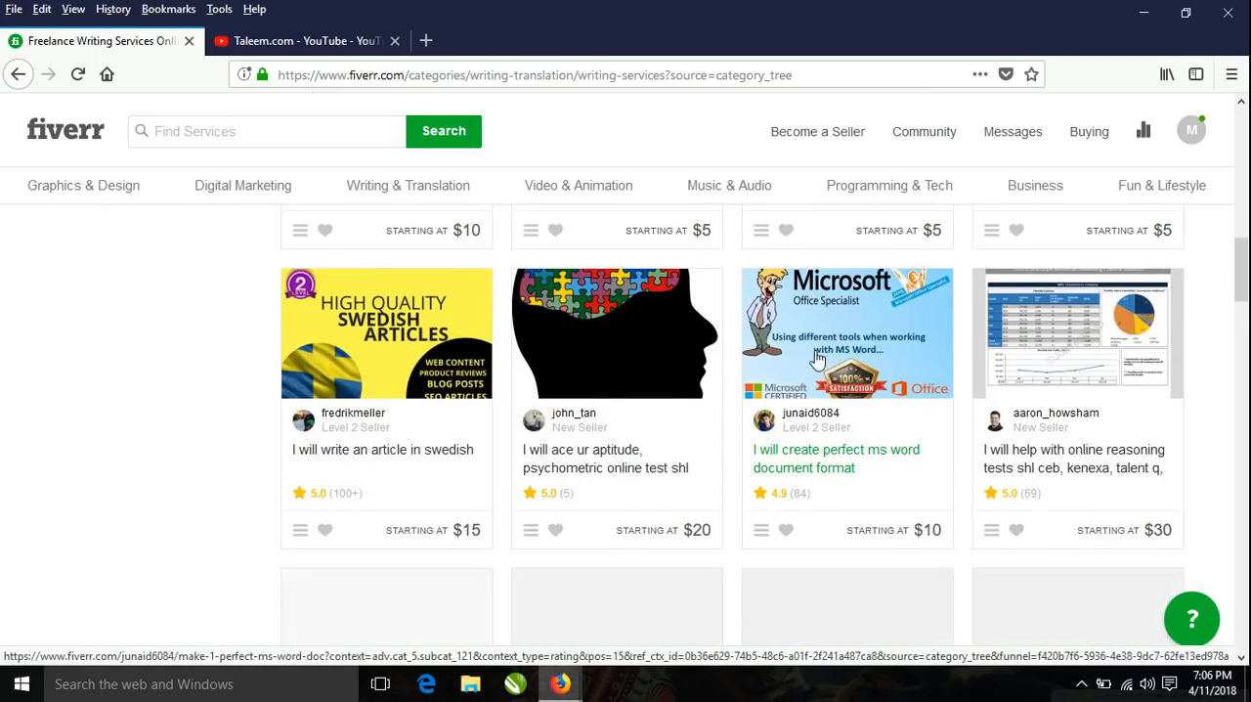
{"action": "scroll", "coordinate": [991, 448], "scroll_direction": "down", "scroll_amount": 3}
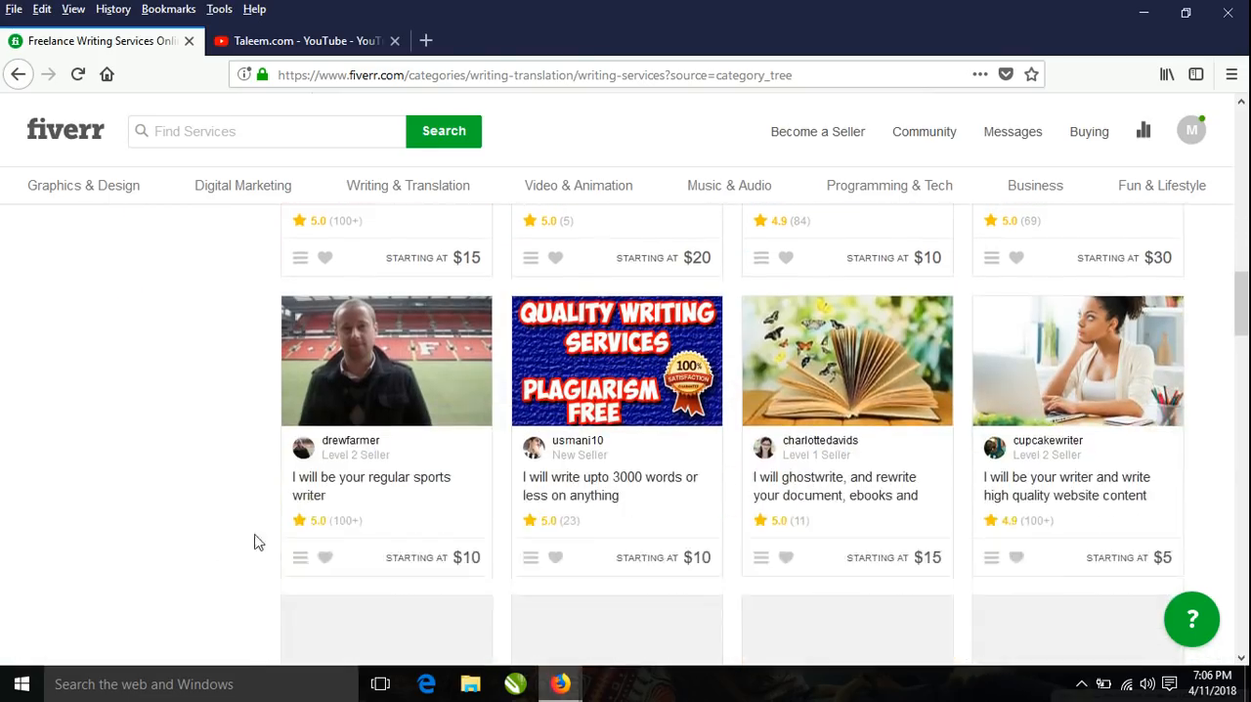
{"action": "scroll", "coordinate": [405, 522], "scroll_direction": "down", "scroll_amount": 2}
{"action": "scroll", "coordinate": [405, 508], "scroll_direction": "up", "scroll_amount": 10}
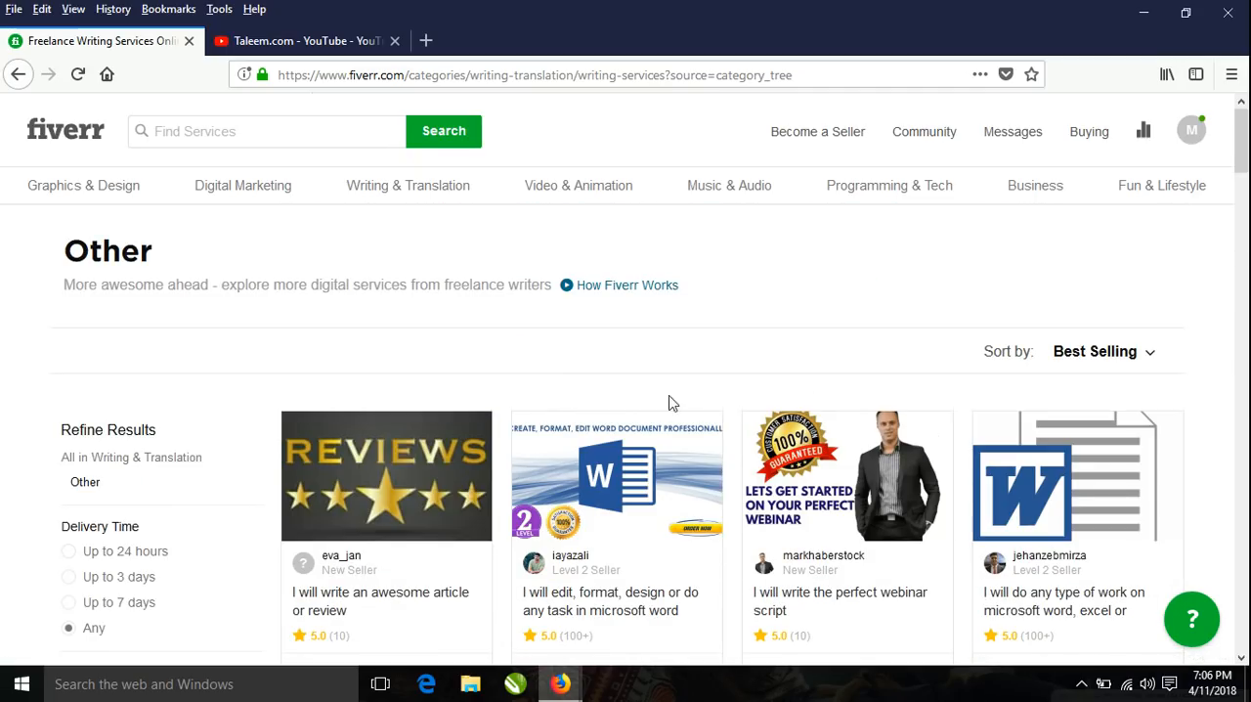
- Start the Become a Seller process and set availability to Part Time, As needed, and earnings of more than $1000 per month
{"action": "left_click", "coordinate": [824, 136]}
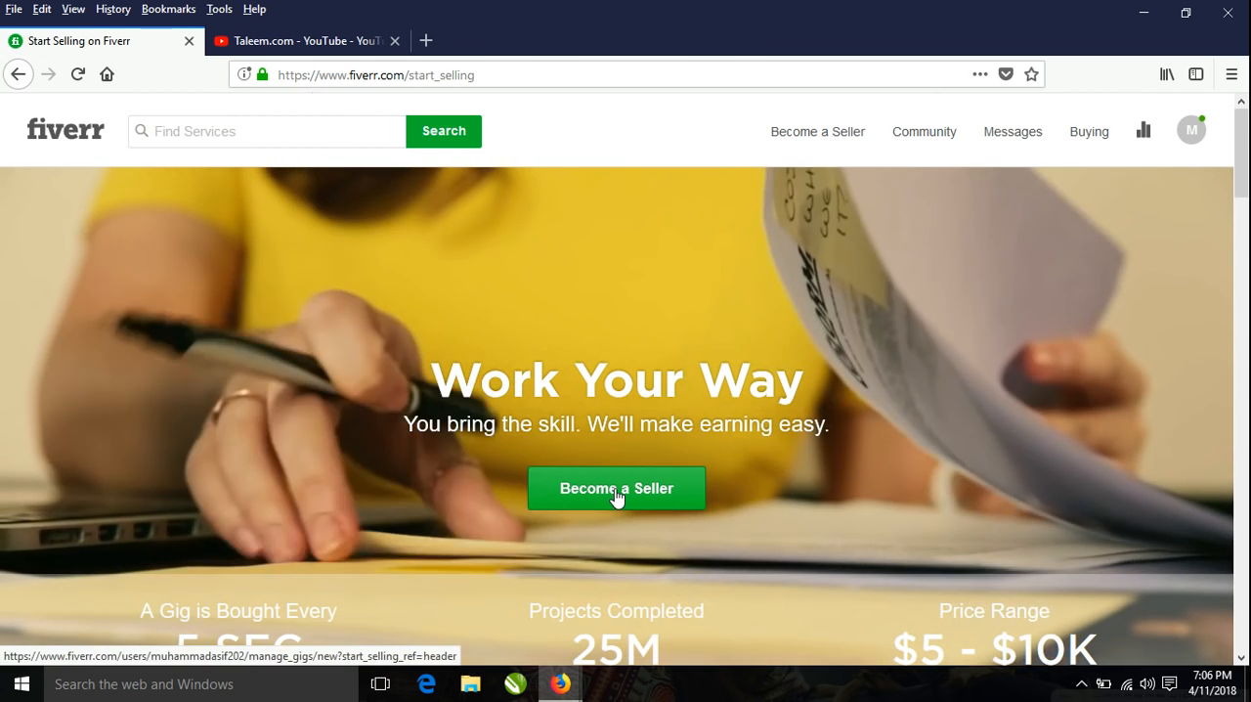
{"action": "left_click", "coordinate": [615, 494]}
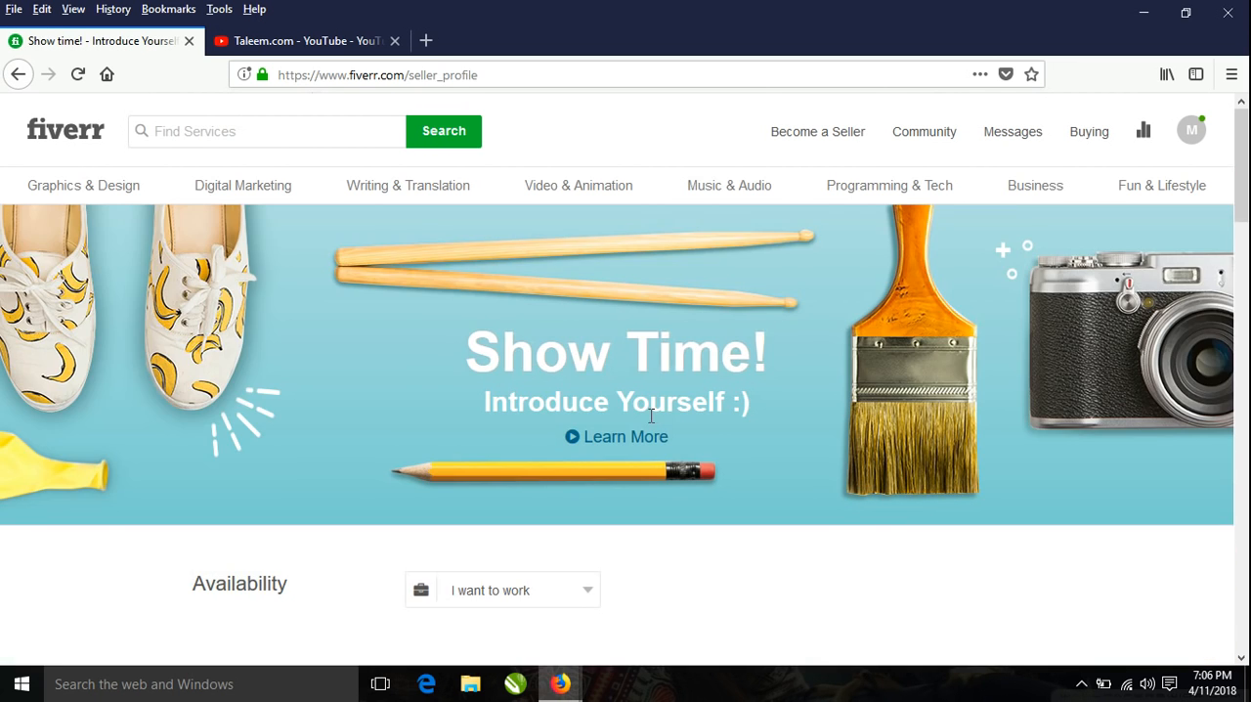
{"action": "scroll", "coordinate": [650, 415], "scroll_direction": "down", "scroll_amount": 2}
{"action": "left_click", "coordinate": [587, 393]}
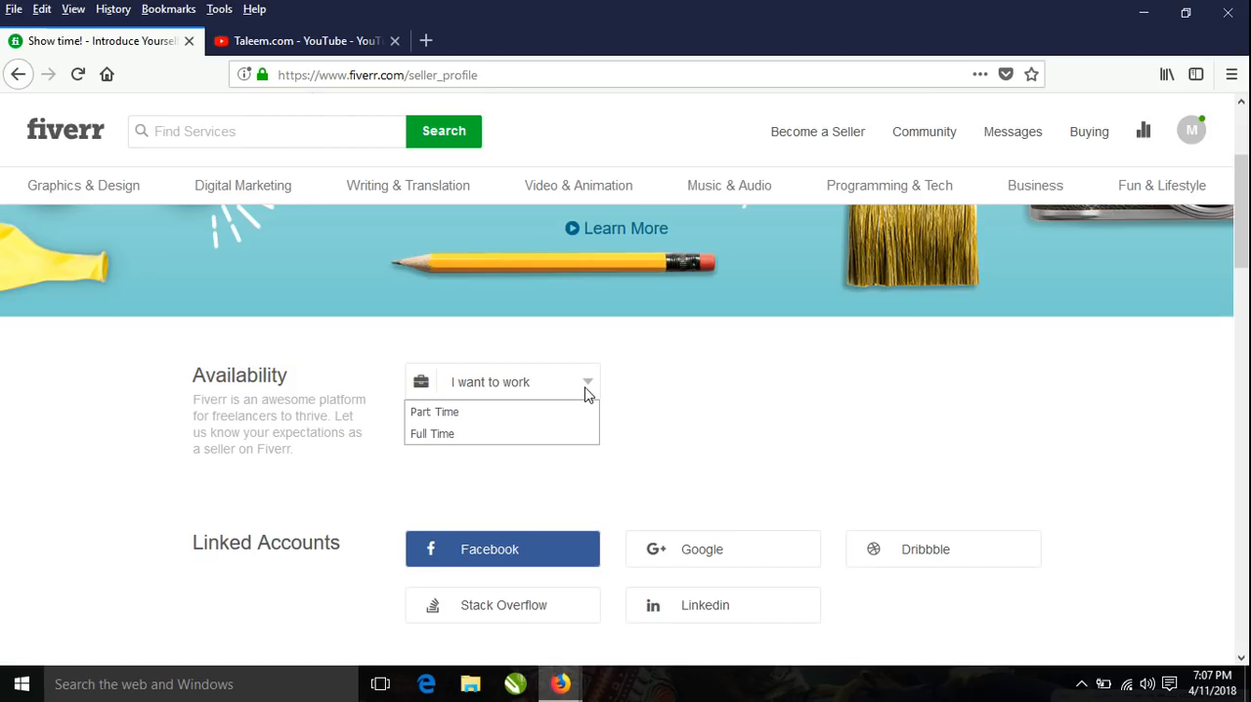
{"action": "left_click", "coordinate": [476, 418]}
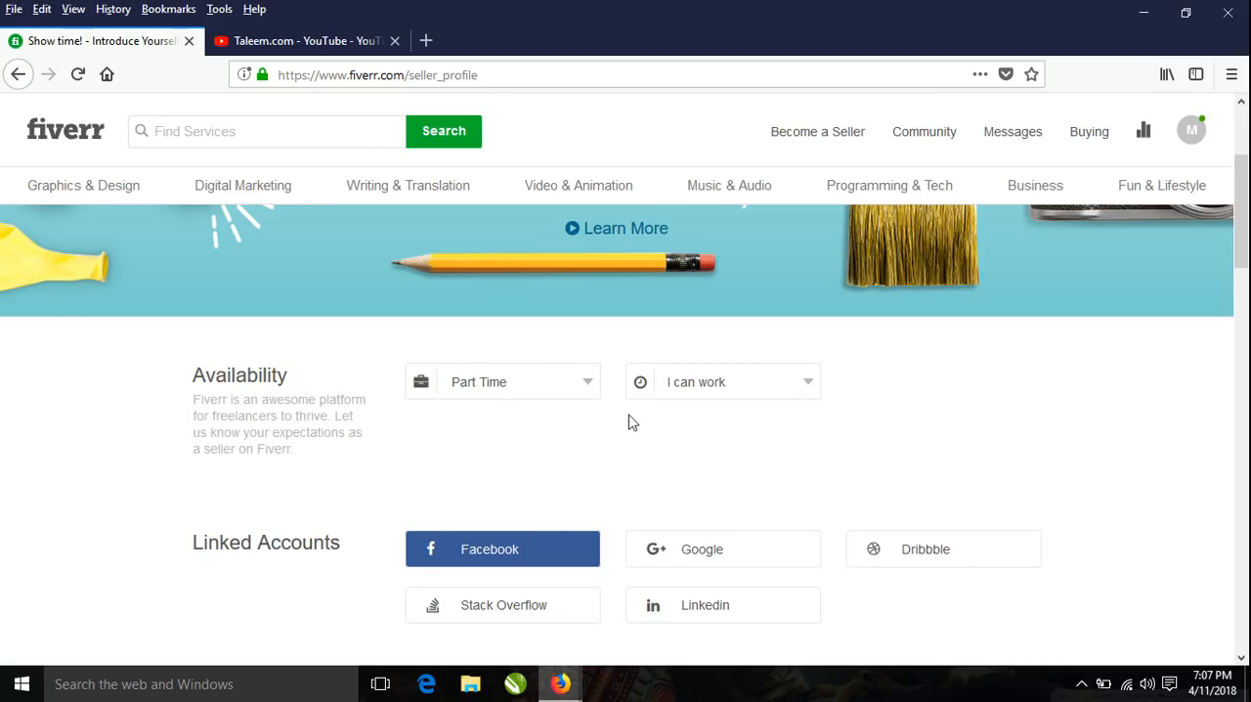
{"action": "left_click", "coordinate": [782, 395]}
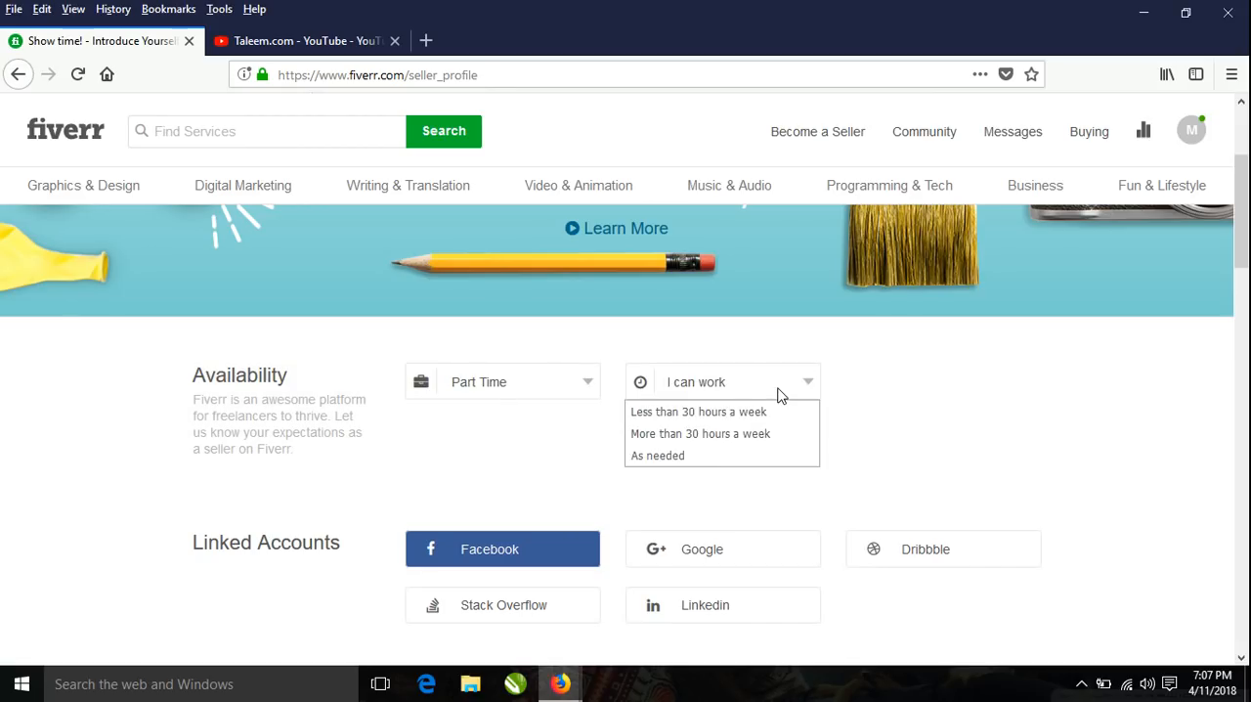
{"action": "left_click", "coordinate": [704, 455]}
{"action": "left_click", "coordinate": [989, 391]}
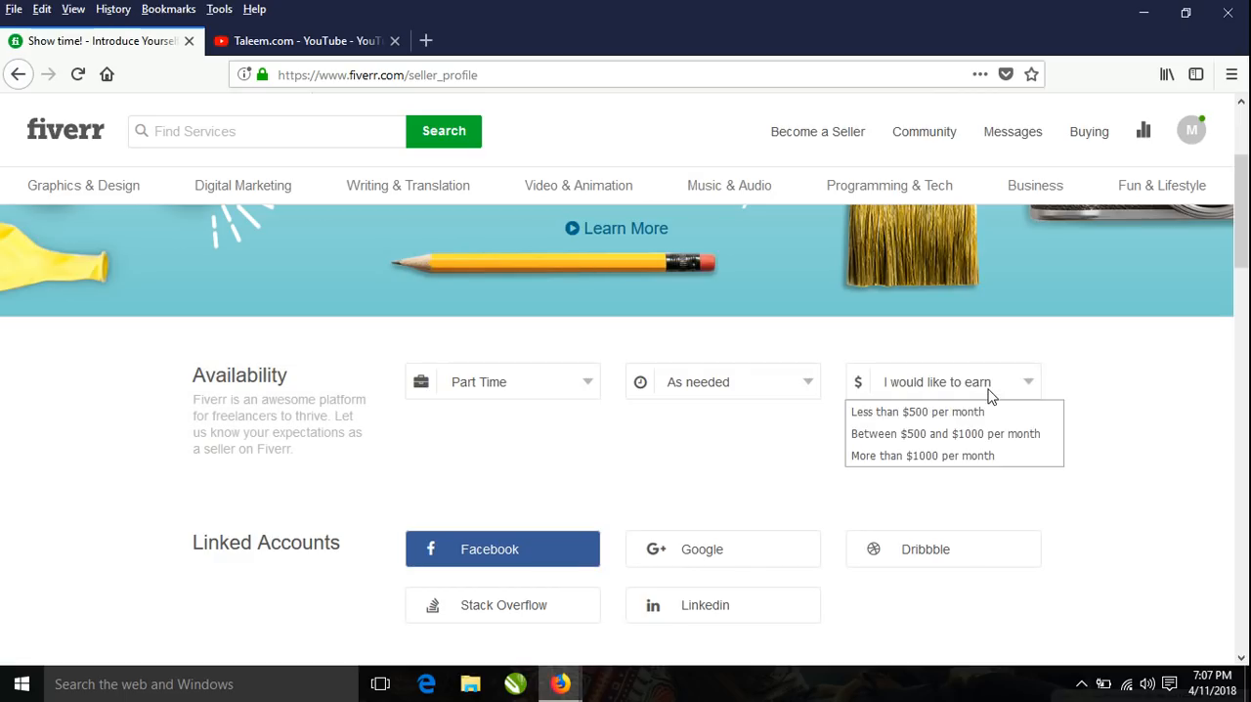
{"action": "left_click", "coordinate": [975, 466]}
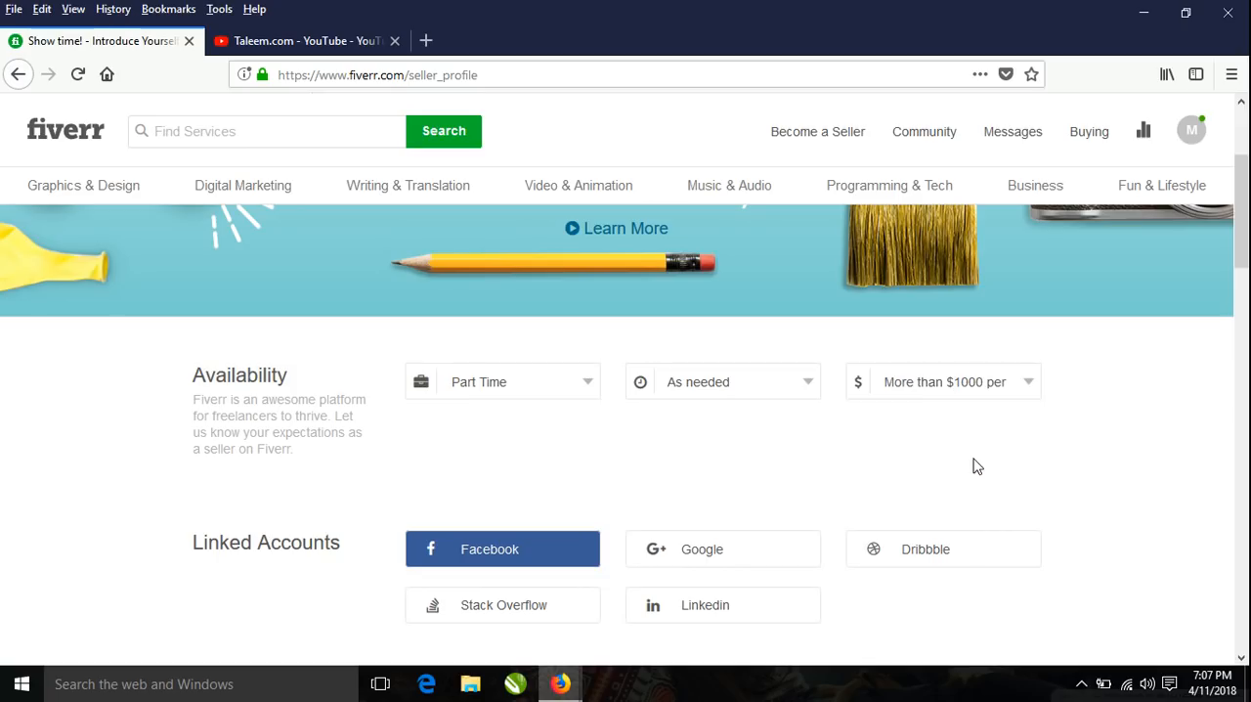
- Add Urdu at Basic level to the languages in the seller profile
{"action": "scroll", "coordinate": [957, 391], "scroll_direction": "down", "scroll_amount": 1}
{"action": "scroll", "coordinate": [874, 294], "scroll_direction": "down", "scroll_amount": 6}
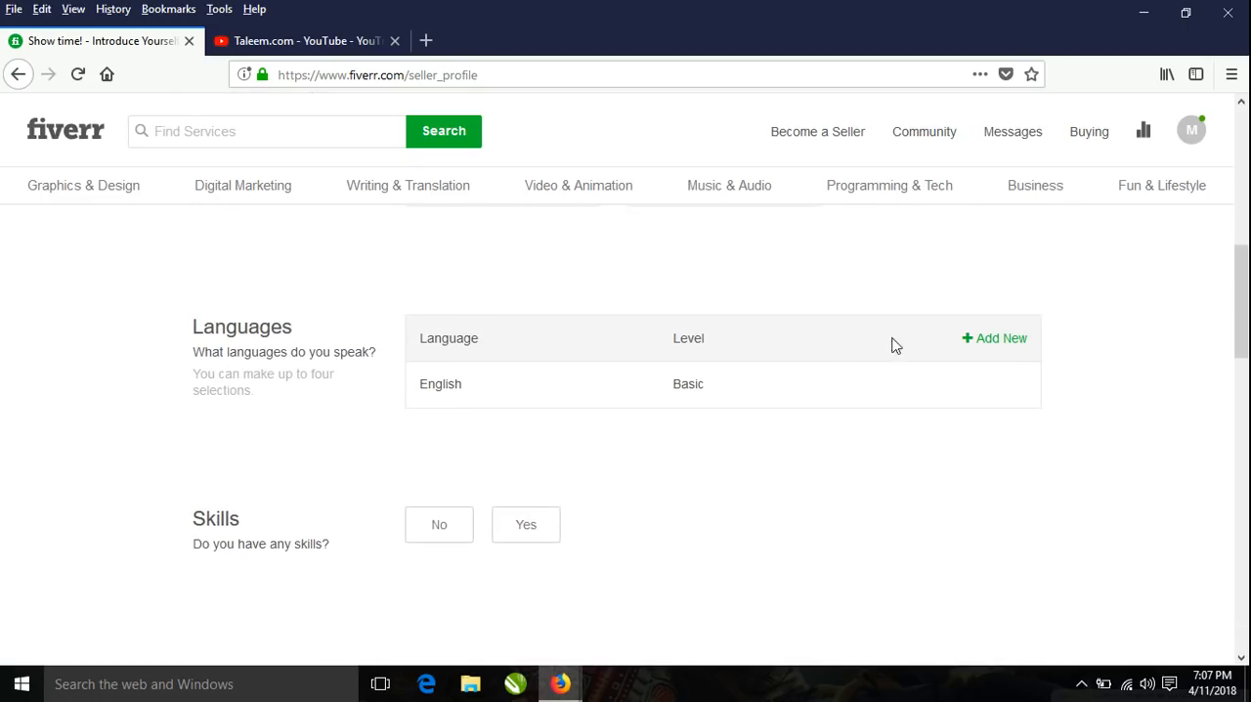
{"action": "left_click", "coordinate": [997, 338]}
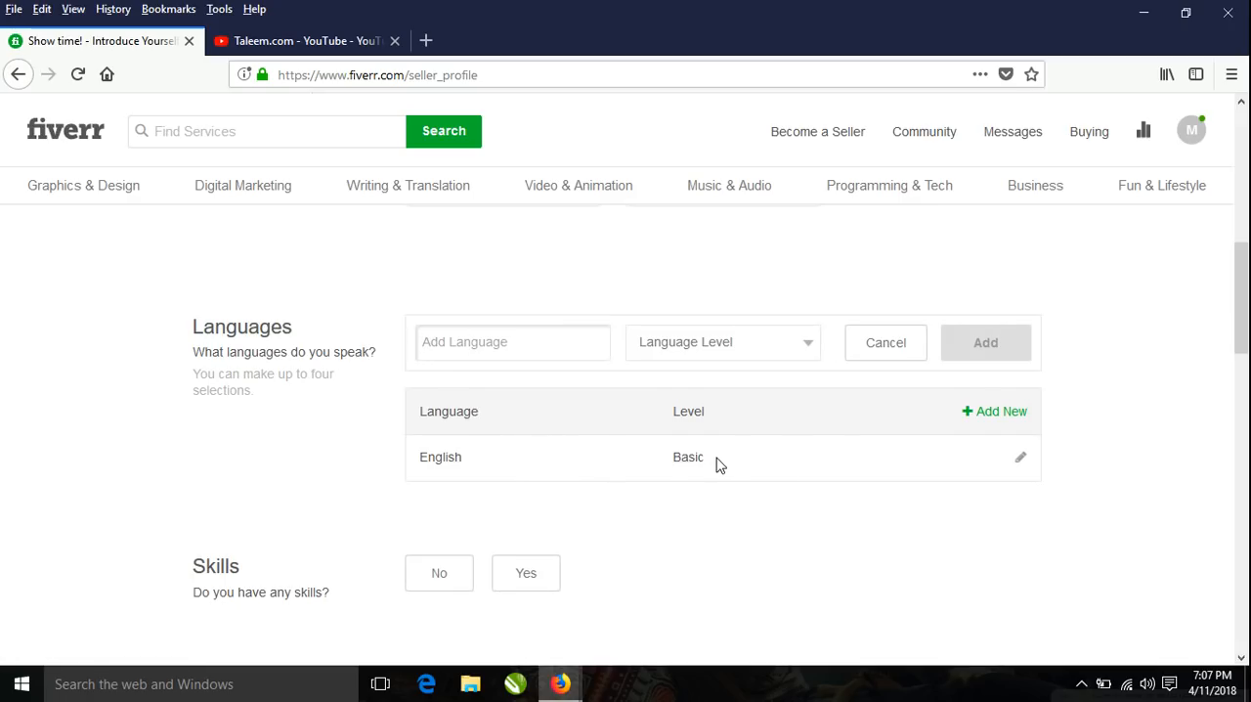
{"action": "type", "text": "U"}
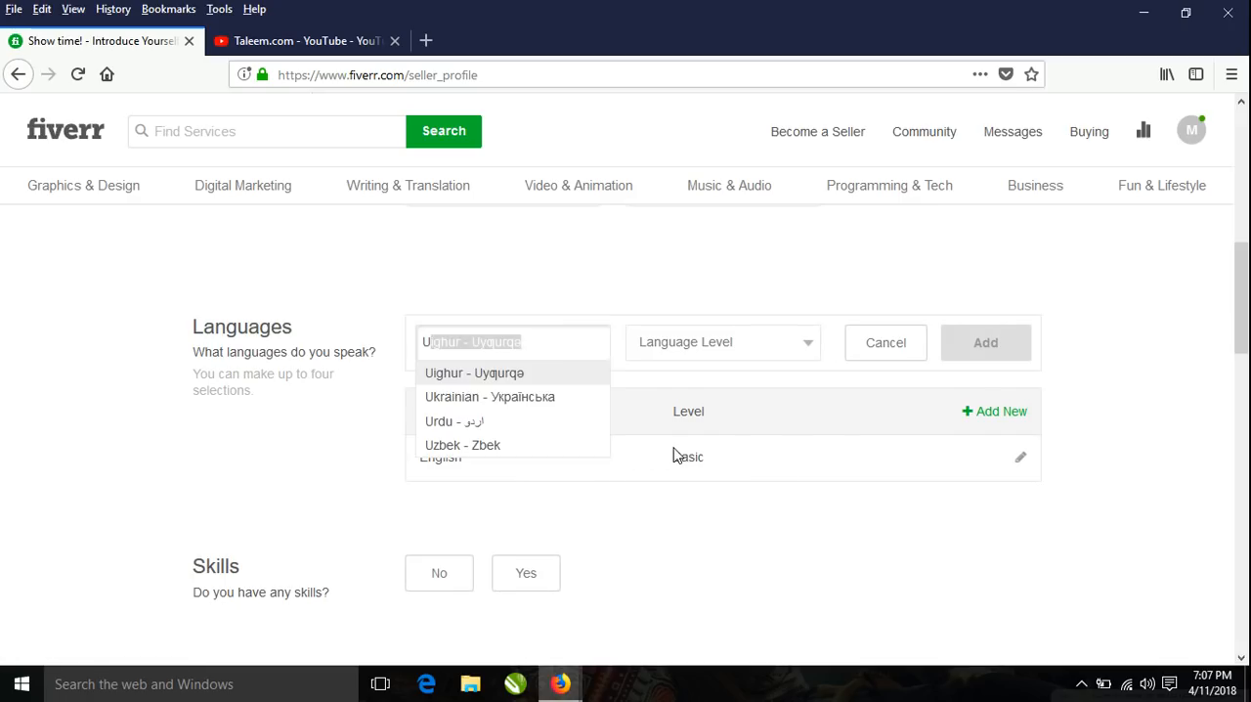
{"action": "left_click", "coordinate": [472, 420]}
{"action": "left_click", "coordinate": [793, 353]}
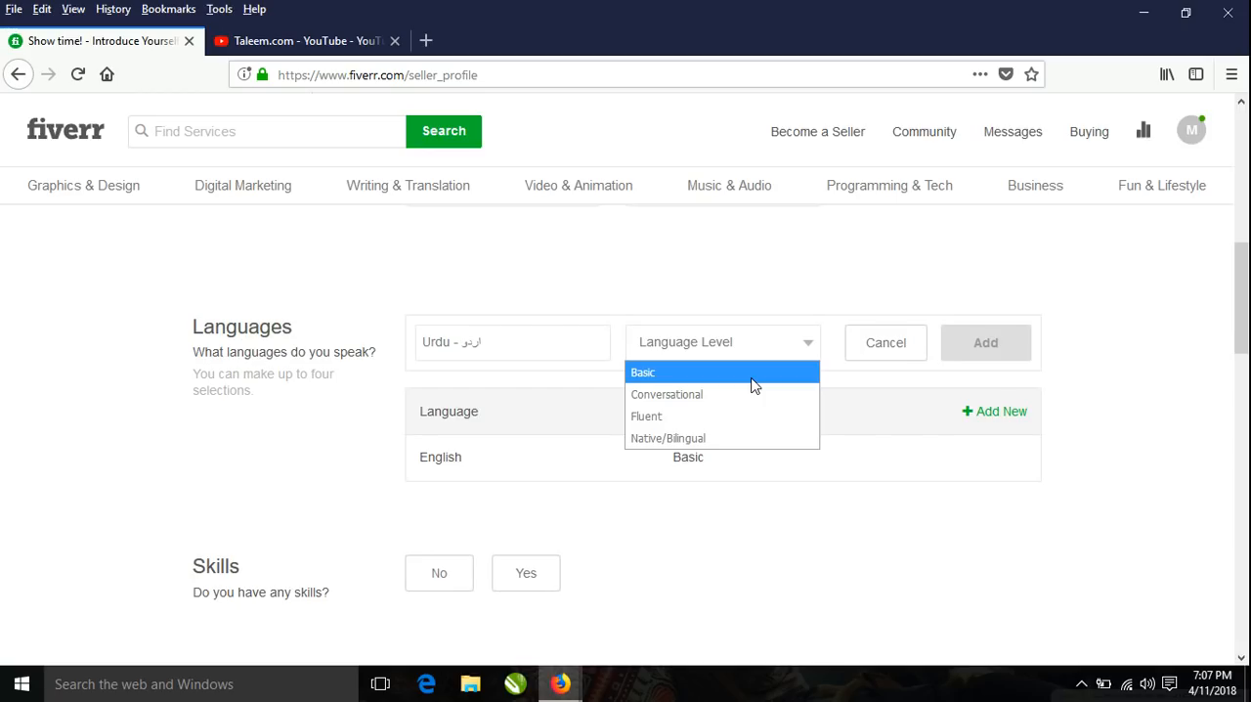
{"action": "left_click", "coordinate": [751, 379]}
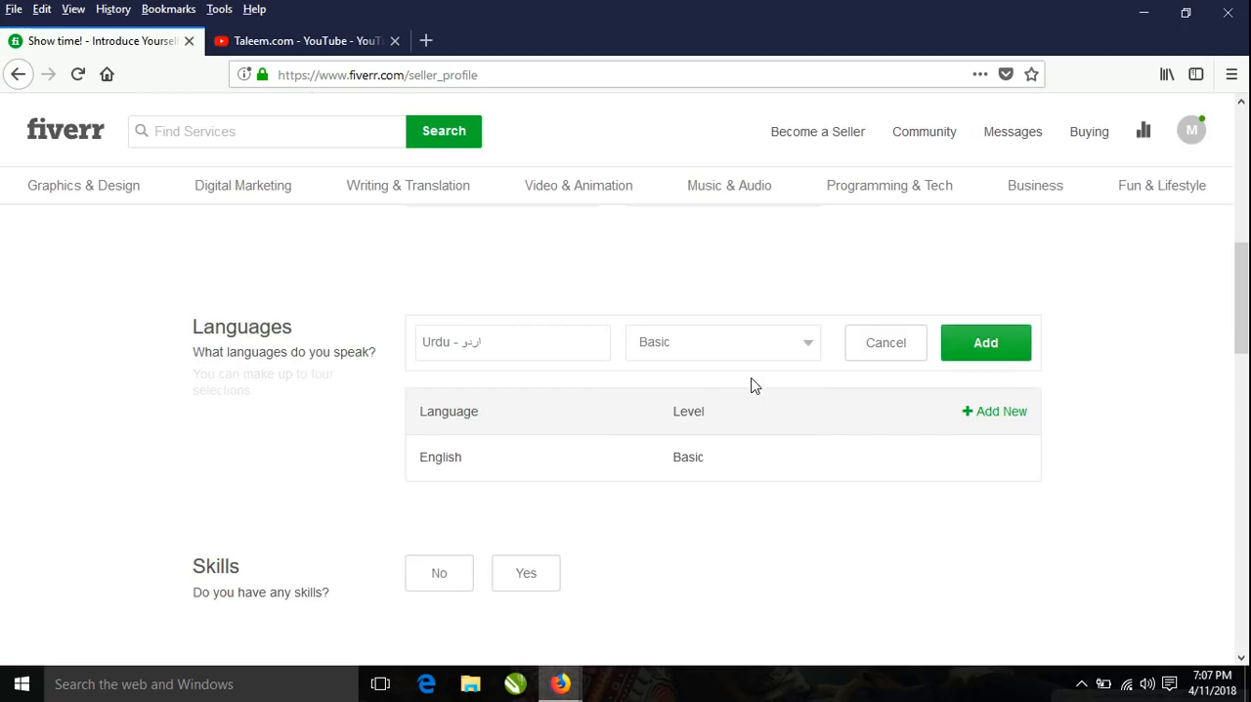
{"action": "left_click", "coordinate": [981, 341]}
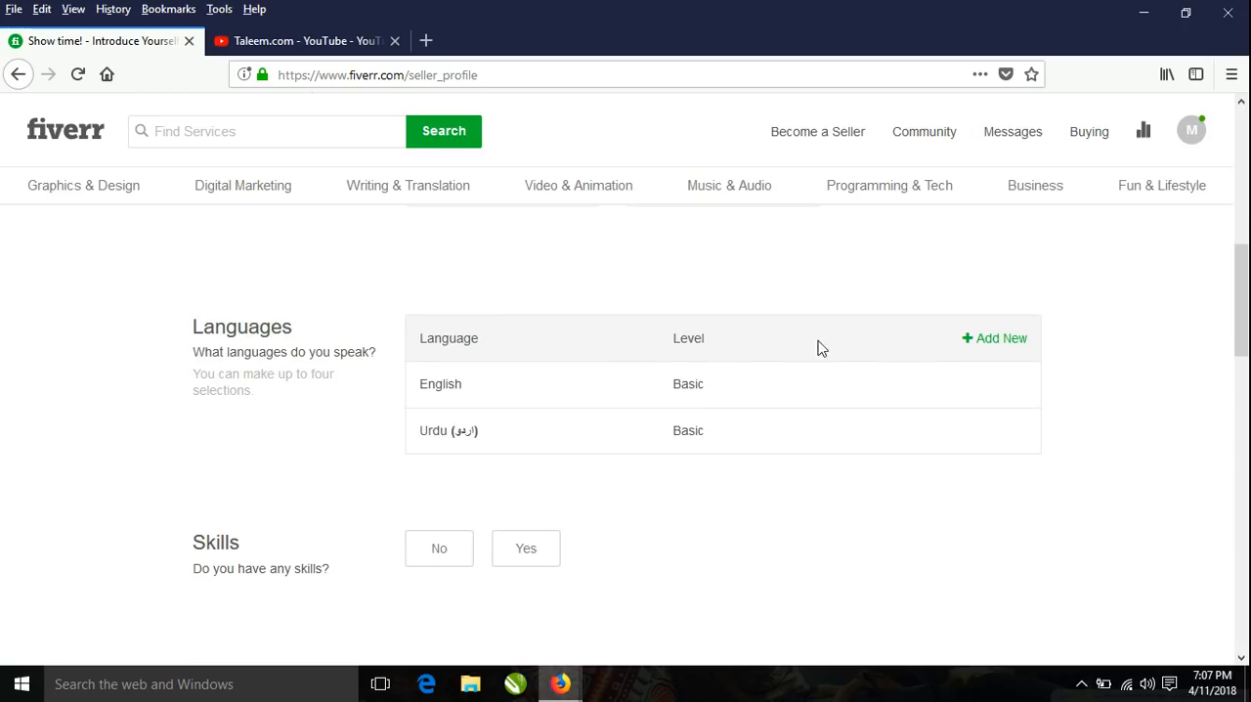
- Add Hindi at Fluent level to the languages in the seller profile
{"action": "left_click", "coordinate": [999, 340]}
{"action": "type", "text": "hi"}
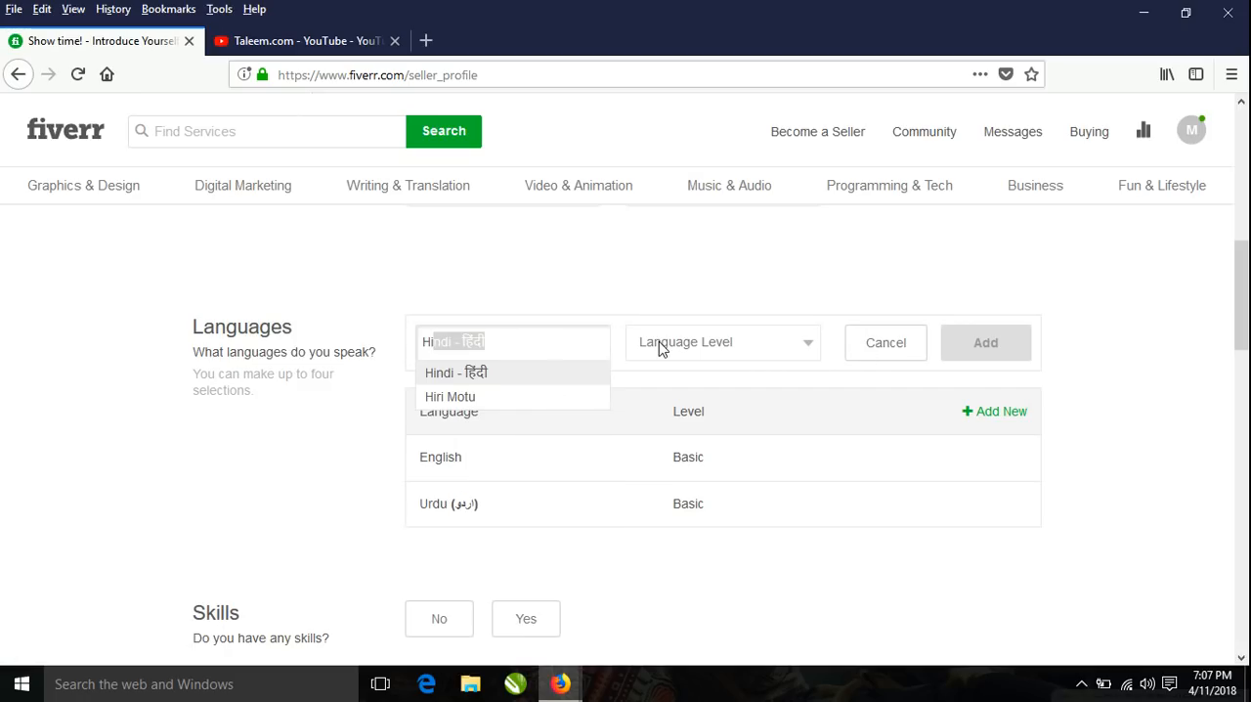
{"action": "left_click", "coordinate": [467, 381]}
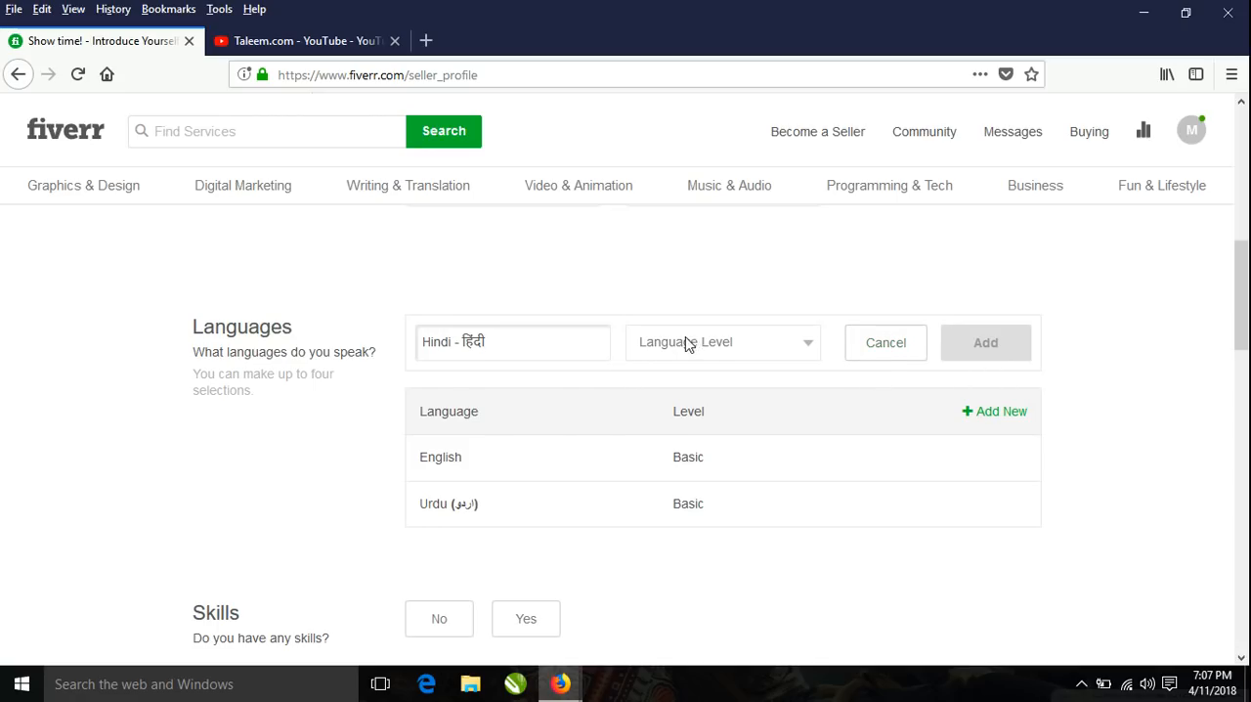
{"action": "left_click", "coordinate": [800, 344]}
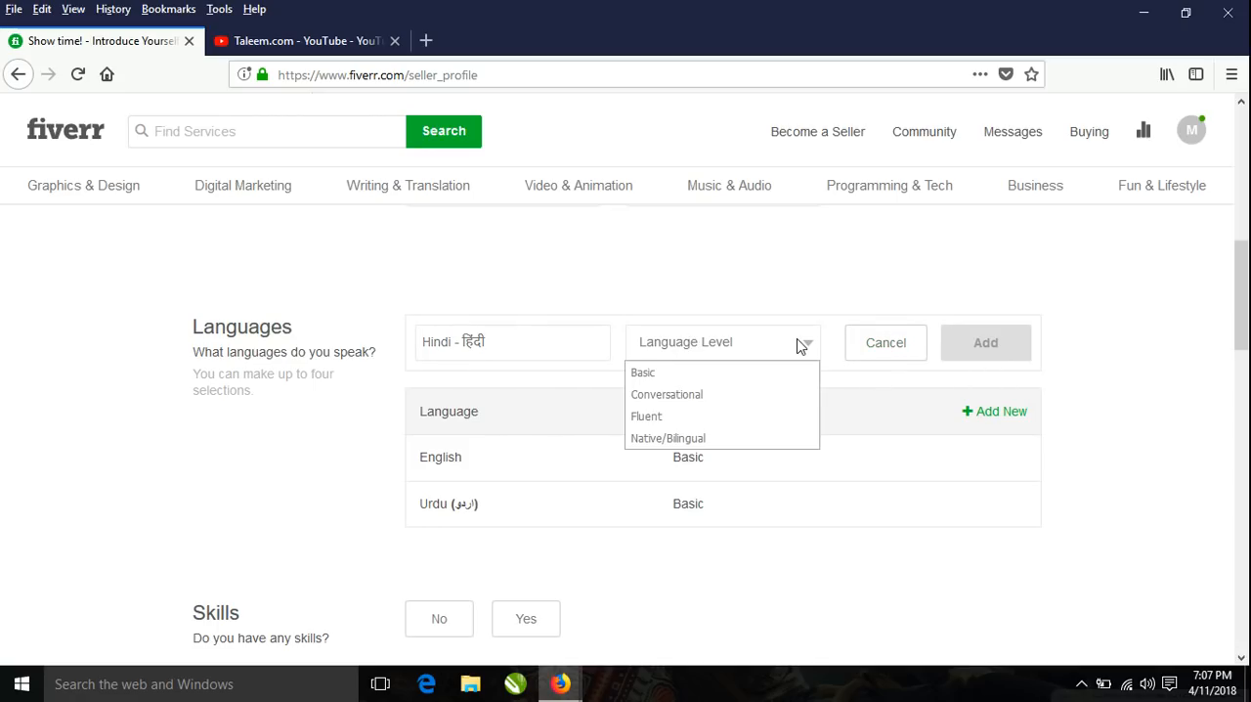
{"action": "left_click", "coordinate": [726, 418]}
{"action": "left_click", "coordinate": [990, 355]}
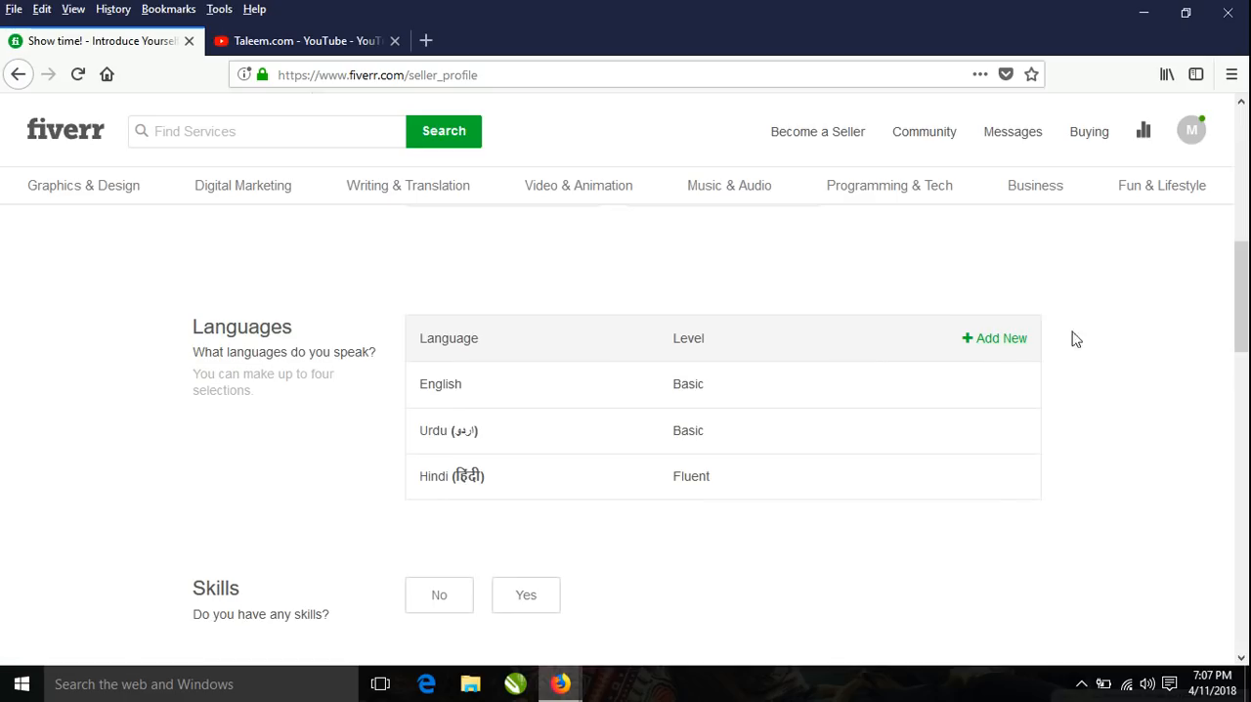
{"action": "scroll", "coordinate": [555, 241], "scroll_direction": "down", "scroll_amount": 3}
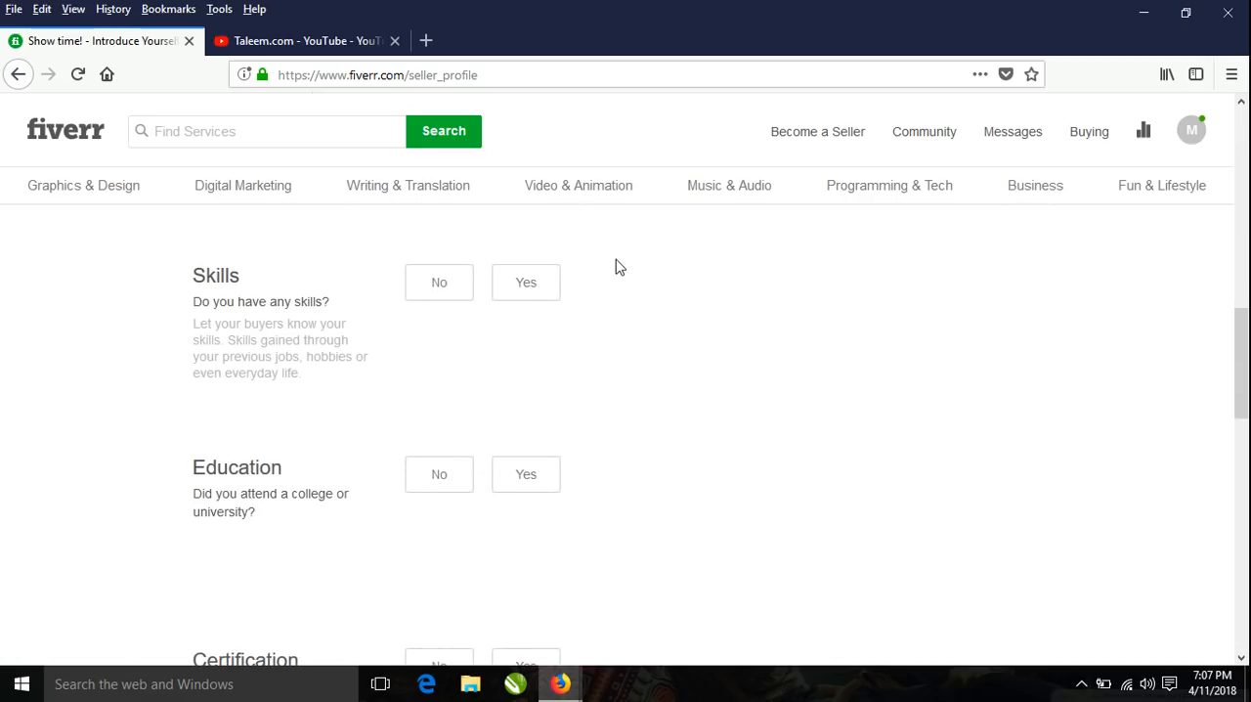
- Answer Yes to having skills in the seller profile
{"action": "left_click", "coordinate": [528, 286]}
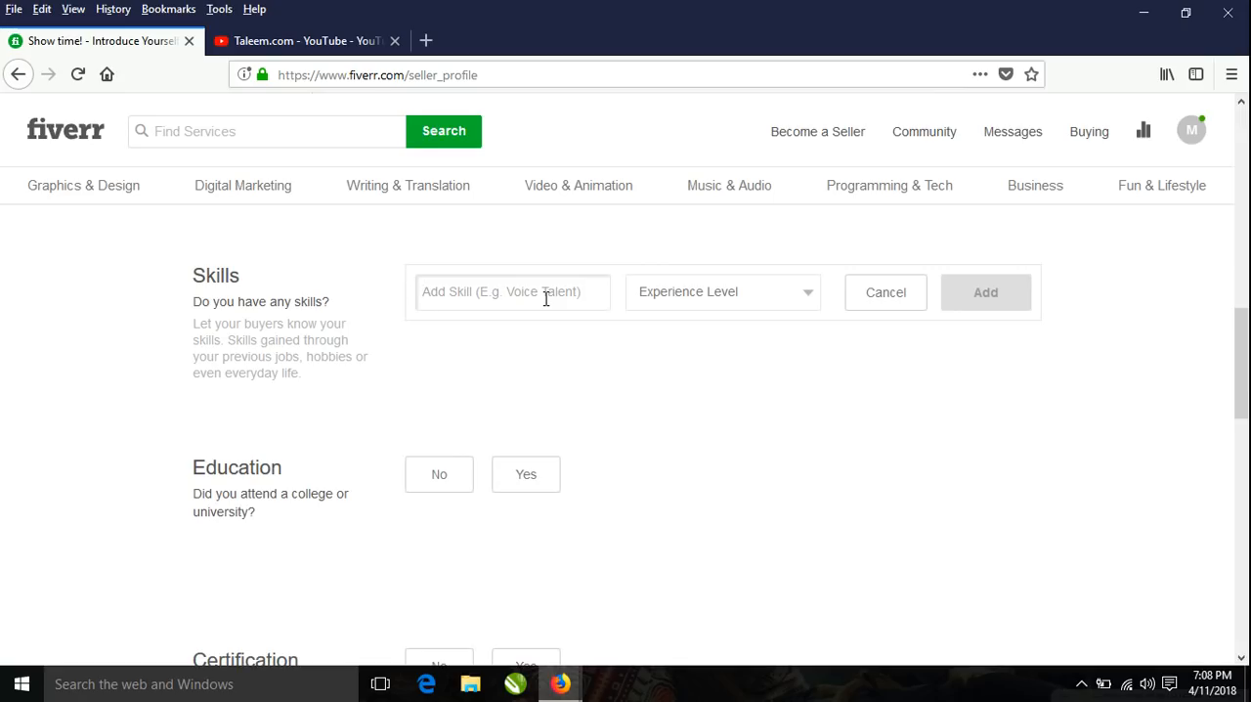
{"action": "type", "text": "Lo"}
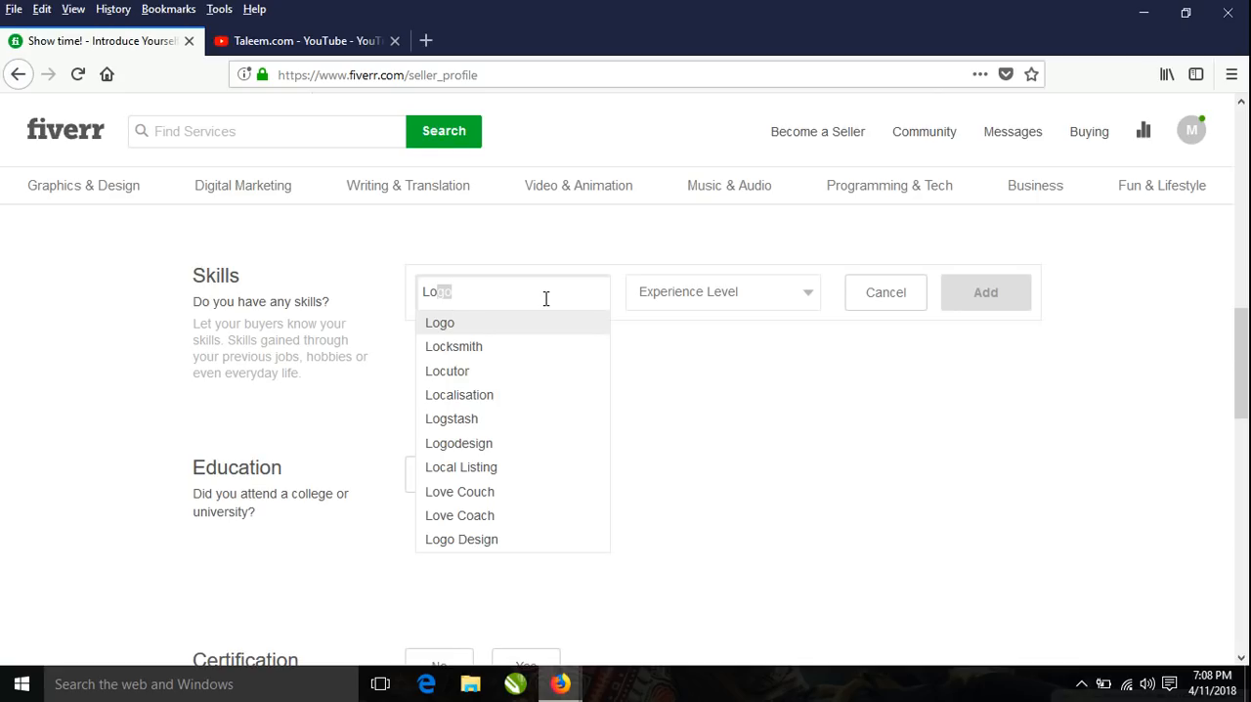
{"action": "key", "text": "BackSpace"}
{"action": "key", "text": "BackSpace"}
{"action": "key", "text": "BackSpace"}
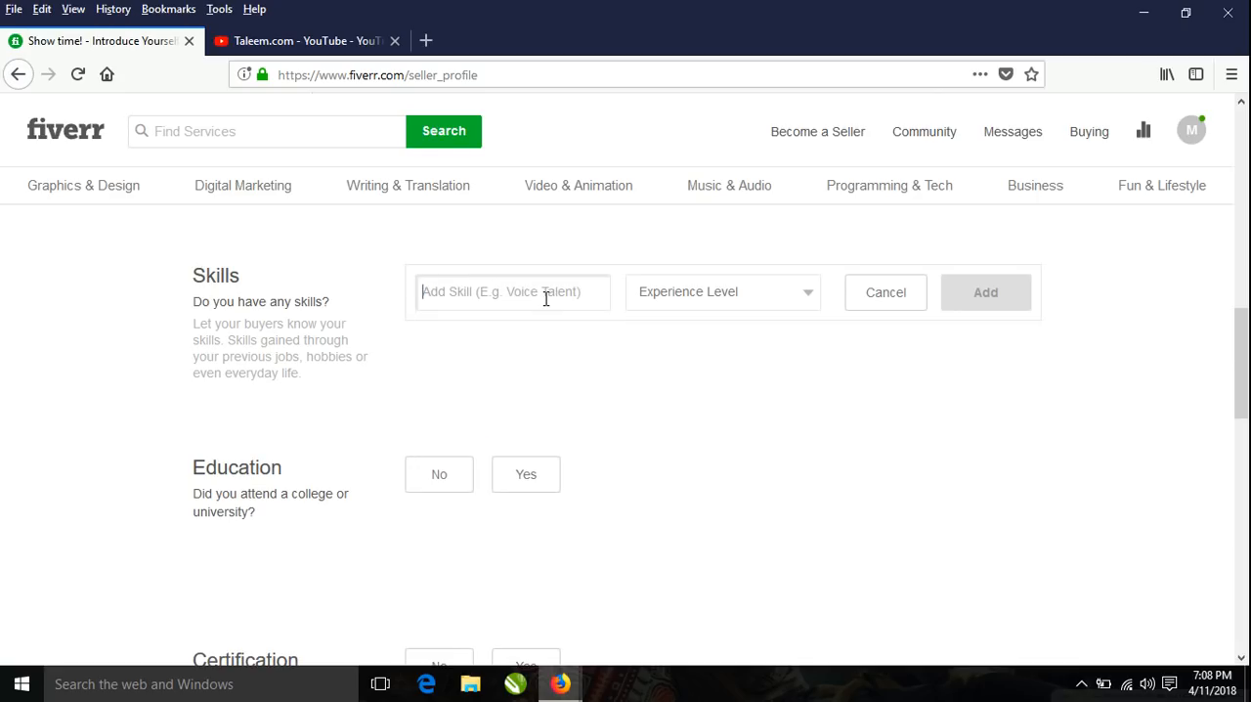
- Add Ms Office at Expert level to the skills in the seller profile
{"action": "type", "text": "M"}
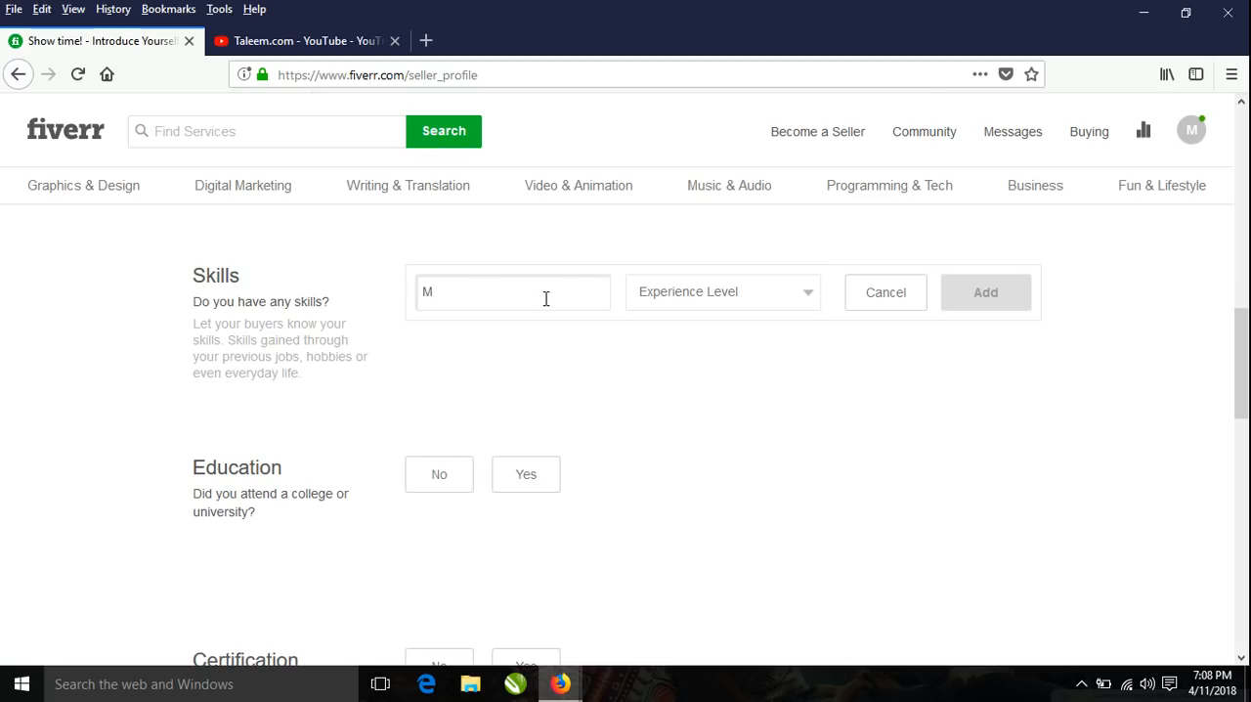
{"action": "type", "text": "s O"}
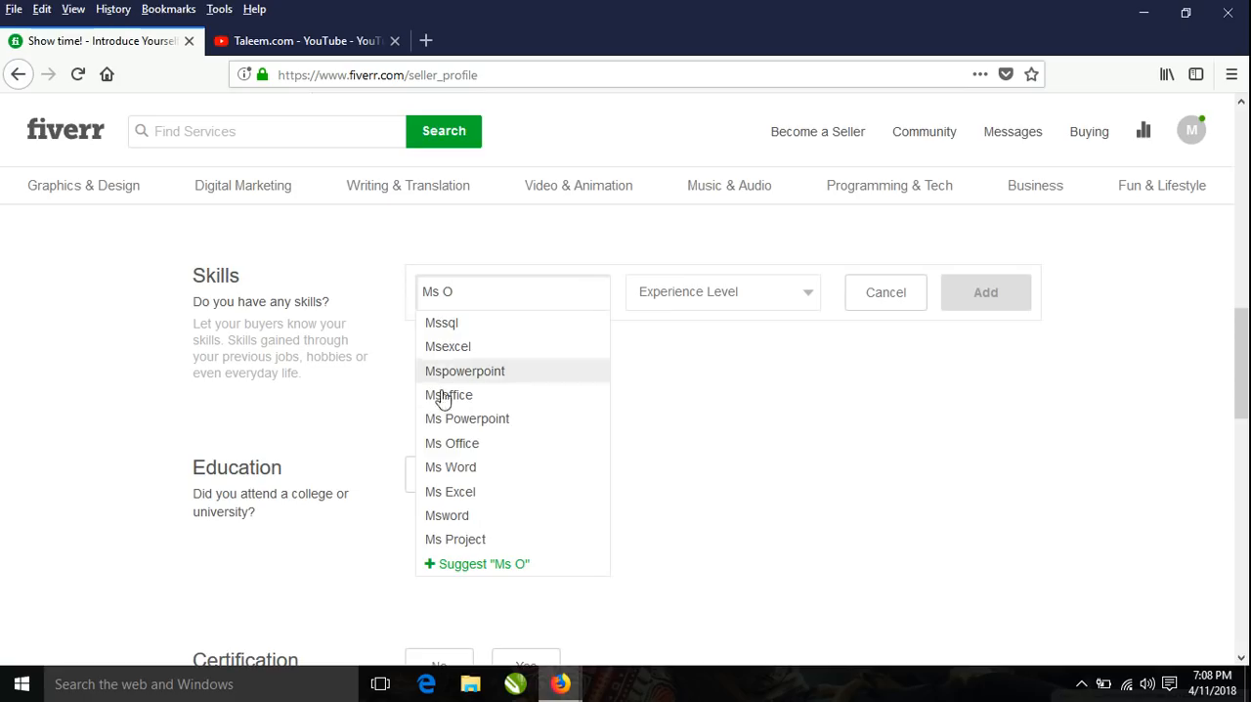
{"action": "left_click", "coordinate": [452, 445]}
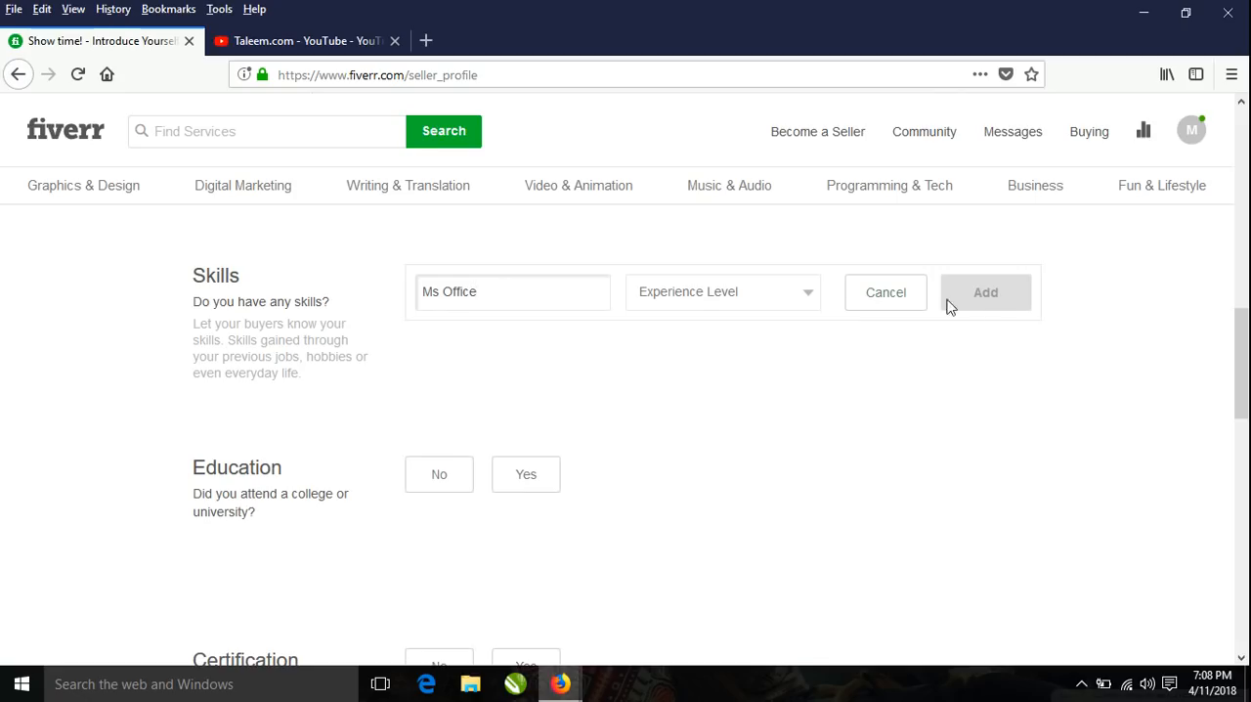
{"action": "left_click", "coordinate": [820, 296]}
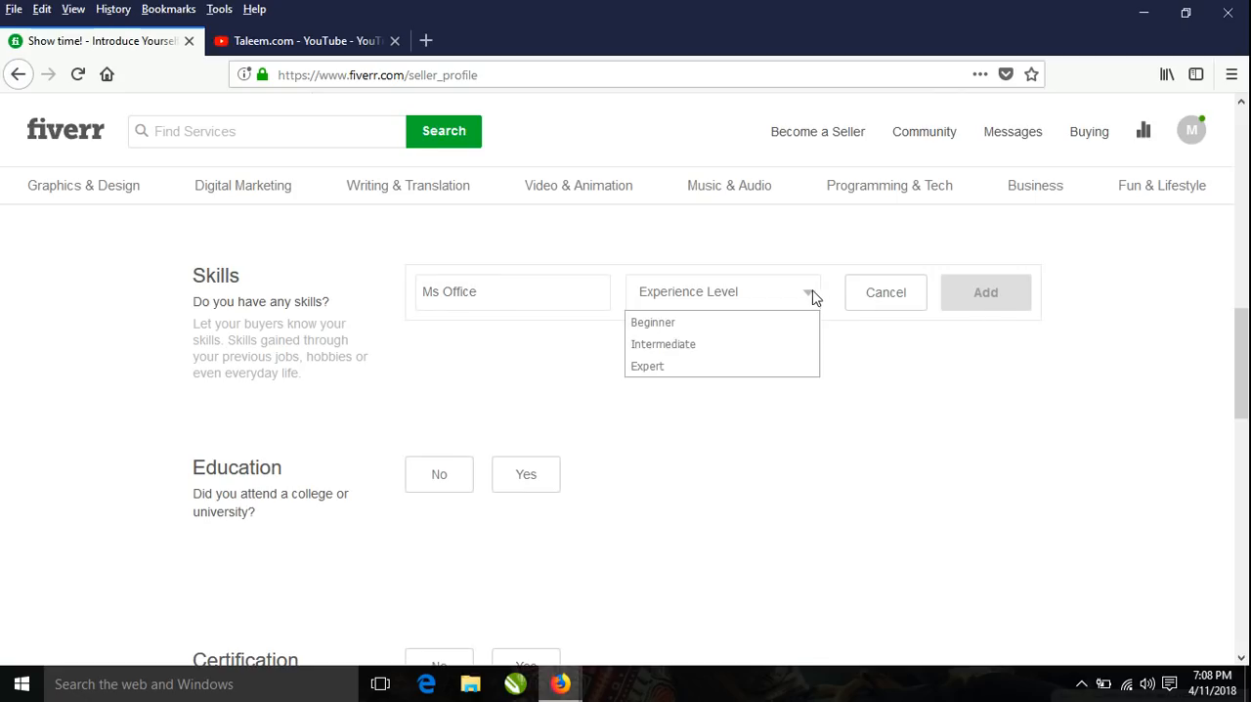
{"action": "left_click", "coordinate": [721, 369]}
{"action": "left_click", "coordinate": [972, 301]}
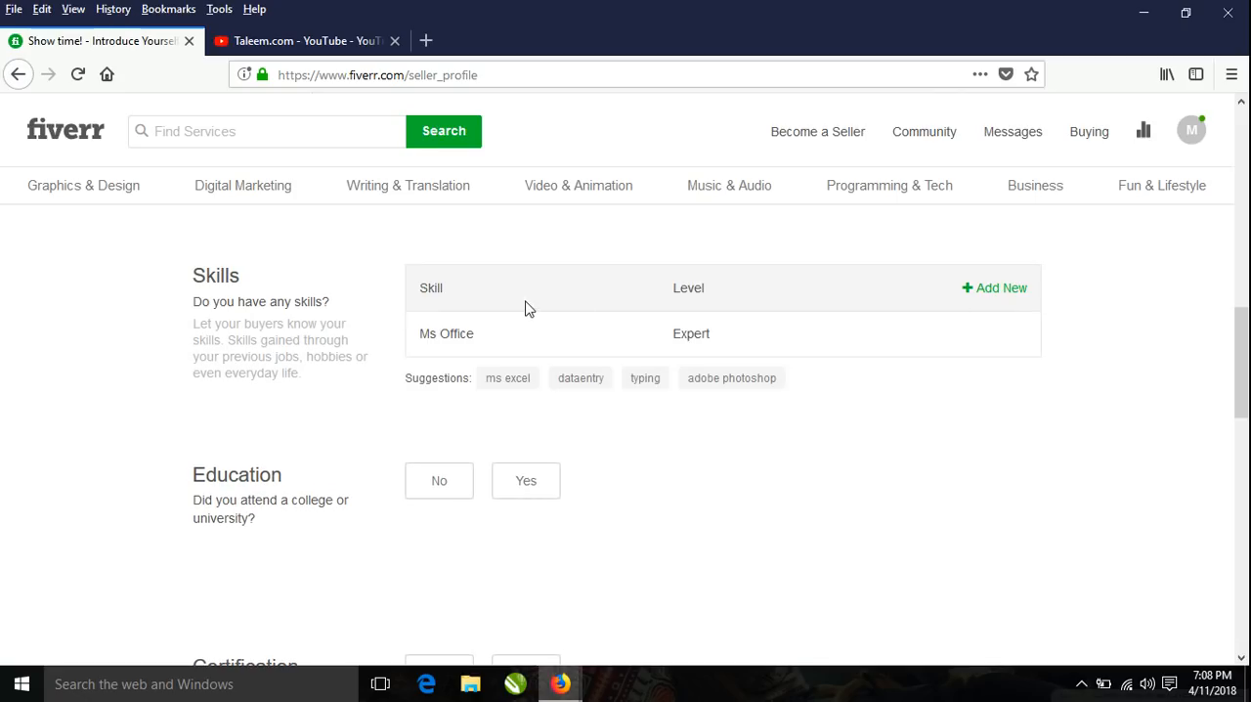
- Add Ms Word at Expert level to the skills in the seller profile
{"action": "left_click", "coordinate": [987, 293]}
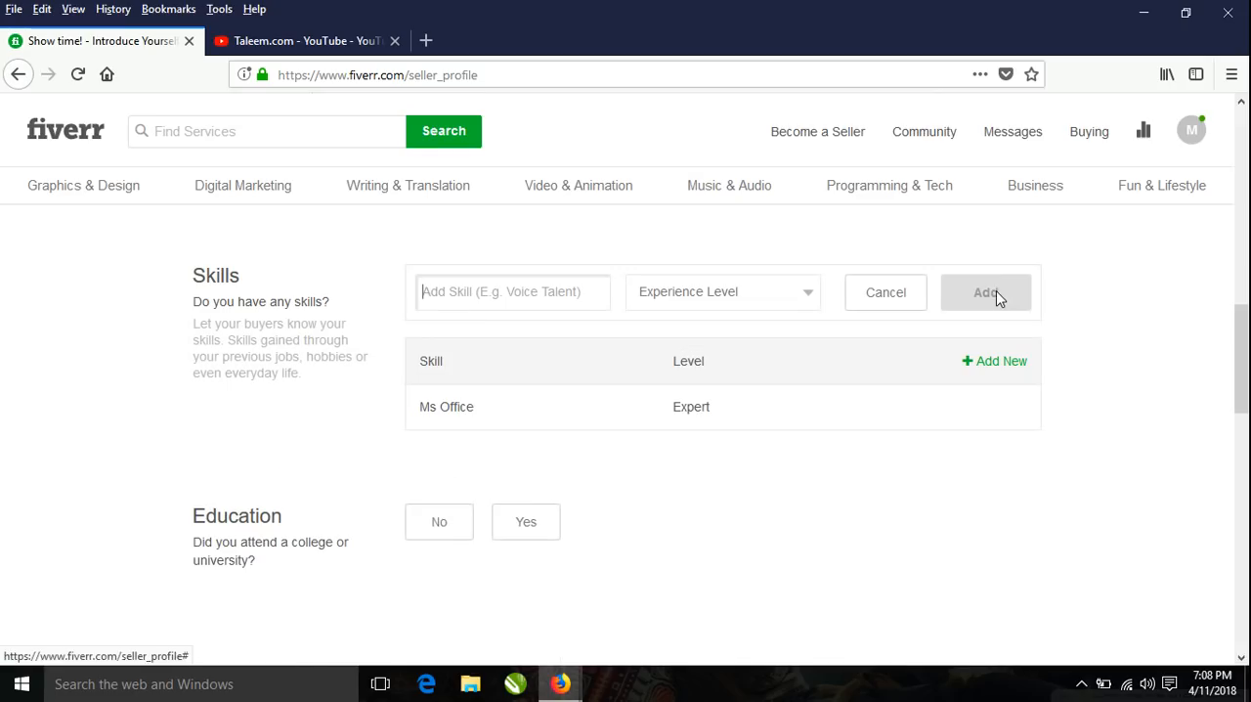
{"action": "type", "text": "M"}
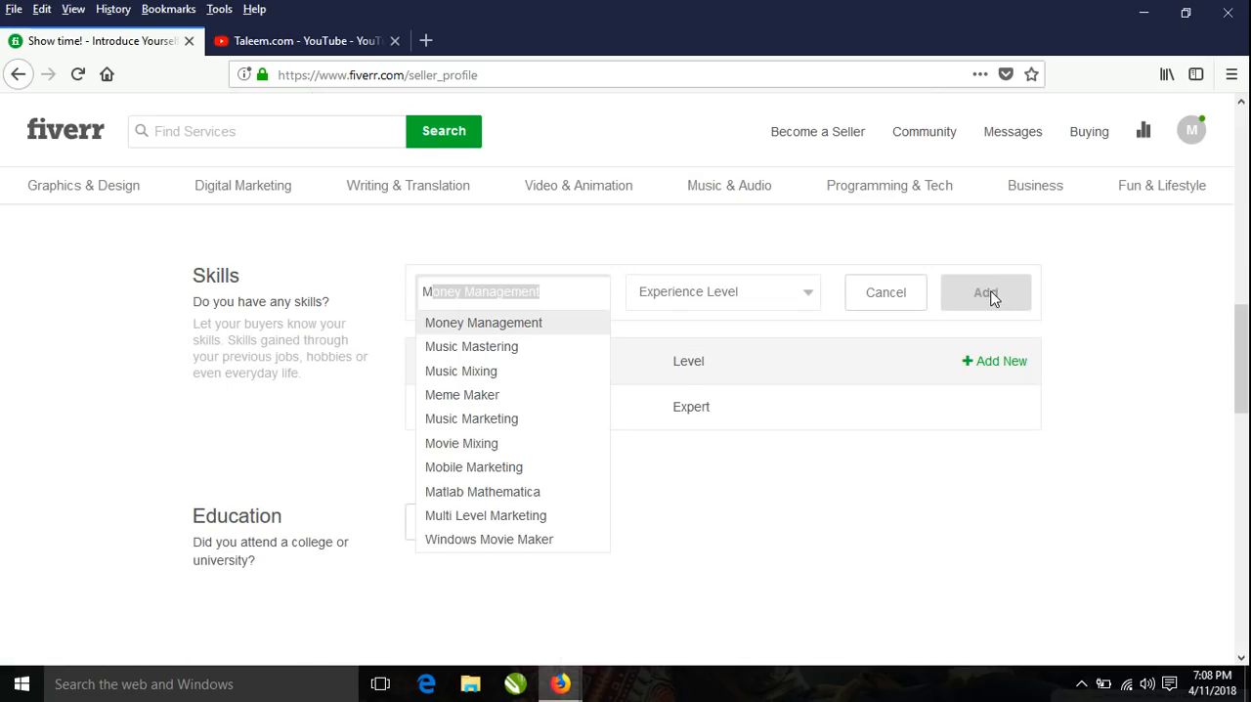
{"action": "type", "text": "s"}
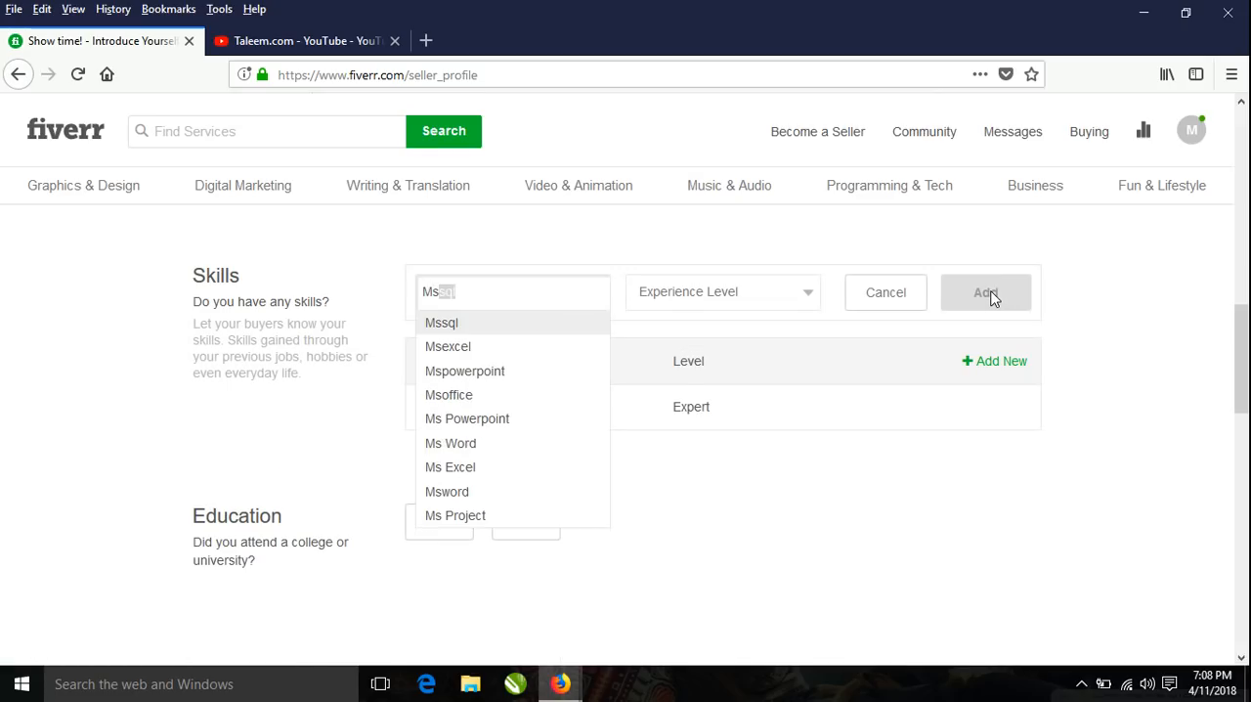
{"action": "left_click", "coordinate": [475, 446]}
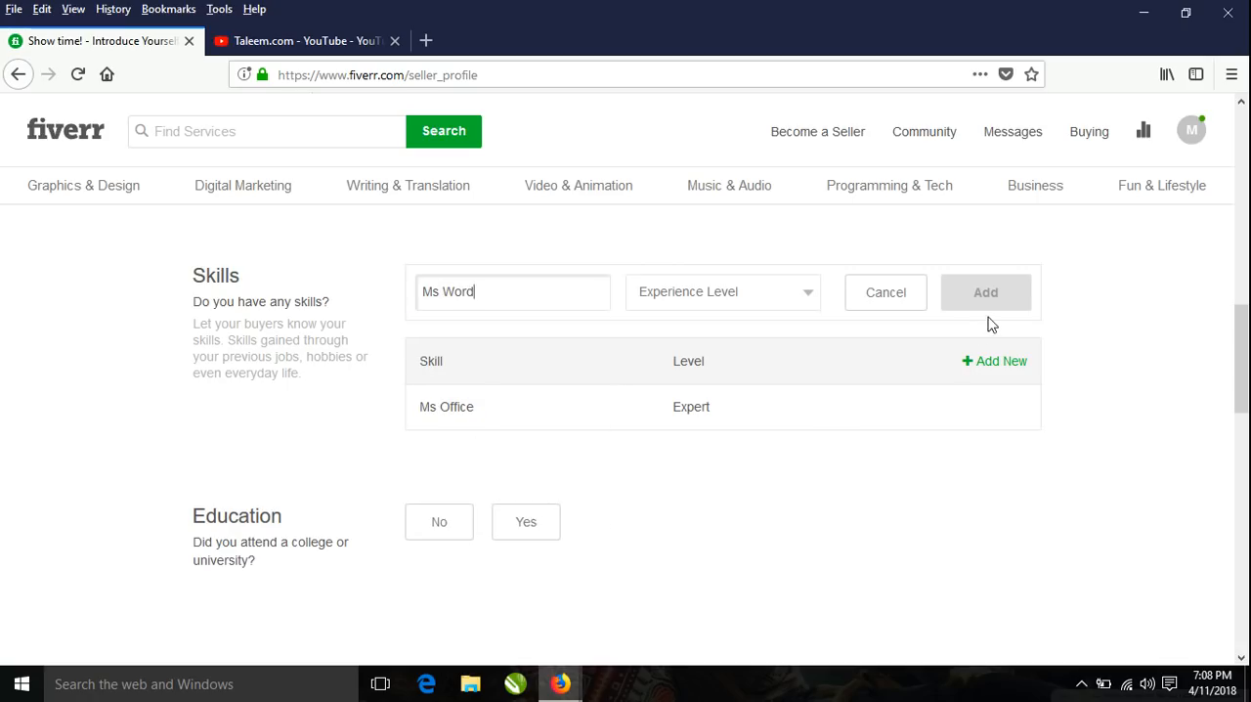
{"action": "left_click", "coordinate": [758, 291]}
{"action": "left_click", "coordinate": [694, 361]}
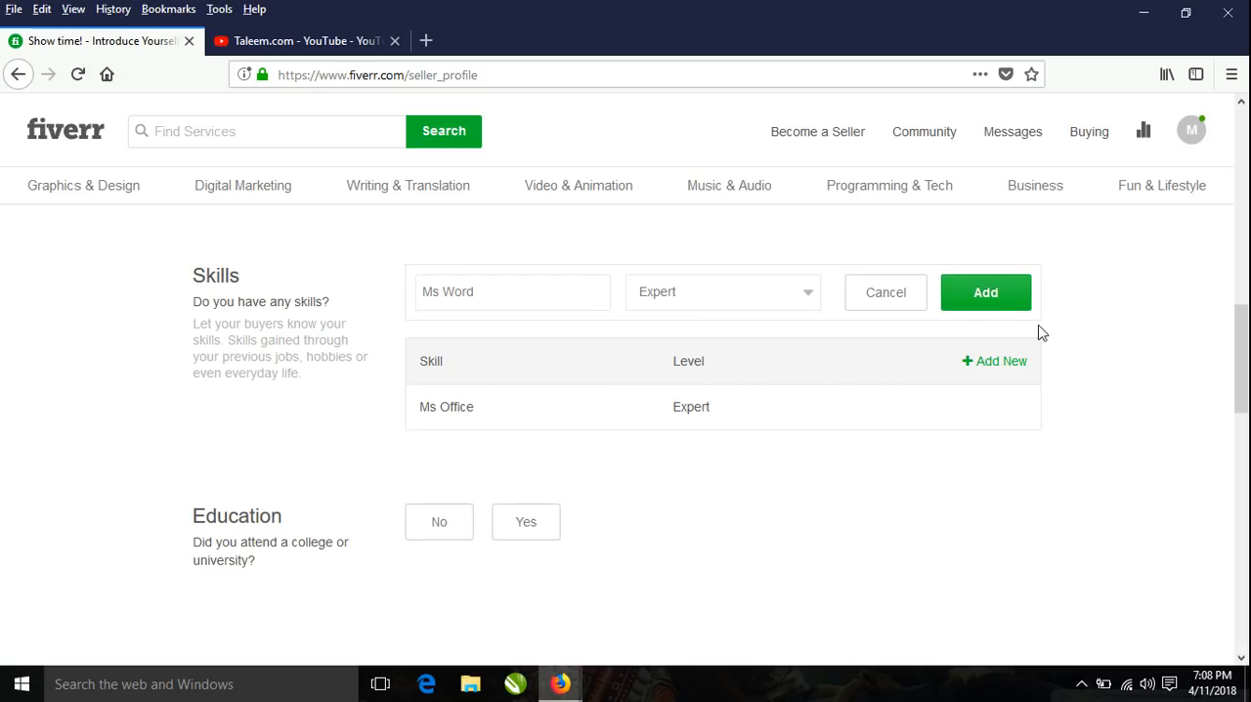
{"action": "left_click", "coordinate": [1004, 302]}
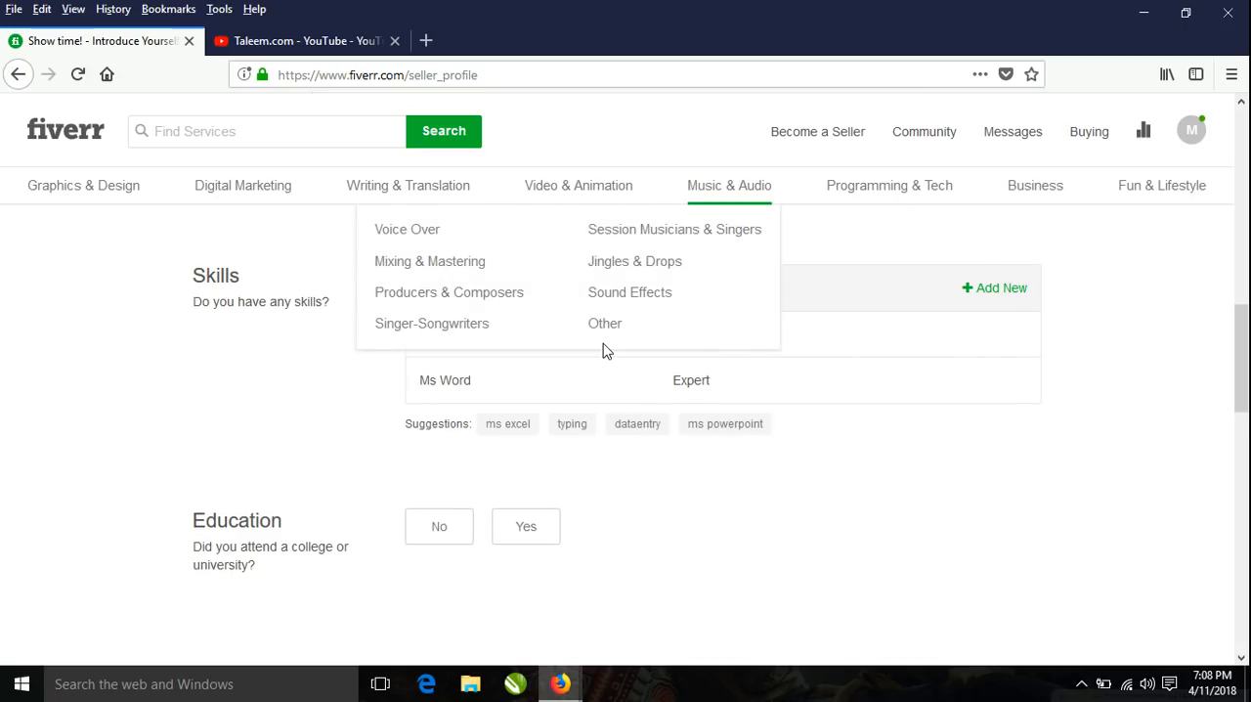
- Start an education entry with title B.Sc., degree Punjab University and graduation year 2009
{"action": "scroll", "coordinate": [587, 345], "scroll_direction": "down", "scroll_amount": 1}
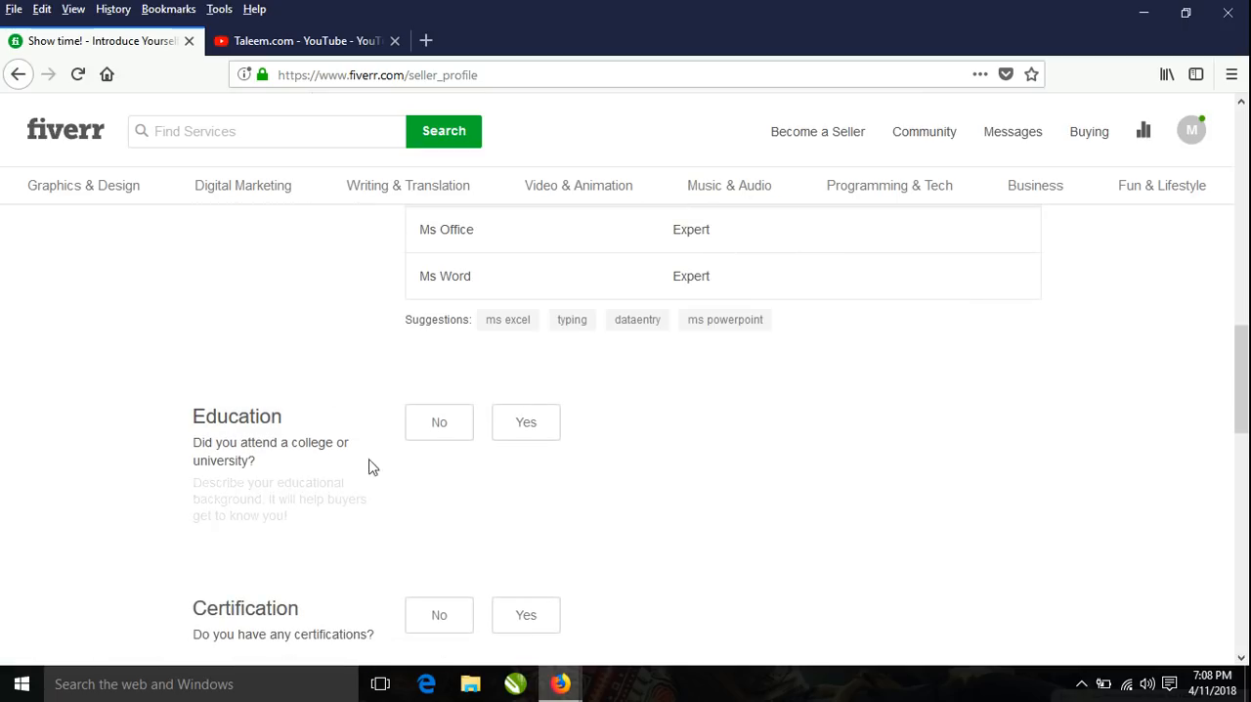
{"action": "left_click", "coordinate": [535, 431]}
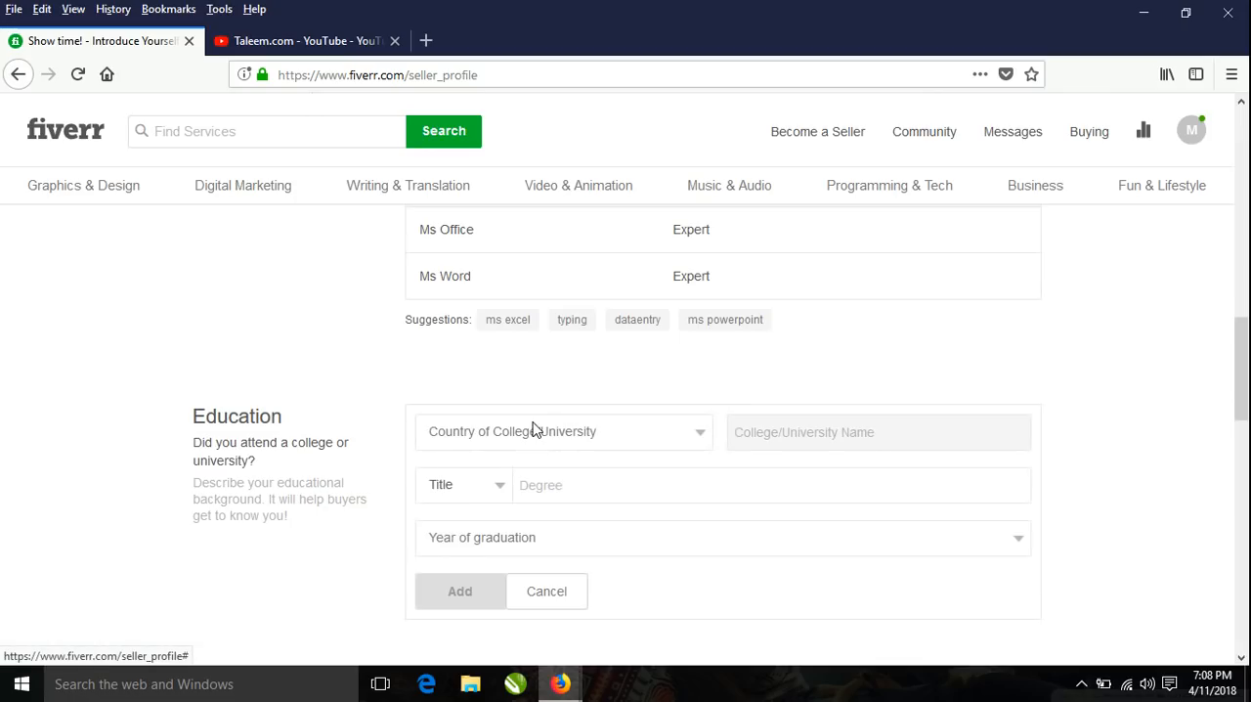
{"action": "scroll", "coordinate": [554, 408], "scroll_direction": "down", "scroll_amount": 1}
{"action": "left_click", "coordinate": [499, 385]}
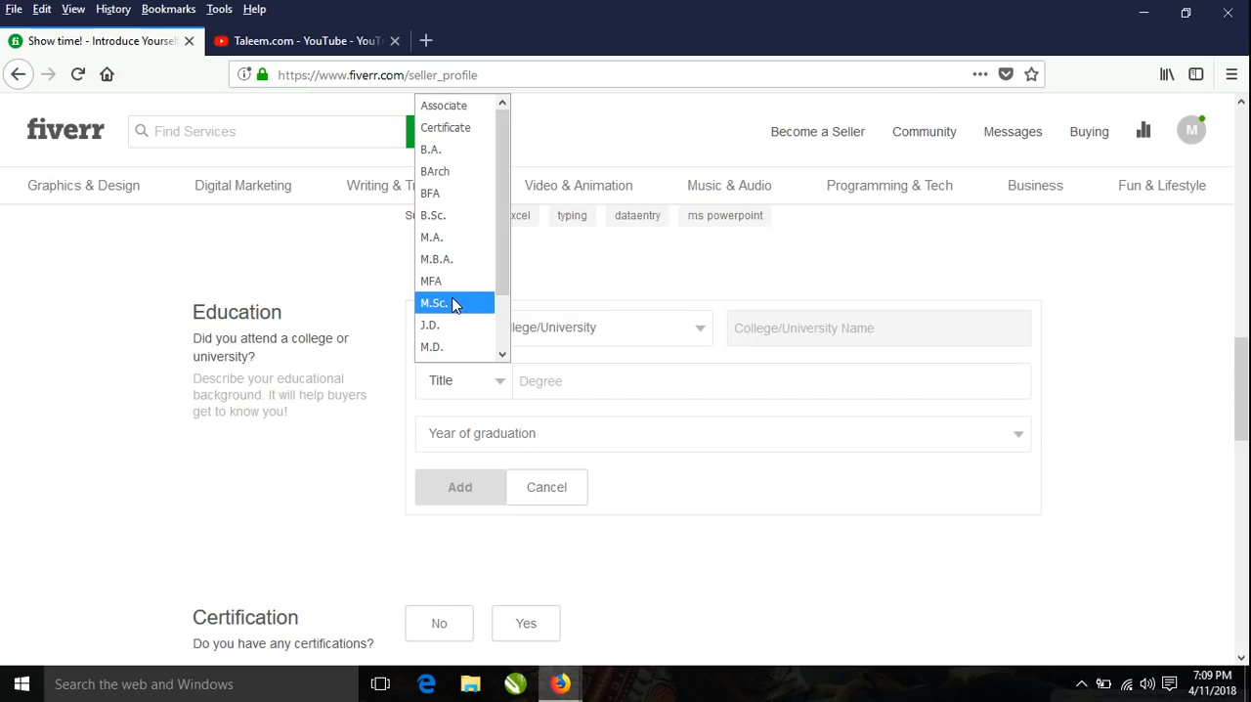
{"action": "left_click", "coordinate": [455, 223]}
{"action": "left_click", "coordinate": [612, 383]}
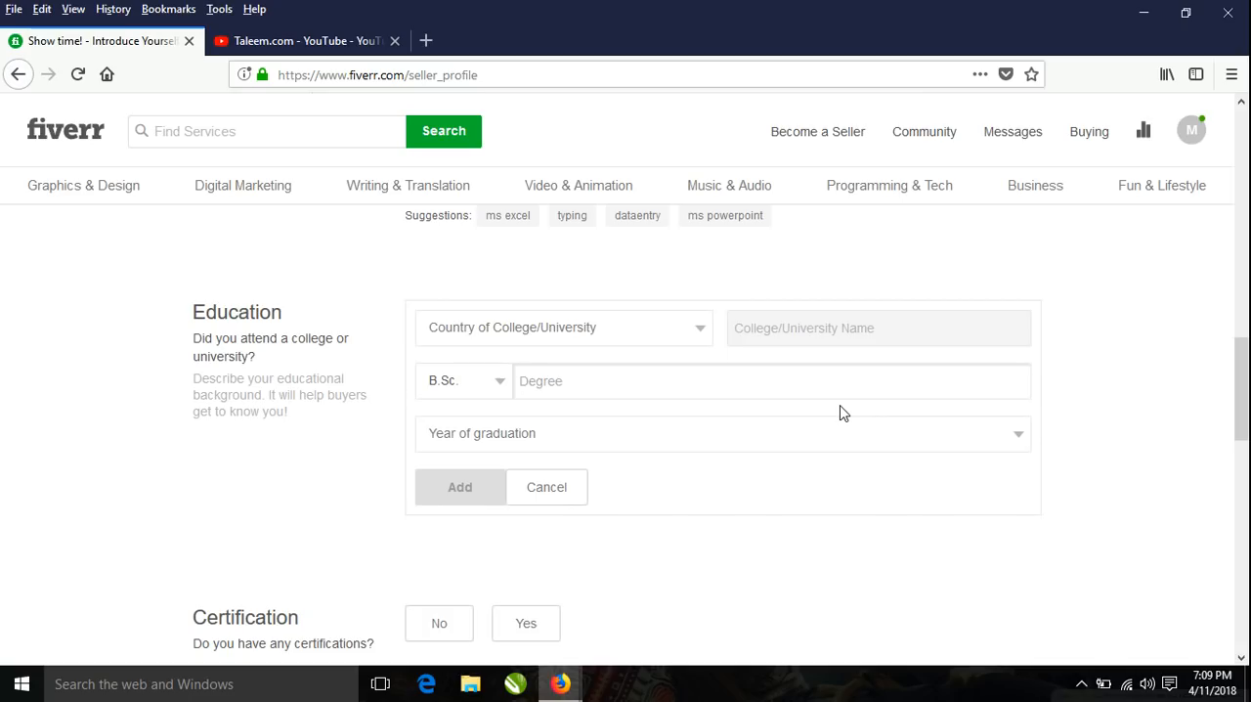
{"action": "type", "text": "P"}
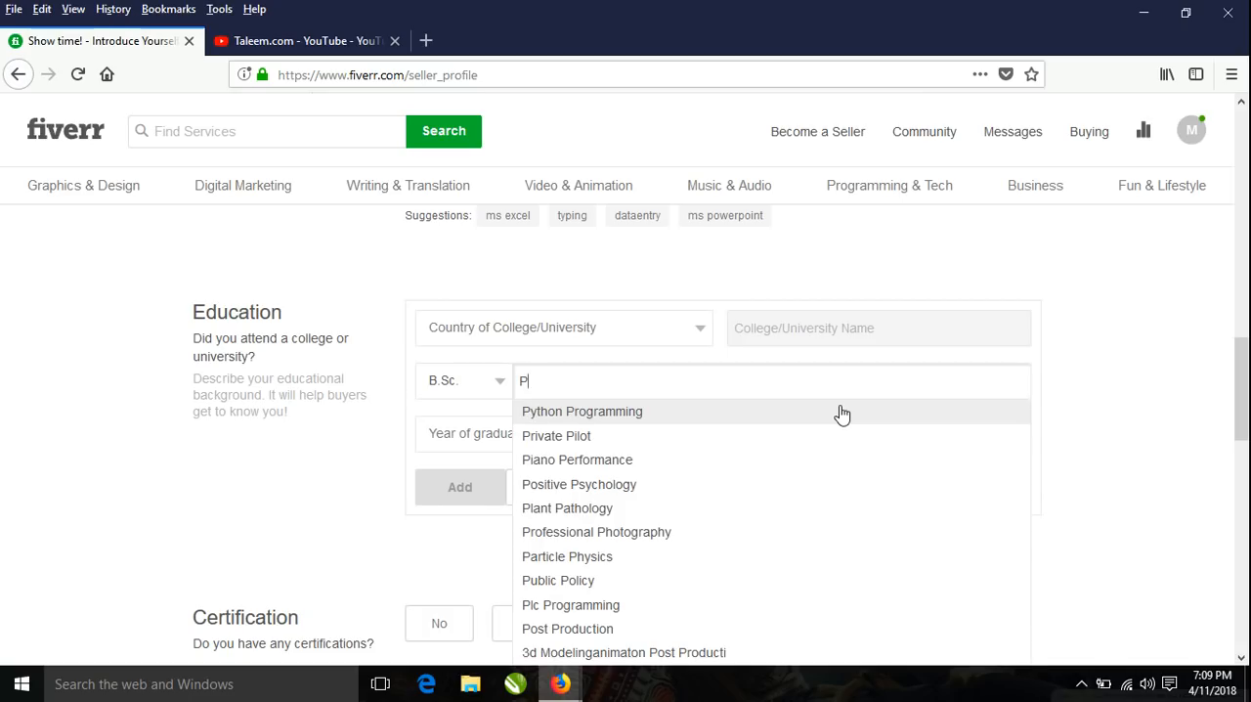
{"action": "type", "text": "un"}
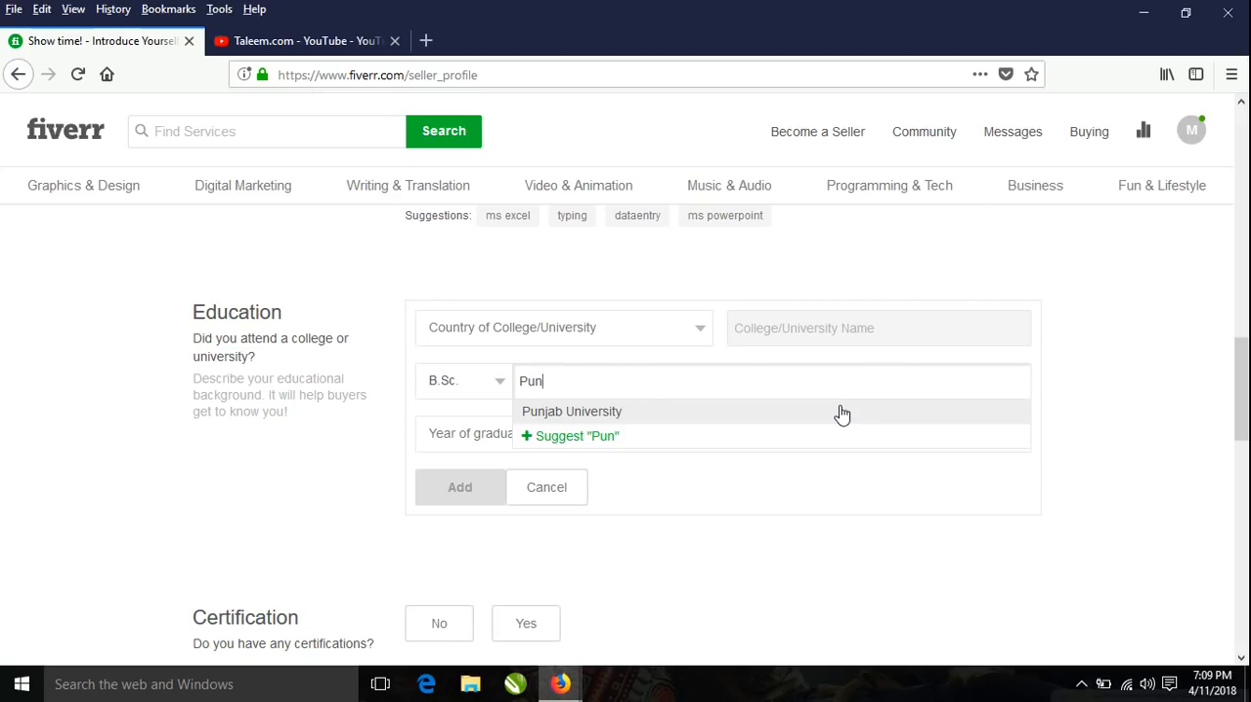
{"action": "left_click", "coordinate": [606, 414]}
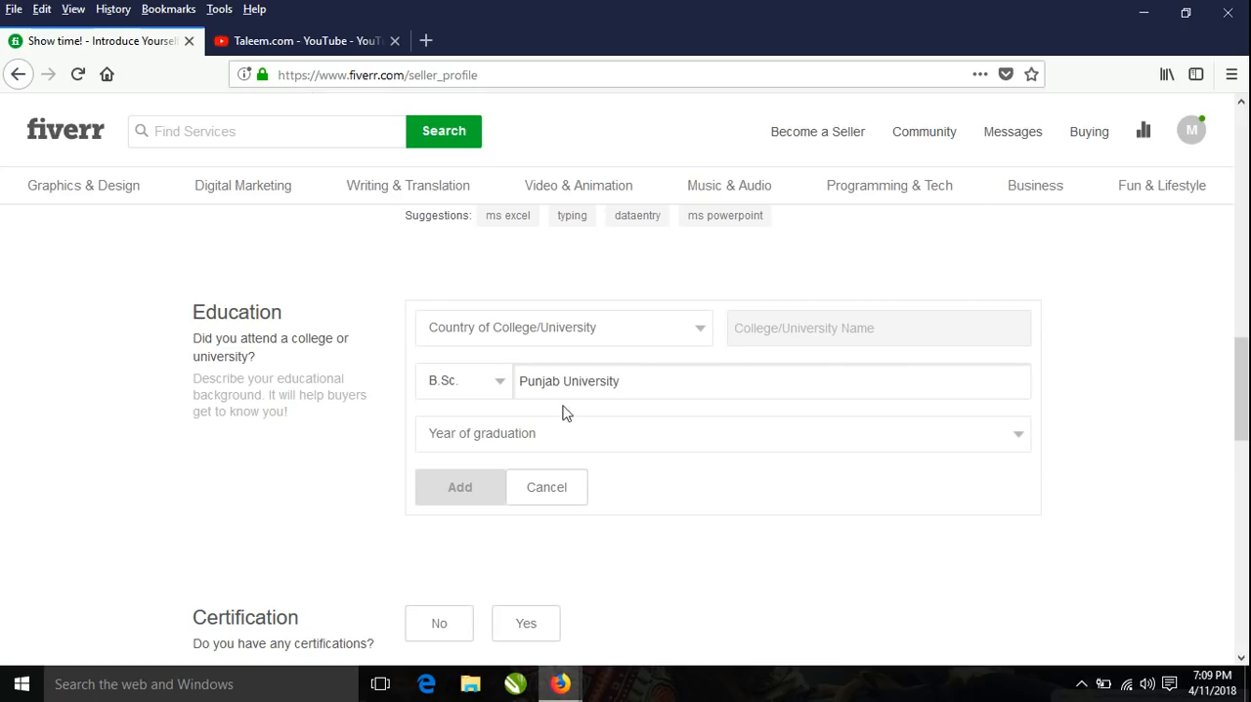
{"action": "left_click", "coordinate": [512, 436]}
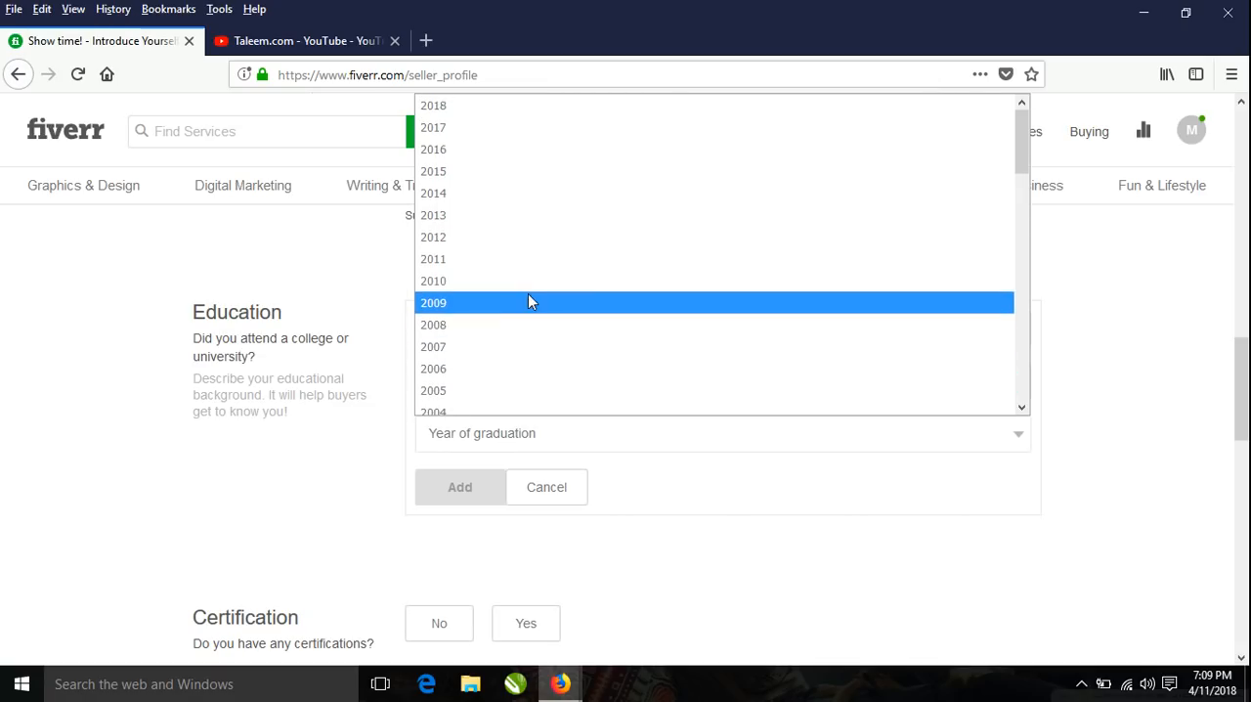
{"action": "left_click", "coordinate": [441, 309]}
- Set the education entry's country to Pakistan and its university name to Punjab University, and add it to the profile
{"action": "scroll", "coordinate": [531, 469], "scroll_direction": "down", "scroll_amount": 1}
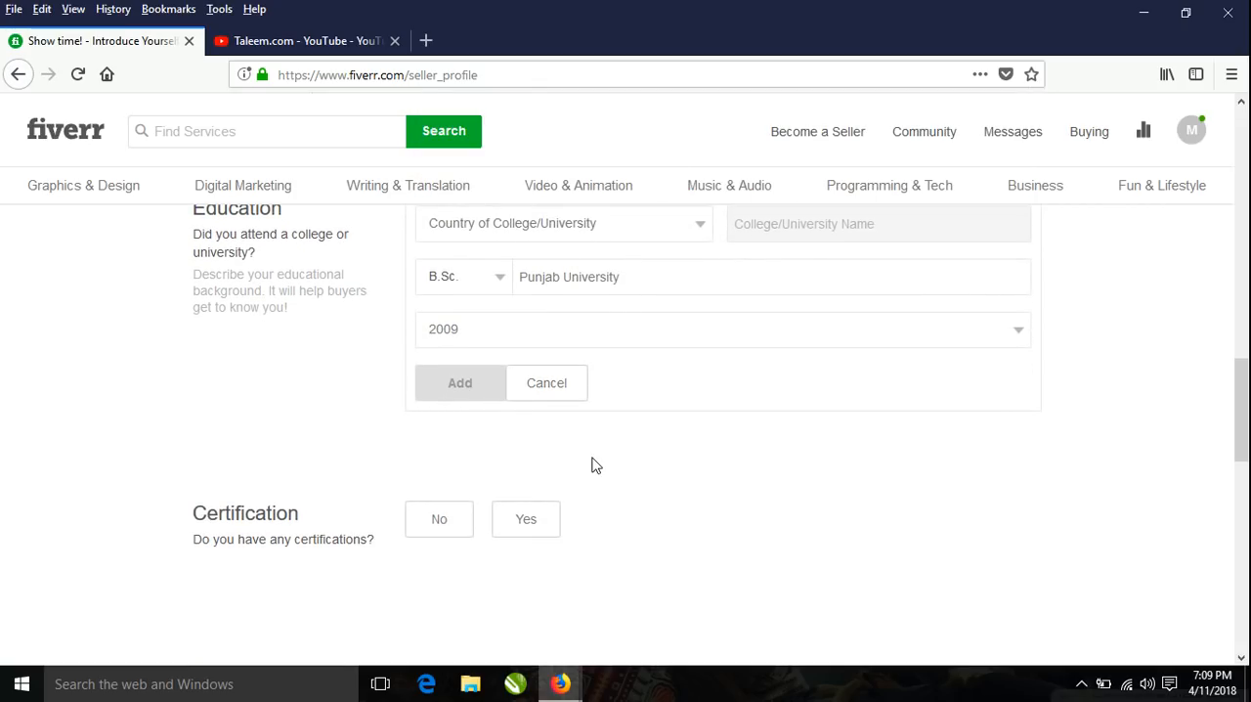
{"action": "scroll", "coordinate": [591, 465], "scroll_direction": "up", "scroll_amount": 1}
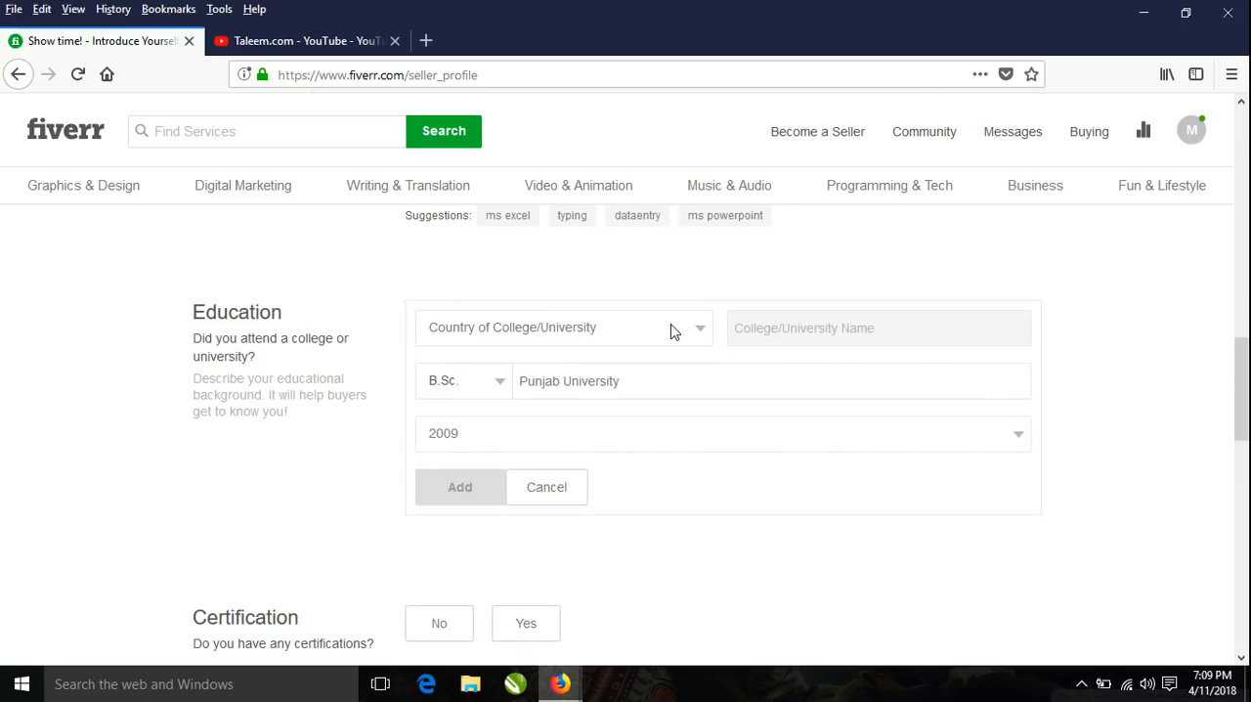
{"action": "left_click", "coordinate": [700, 334]}
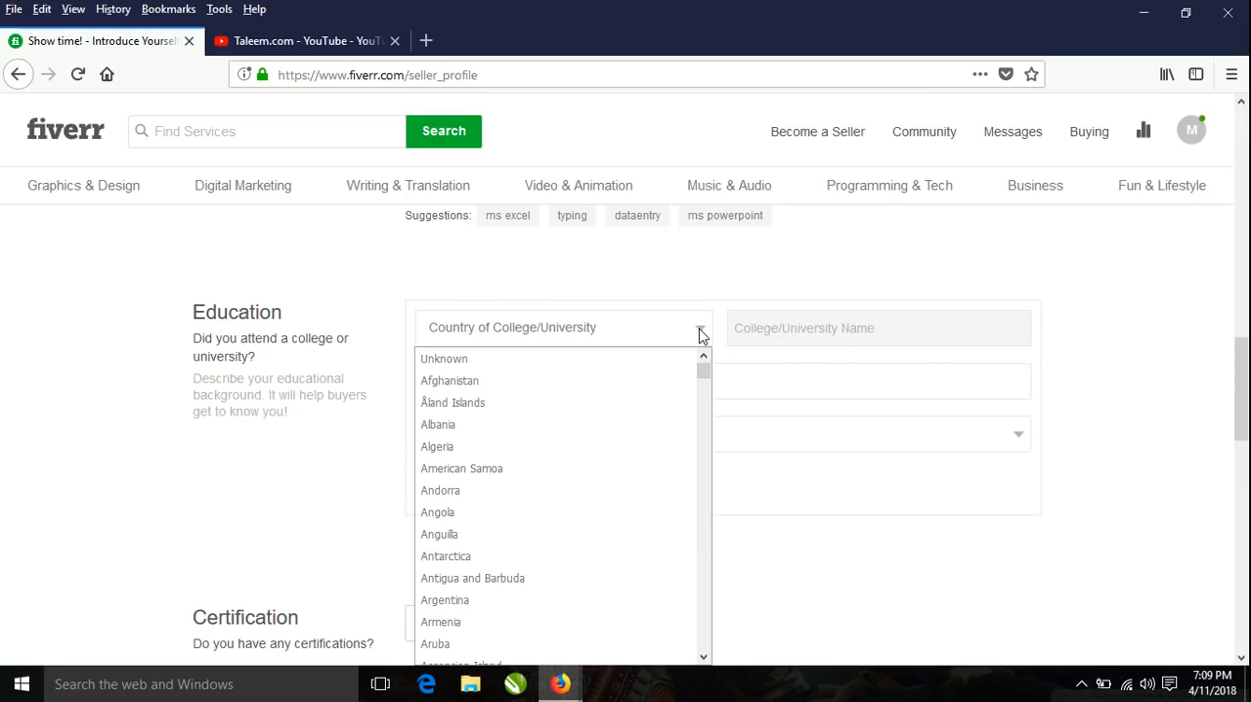
{"action": "key", "text": "p"}
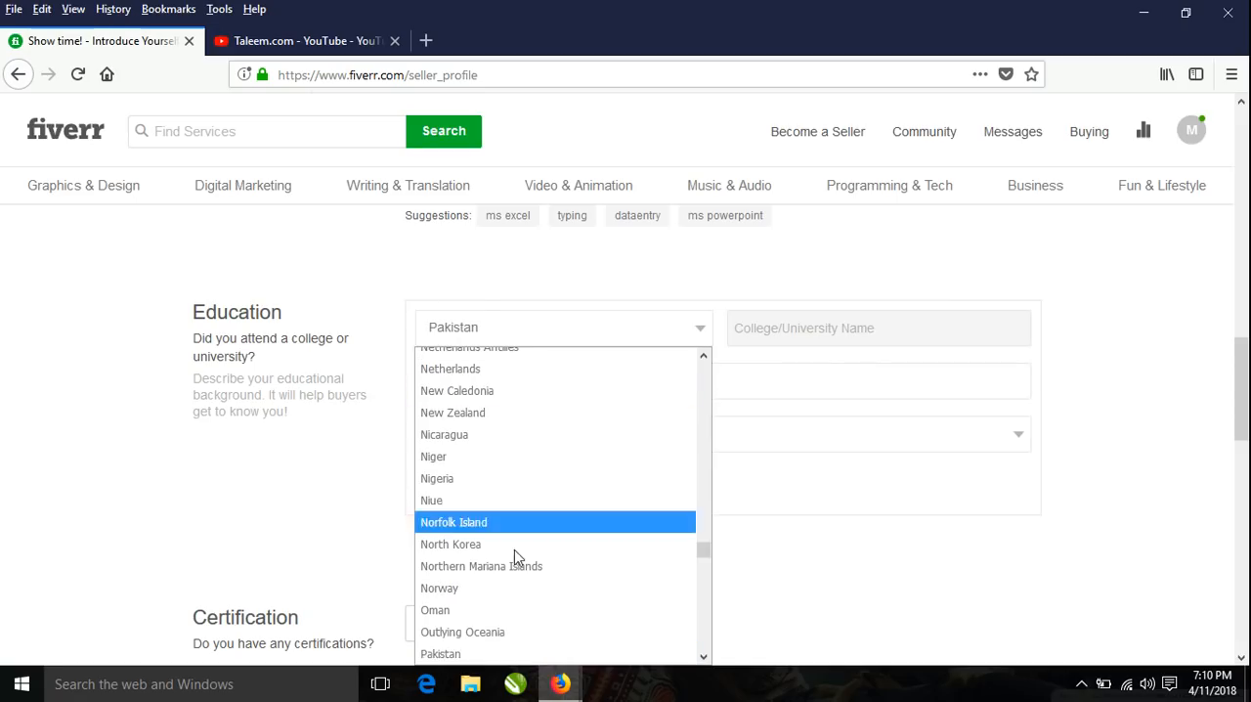
{"action": "left_click", "coordinate": [468, 644]}
{"action": "left_click", "coordinate": [852, 325]}
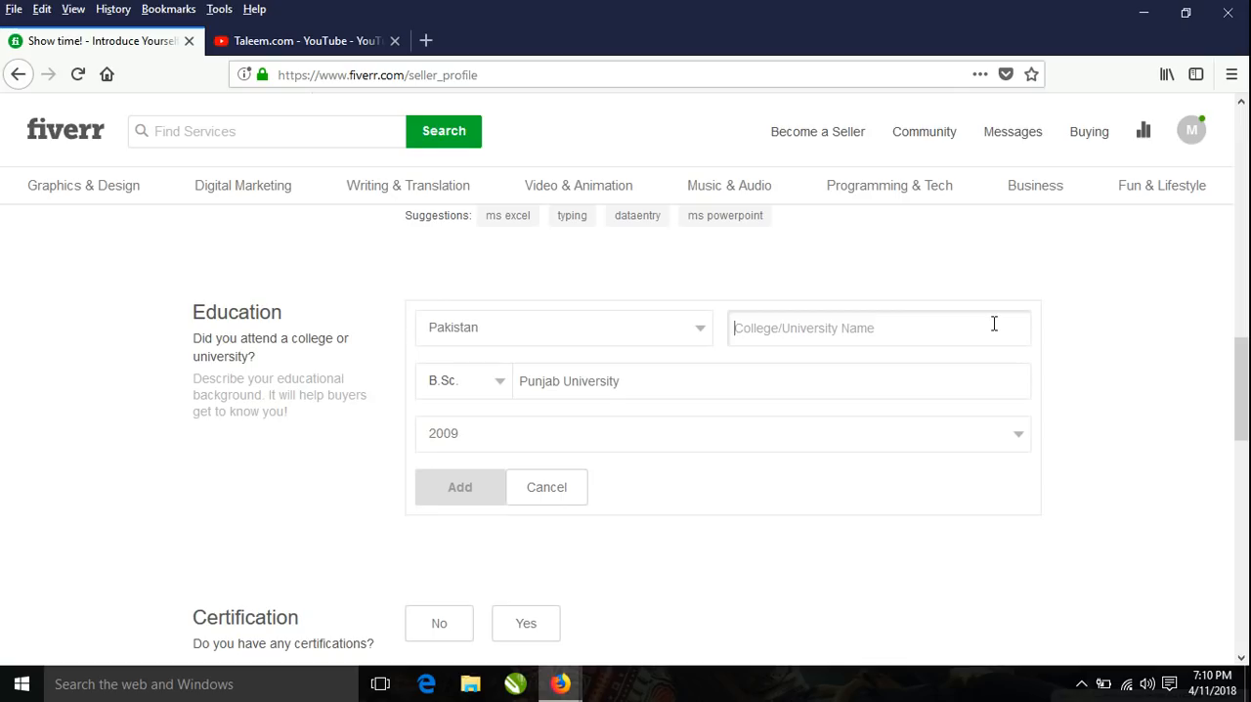
{"action": "type", "text": "Pun"}
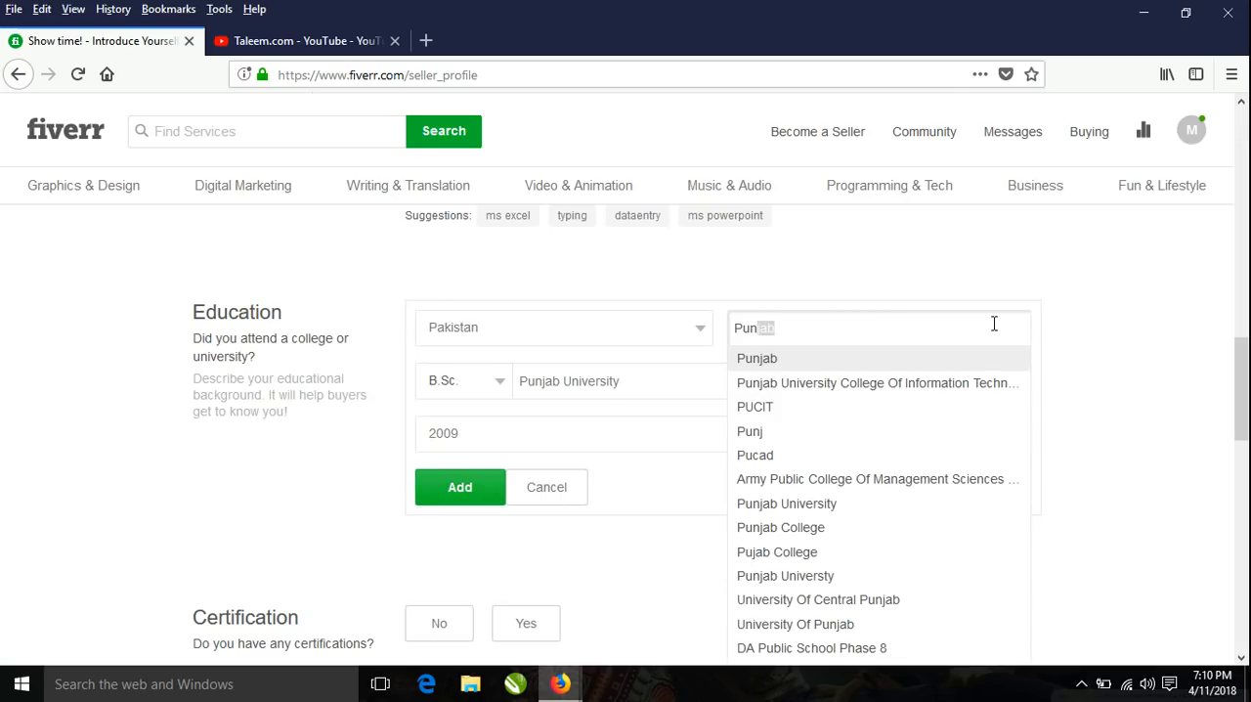
{"action": "type", "text": "h"}
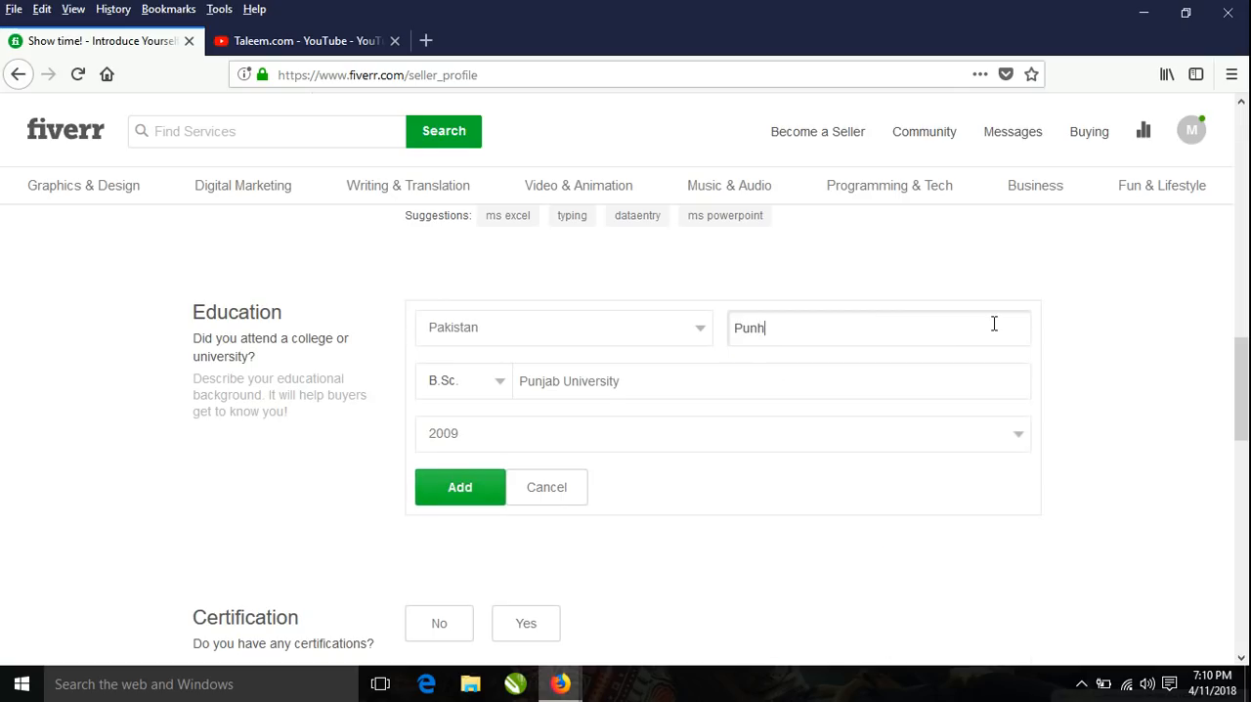
{"action": "key", "text": "BackSpace"}
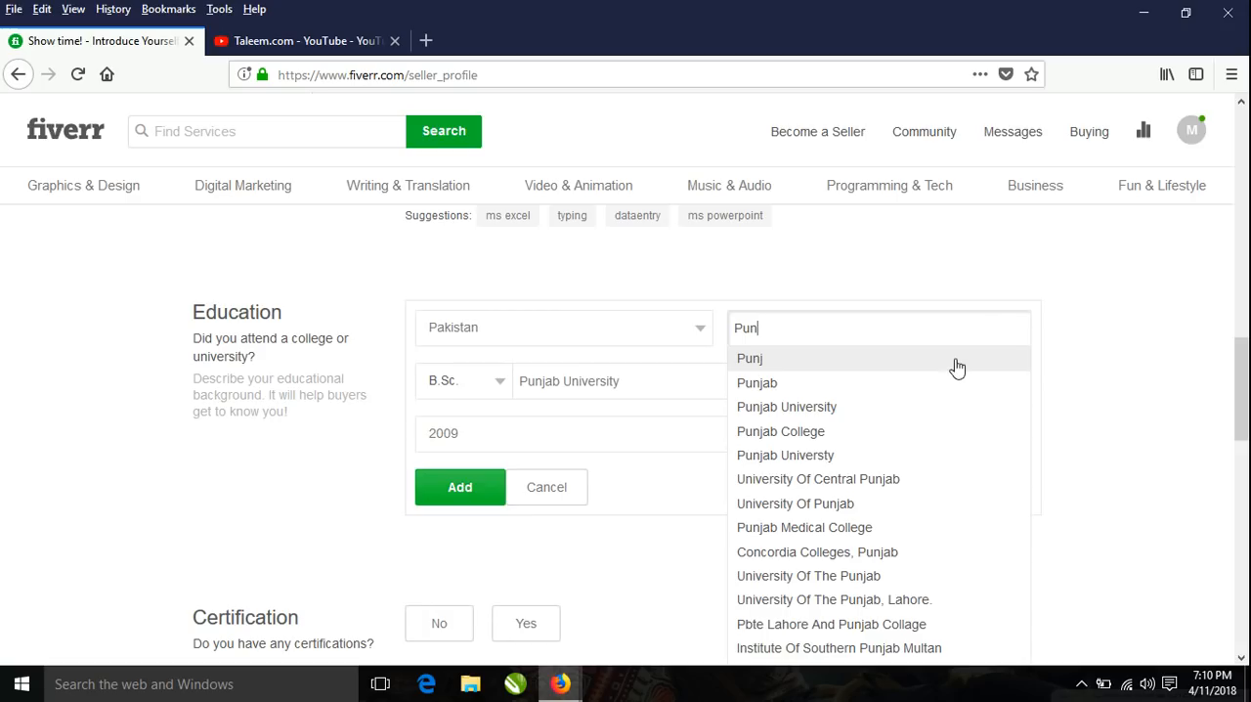
{"action": "left_click", "coordinate": [810, 405]}
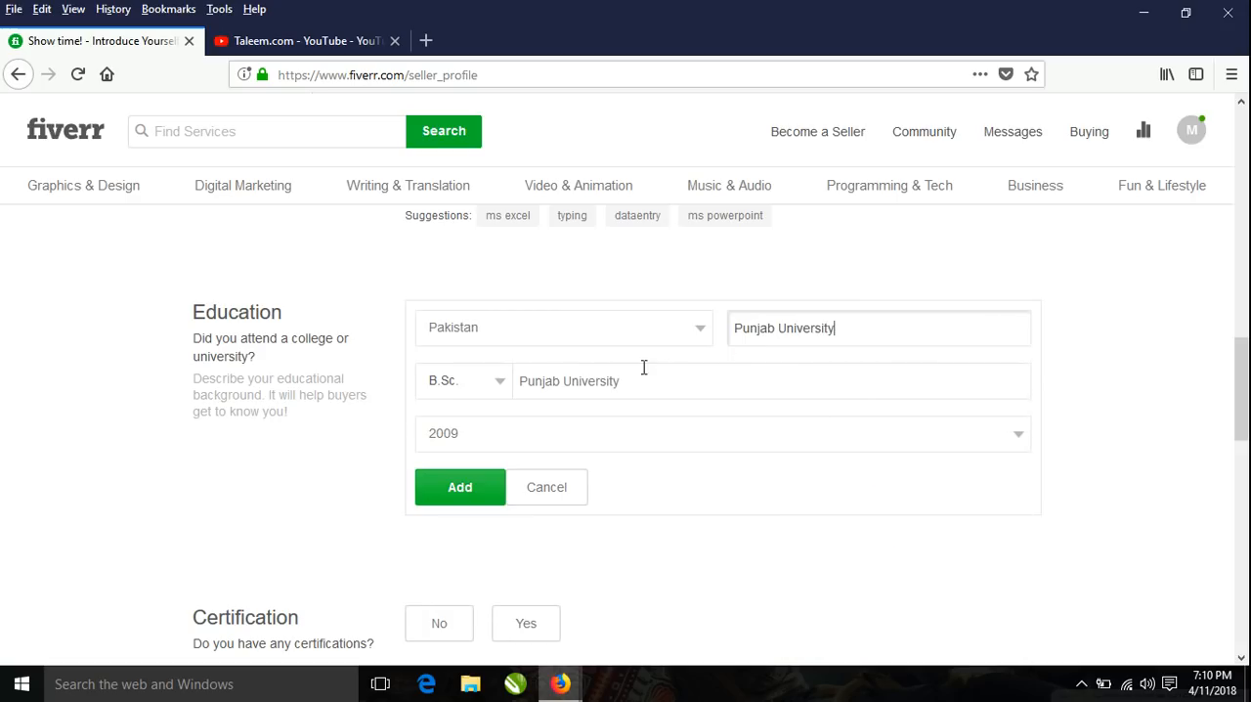
{"action": "scroll", "coordinate": [642, 366], "scroll_direction": "down", "scroll_amount": 1}
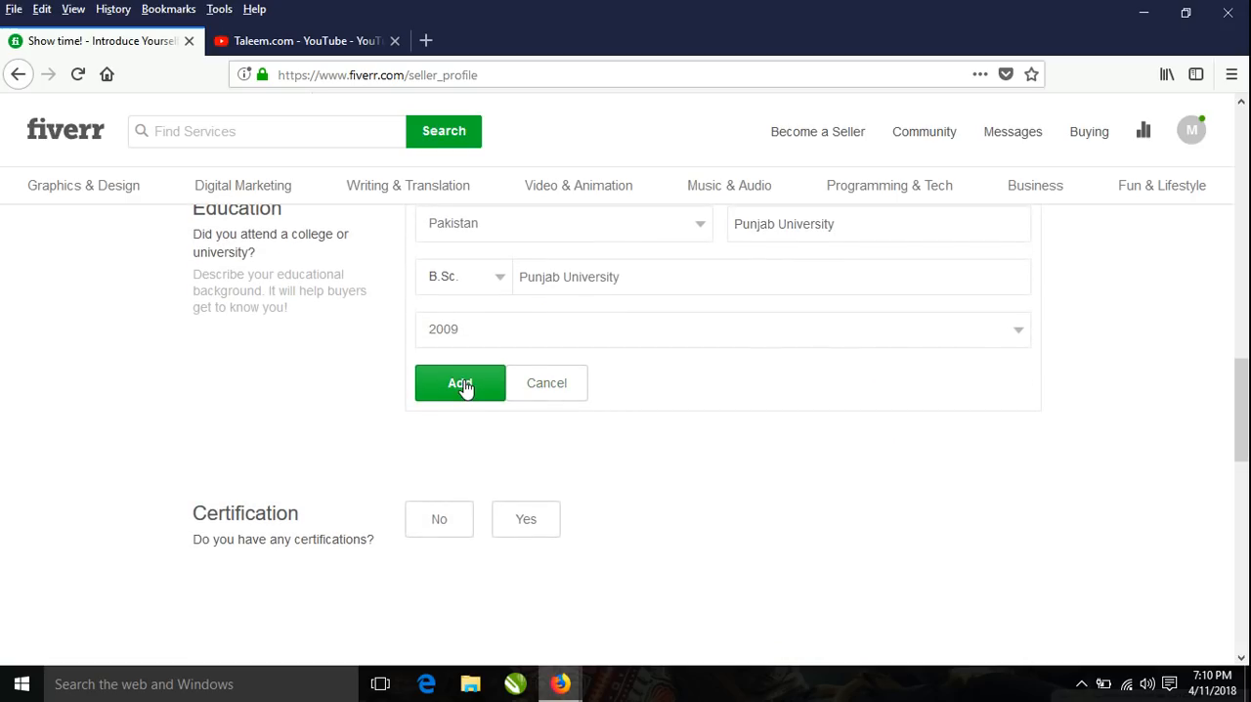
{"action": "left_click", "coordinate": [461, 385]}
- Start a certification entry in the seller profile with Ms Office as the certificate or award
{"action": "scroll", "coordinate": [525, 385], "scroll_direction": "down", "scroll_amount": 1}
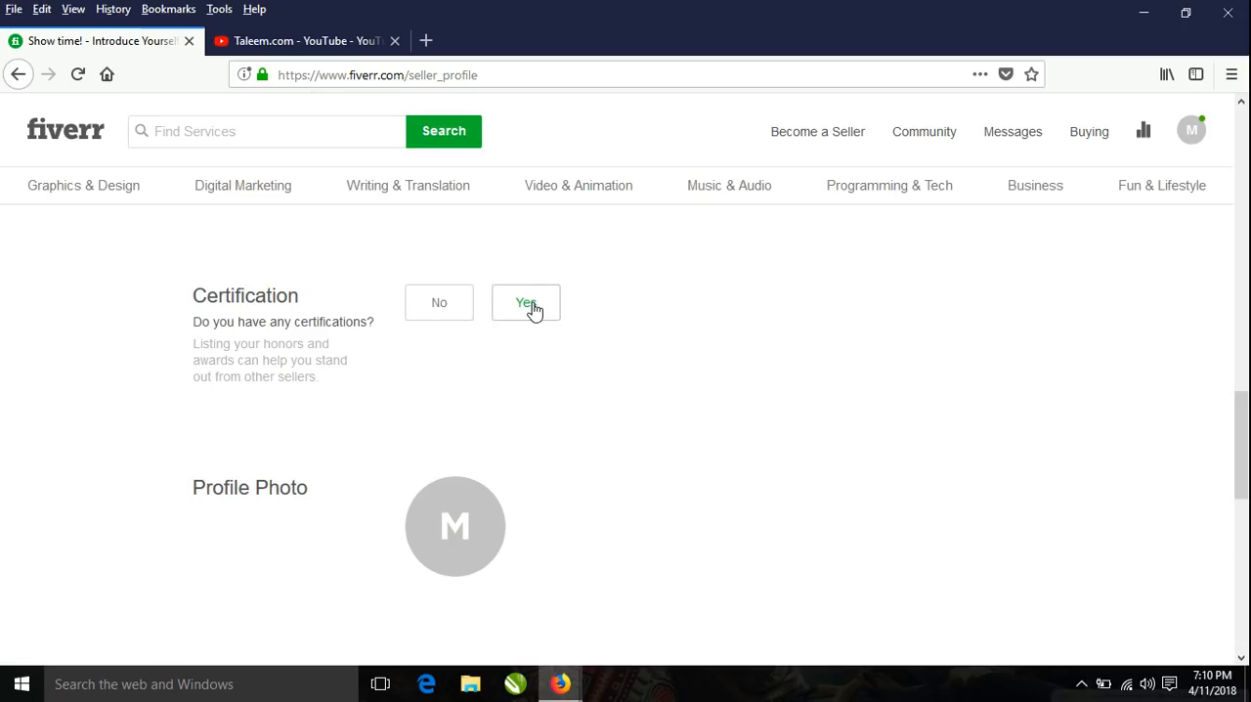
{"action": "left_click", "coordinate": [533, 305]}
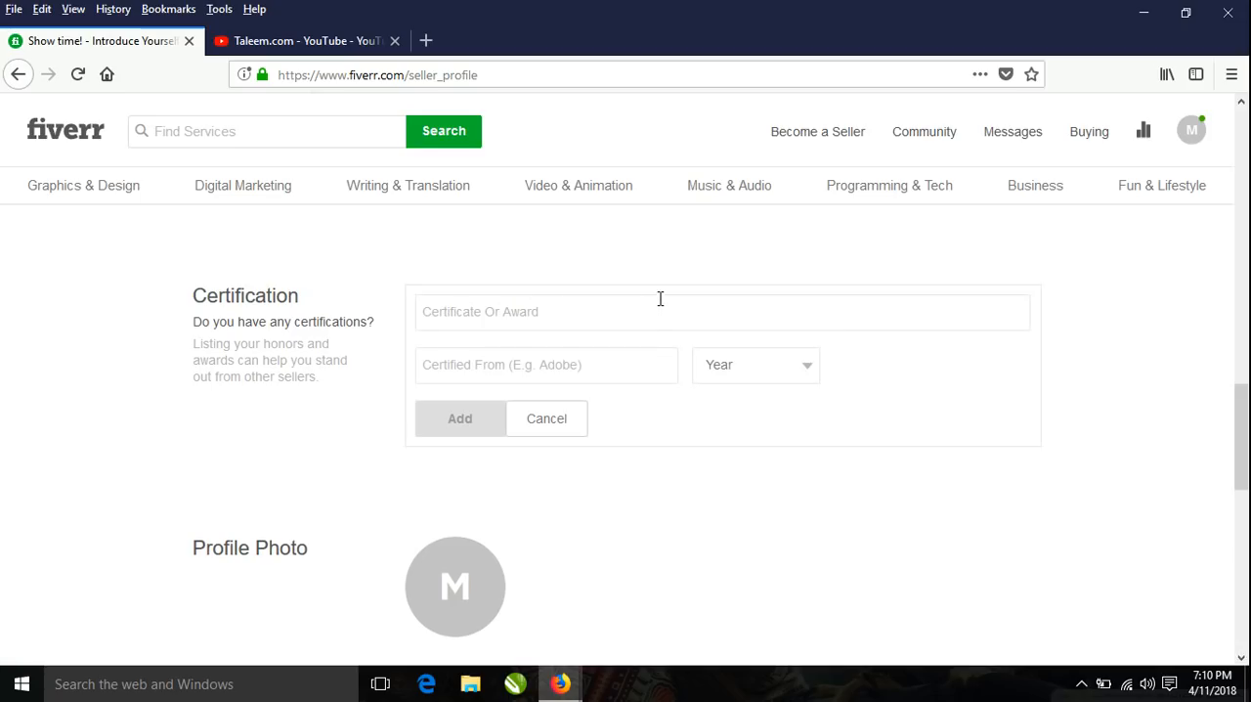
{"action": "scroll", "coordinate": [652, 307], "scroll_direction": "down", "scroll_amount": 2}
{"action": "scroll", "coordinate": [650, 306], "scroll_direction": "up", "scroll_amount": 2}
{"action": "left_click", "coordinate": [550, 313]}
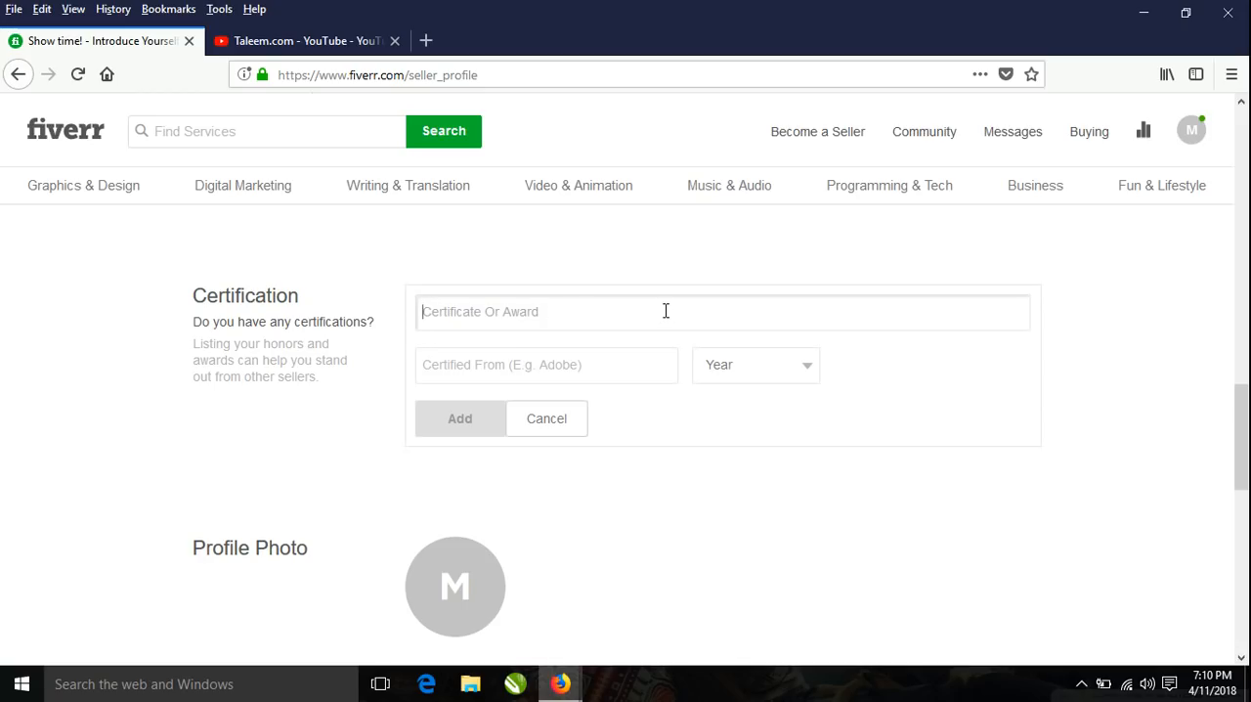
{"action": "type", "text": "Ms Off"}
{"action": "key", "text": "BackSpace"}
{"action": "type", "text": "ice"}
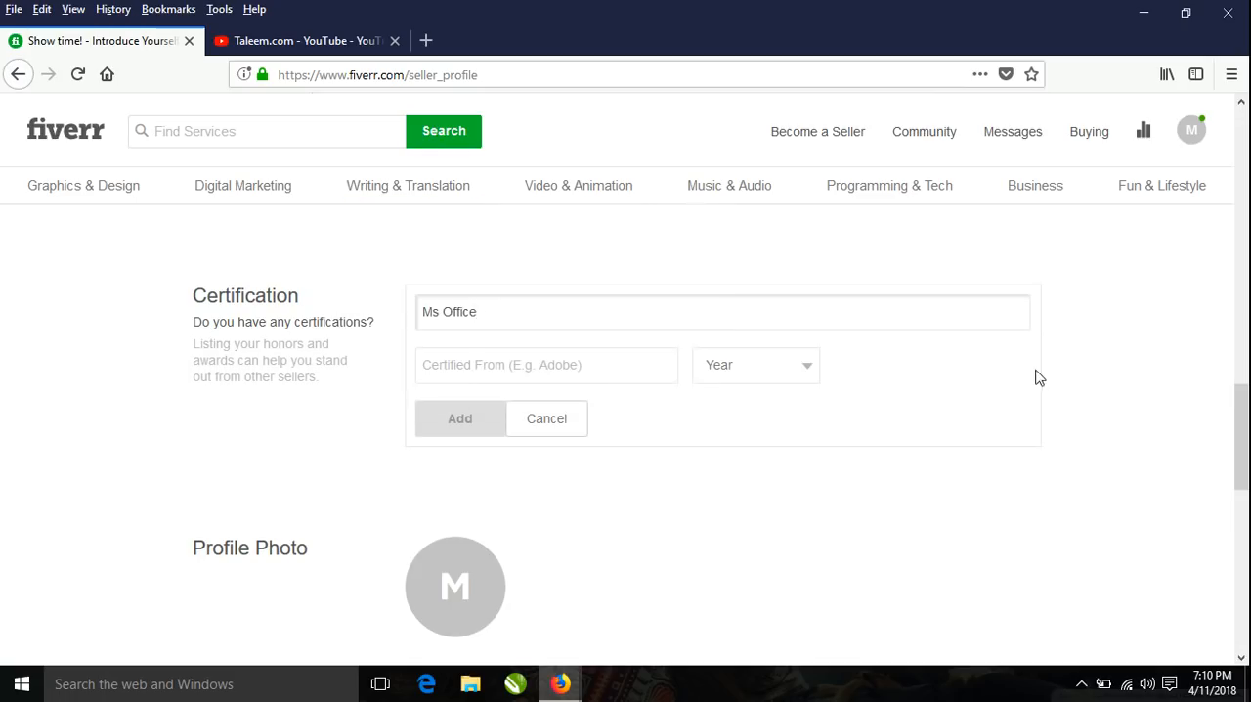
- Enter Pek Solution College as the institution that issued the Ms Office certification
{"action": "left_click", "coordinate": [548, 365]}
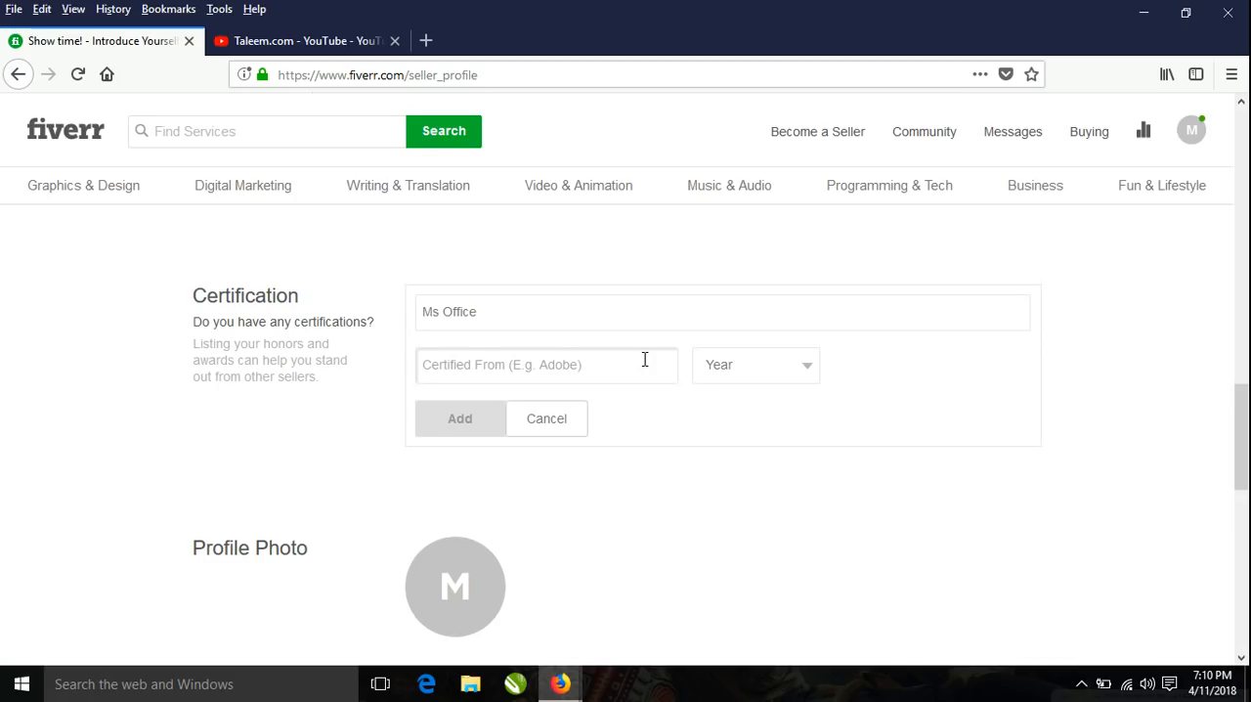
{"action": "type", "text": "Pek "}
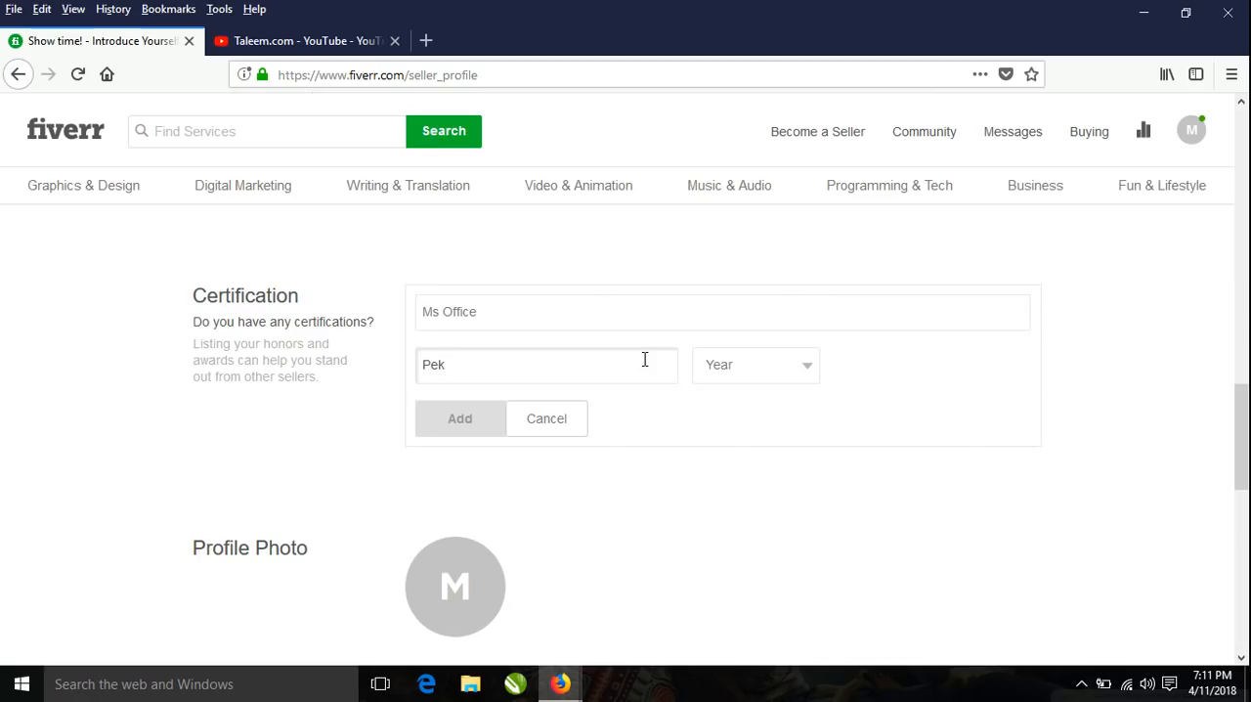
{"action": "type", "text": "Solution"}
{"action": "type", "text": "College"}
- Set the certification year to 2013 and add the certification to the profile
{"action": "left_click", "coordinate": [812, 379]}
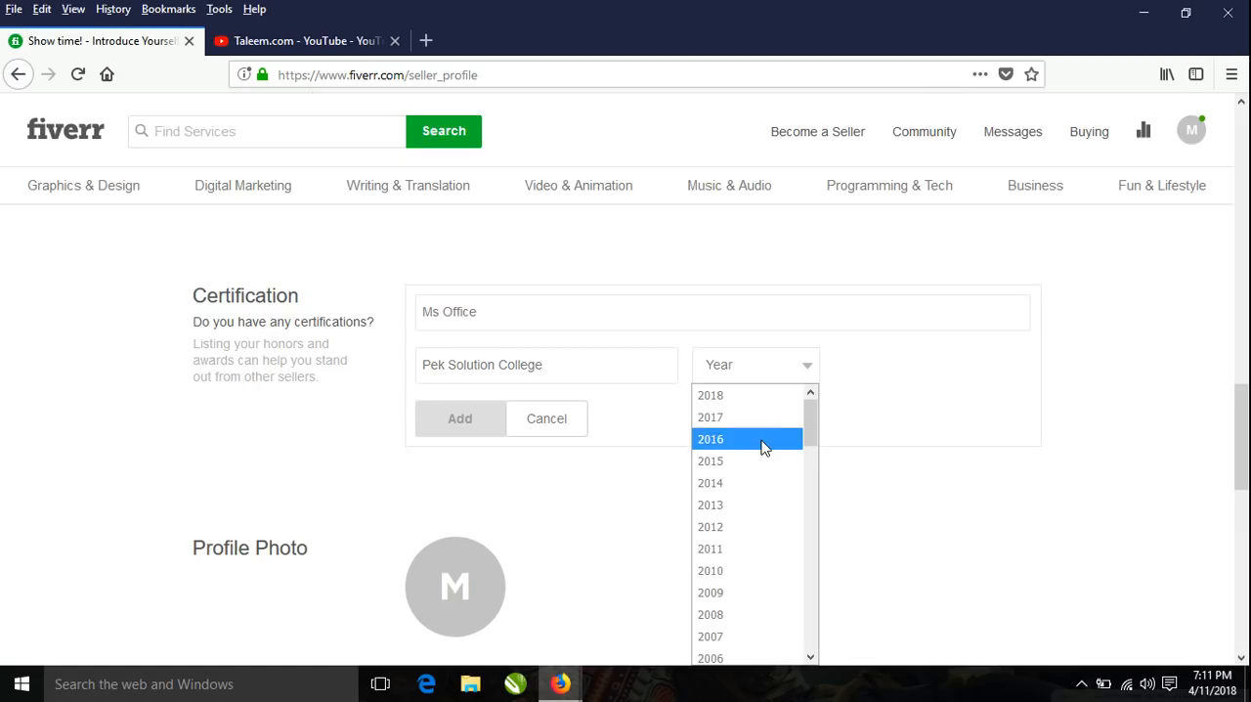
{"action": "scroll", "coordinate": [764, 442], "scroll_direction": "down", "scroll_amount": 1}
{"action": "scroll", "coordinate": [757, 449], "scroll_direction": "down", "scroll_amount": 1}
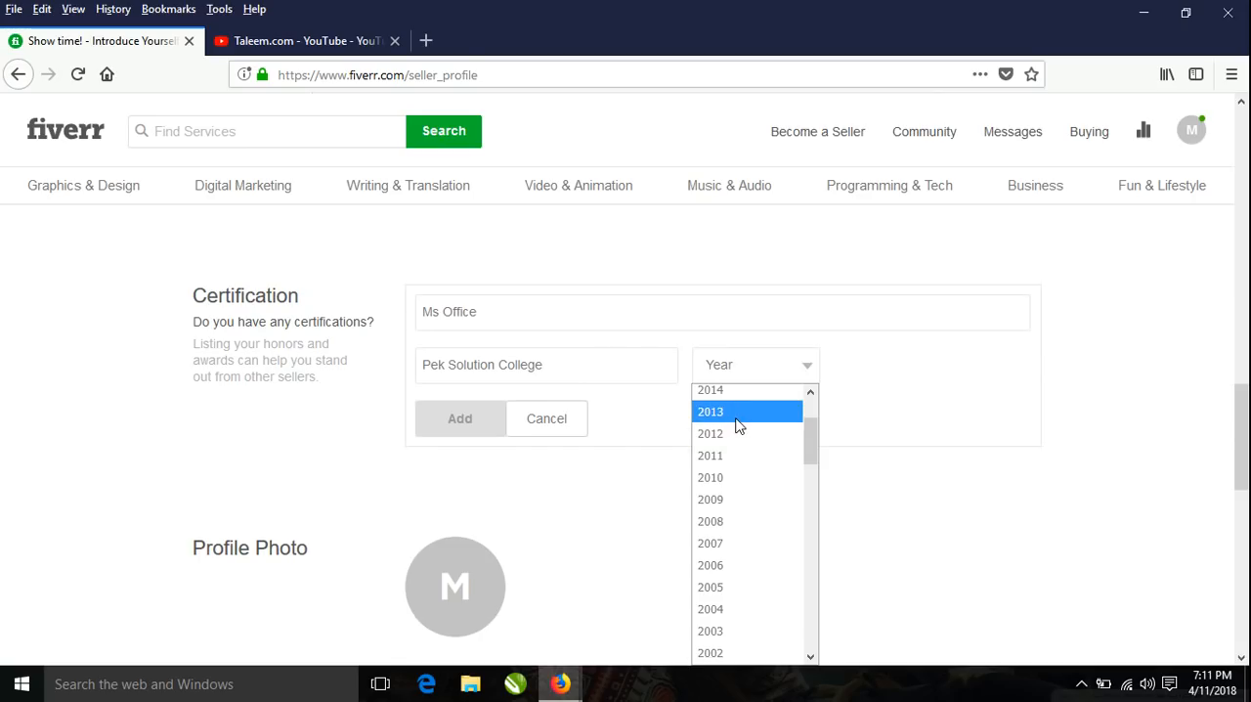
{"action": "left_click", "coordinate": [735, 418]}
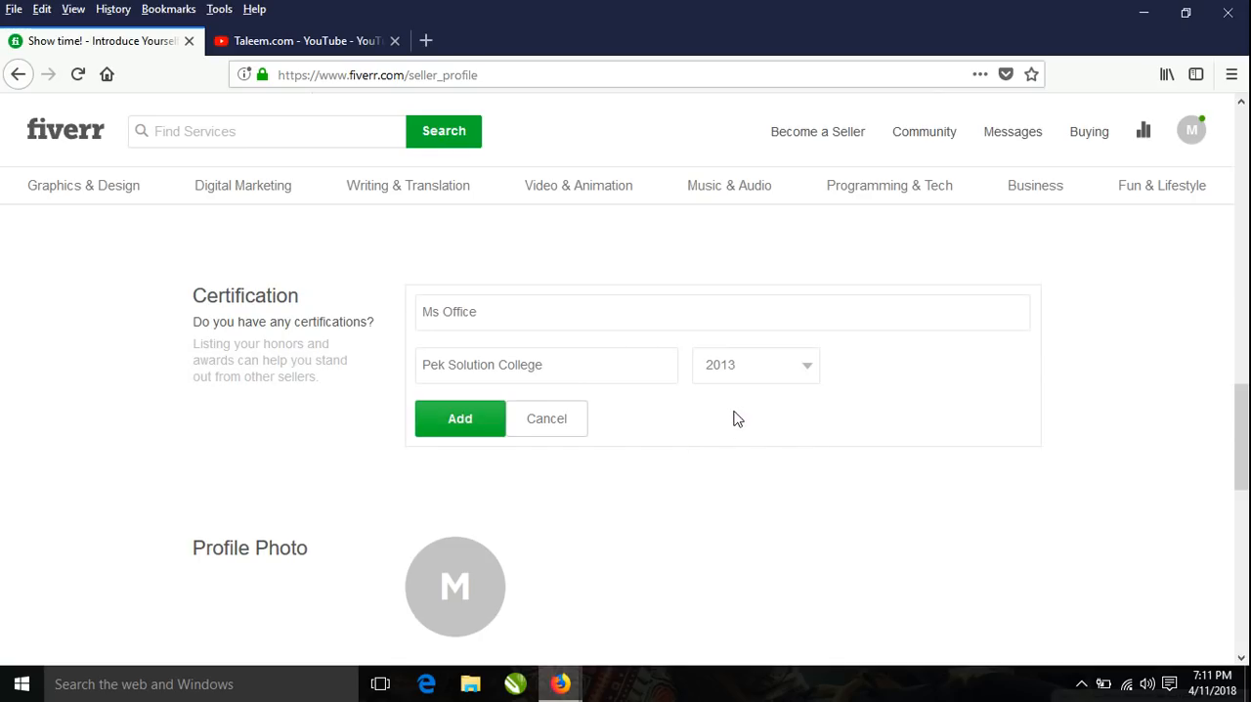
{"action": "left_click", "coordinate": [479, 428]}
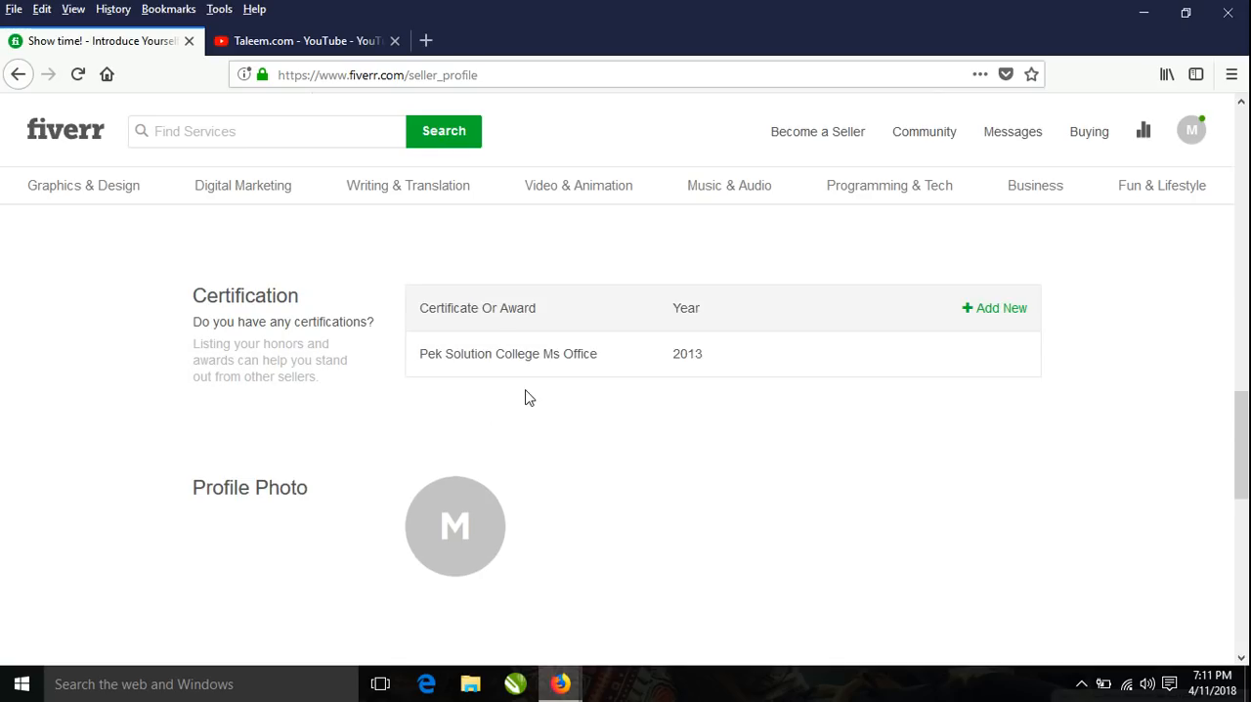
- Upload the Capture image from the Desktop as the profile photo
{"action": "scroll", "coordinate": [525, 396], "scroll_direction": "down", "scroll_amount": 1}
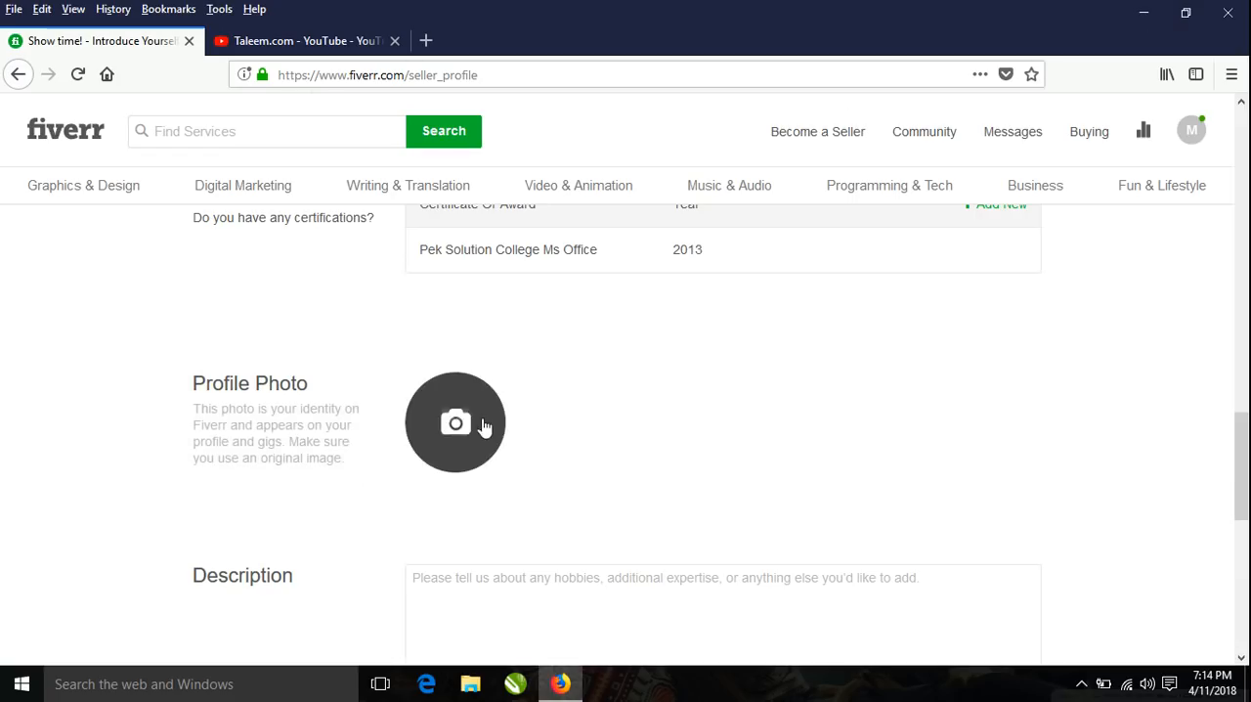
{"action": "left_click", "coordinate": [483, 424]}
{"action": "left_click", "coordinate": [1125, 191]}
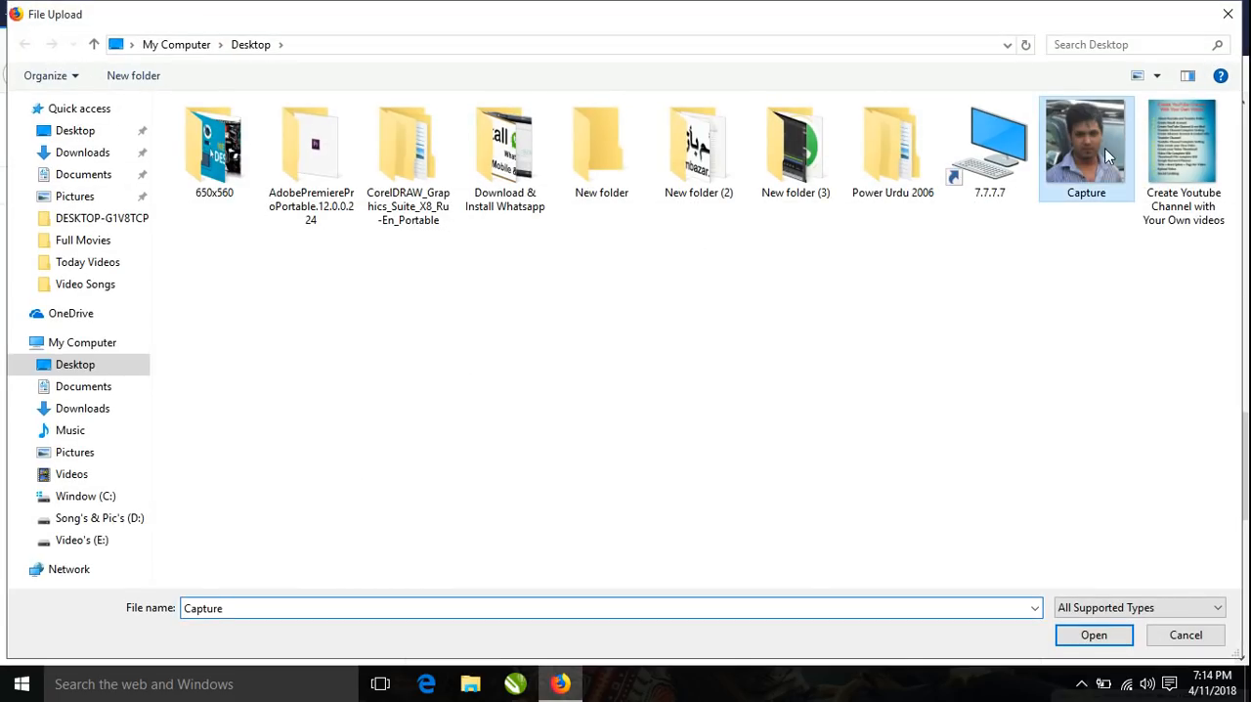
{"action": "left_click", "coordinate": [1097, 641]}
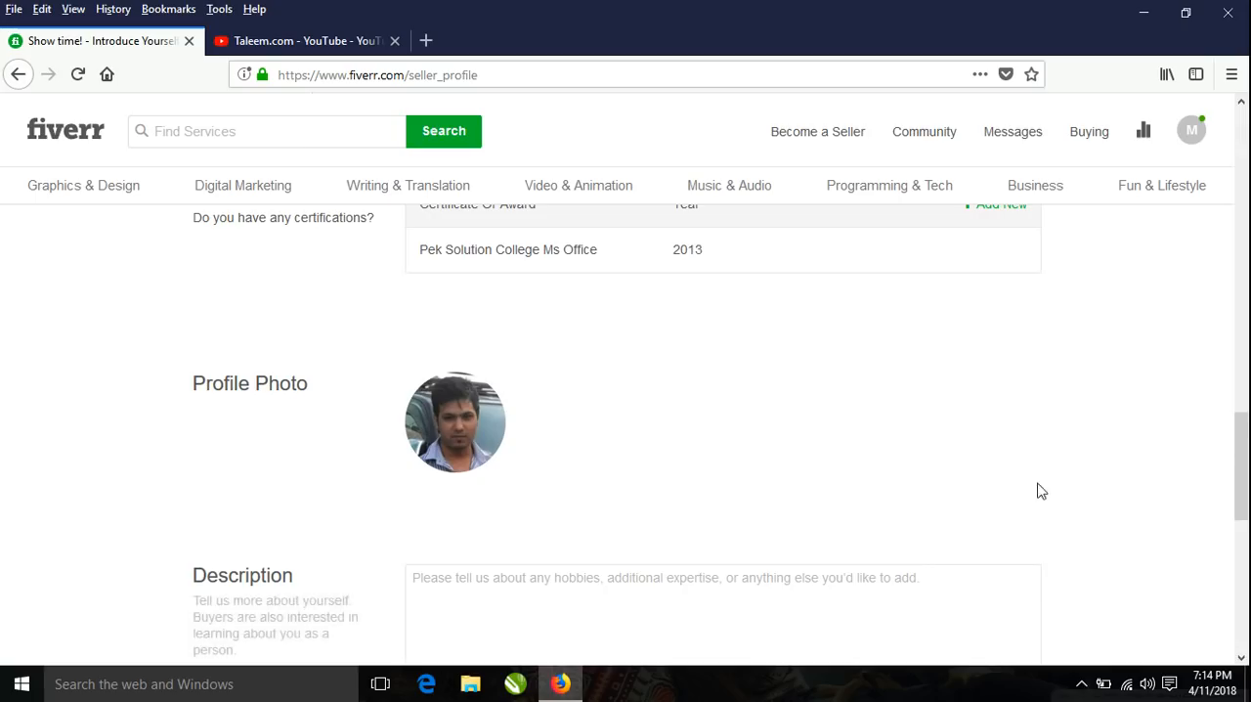
- Review the seller profile from the availability settings through skills, education, certification and photo to the description section
{"action": "scroll", "coordinate": [528, 440], "scroll_direction": "down", "scroll_amount": 5}
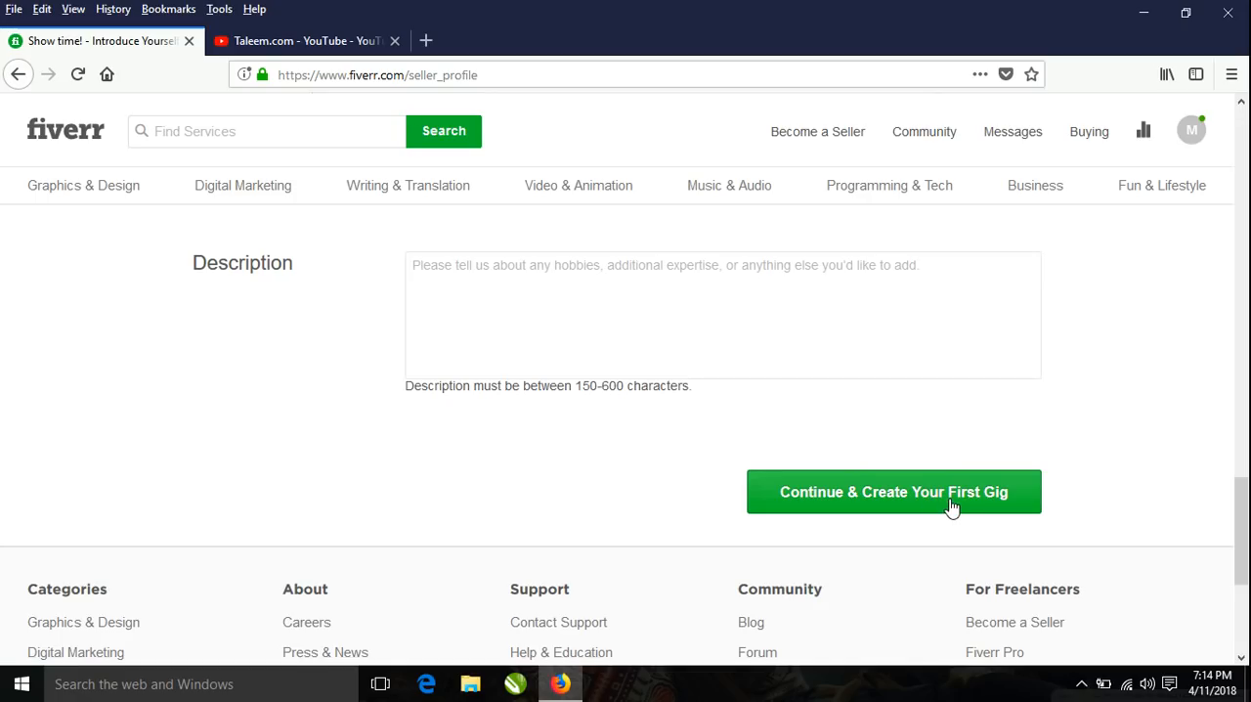
{"action": "scroll", "coordinate": [635, 386], "scroll_direction": "up", "scroll_amount": 3}
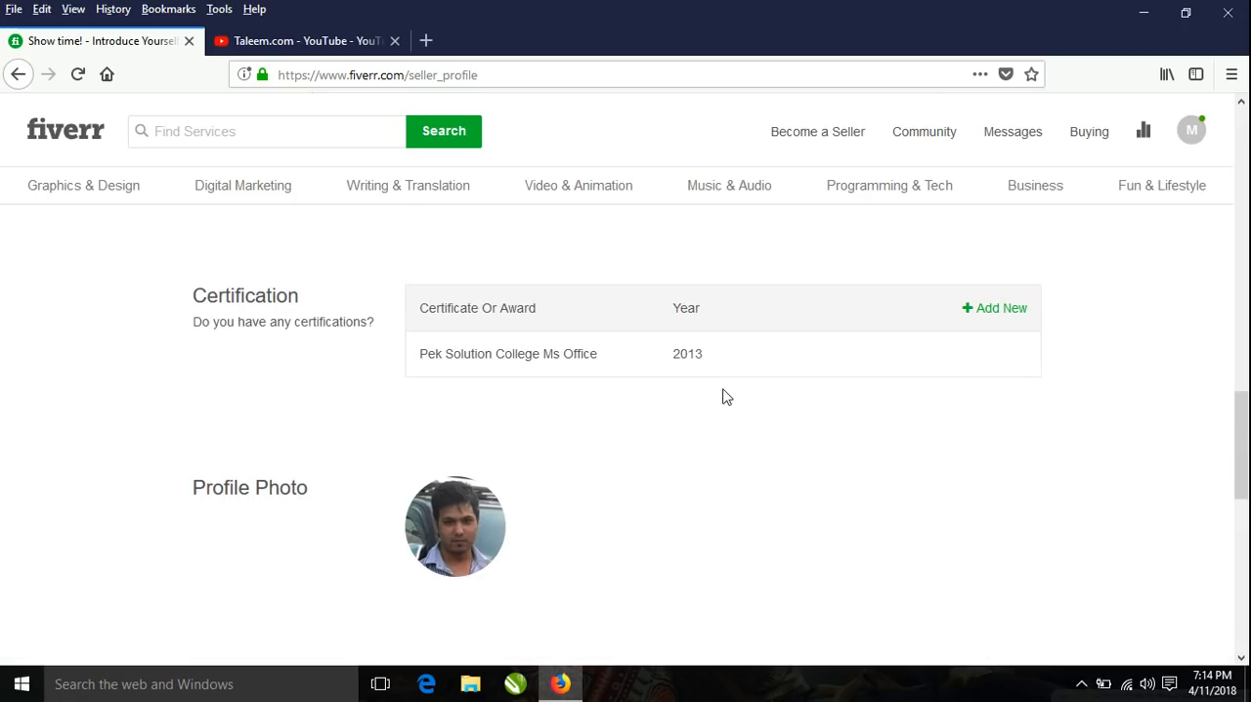
{"action": "scroll", "coordinate": [575, 394], "scroll_direction": "up", "scroll_amount": 15}
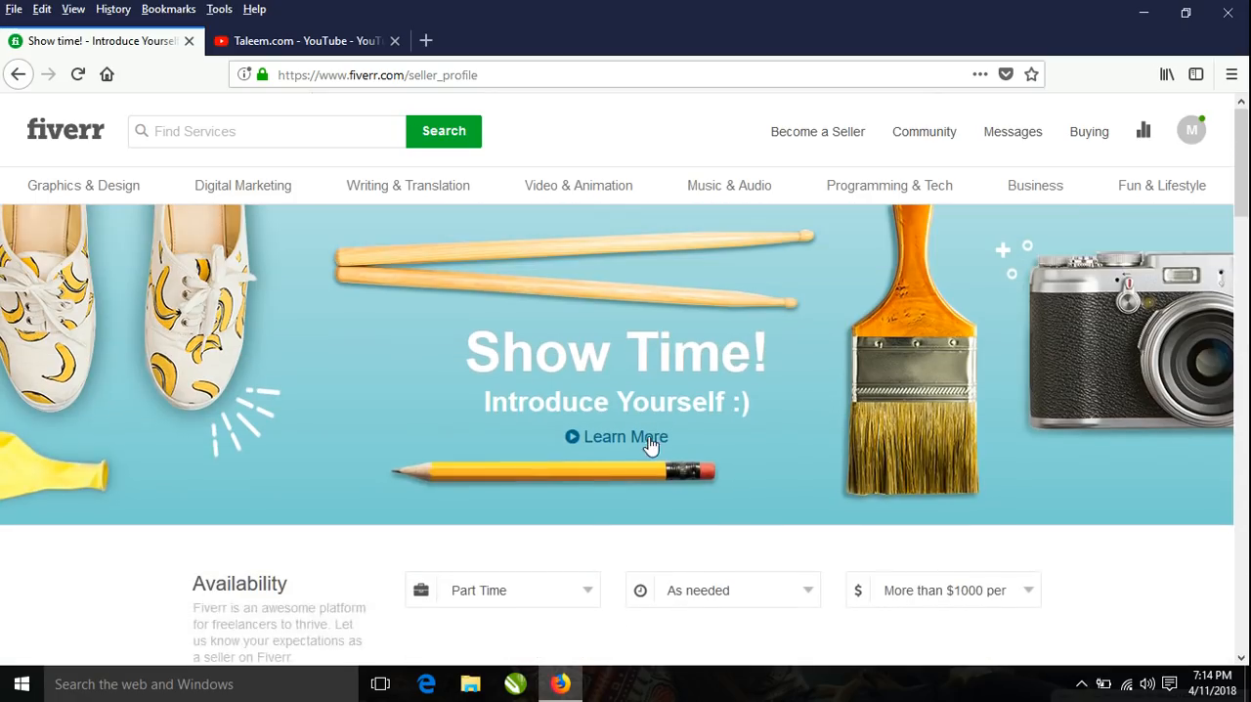
{"action": "scroll", "coordinate": [506, 446], "scroll_direction": "down", "scroll_amount": 12}
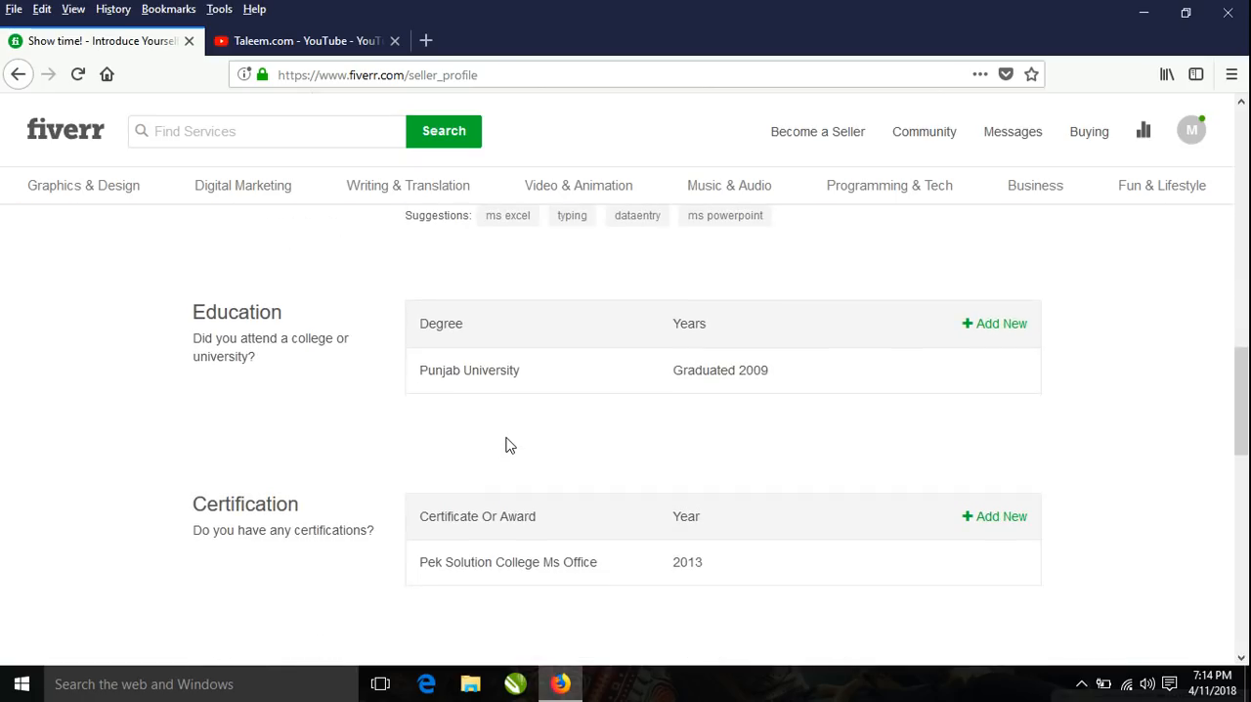
{"action": "scroll", "coordinate": [631, 443], "scroll_direction": "down", "scroll_amount": 8}
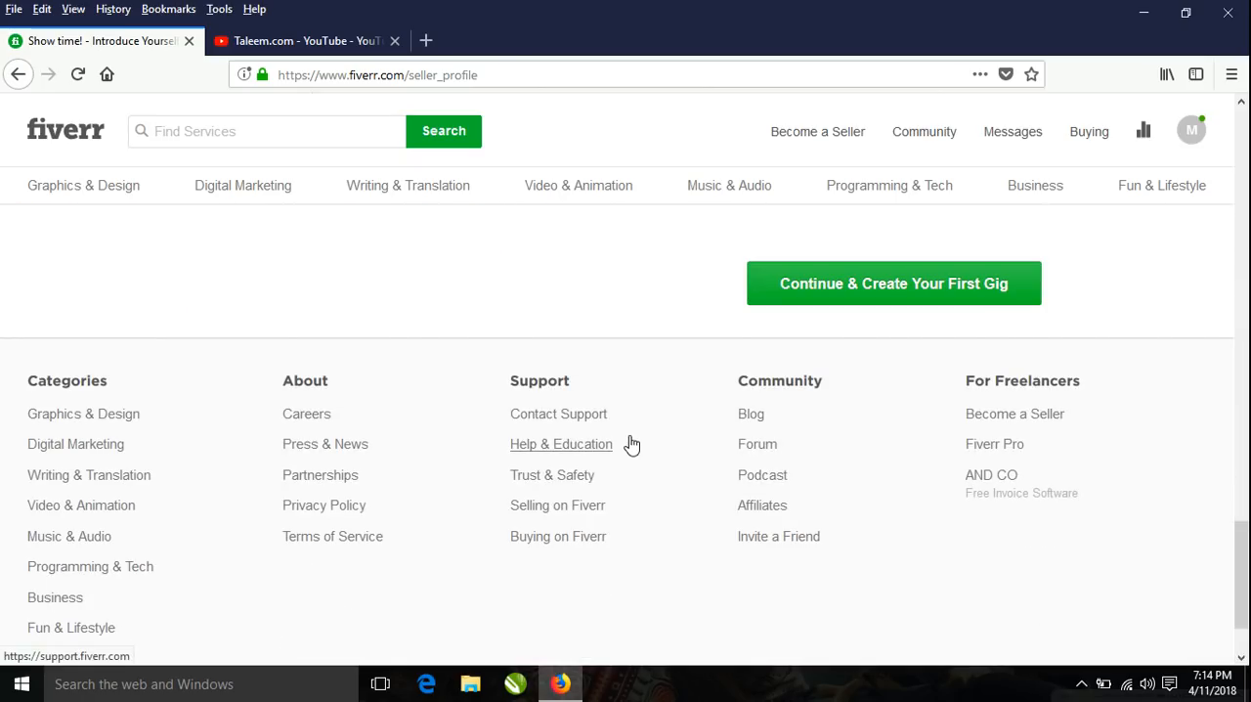
{"action": "scroll", "coordinate": [630, 443], "scroll_direction": "up", "scroll_amount": 4}
{"action": "scroll", "coordinate": [632, 445], "scroll_direction": "up", "scroll_amount": 10}
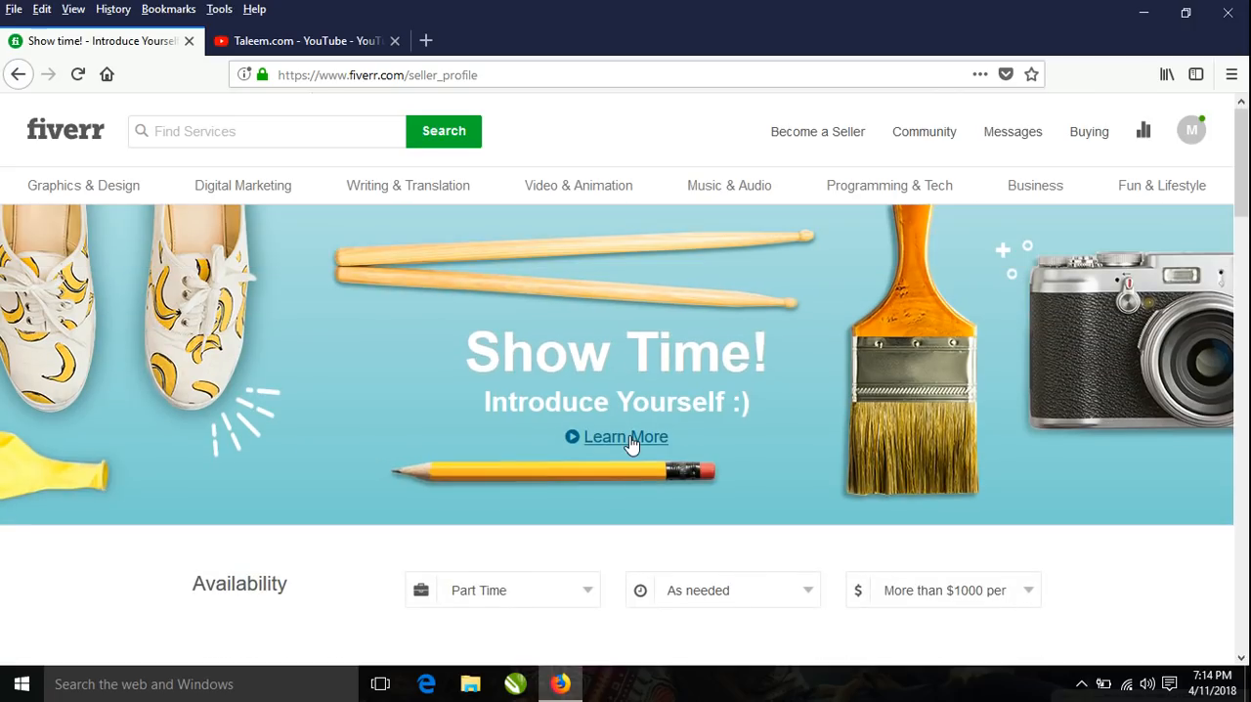
{"action": "scroll", "coordinate": [631, 444], "scroll_direction": "down", "scroll_amount": 10}
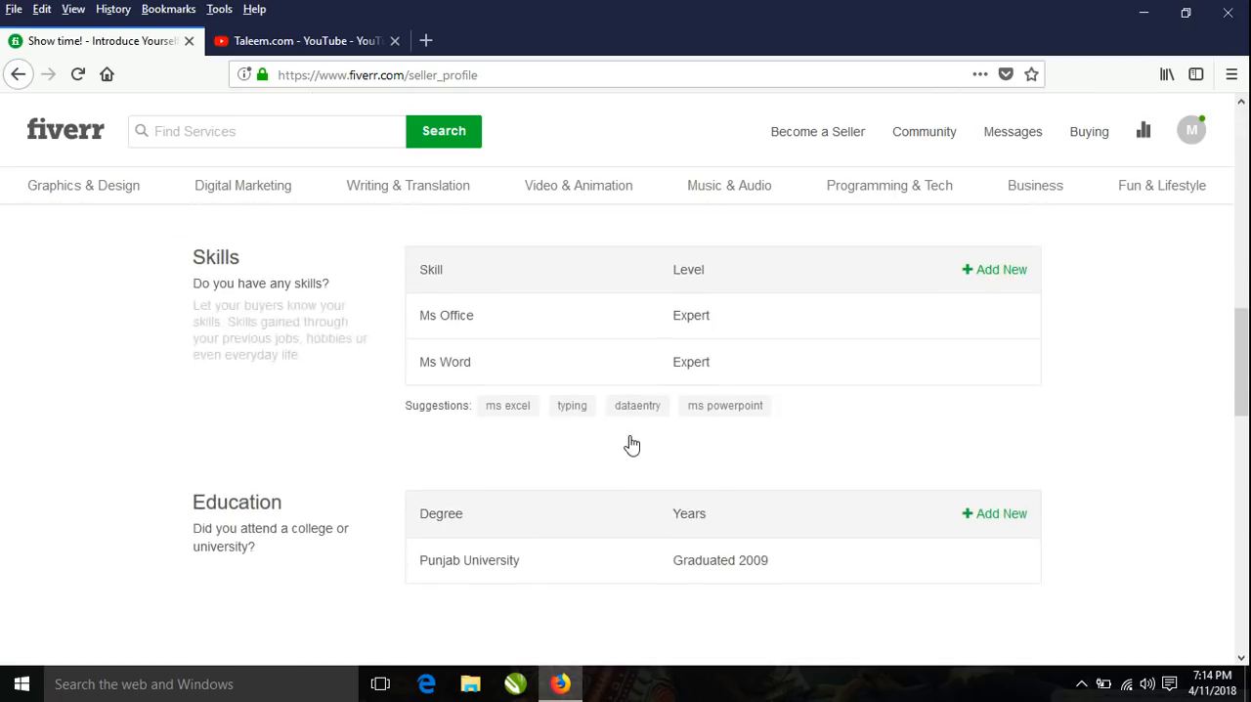
{"action": "scroll", "coordinate": [630, 443], "scroll_direction": "down", "scroll_amount": 3}
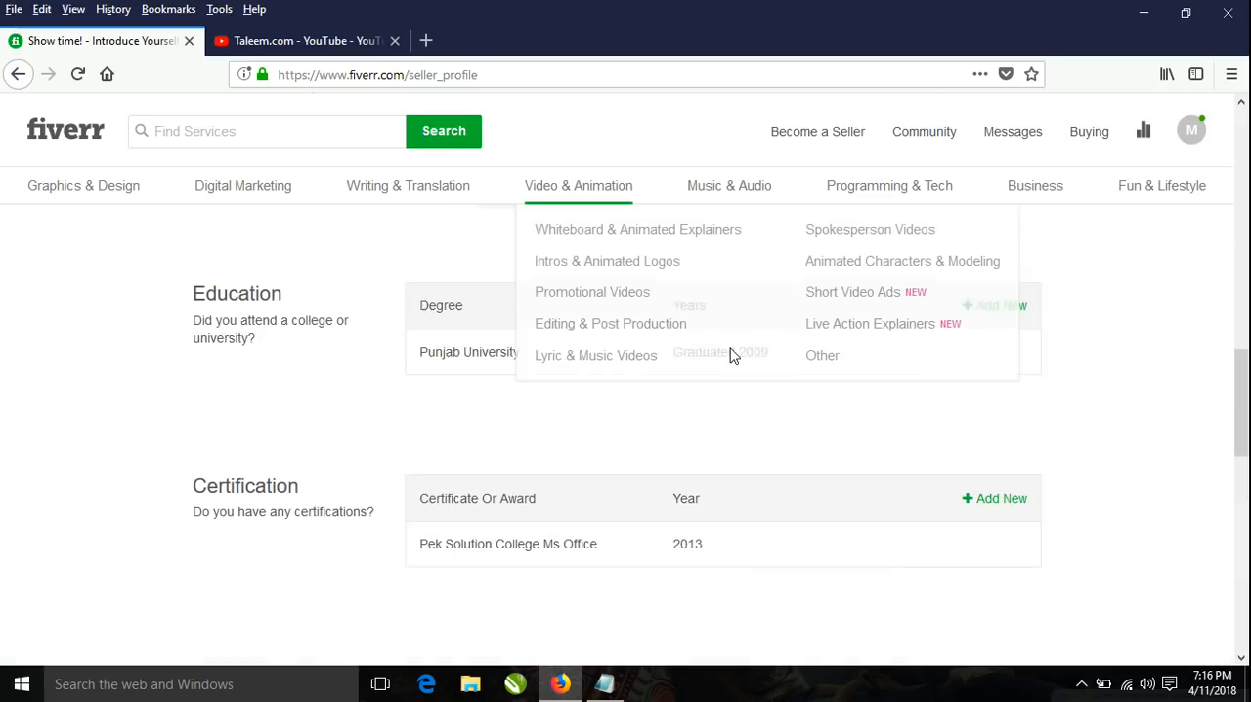
{"action": "scroll", "coordinate": [732, 355], "scroll_direction": "down", "scroll_amount": 3}
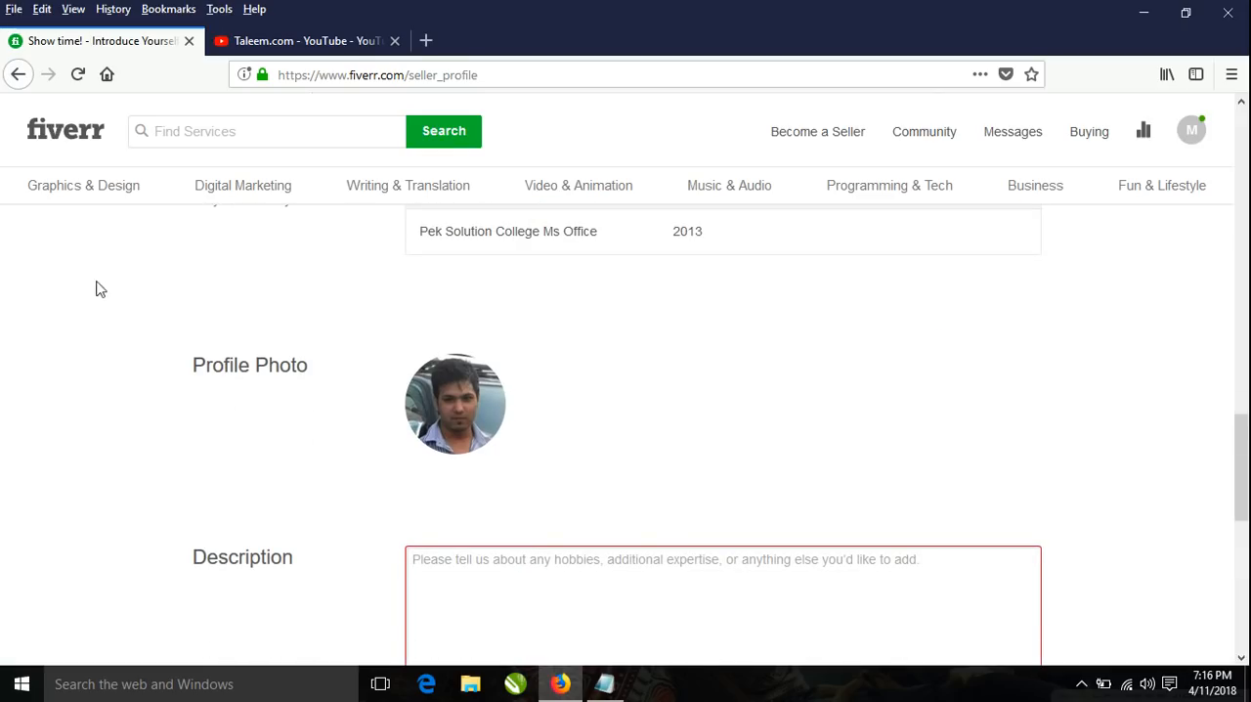
- Copy the service list from "Any type of editing in Microsoft Word or Excel" through "Data Entry" out of Notepad into the profile description
{"action": "scroll", "coordinate": [643, 509], "scroll_direction": "down", "scroll_amount": 2}
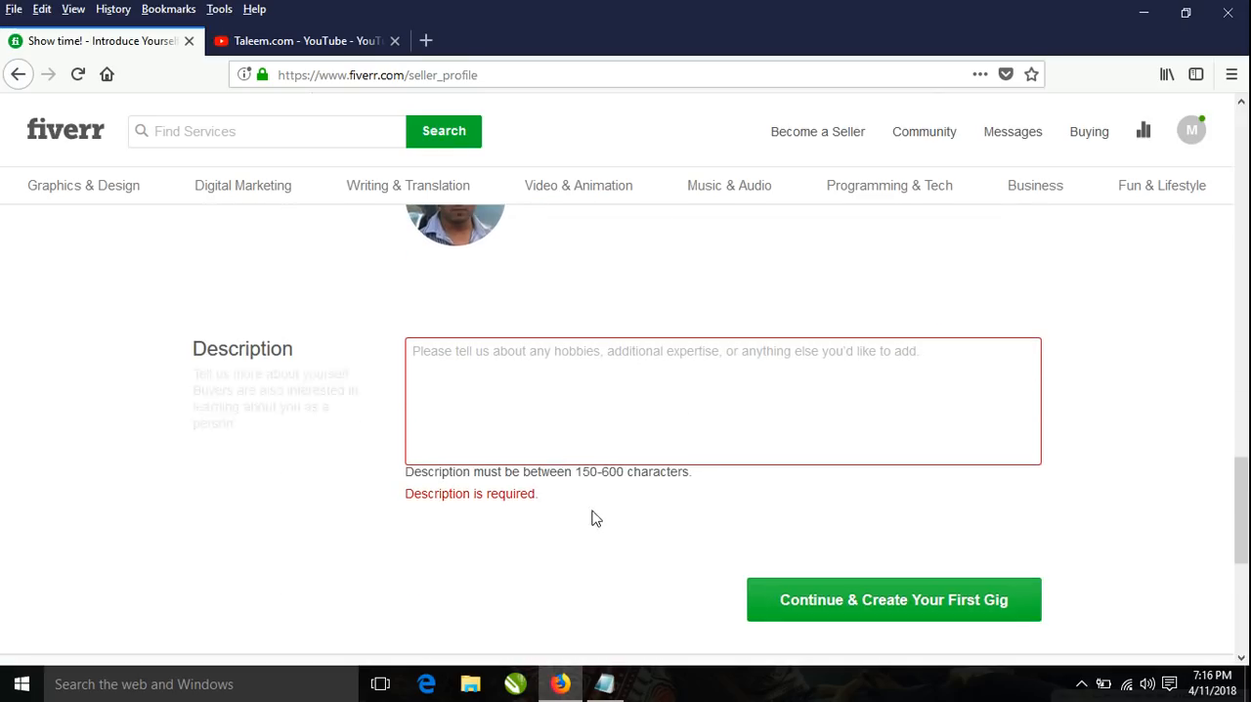
{"action": "left_click", "coordinate": [625, 406]}
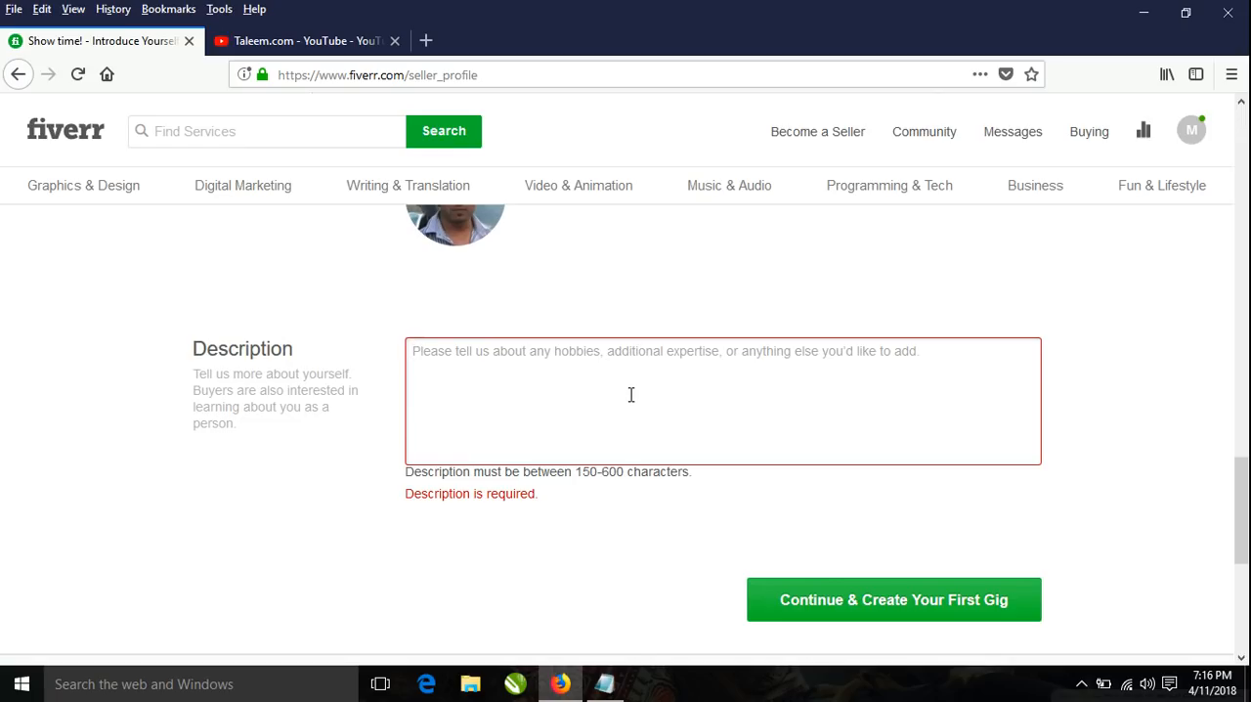
{"action": "left_click", "coordinate": [604, 684]}
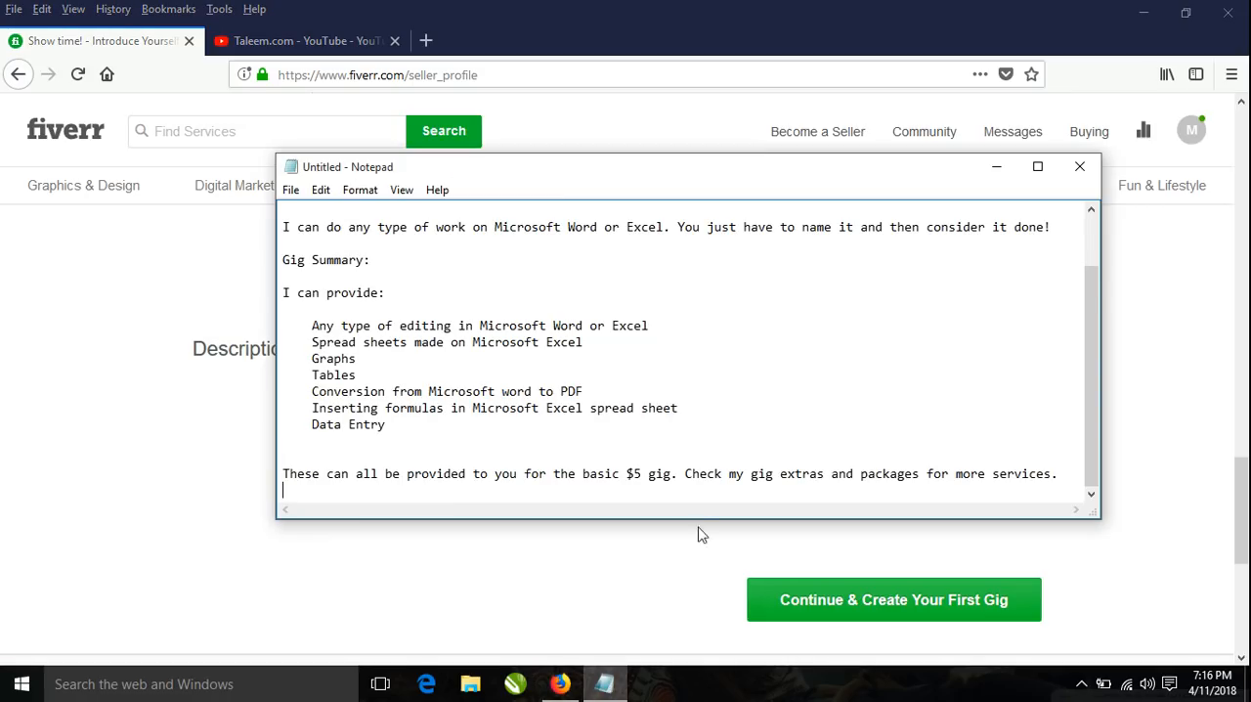
{"action": "left_click_drag", "start_coordinate": [395, 426], "coordinate": [281, 327]}
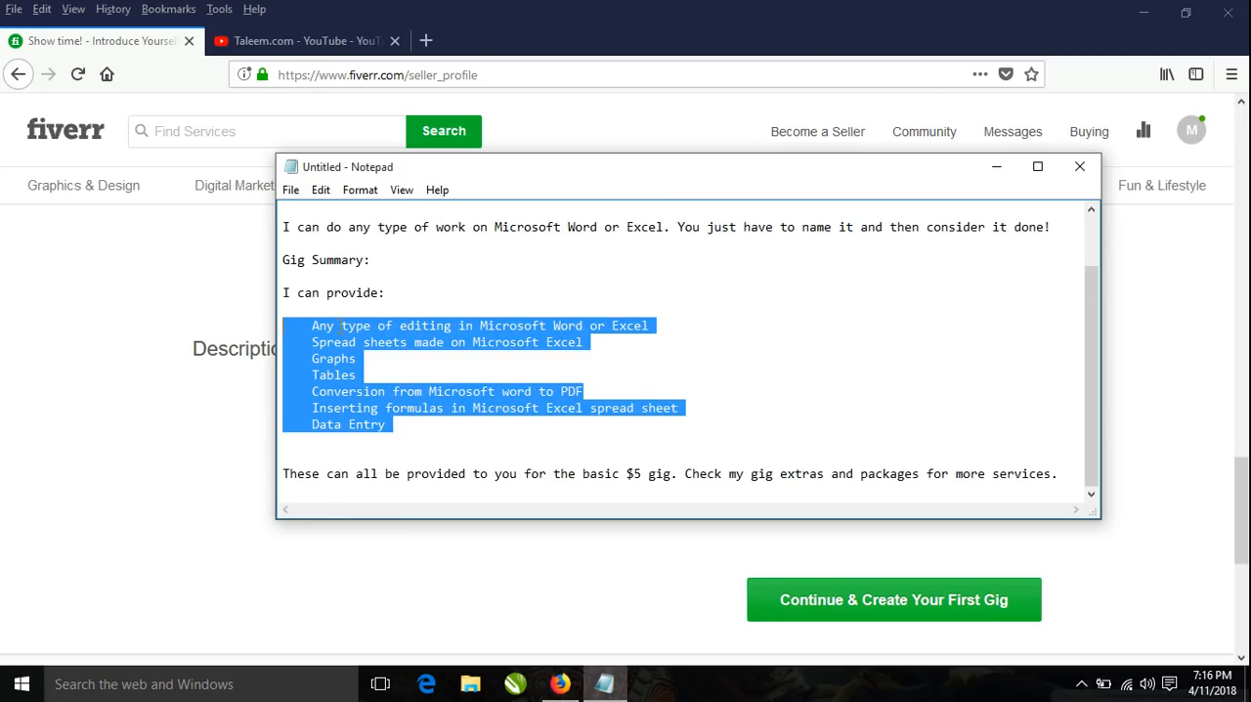
{"action": "right_click", "coordinate": [340, 325]}
{"action": "left_click", "coordinate": [381, 380]}
{"action": "left_click", "coordinate": [601, 29]}
{"action": "right_click", "coordinate": [511, 374]}
{"action": "left_click", "coordinate": [555, 452]}
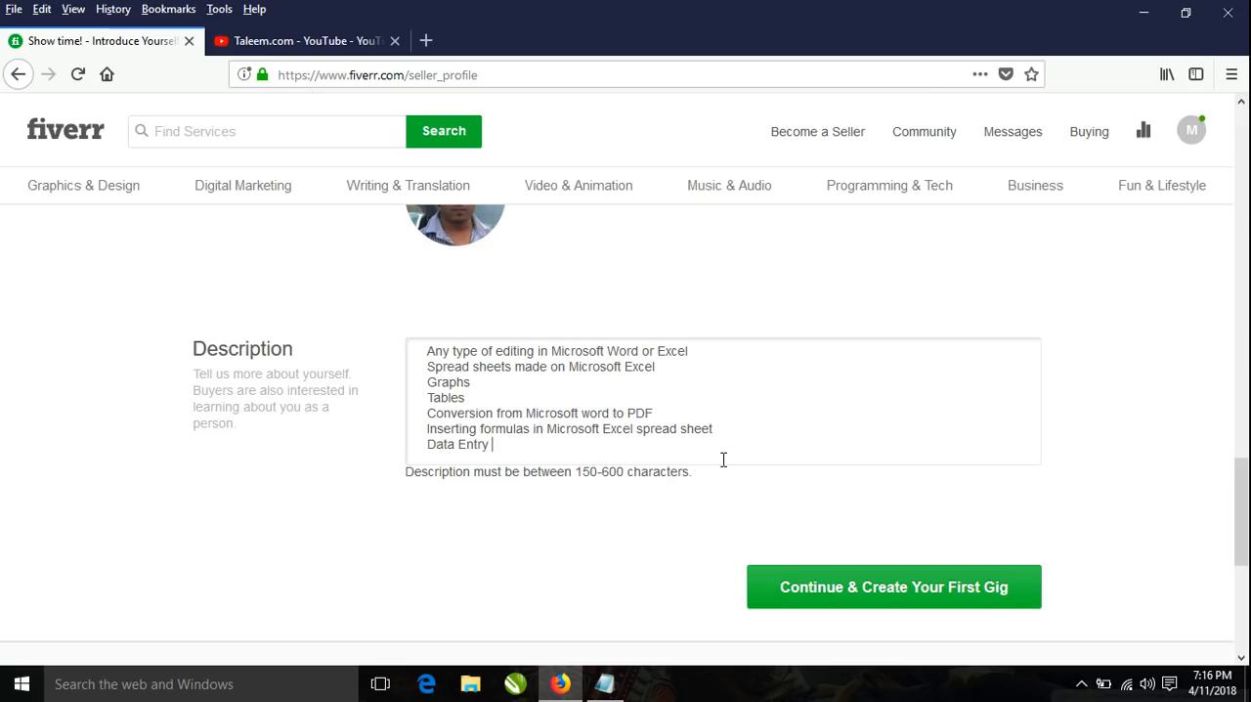
- Check the profile photo and description, and submit the seller profile to continue to creating the first gig
{"action": "scroll", "coordinate": [698, 442], "scroll_direction": "down", "scroll_amount": 3}
{"action": "scroll", "coordinate": [700, 440], "scroll_direction": "up", "scroll_amount": 3}
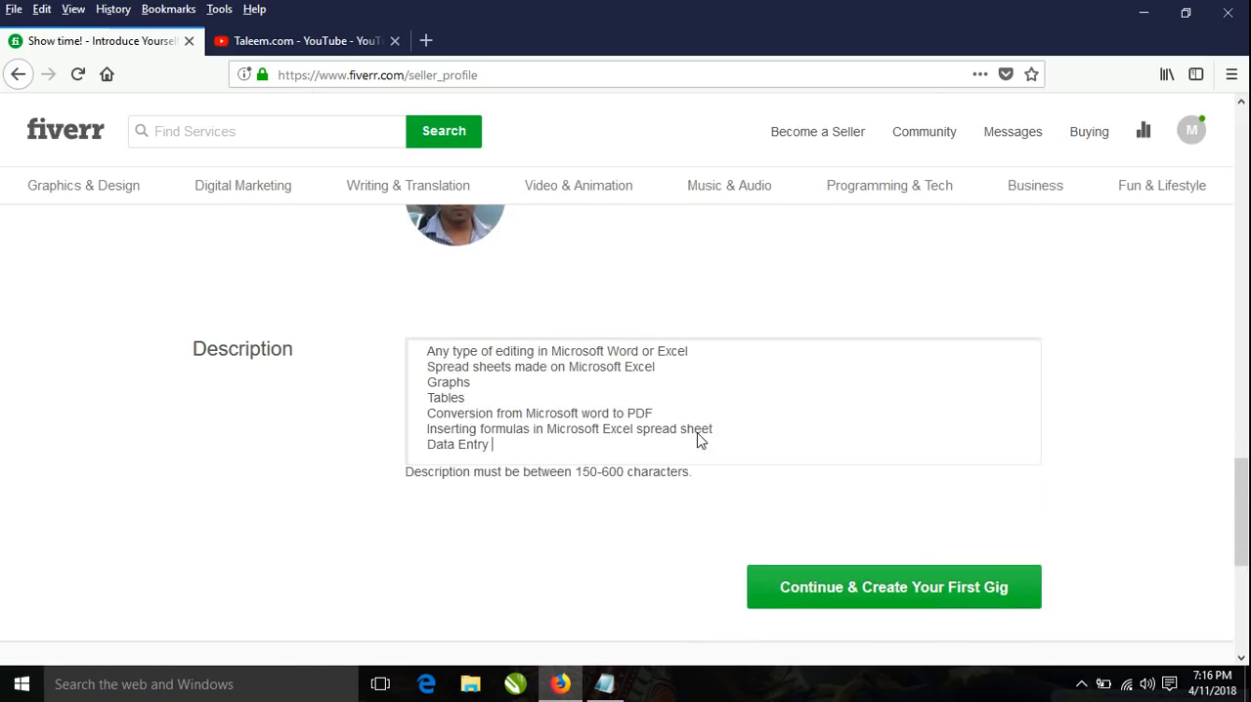
{"action": "scroll", "coordinate": [550, 439], "scroll_direction": "up", "scroll_amount": 2}
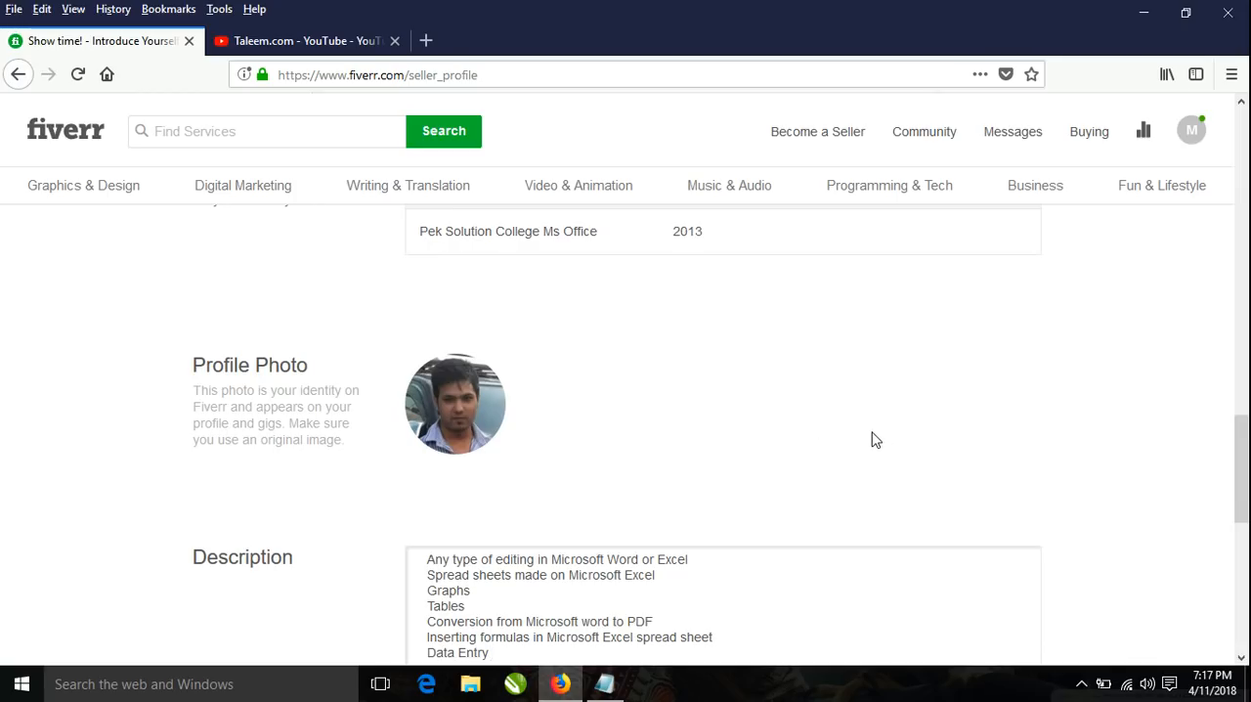
{"action": "scroll", "coordinate": [876, 440], "scroll_direction": "down", "scroll_amount": 5}
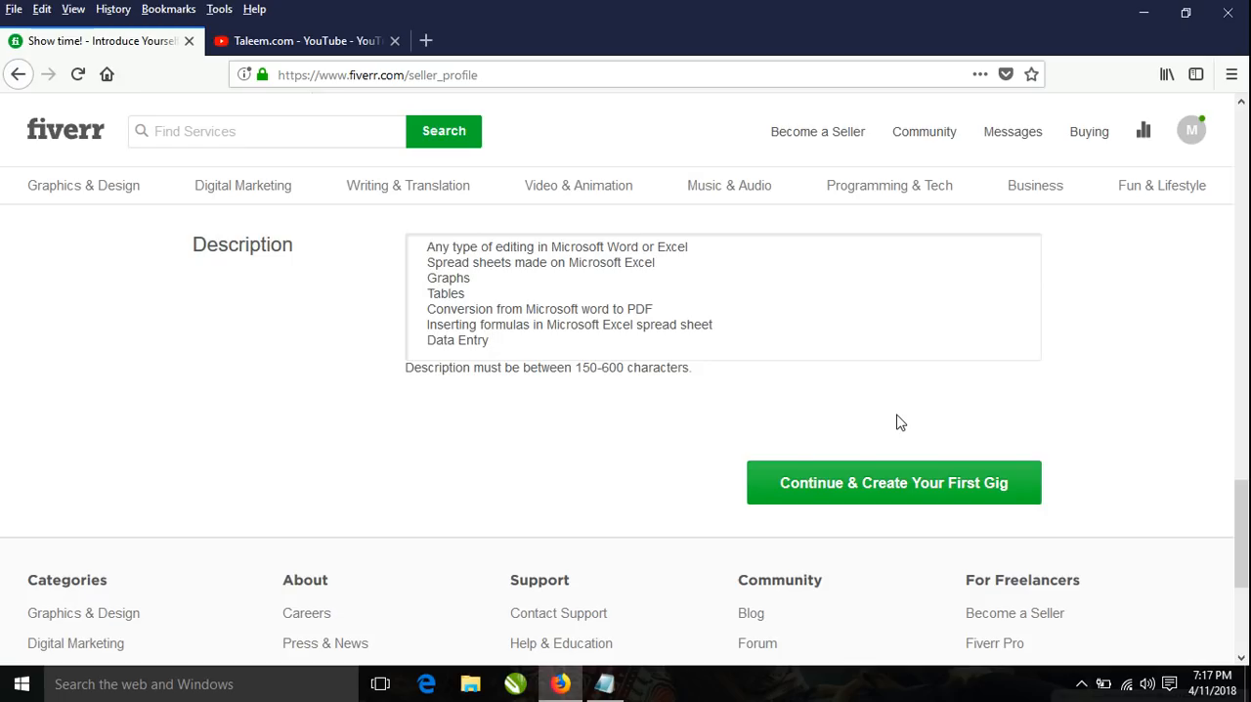
{"action": "left_click", "coordinate": [908, 493]}
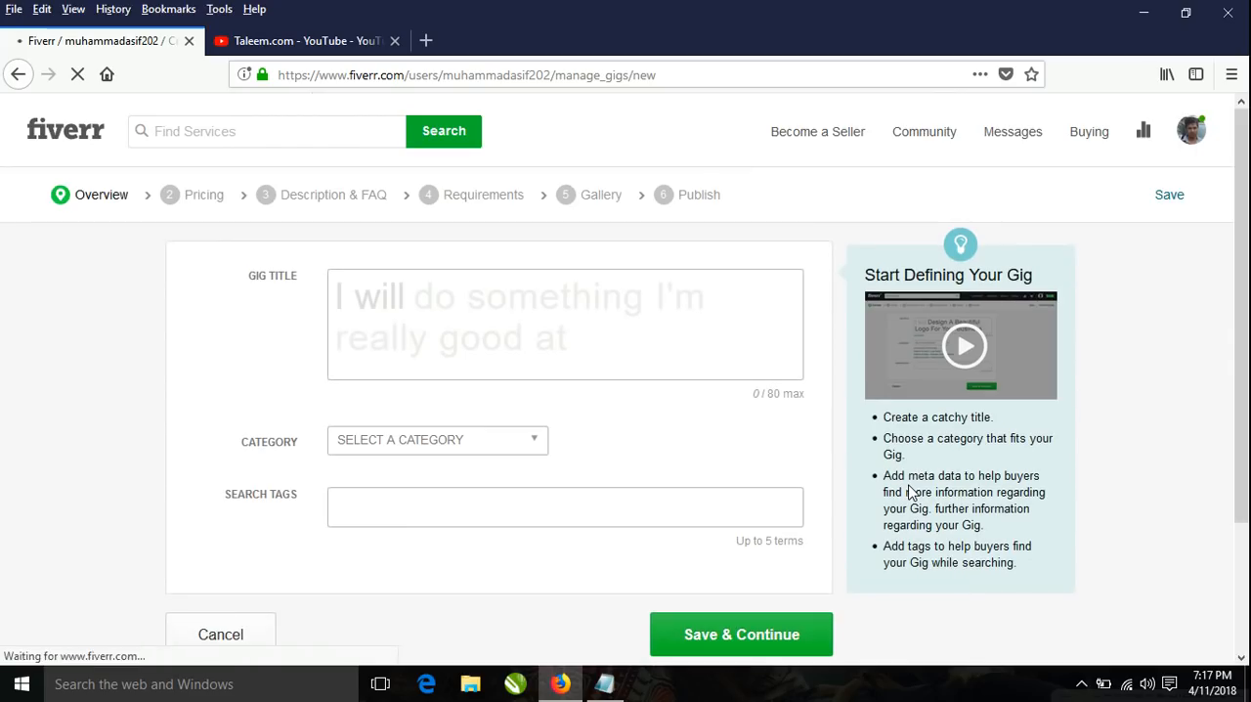
- Place the cursor in the new gig's title and open the Fiverr home page in a new browser tab
{"action": "left_click", "coordinate": [455, 313]}
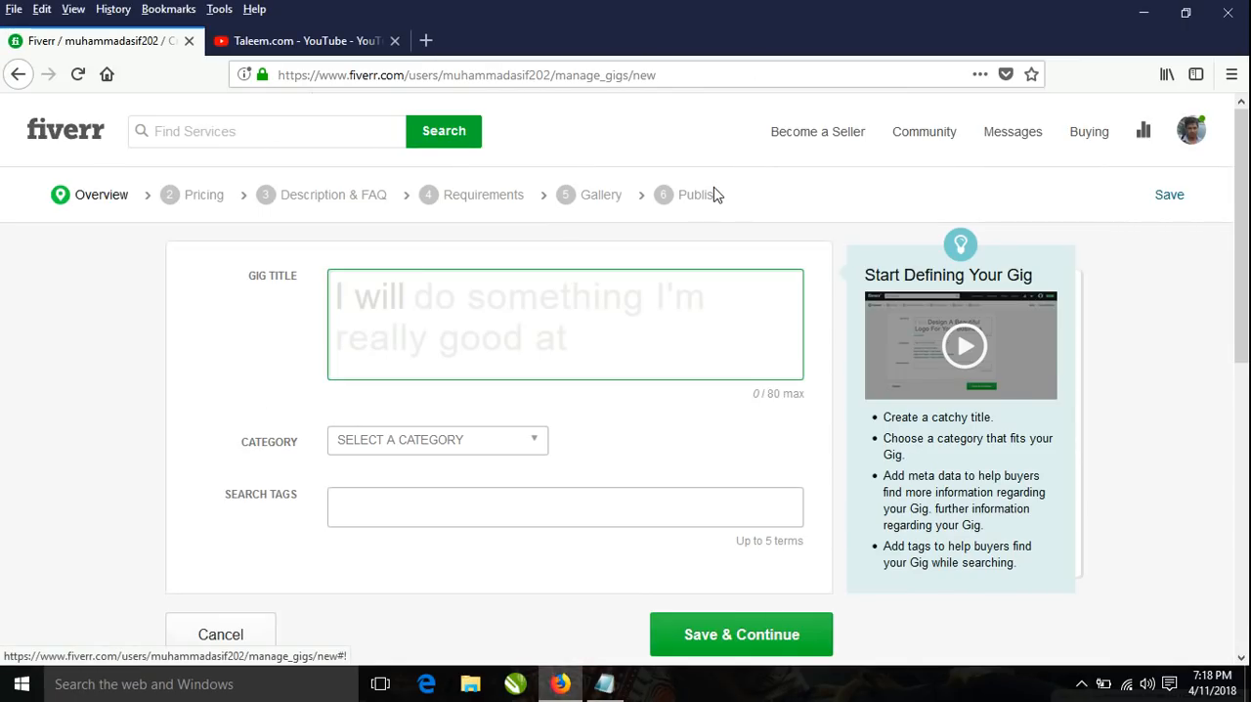
{"action": "left_click", "coordinate": [572, 282]}
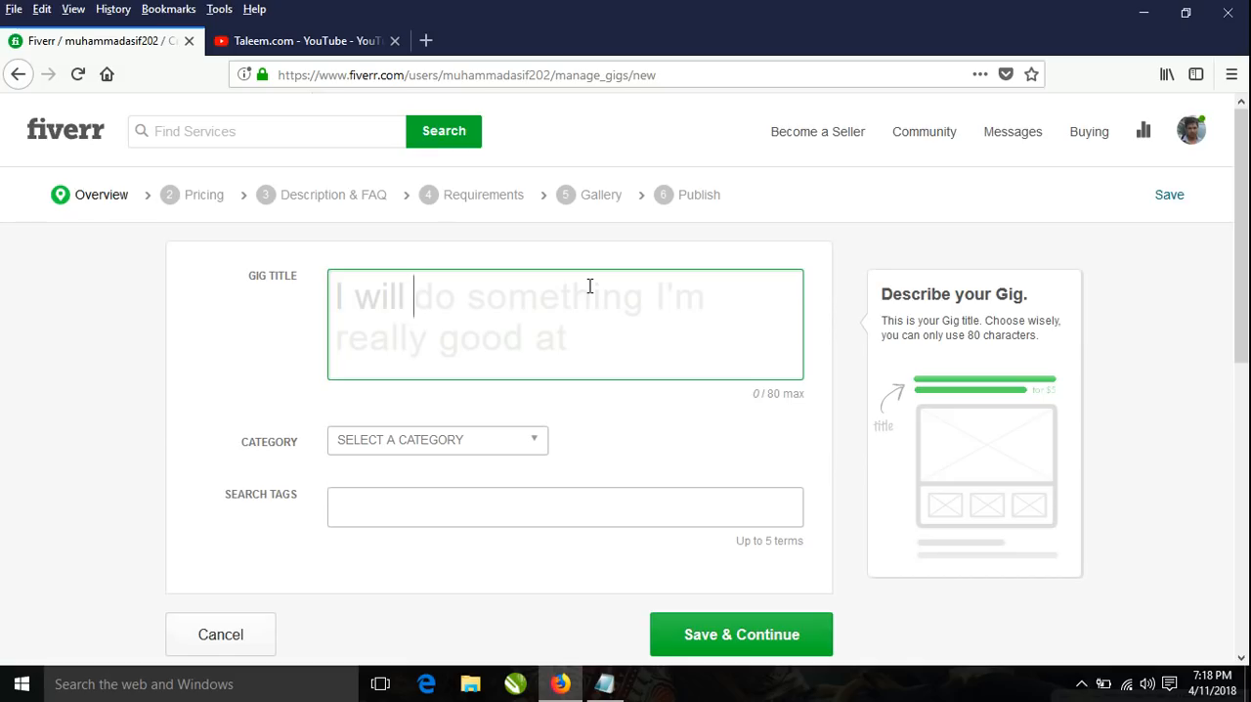
{"action": "left_click", "coordinate": [425, 40]}
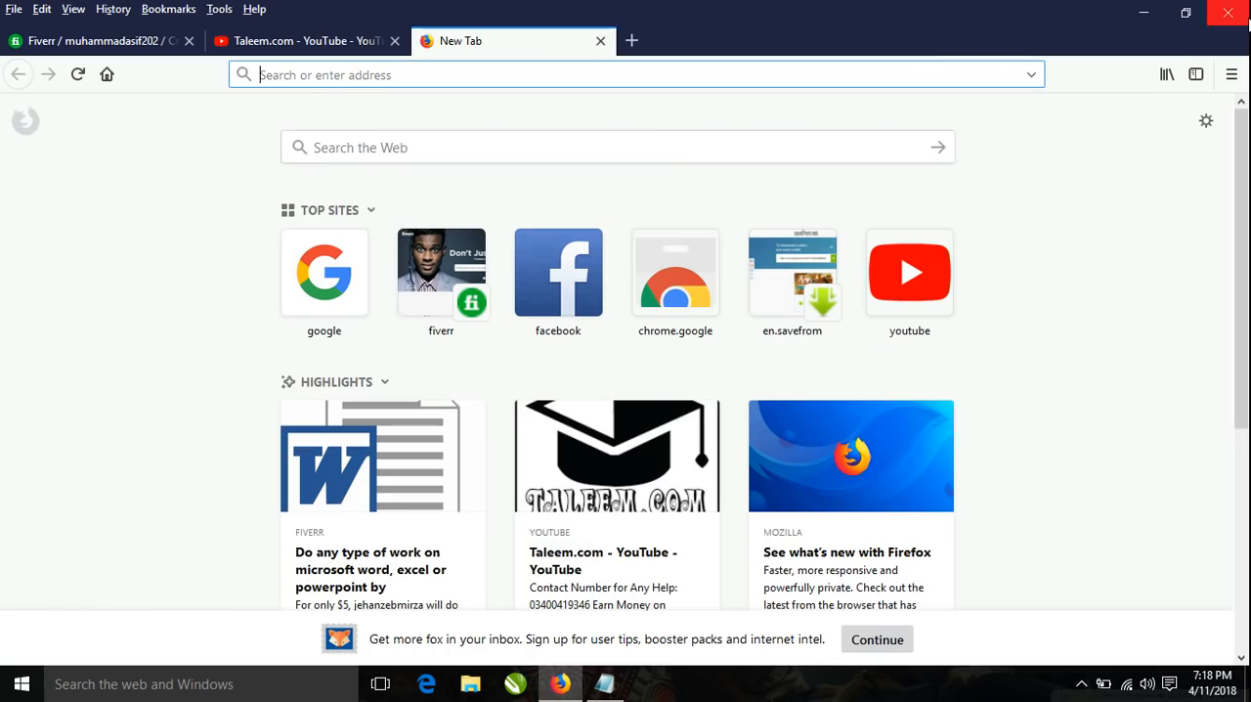
{"action": "left_click", "coordinate": [445, 266]}
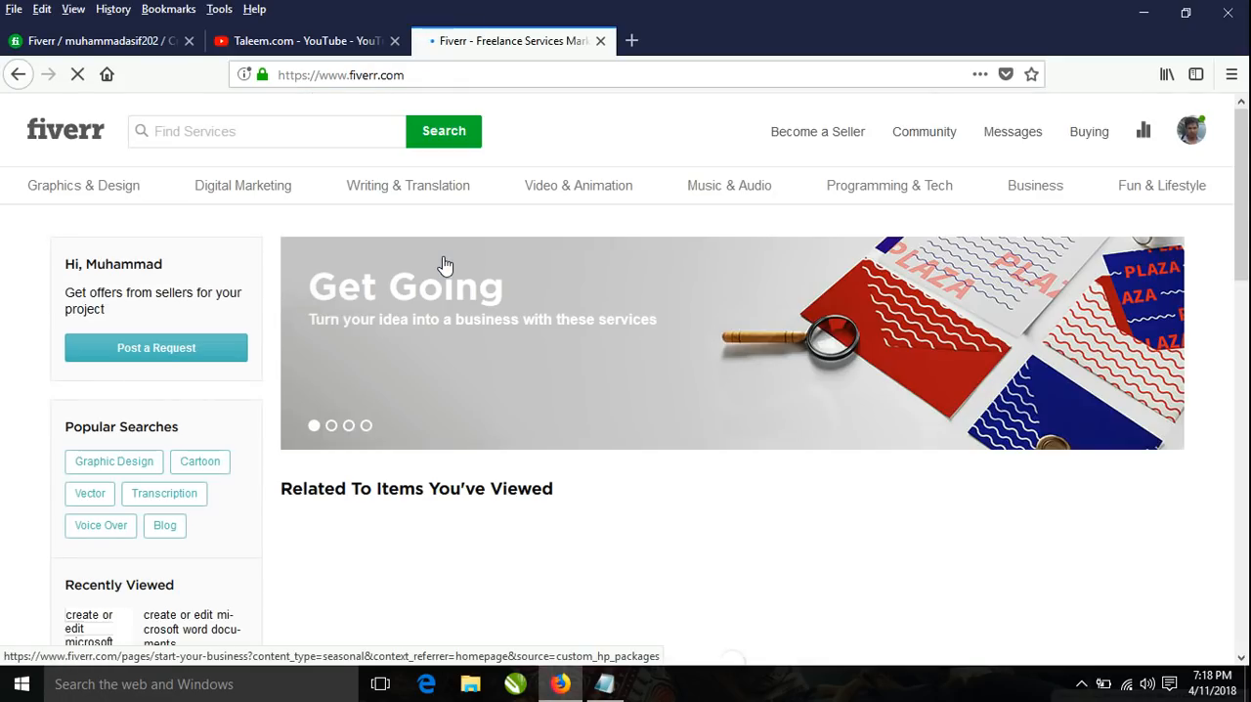
- Look through the recommended gigs on the Fiverr home page and return to the new gig form
{"action": "scroll", "coordinate": [444, 266], "scroll_direction": "down", "scroll_amount": 4}
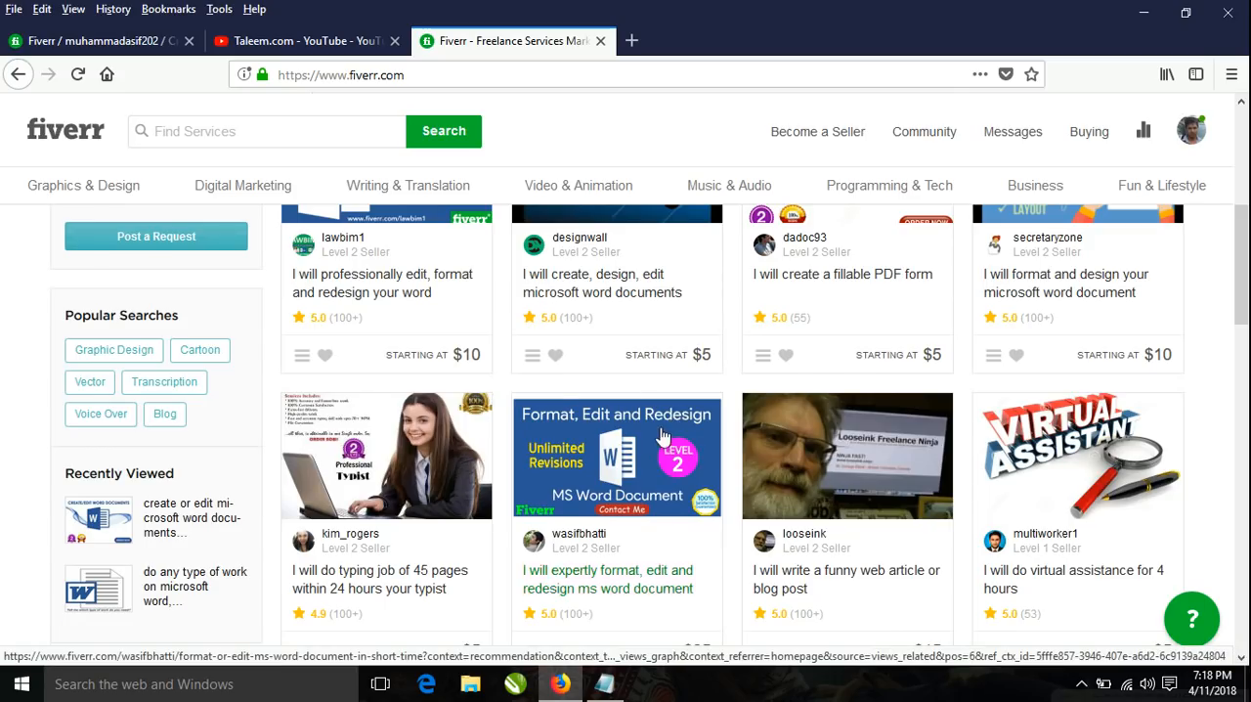
{"action": "scroll", "coordinate": [676, 420], "scroll_direction": "up", "scroll_amount": 4}
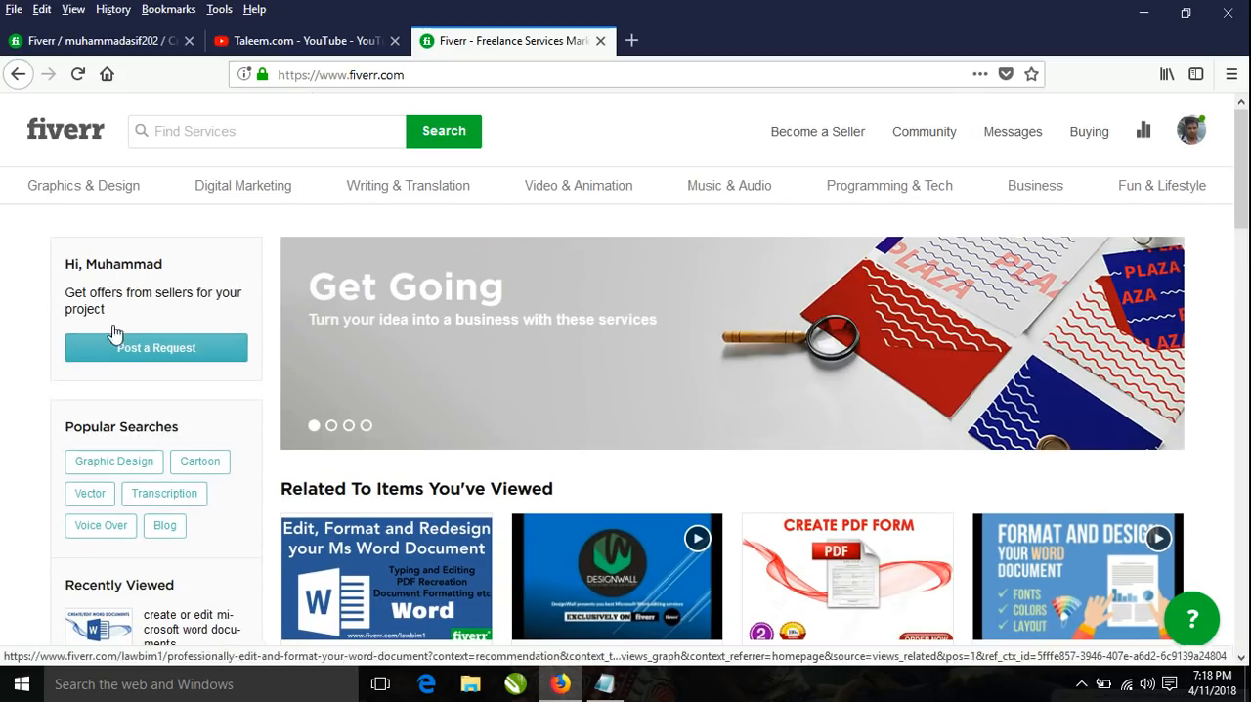
{"action": "left_click", "coordinate": [80, 43]}
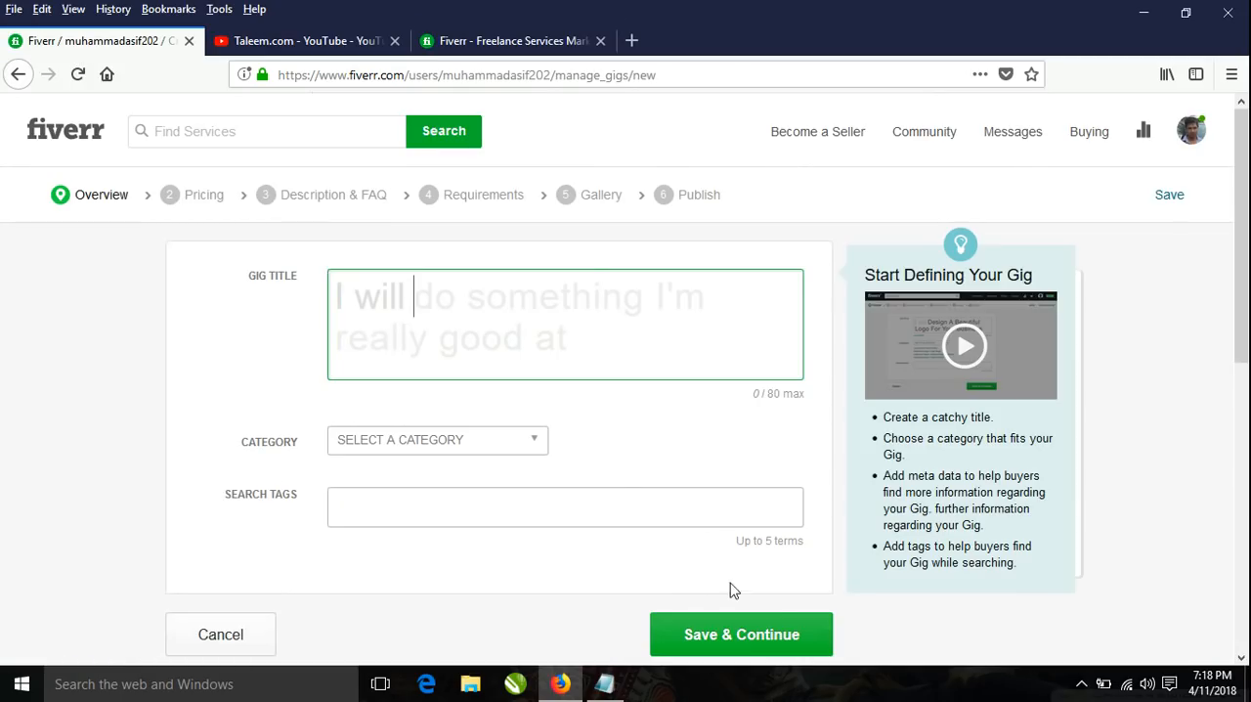
- Copy "create or edit microsoft word documents for you" from Notepad into the gig title after "I will"
{"action": "left_click", "coordinate": [606, 686]}
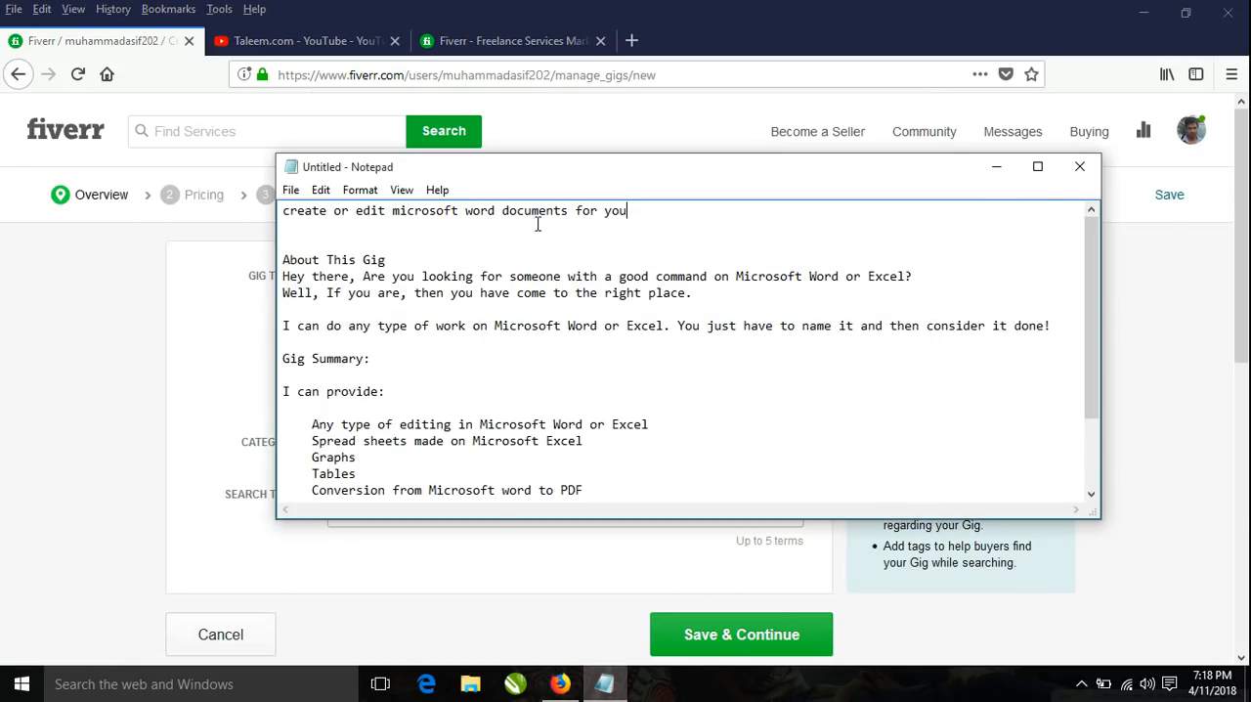
{"action": "left_click_drag", "start_coordinate": [629, 213], "coordinate": [278, 213]}
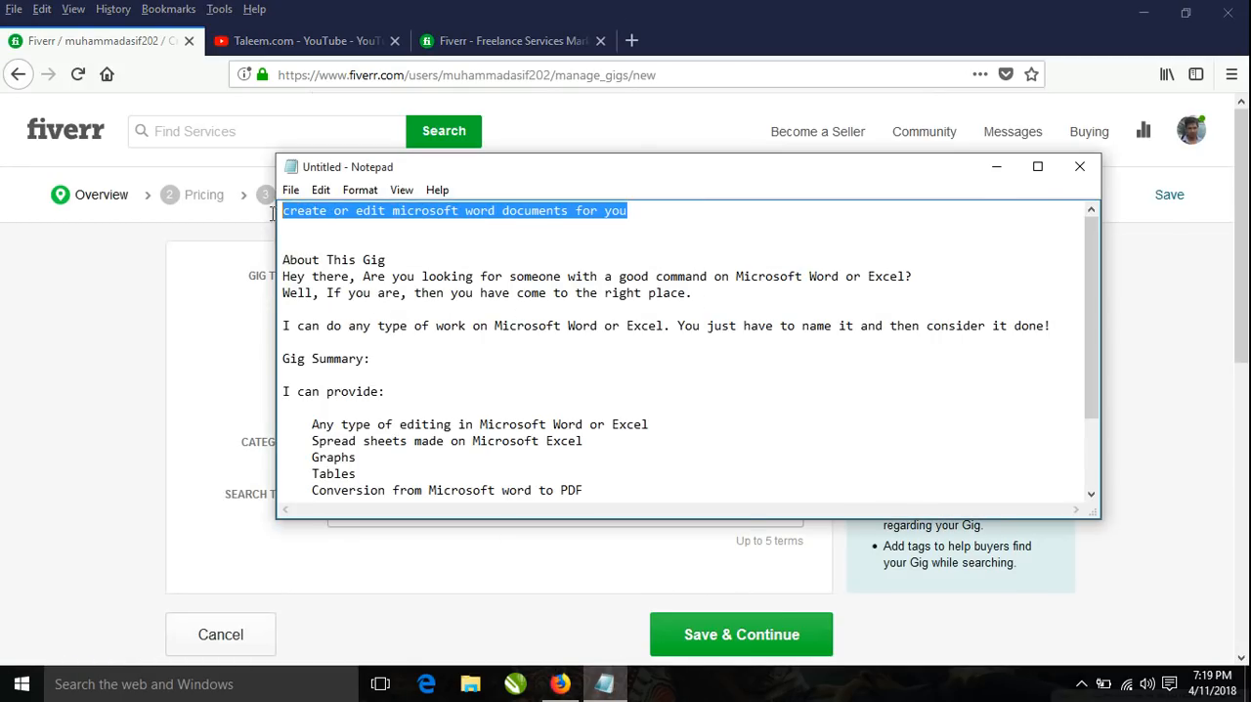
{"action": "right_click", "coordinate": [336, 214]}
{"action": "left_click", "coordinate": [400, 274]}
{"action": "left_click", "coordinate": [603, 140]}
{"action": "left_click", "coordinate": [474, 296]}
{"action": "right_click", "coordinate": [467, 310]}
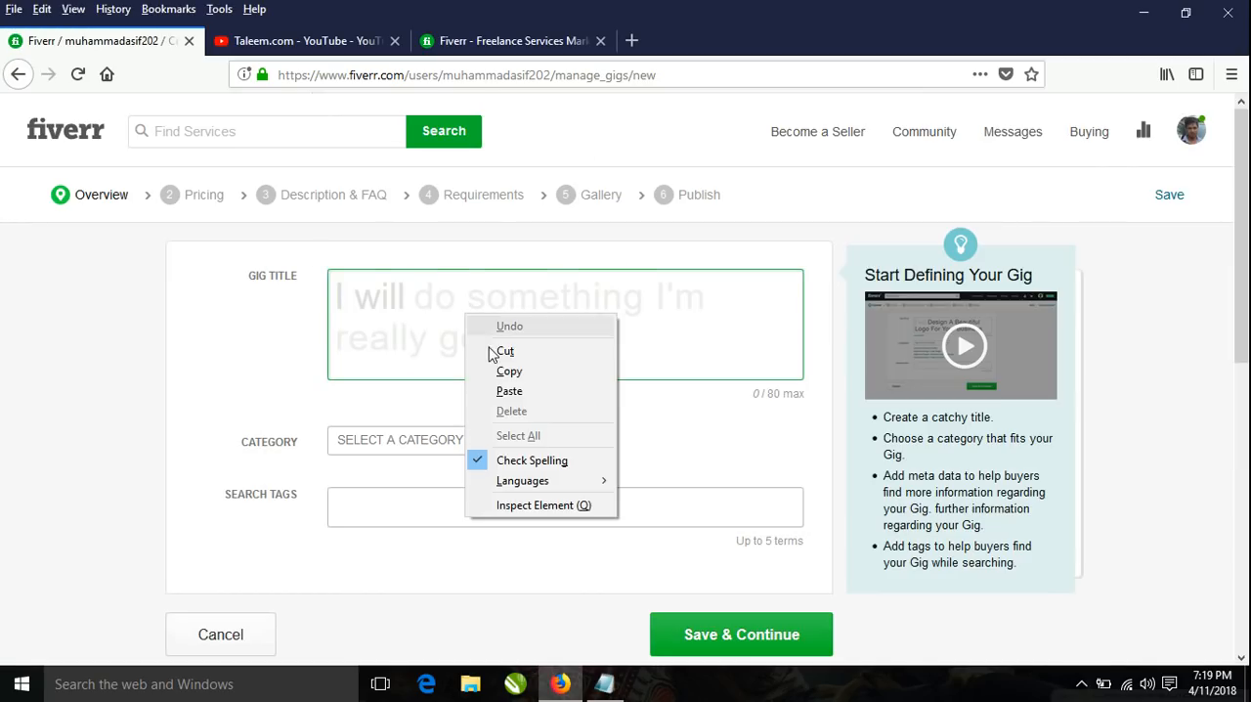
{"action": "left_click", "coordinate": [509, 389]}
{"action": "scroll", "coordinate": [518, 363], "scroll_direction": "up", "scroll_amount": 2}
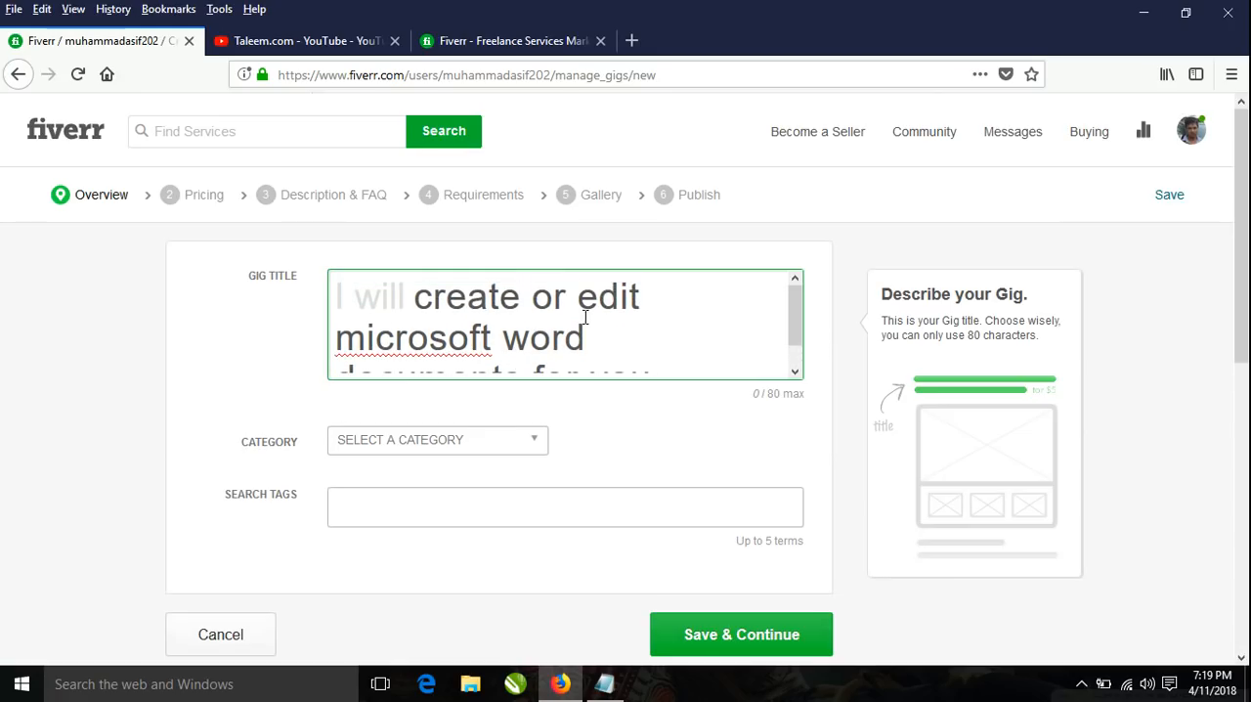
{"action": "scroll", "coordinate": [562, 350], "scroll_direction": "down", "scroll_amount": 1}
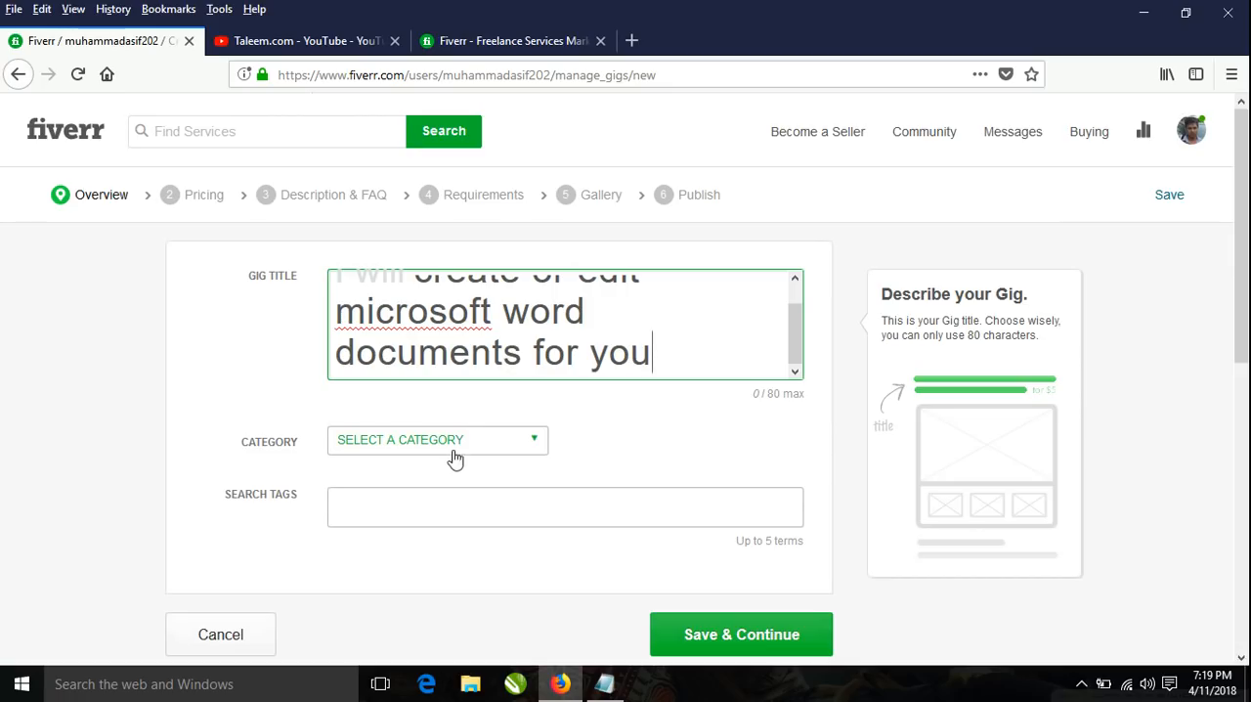
{"action": "left_click", "coordinate": [606, 445]}
- Set the gig's category to Writing & Translation with the subcategory Other
{"action": "scroll", "coordinate": [604, 441], "scroll_direction": "down", "scroll_amount": 2}
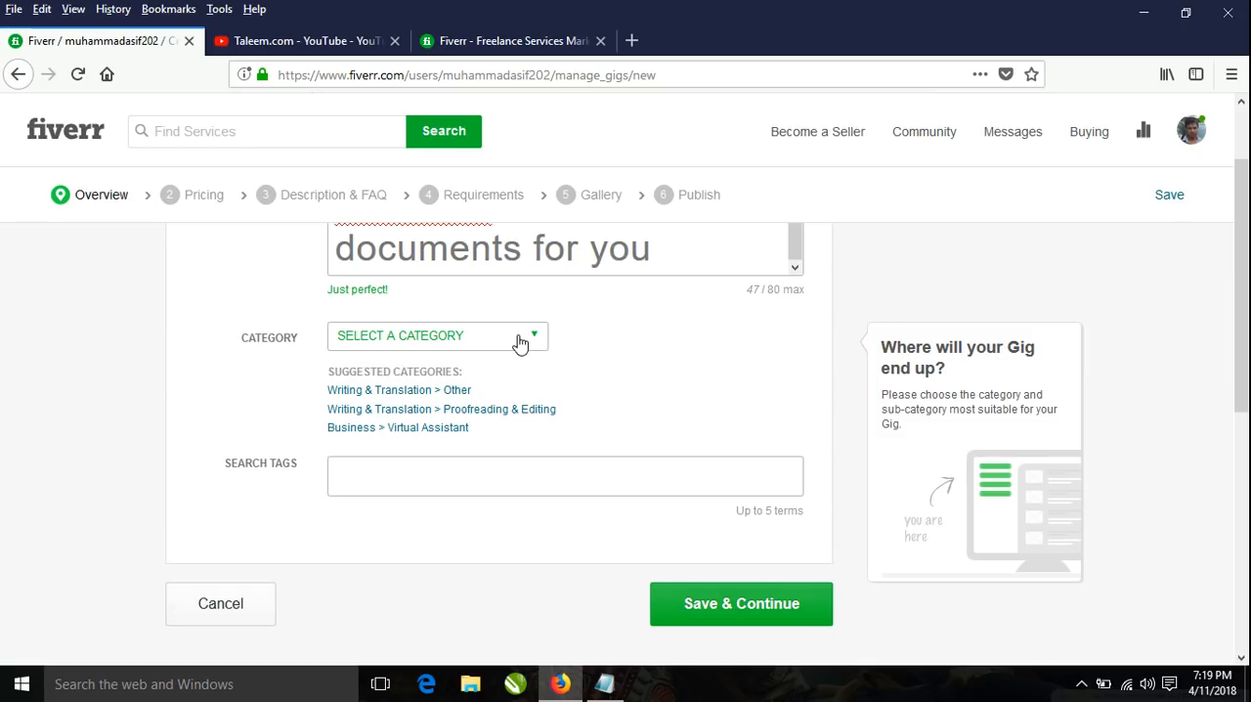
{"action": "left_click", "coordinate": [519, 339]}
{"action": "scroll", "coordinate": [480, 400], "scroll_direction": "down", "scroll_amount": 2}
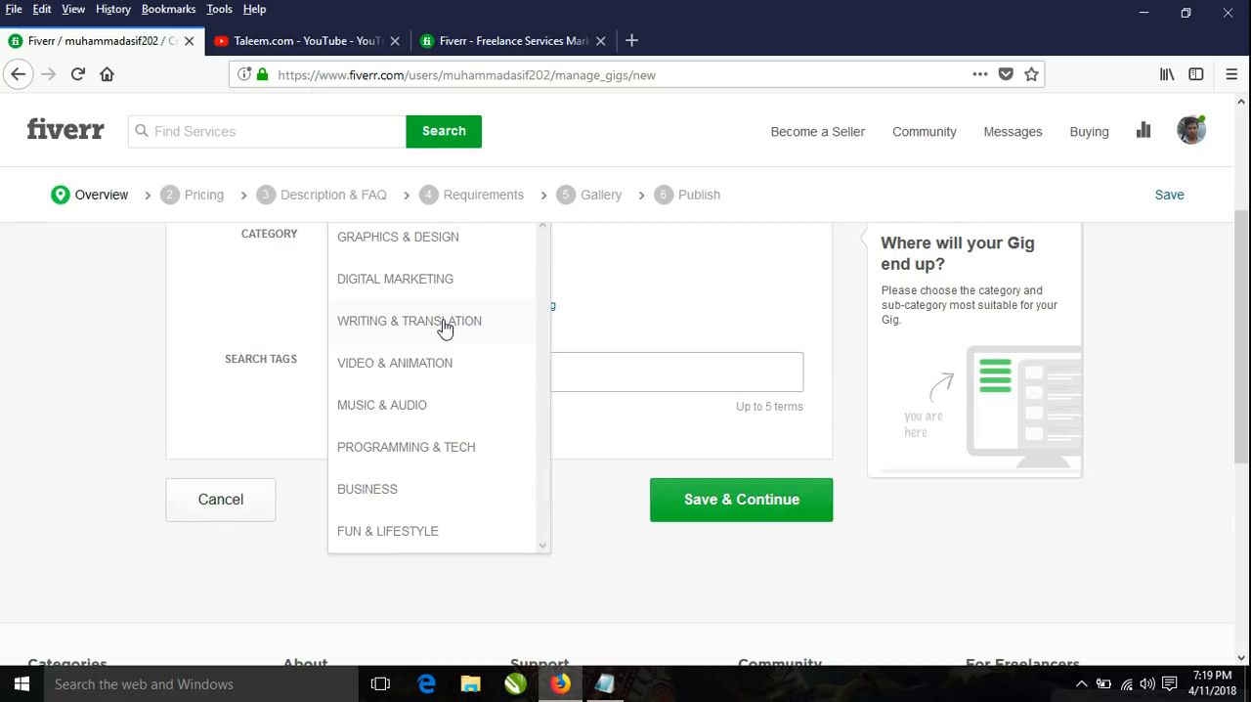
{"action": "left_click", "coordinate": [444, 326]}
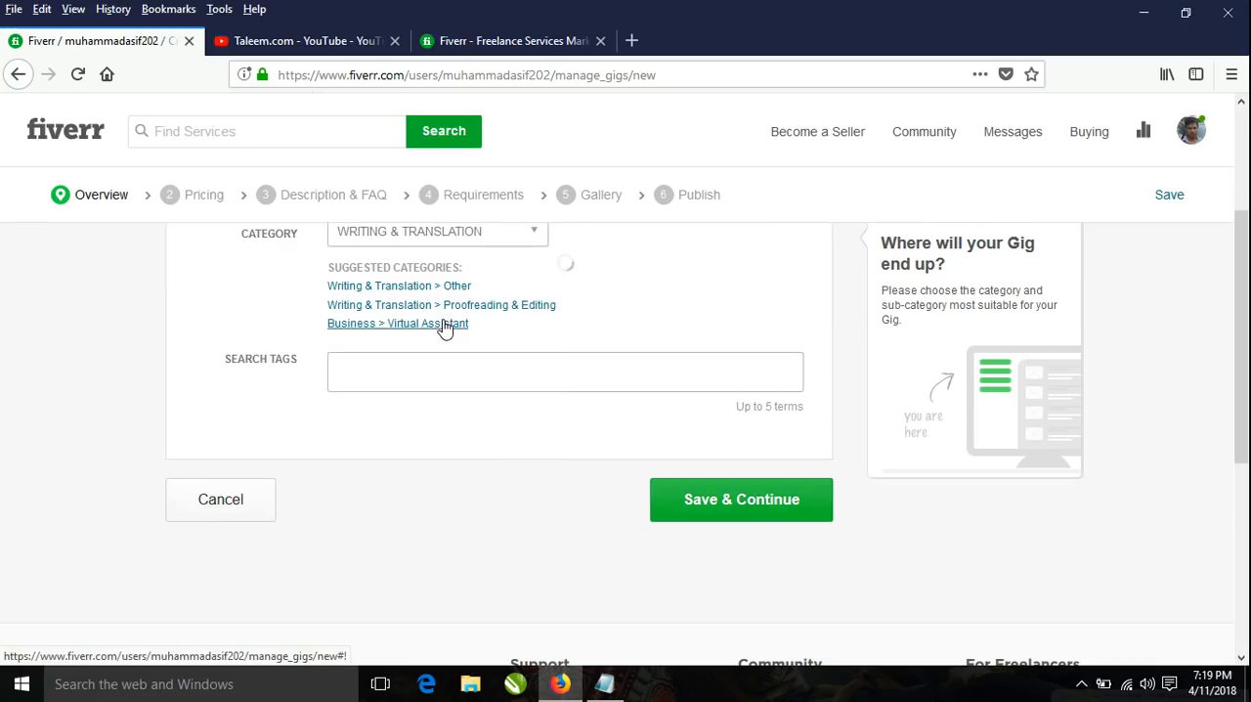
{"action": "scroll", "coordinate": [494, 399], "scroll_direction": "up", "scroll_amount": 2}
{"action": "left_click", "coordinate": [660, 342]}
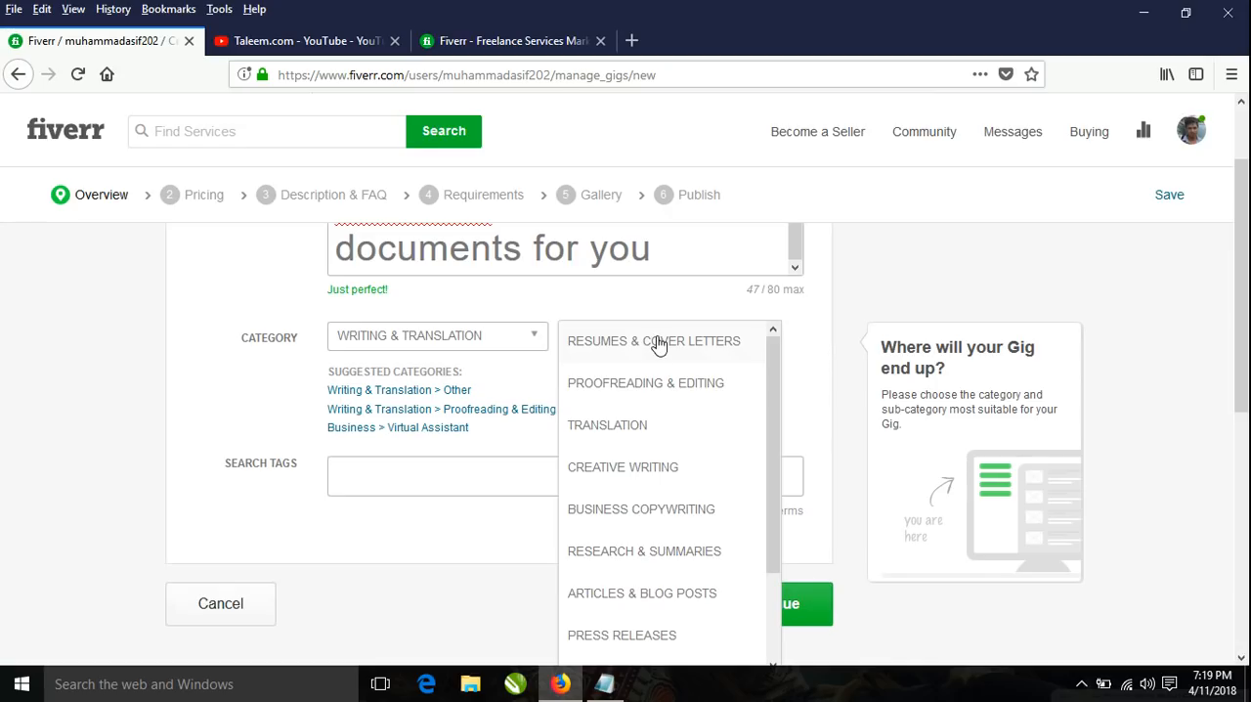
{"action": "scroll", "coordinate": [640, 501], "scroll_direction": "down", "scroll_amount": 3}
{"action": "scroll", "coordinate": [627, 595], "scroll_direction": "down", "scroll_amount": 1}
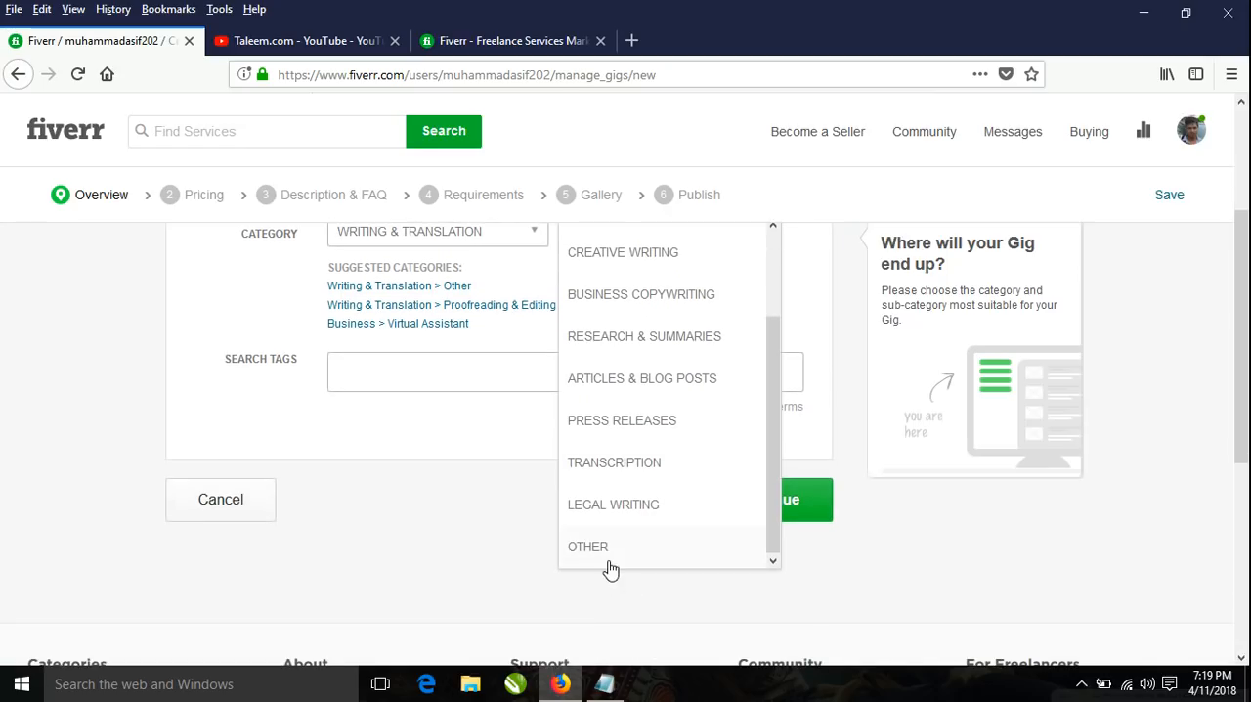
{"action": "left_click", "coordinate": [610, 562]}
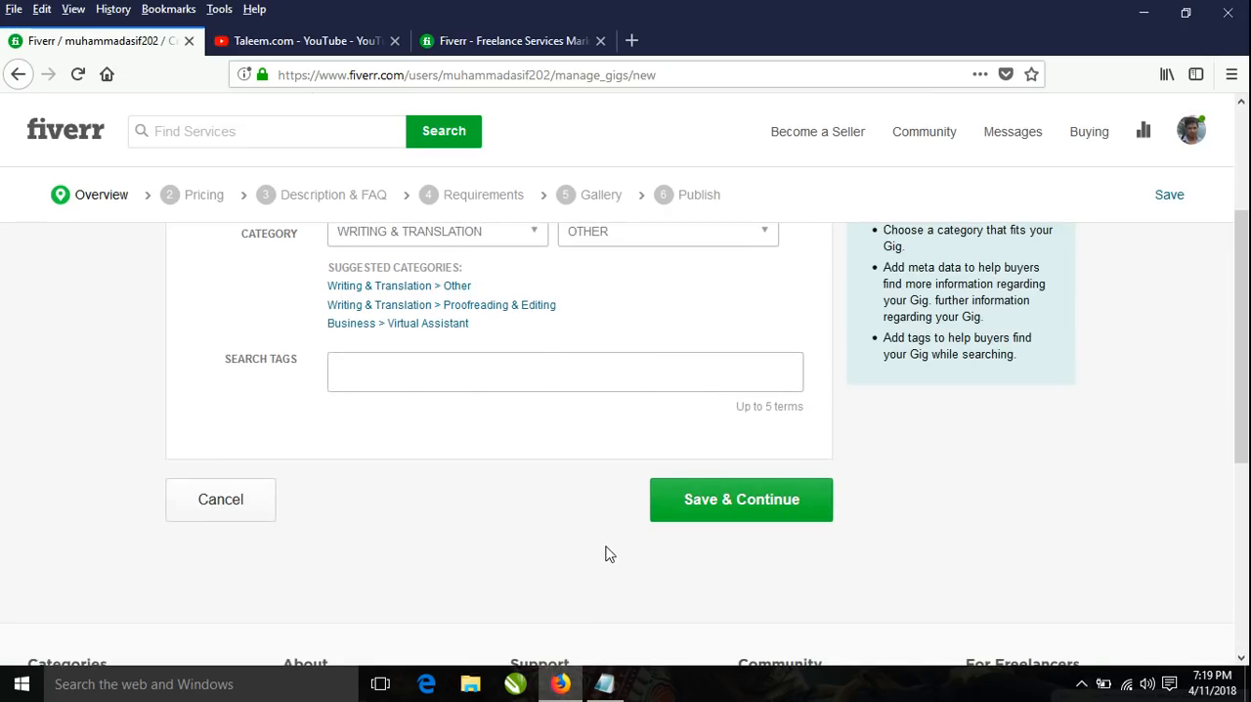
- Place the cursor in the gig's search tags and examine the tags of a similar Word document editing gig for reference
{"action": "scroll", "coordinate": [608, 556], "scroll_direction": "up", "scroll_amount": 2}
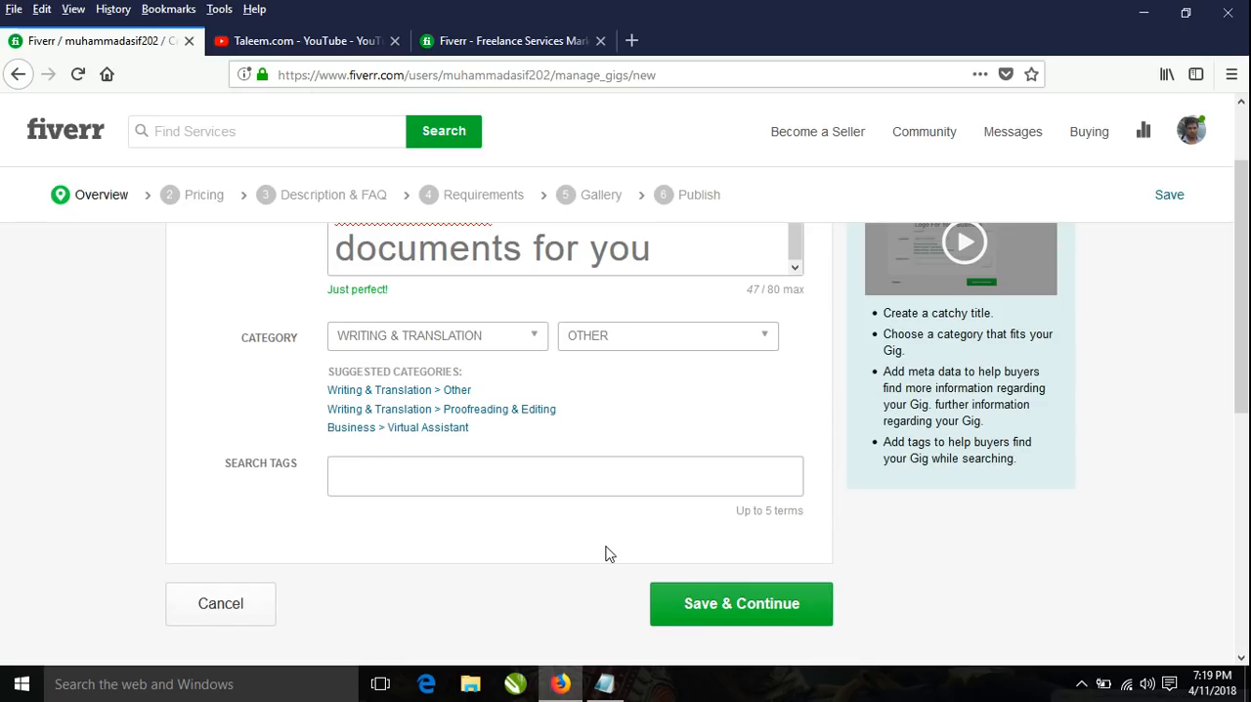
{"action": "left_click", "coordinate": [406, 467]}
{"action": "scroll", "coordinate": [564, 523], "scroll_direction": "down", "scroll_amount": 2}
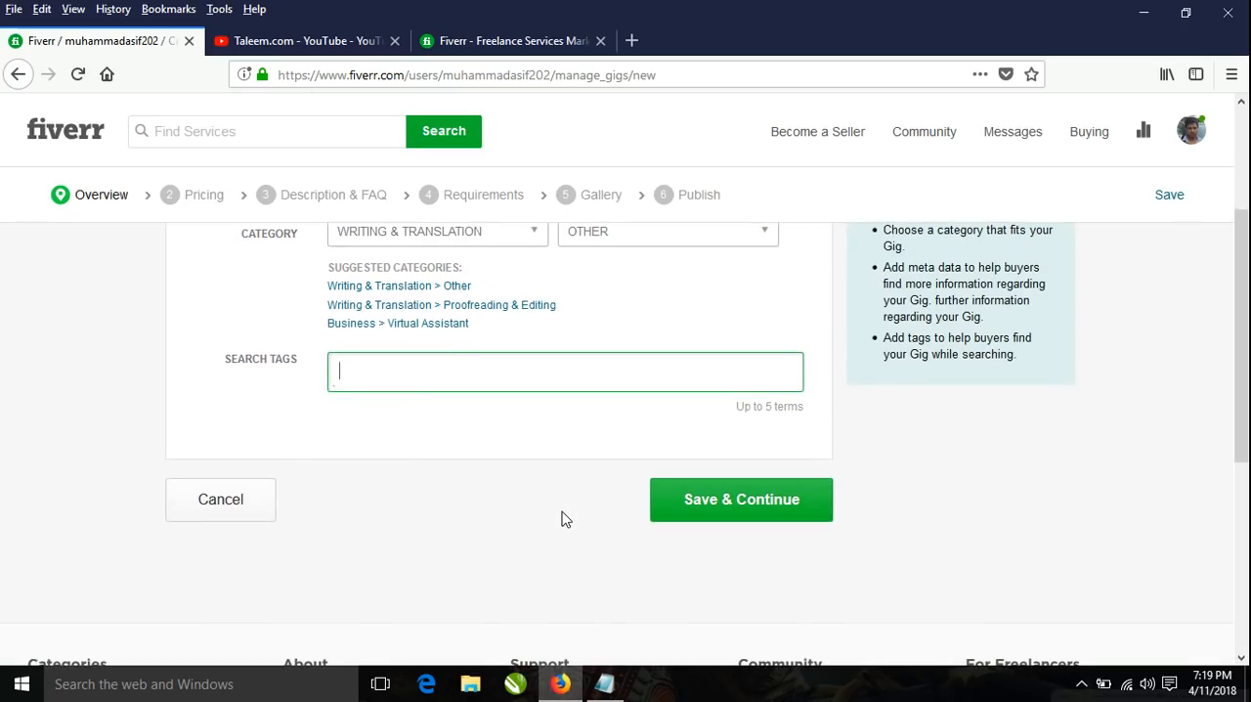
{"action": "scroll", "coordinate": [564, 519], "scroll_direction": "up", "scroll_amount": 4}
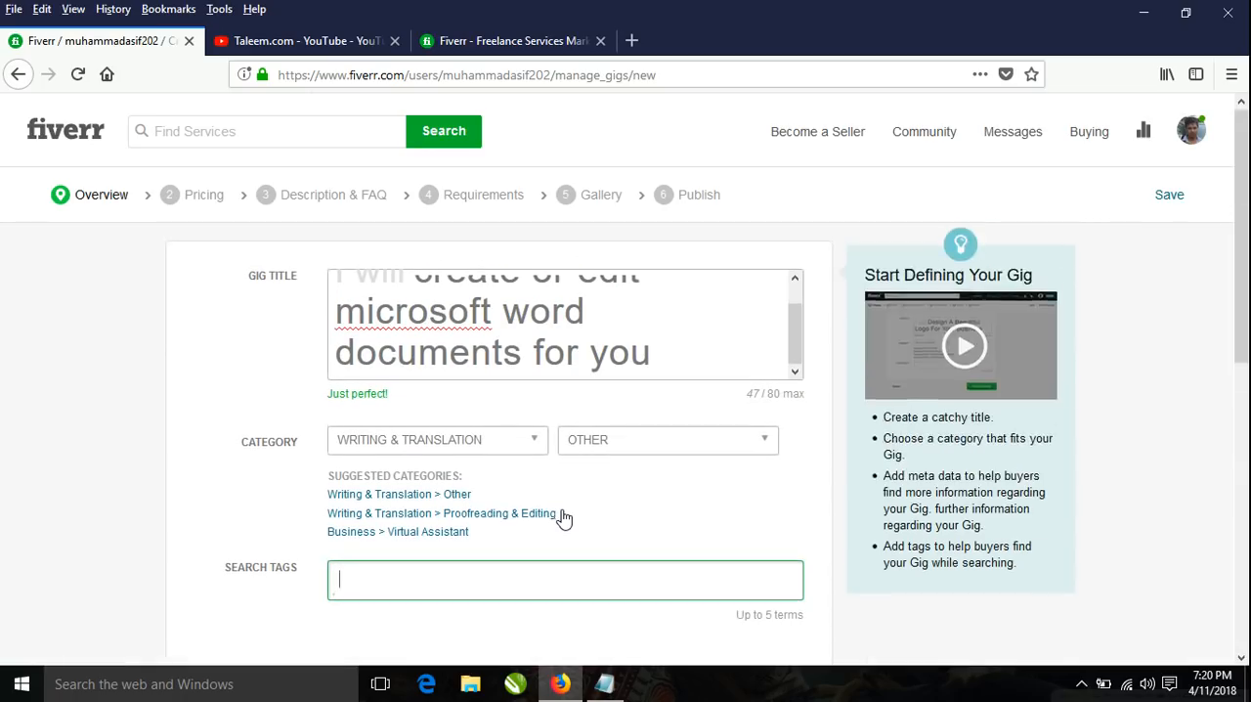
{"action": "scroll", "coordinate": [642, 565], "scroll_direction": "down", "scroll_amount": 2}
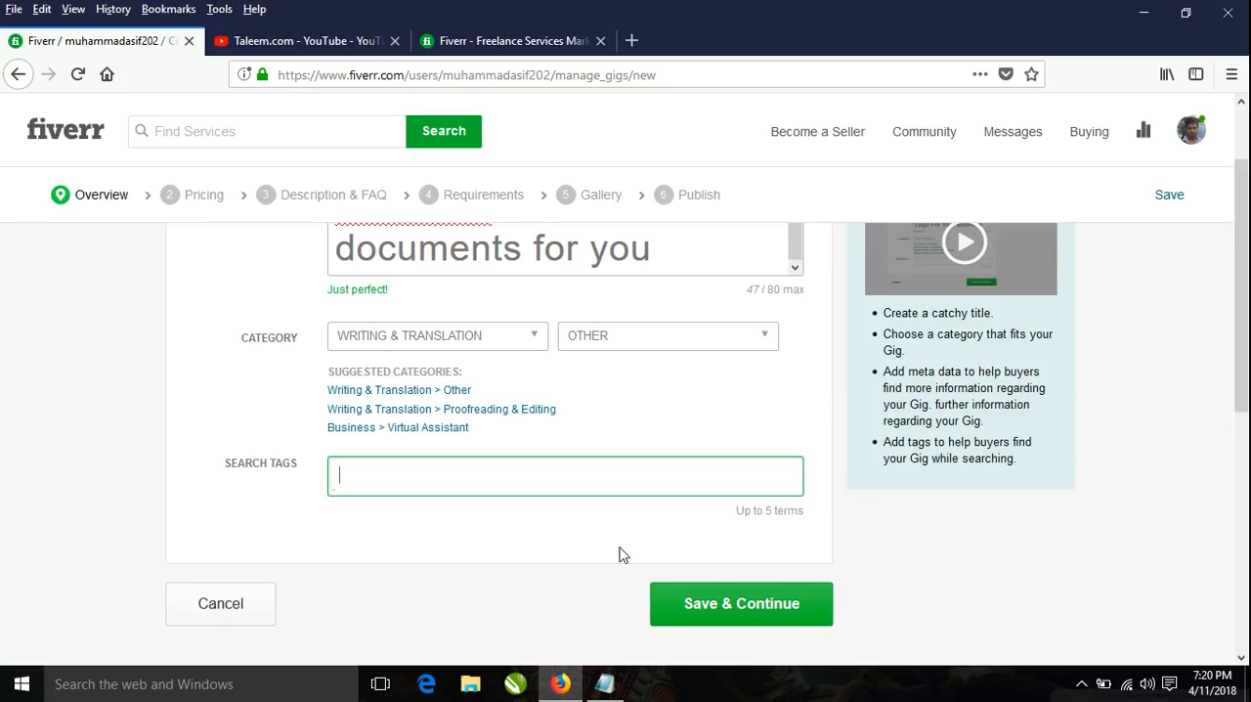
{"action": "left_click", "coordinate": [518, 43]}
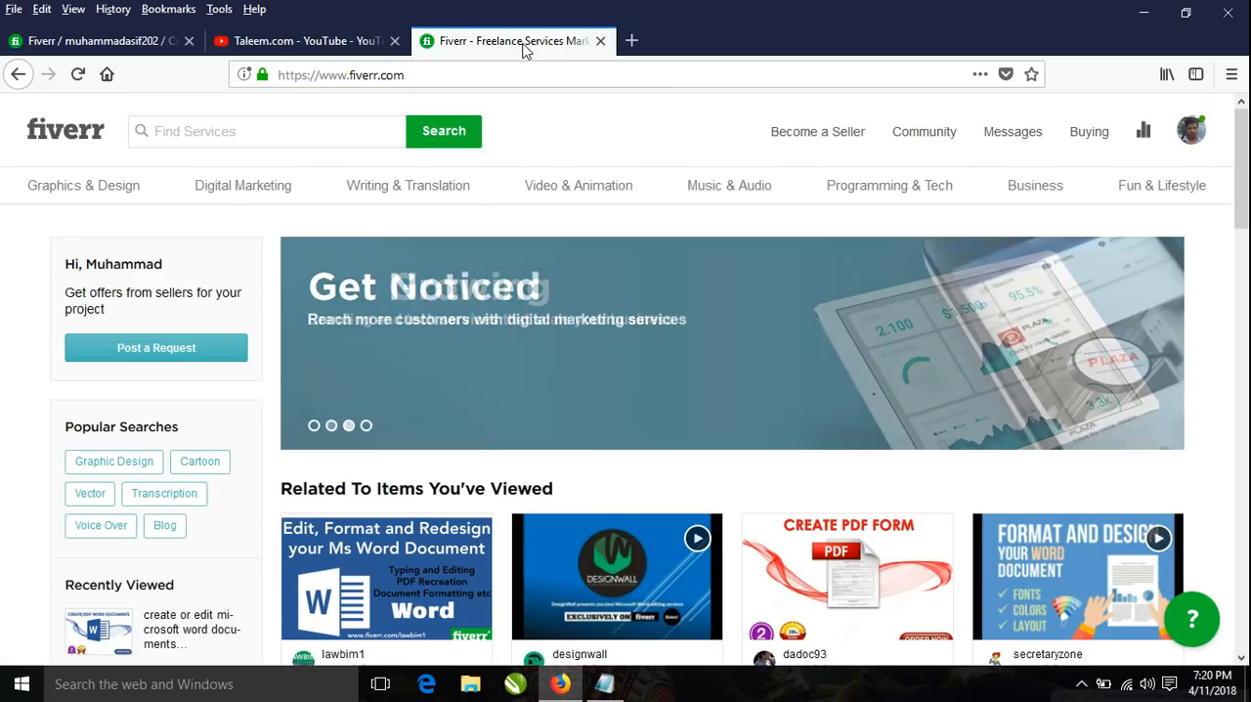
{"action": "scroll", "coordinate": [525, 302], "scroll_direction": "down", "scroll_amount": 3}
{"action": "left_click", "coordinate": [469, 332]}
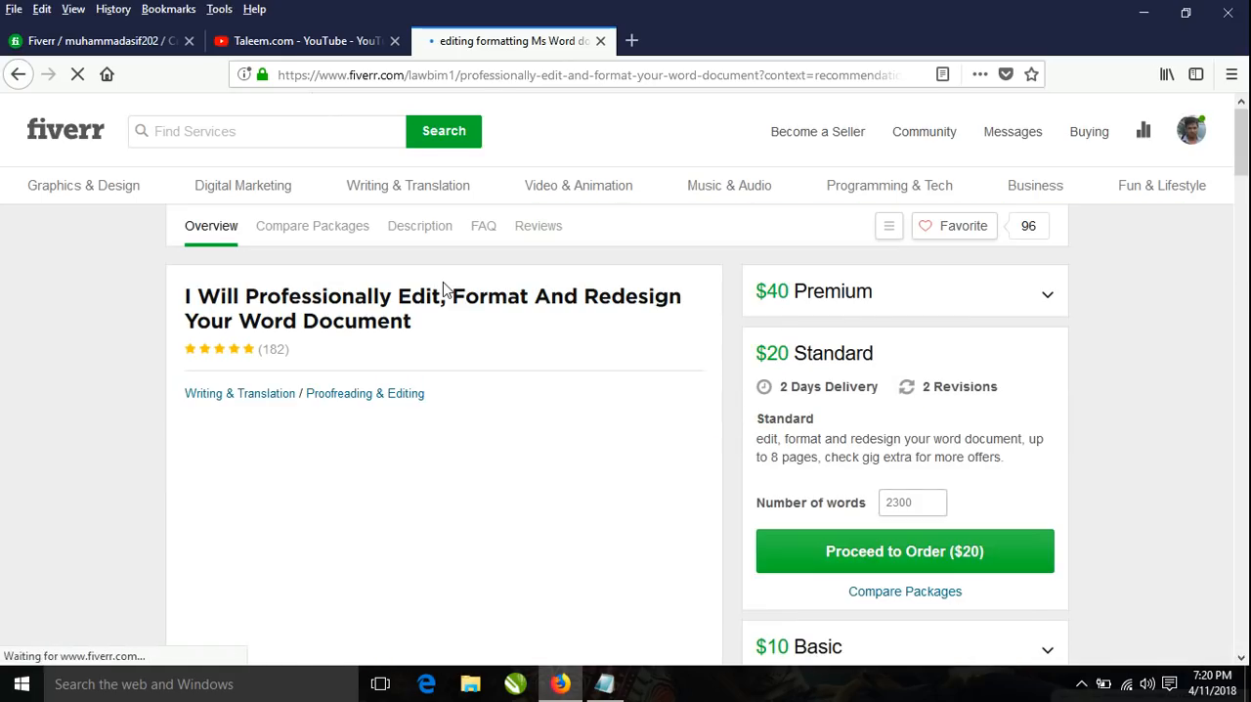
{"action": "scroll", "coordinate": [551, 380], "scroll_direction": "down", "scroll_amount": 3}
{"action": "scroll", "coordinate": [550, 374], "scroll_direction": "up", "scroll_amount": 5}
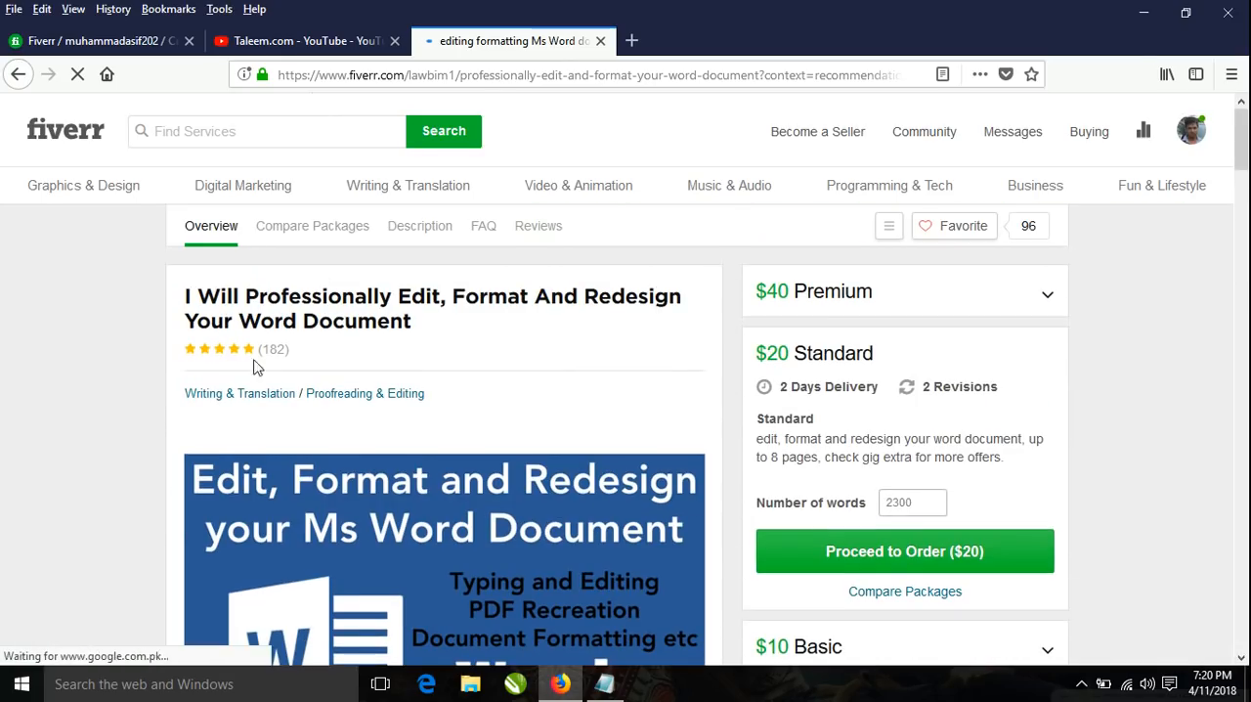
{"action": "scroll", "coordinate": [420, 322], "scroll_direction": "down", "scroll_amount": 15}
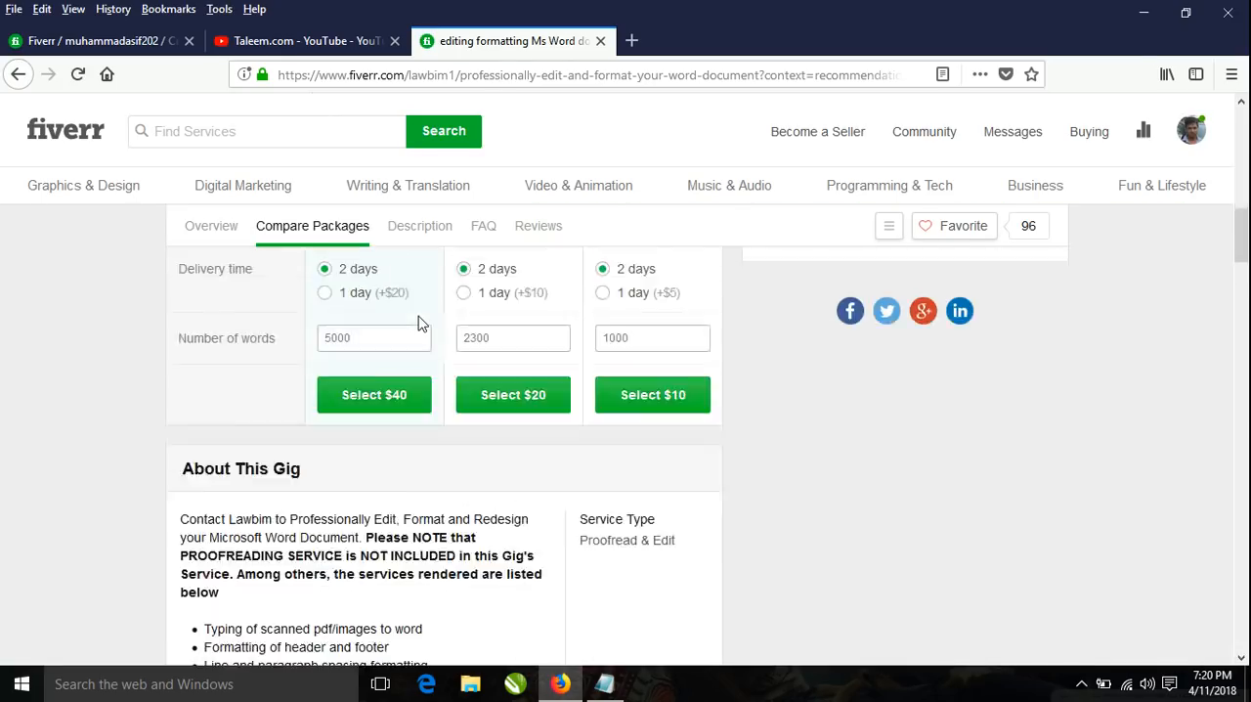
{"action": "scroll", "coordinate": [618, 386], "scroll_direction": "down", "scroll_amount": 10}
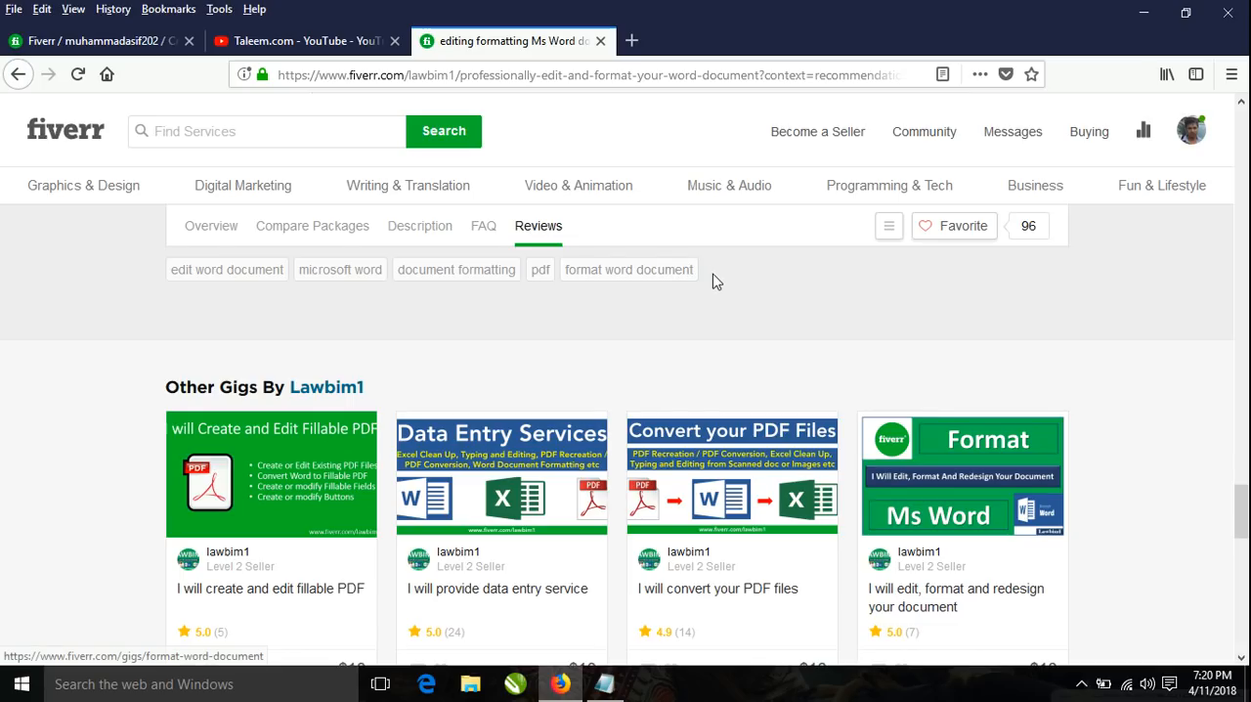
{"action": "left_click", "coordinate": [70, 47]}
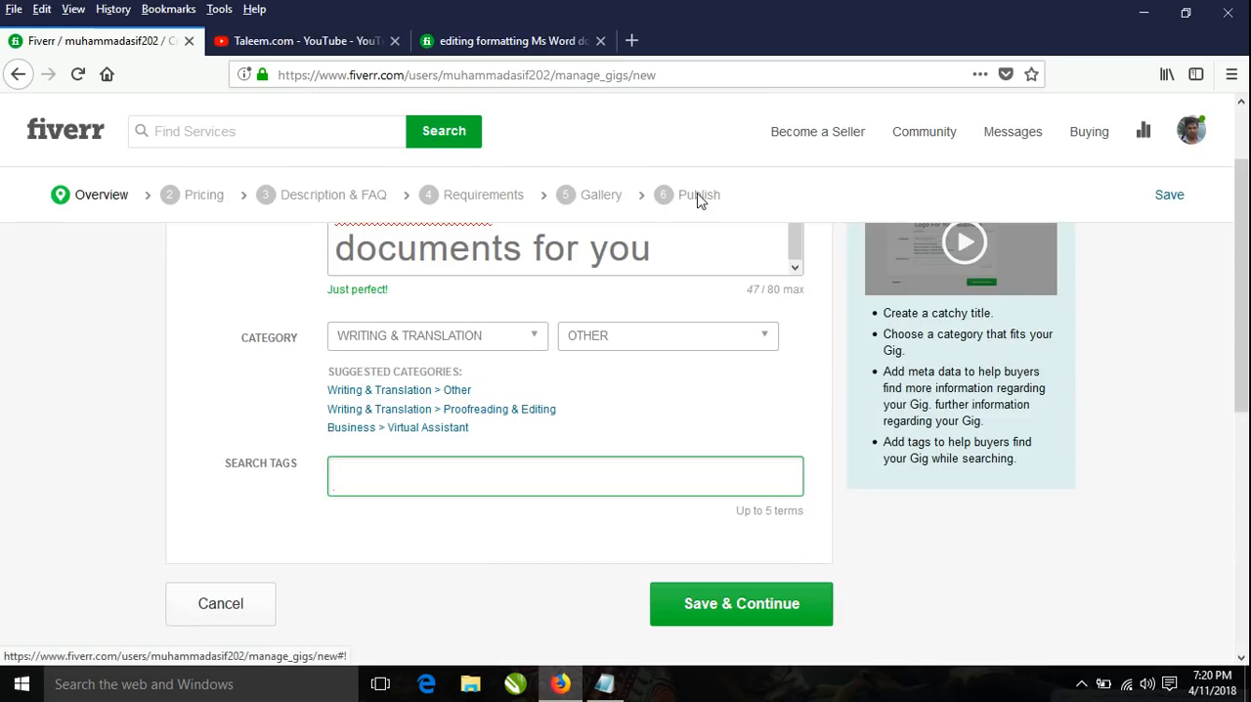
- Add the search tags "ms office" and "ms word" to the gig
{"action": "type", "text": "ms"}
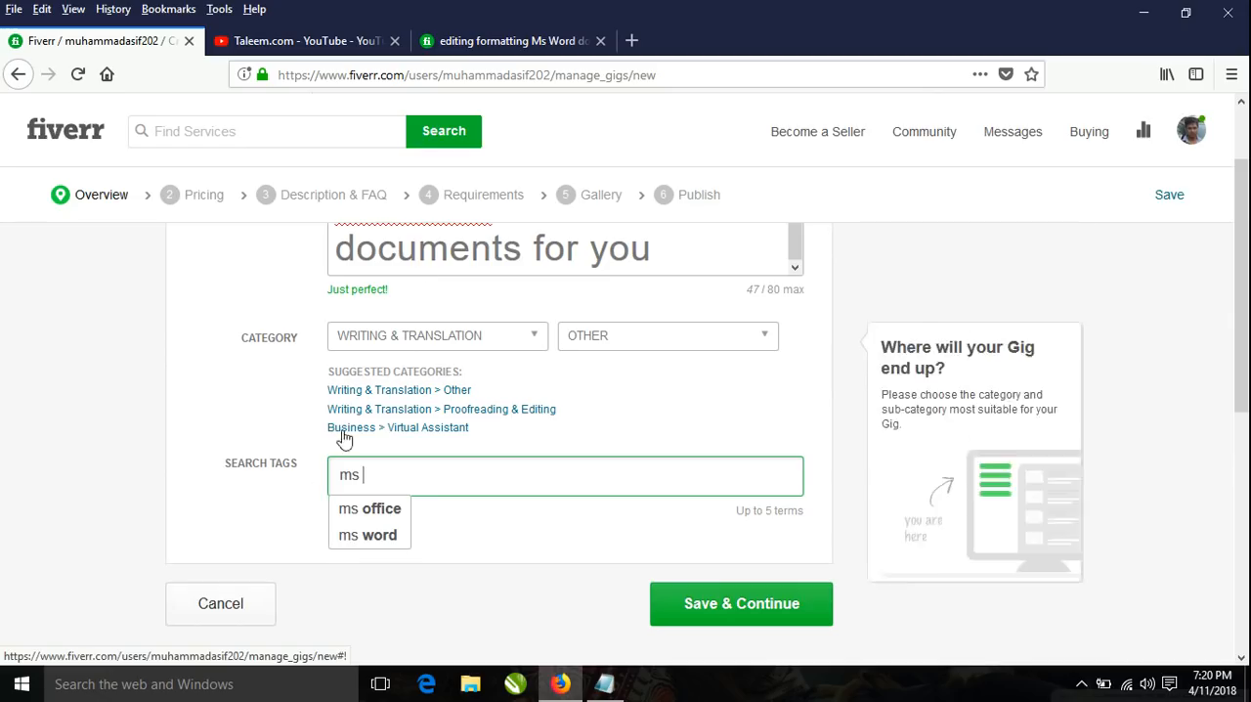
{"action": "left_click", "coordinate": [381, 505]}
{"action": "type", "text": "ms"}
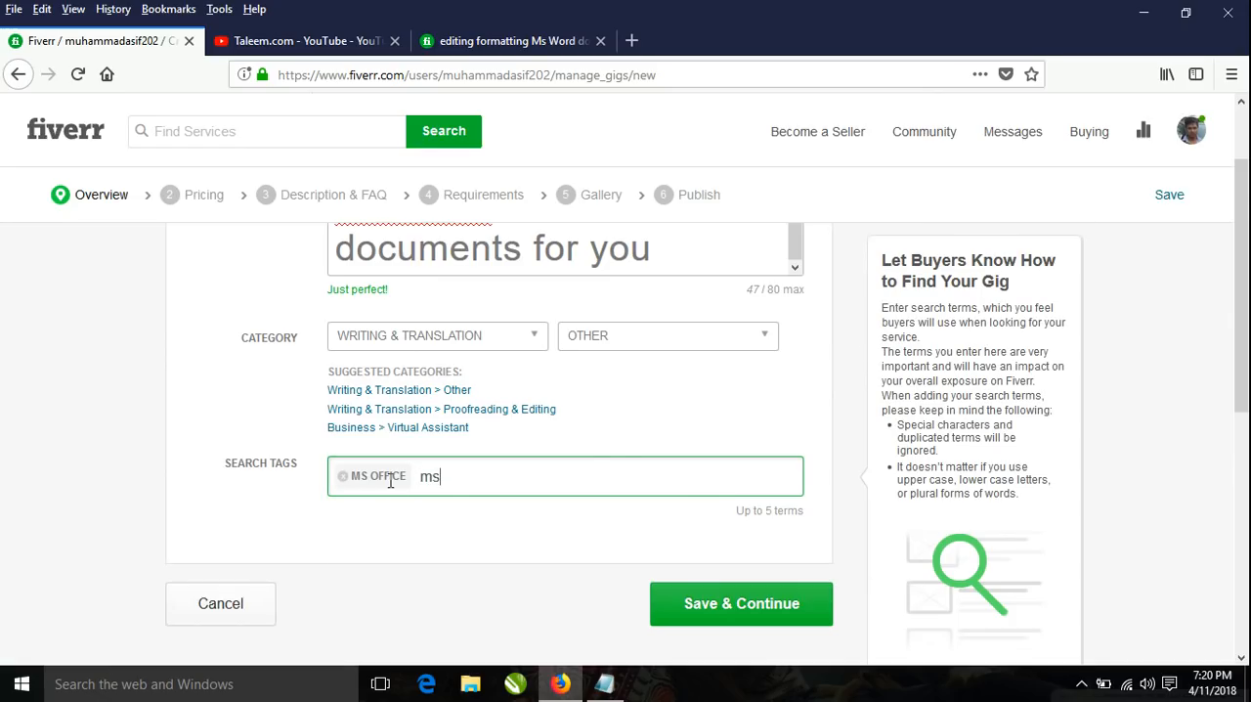
{"action": "type", "text": " w"}
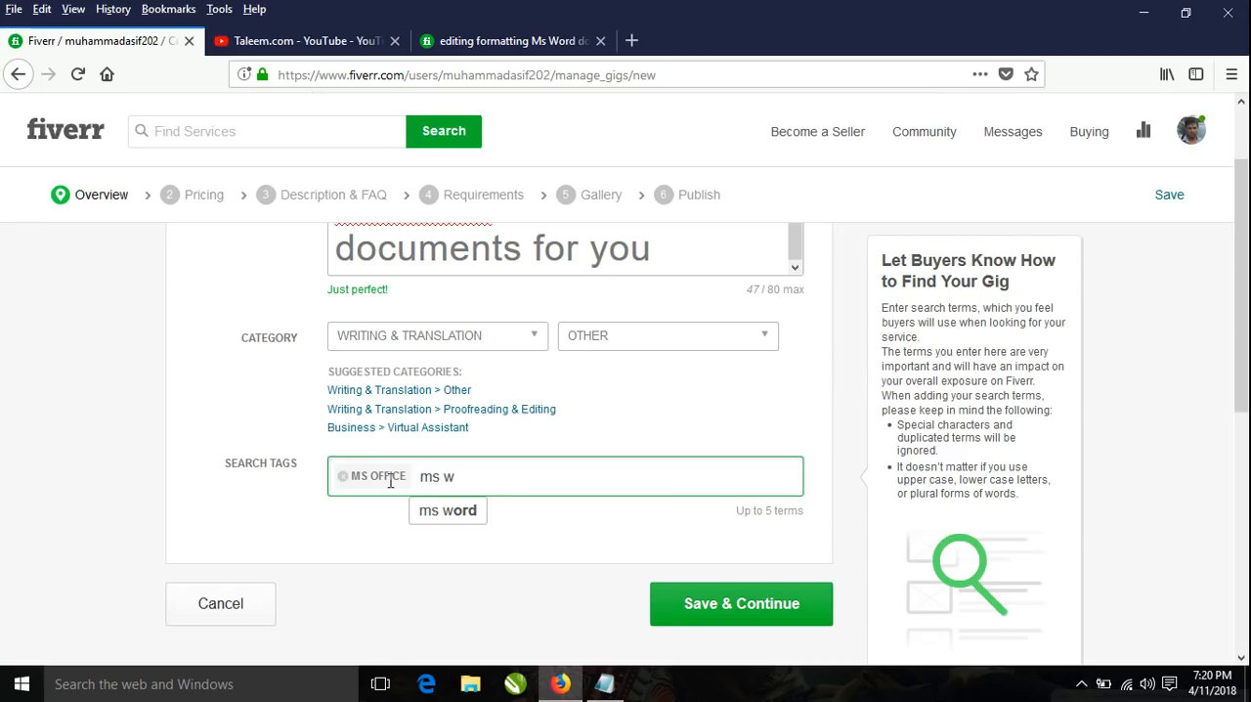
{"action": "type", "text": "ord"}
{"action": "key", "text": "Return"}
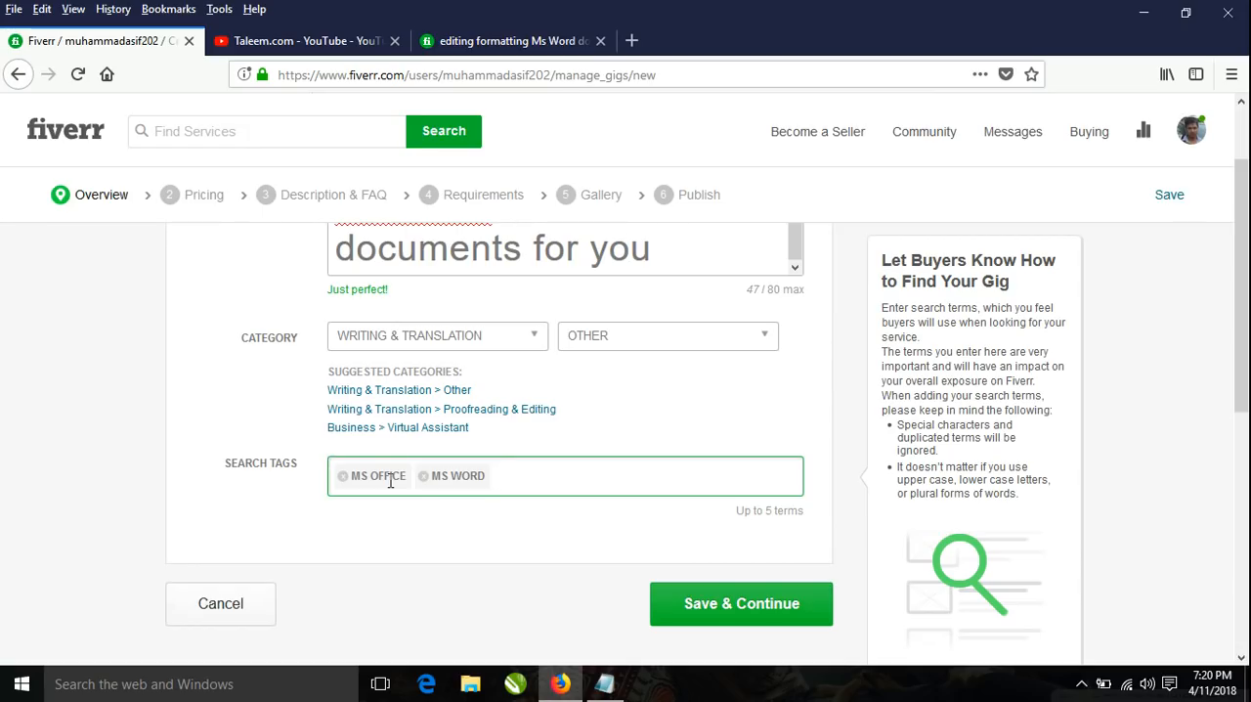
- Add the suggested search tags "word to pdf" and "microsoft excel" to the gig
{"action": "type", "text": "pdf"}
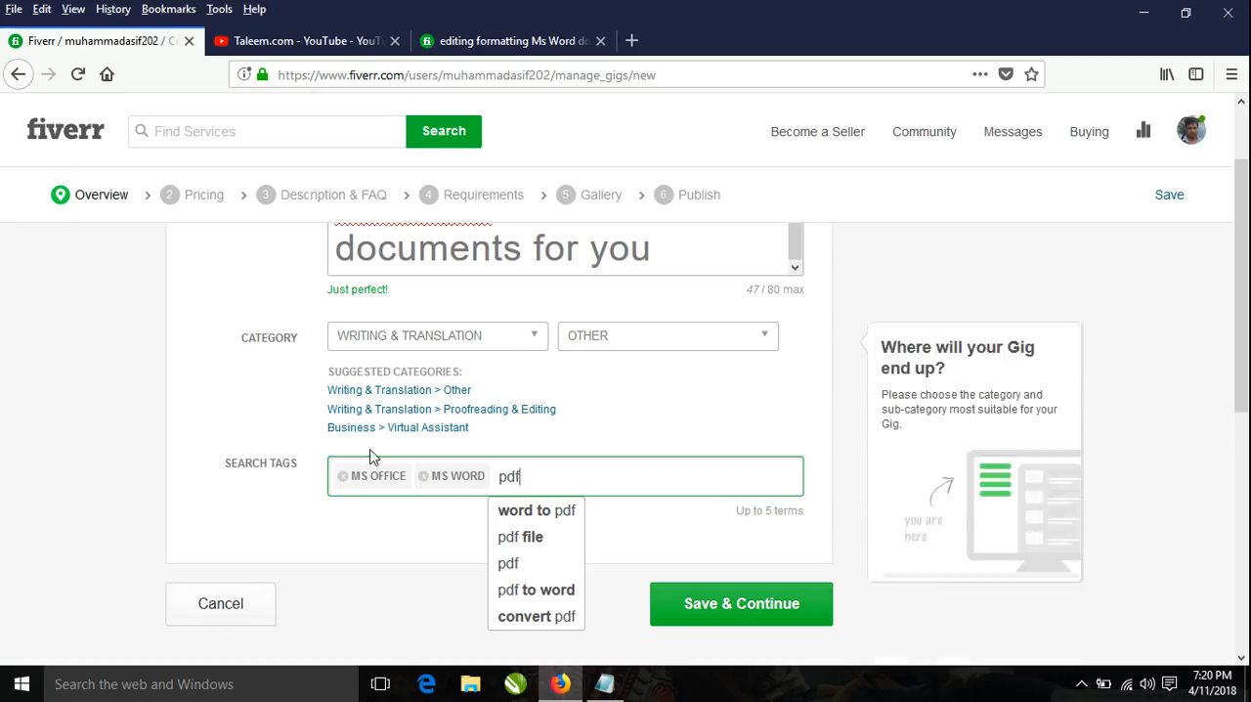
{"action": "left_click", "coordinate": [528, 511]}
{"action": "left_click", "coordinate": [599, 476]}
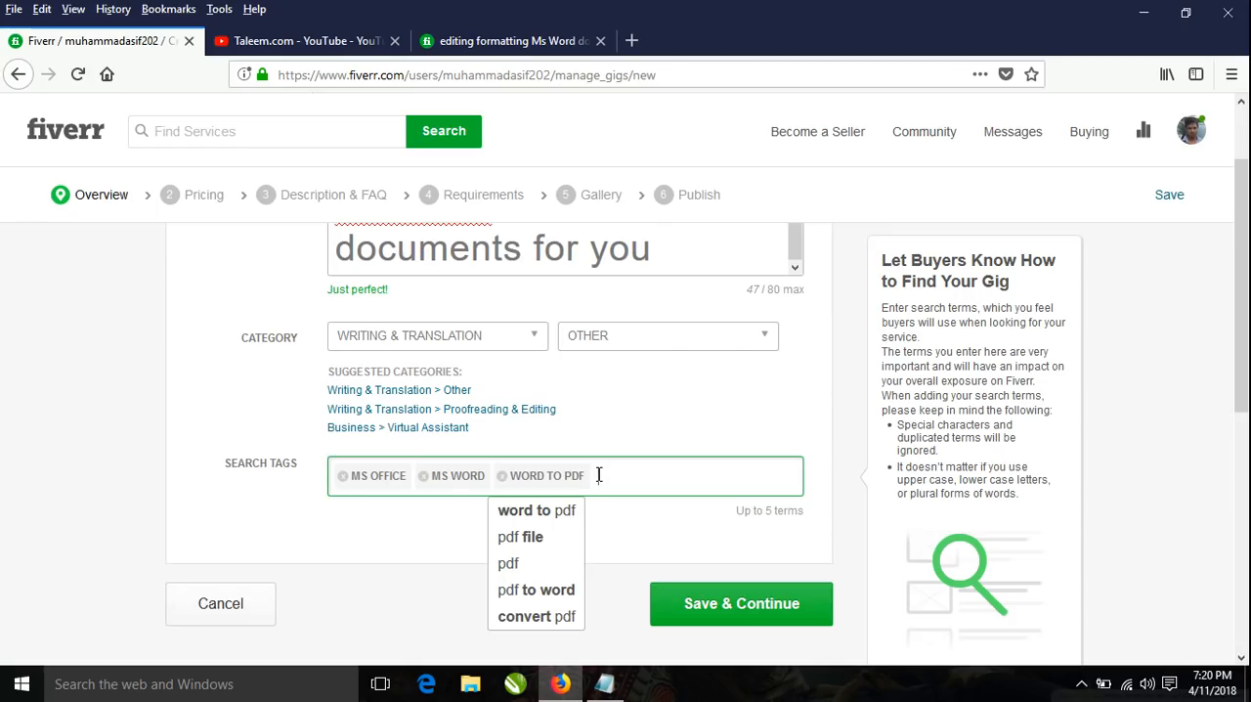
{"action": "type", "text": "m"}
{"action": "key", "text": "BackSpace"}
{"action": "type", "text": "ms"}
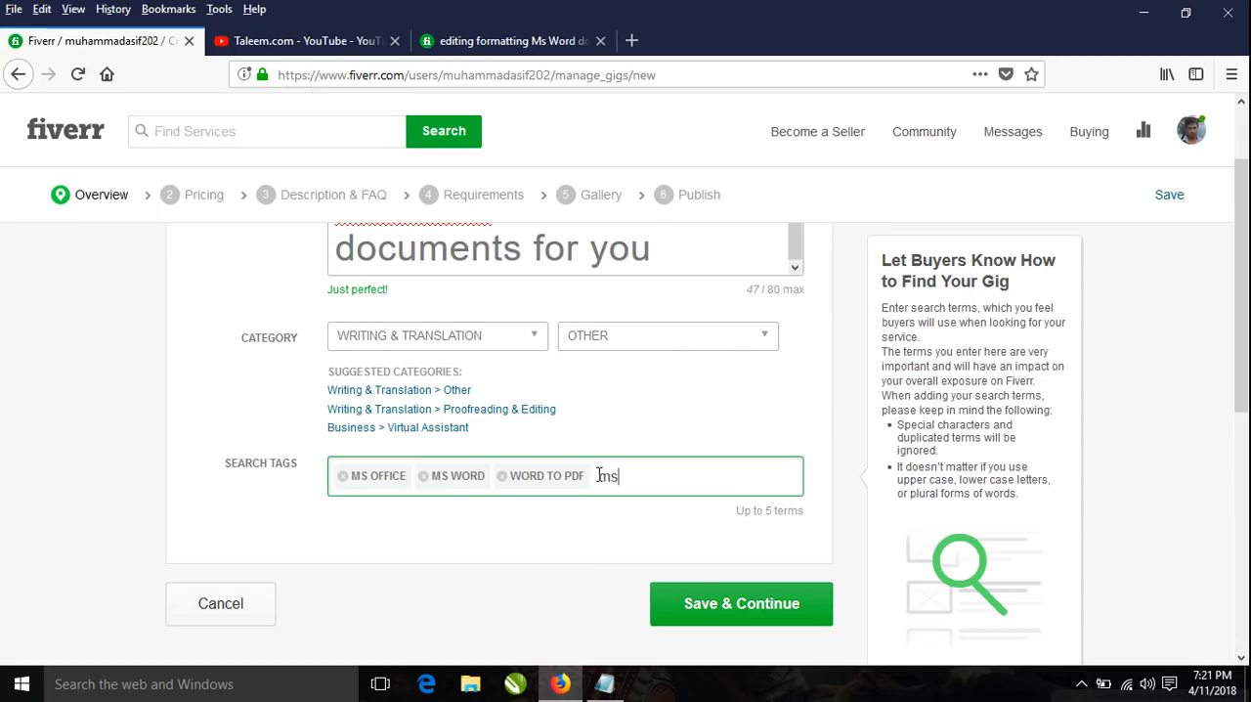
{"action": "key", "text": "BackSpace"}
{"action": "key", "text": "BackSpace"}
{"action": "type", "text": "exc"}
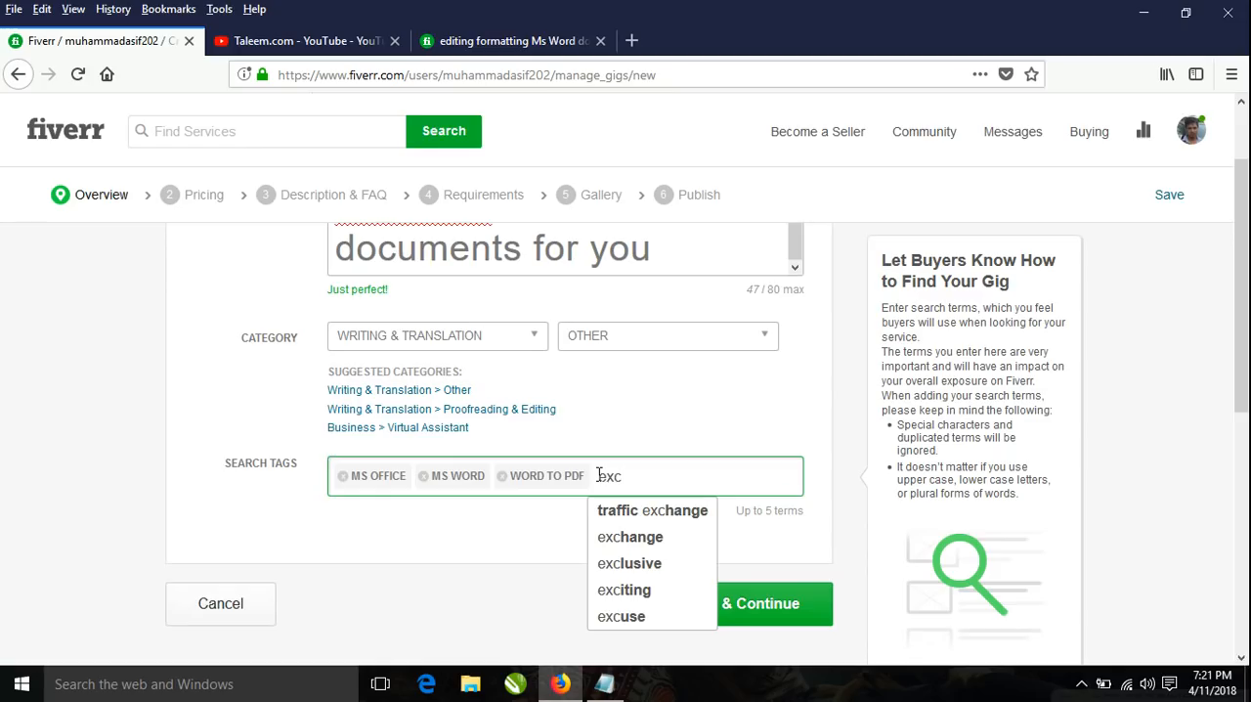
{"action": "type", "text": "e"}
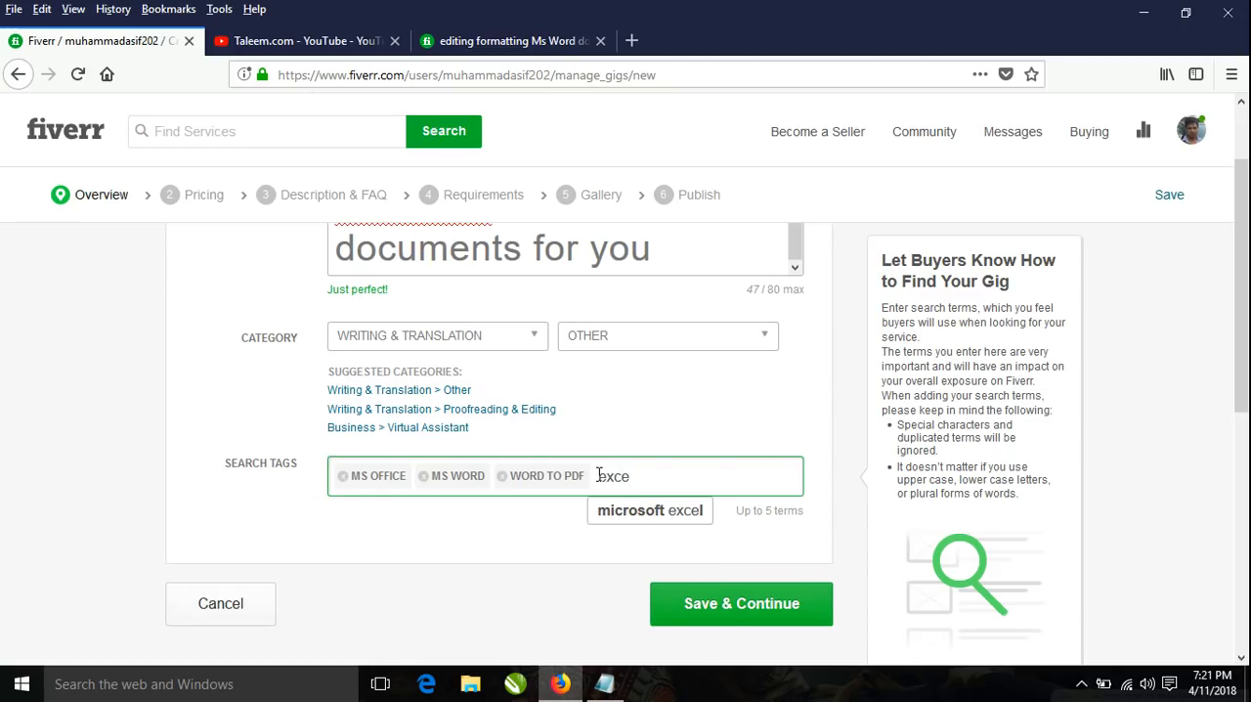
{"action": "left_click", "coordinate": [646, 510]}
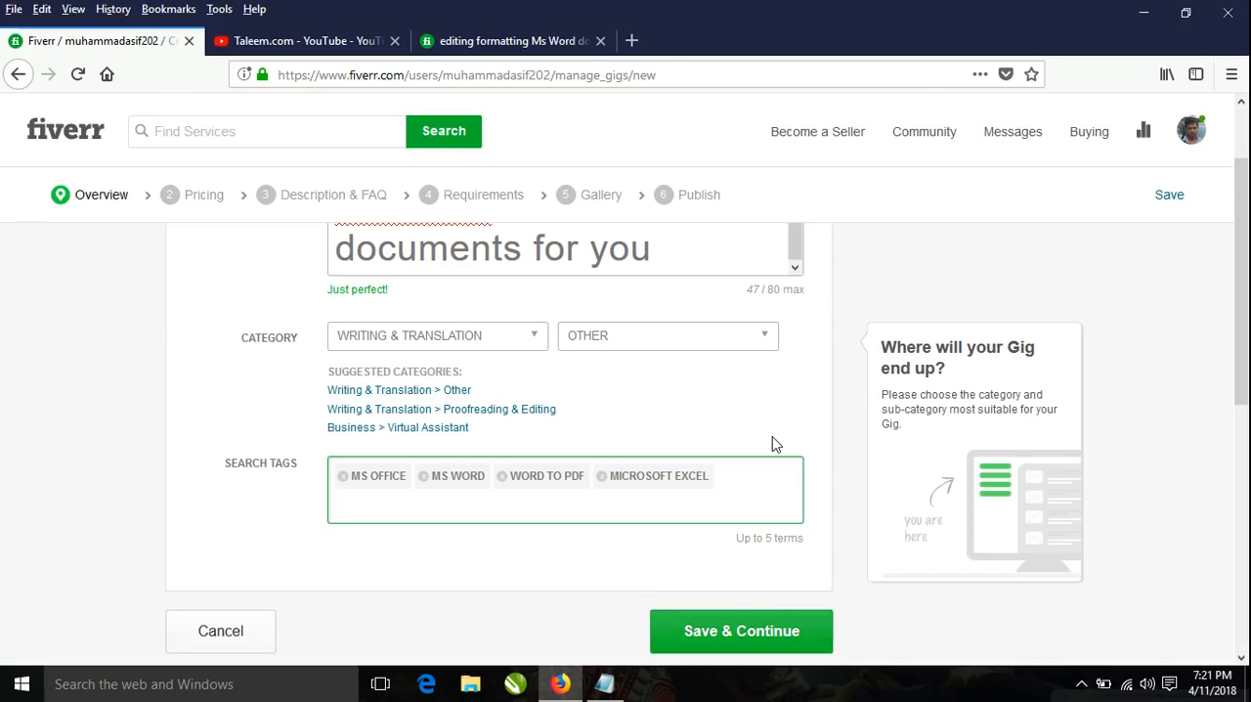
- Add the search tag "wod documents" to the gig, then save the overview and continue to pricing
{"action": "type", "text": "p"}
{"action": "type", "text": "d"}
{"action": "key", "text": "BackSpace"}
{"action": "key", "text": "BackSpace"}
{"action": "type", "text": "wod docume"}
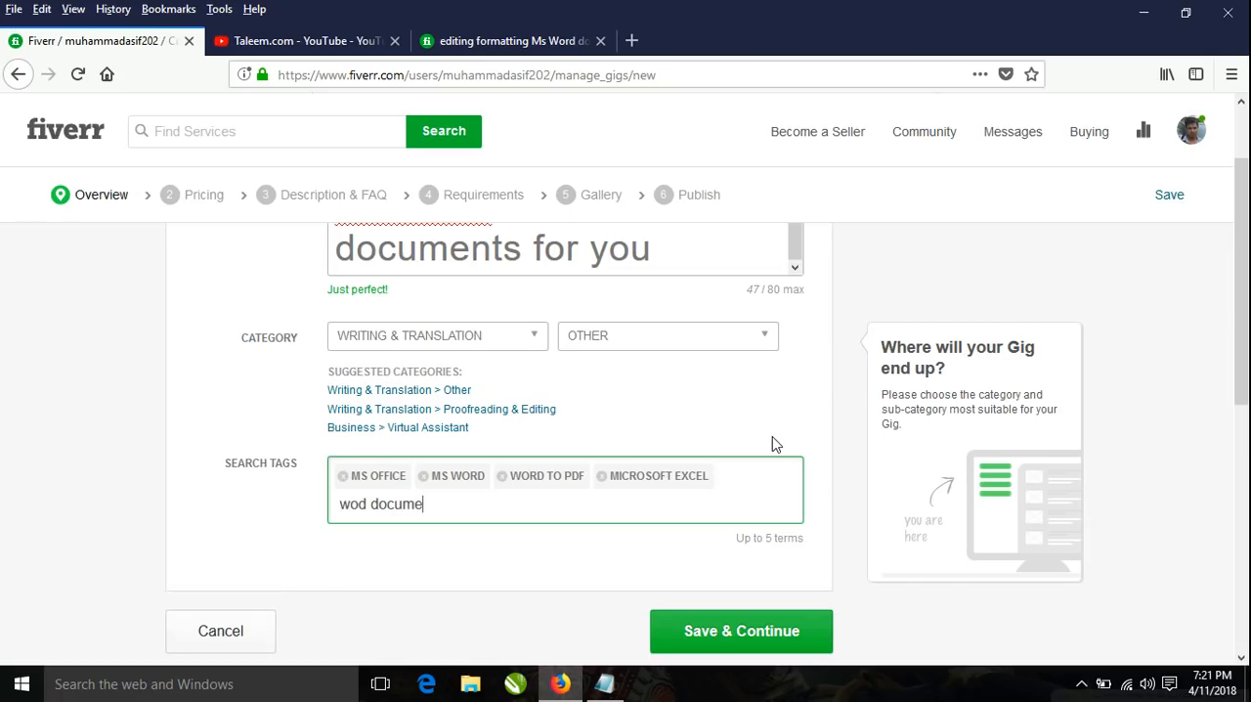
{"action": "type", "text": "nts"}
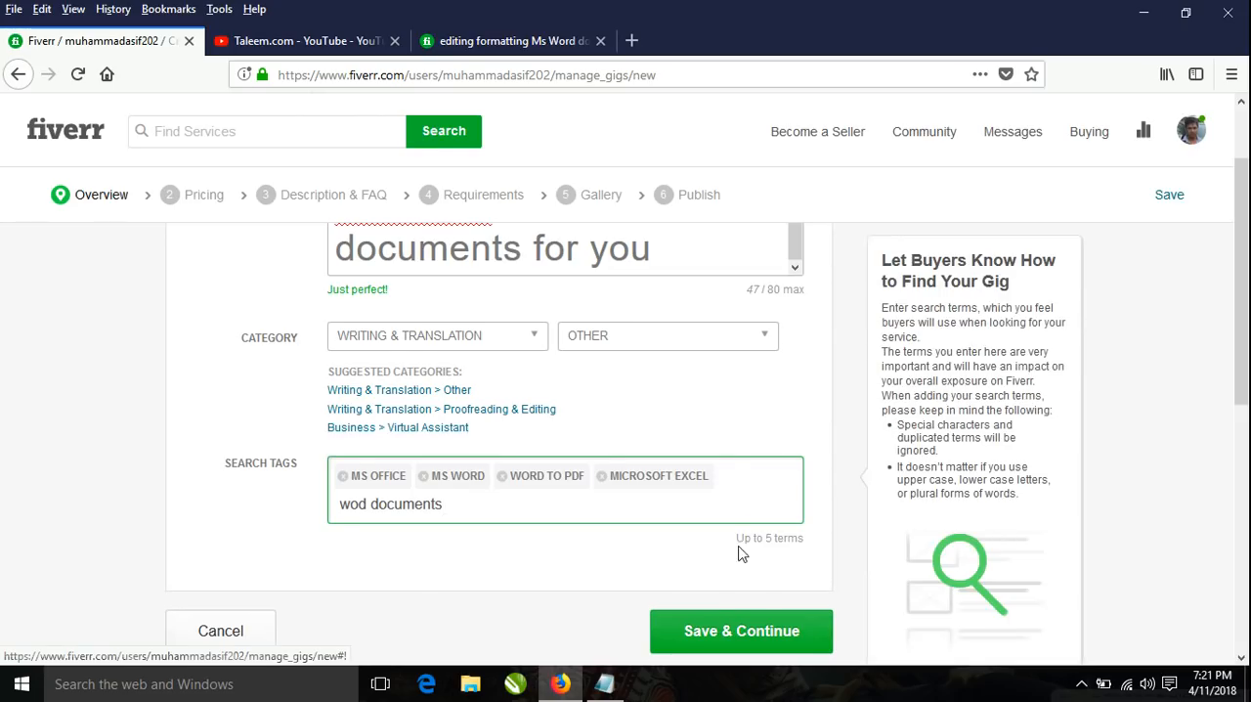
{"action": "scroll", "coordinate": [709, 496], "scroll_direction": "down", "scroll_amount": 2}
{"action": "key", "text": "Return"}
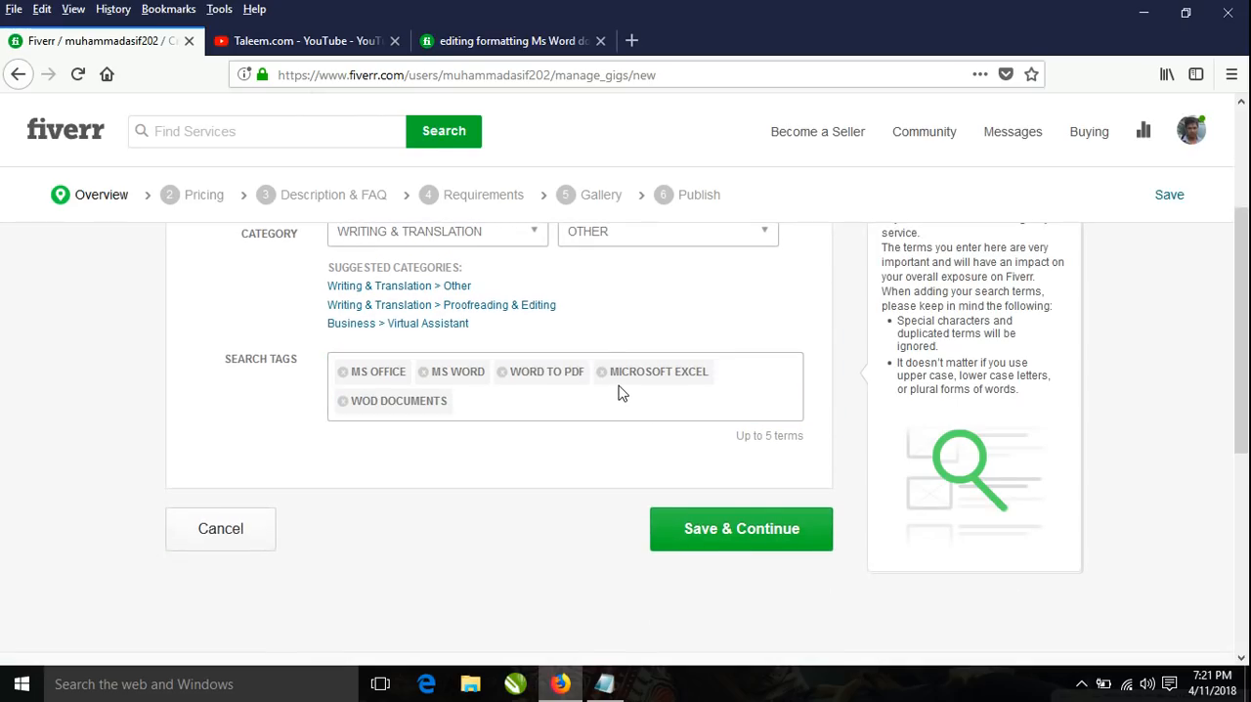
{"action": "left_click", "coordinate": [763, 542]}
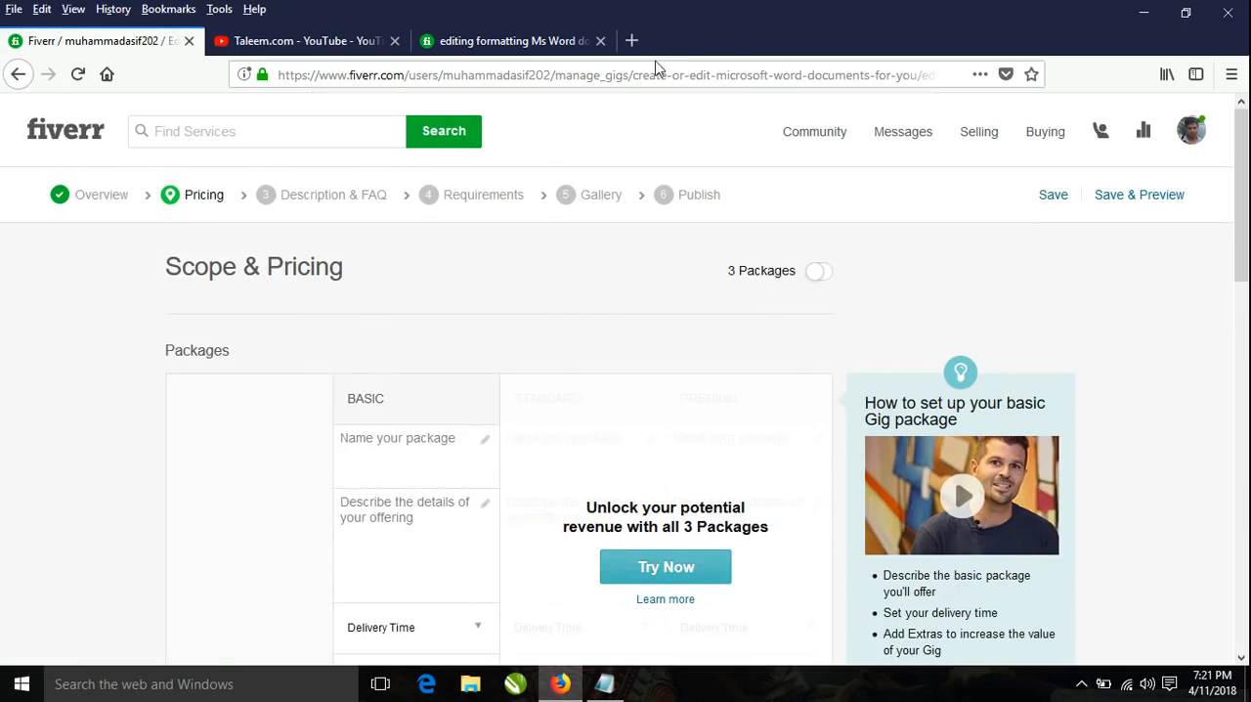
- Name the gig's Basic package "type 5000 word only 5$"
{"action": "scroll", "coordinate": [352, 431], "scroll_direction": "down", "scroll_amount": 2}
{"action": "left_click", "coordinate": [434, 349]}
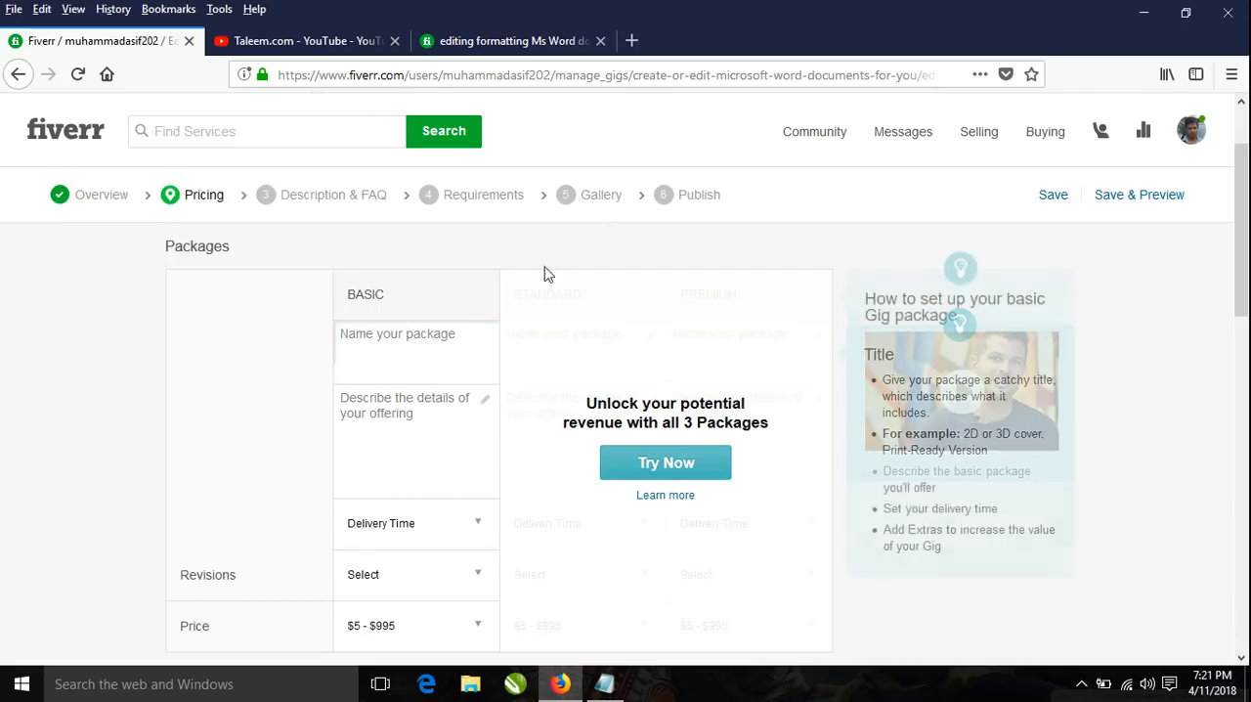
{"action": "scroll", "coordinate": [545, 271], "scroll_direction": "up", "scroll_amount": 2}
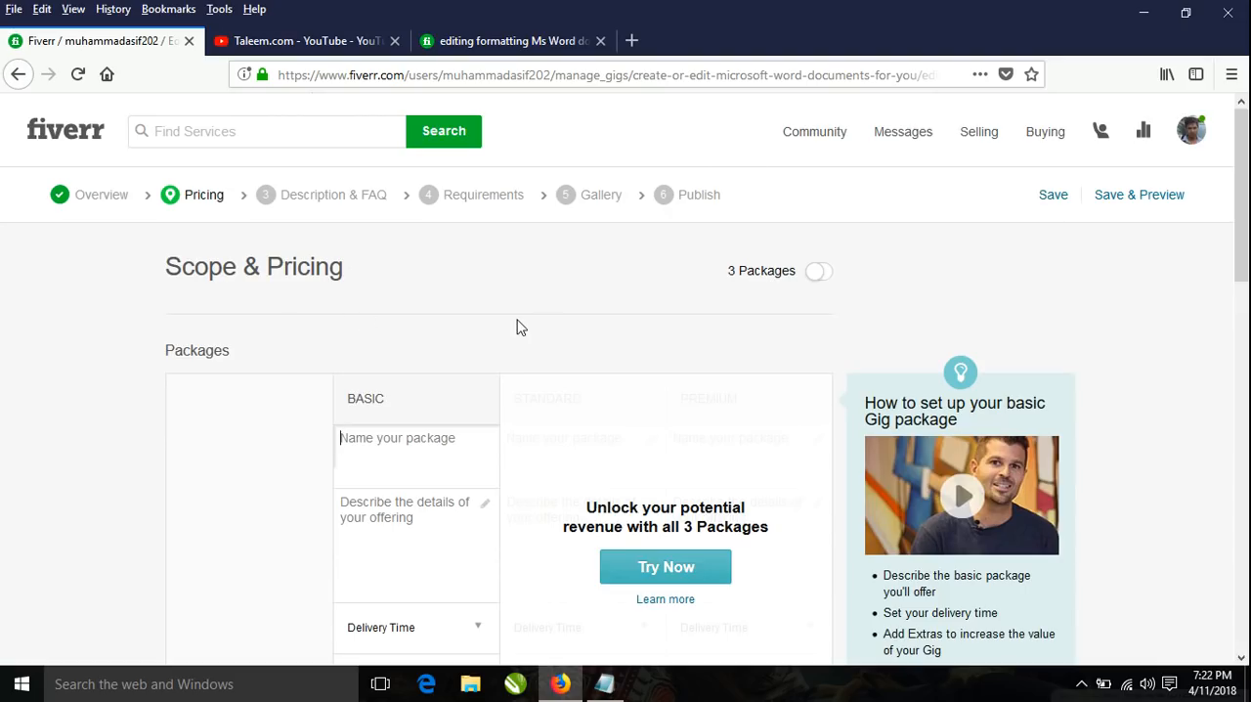
{"action": "scroll", "coordinate": [521, 328], "scroll_direction": "down", "scroll_amount": 2}
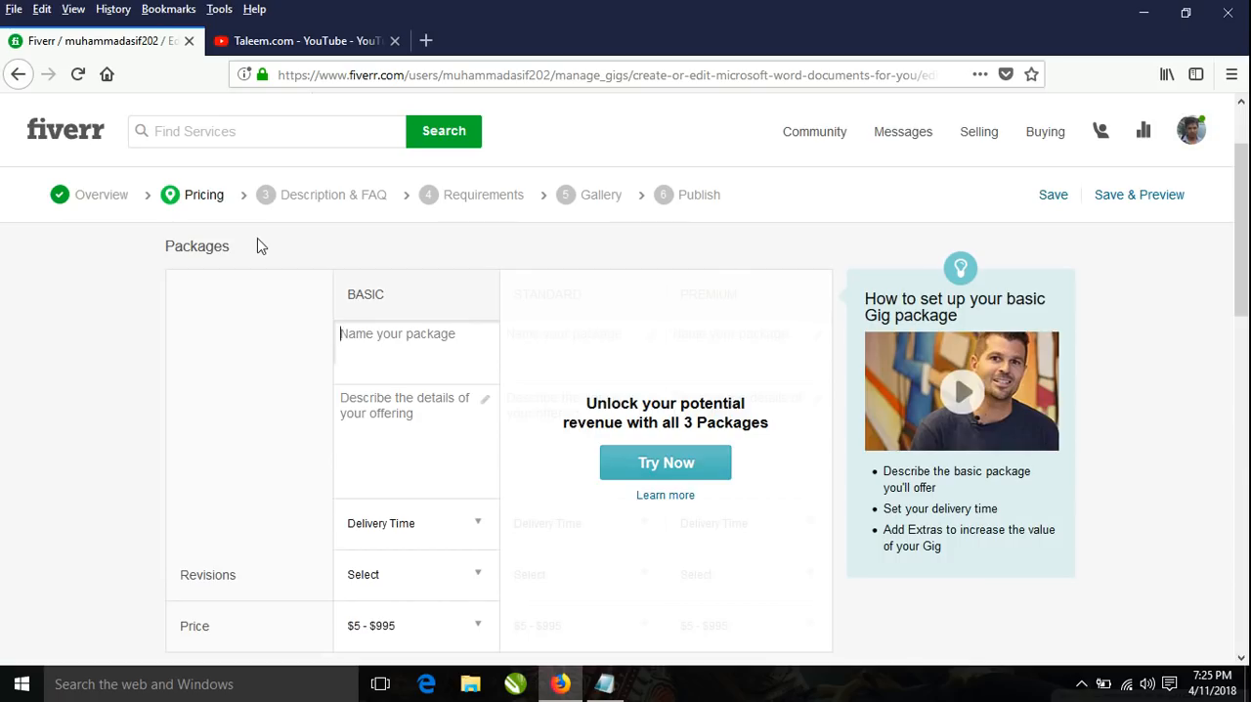
{"action": "type", "text": "type"}
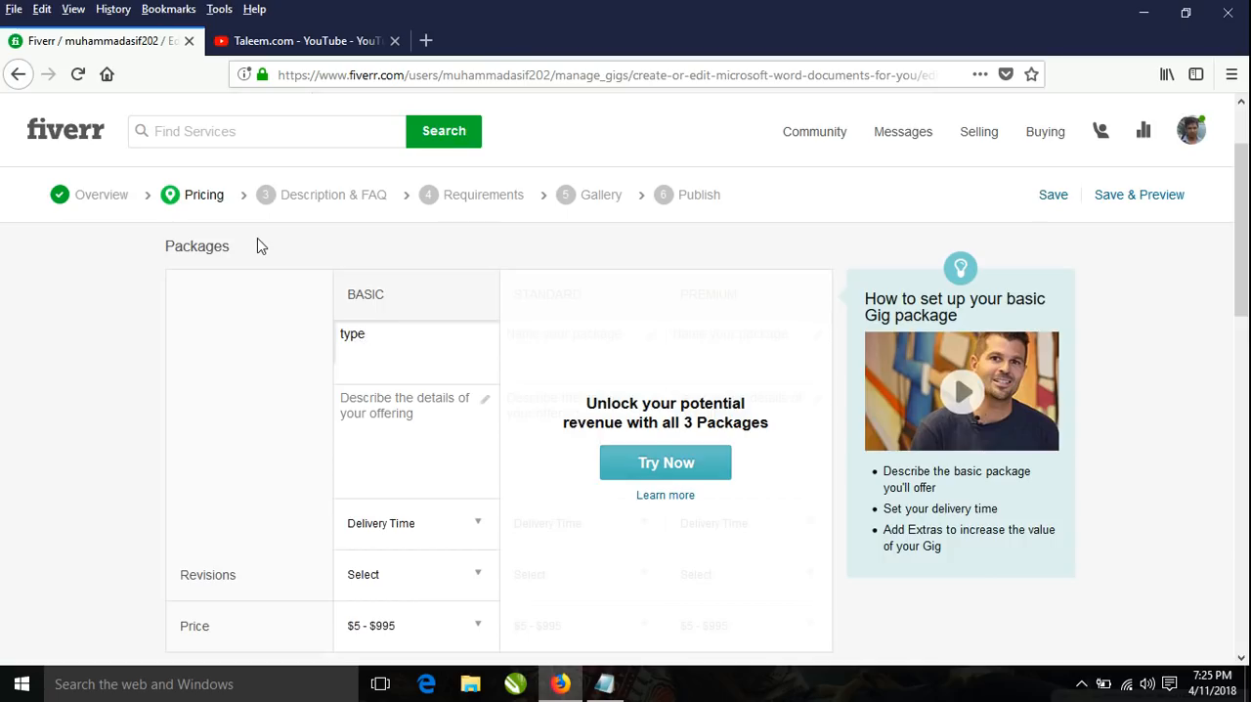
{"action": "type", "text": " 5000 word only"}
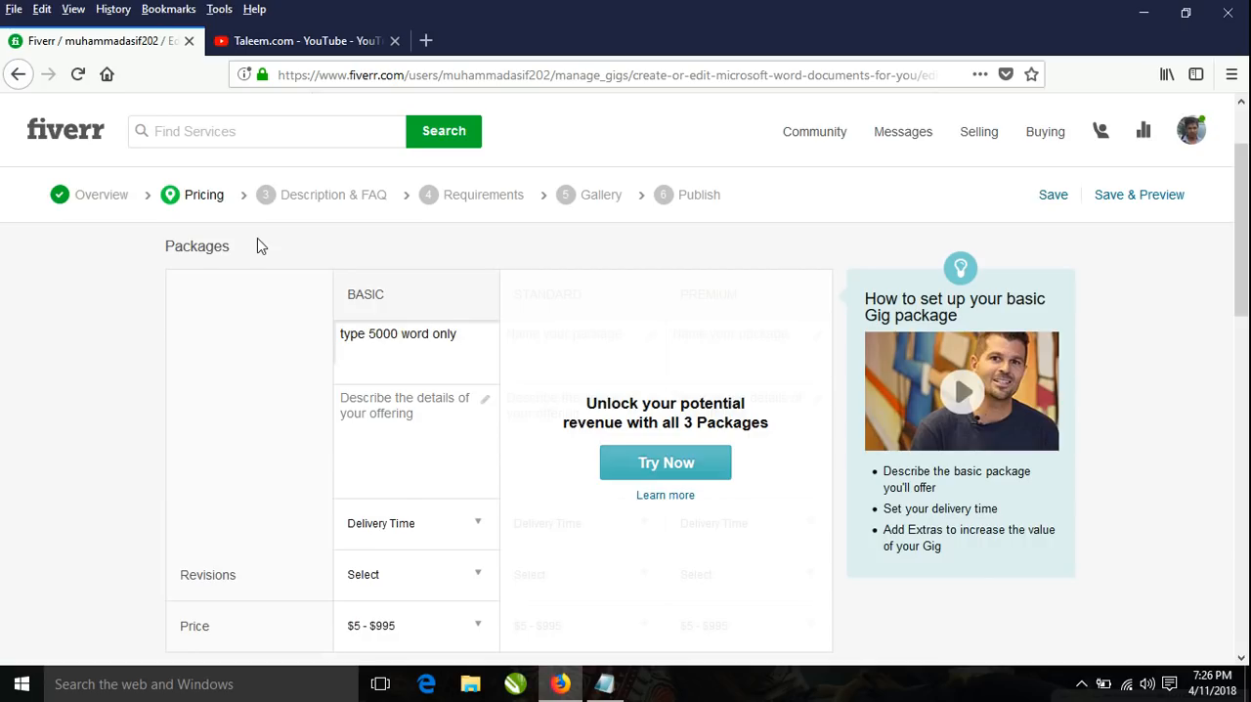
{"action": "type", "text": " 5$"}
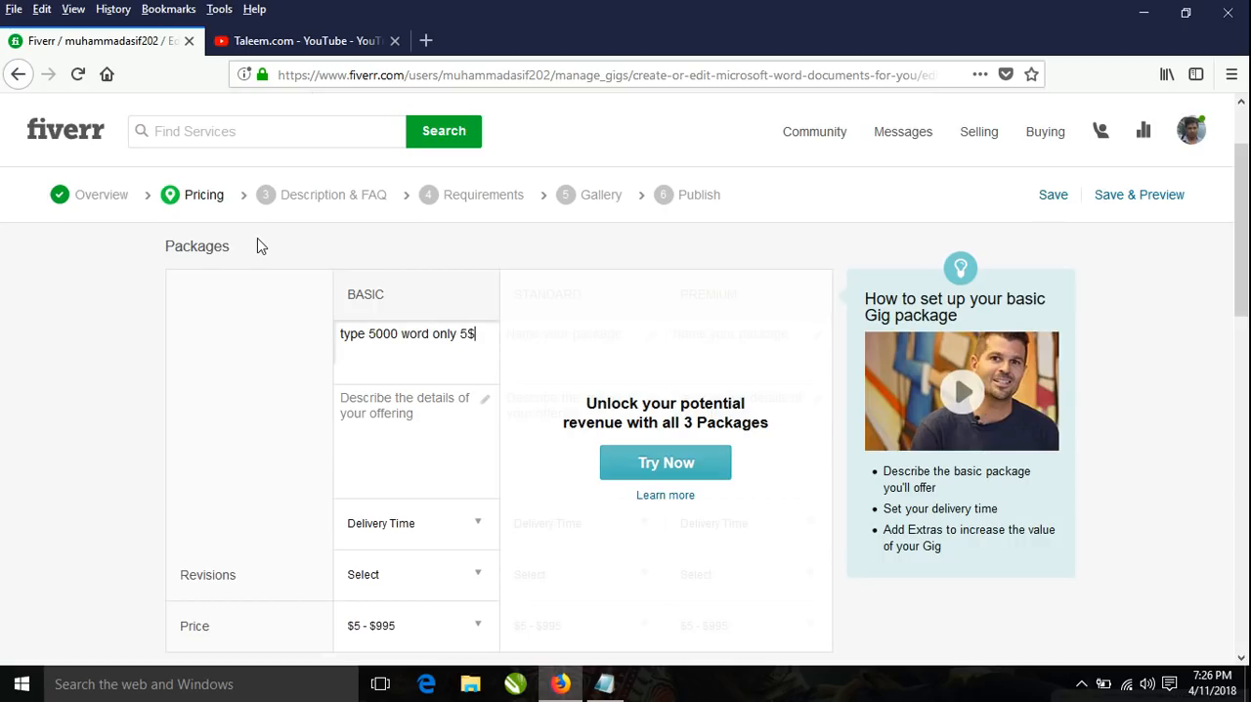
- Copy the Basic package's name into its description and extend it to "type 5000 word only 5$ in 48 hrs"
{"action": "left_click", "coordinate": [416, 406]}
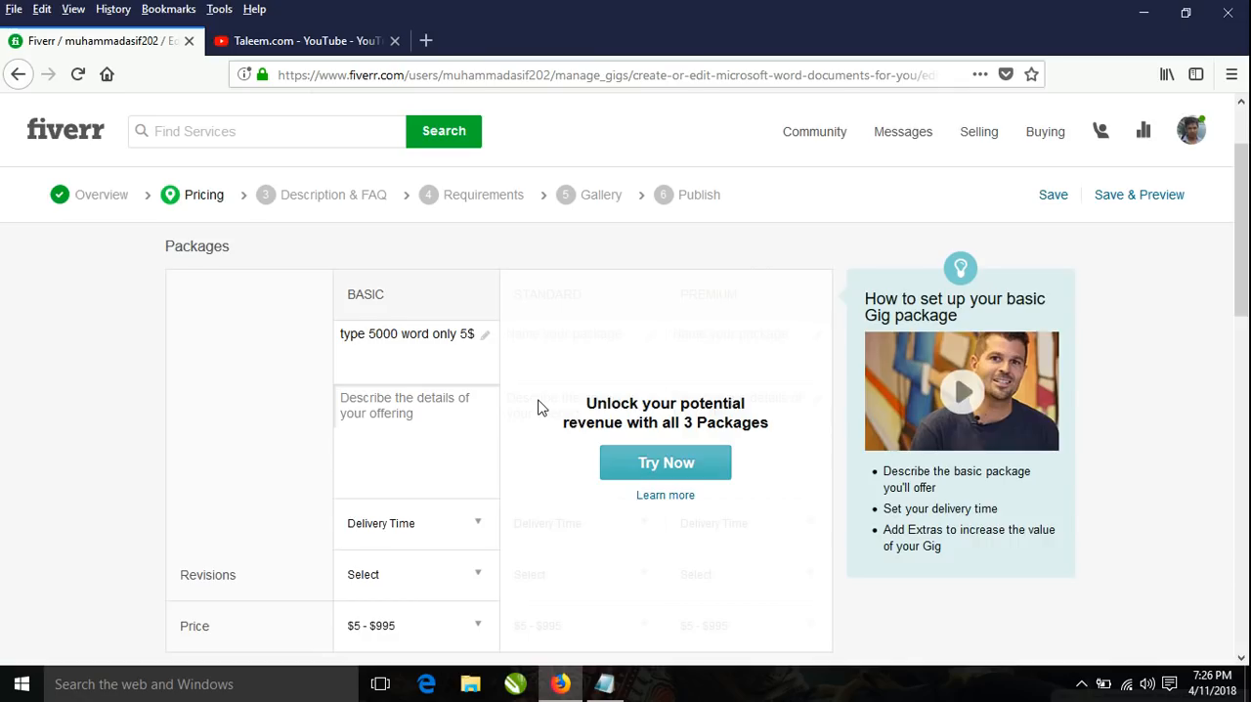
{"action": "left_click_drag", "start_coordinate": [344, 335], "coordinate": [475, 334]}
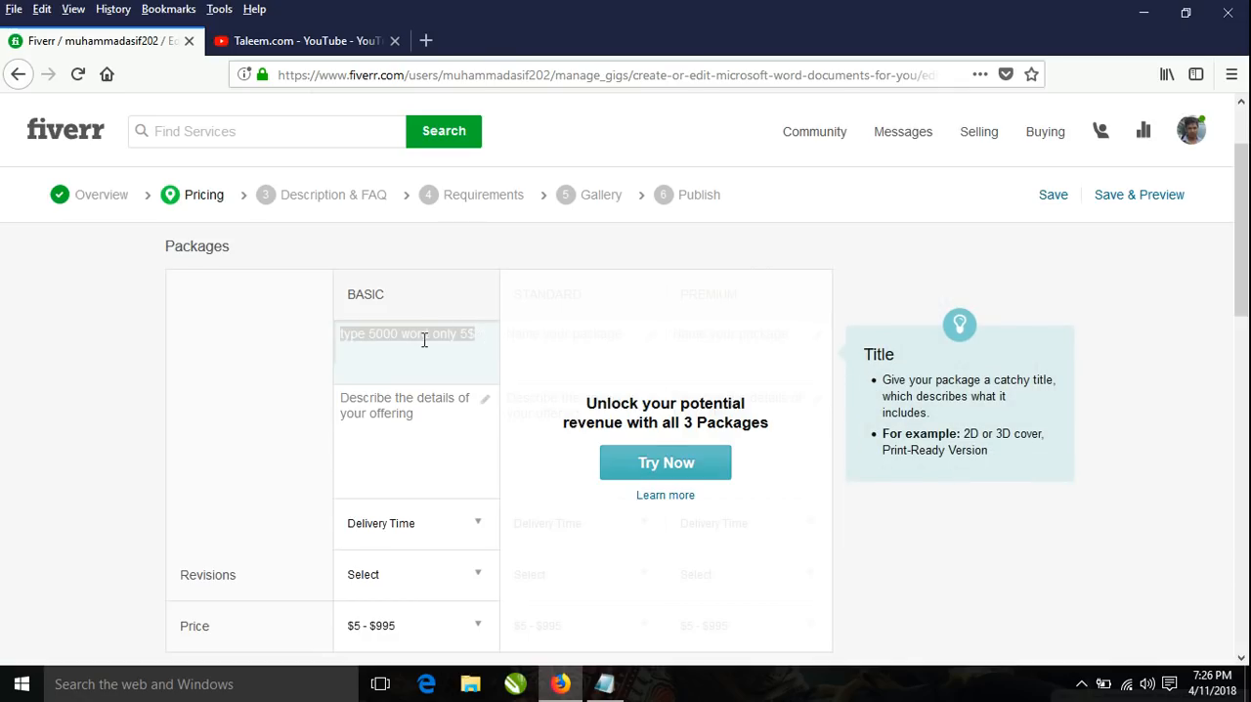
{"action": "right_click", "coordinate": [425, 339]}
{"action": "left_click", "coordinate": [468, 403]}
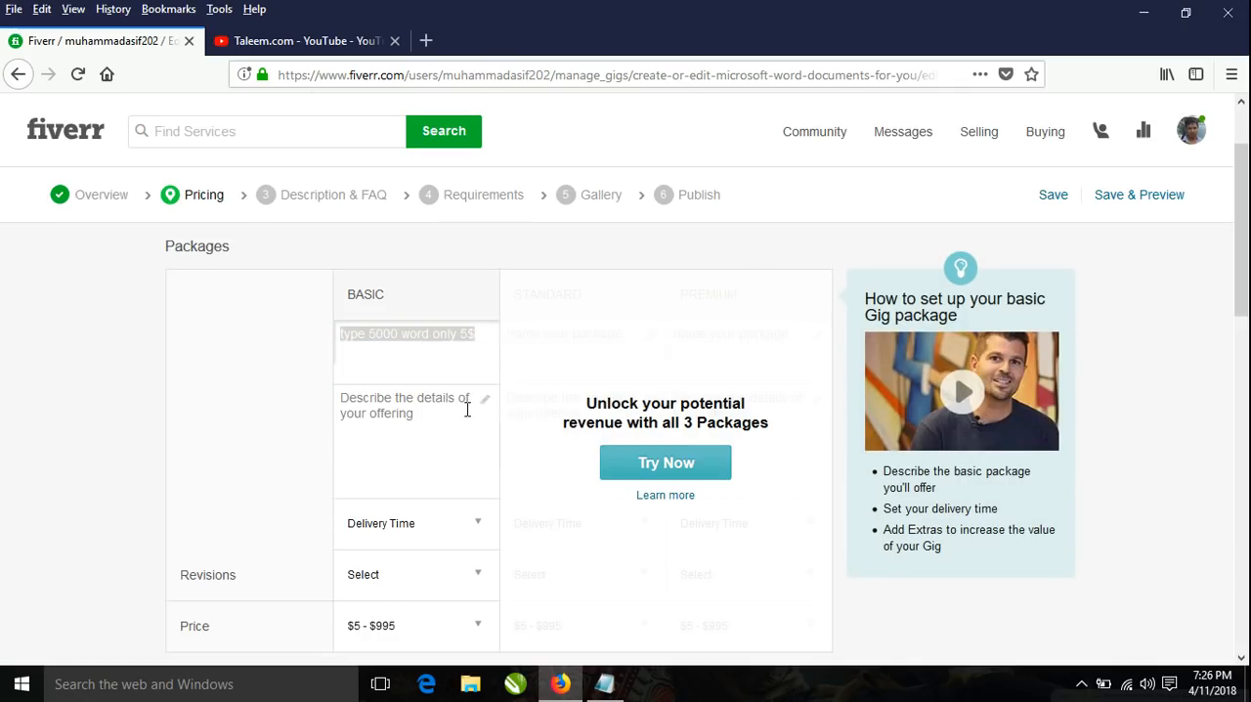
{"action": "left_click", "coordinate": [415, 407]}
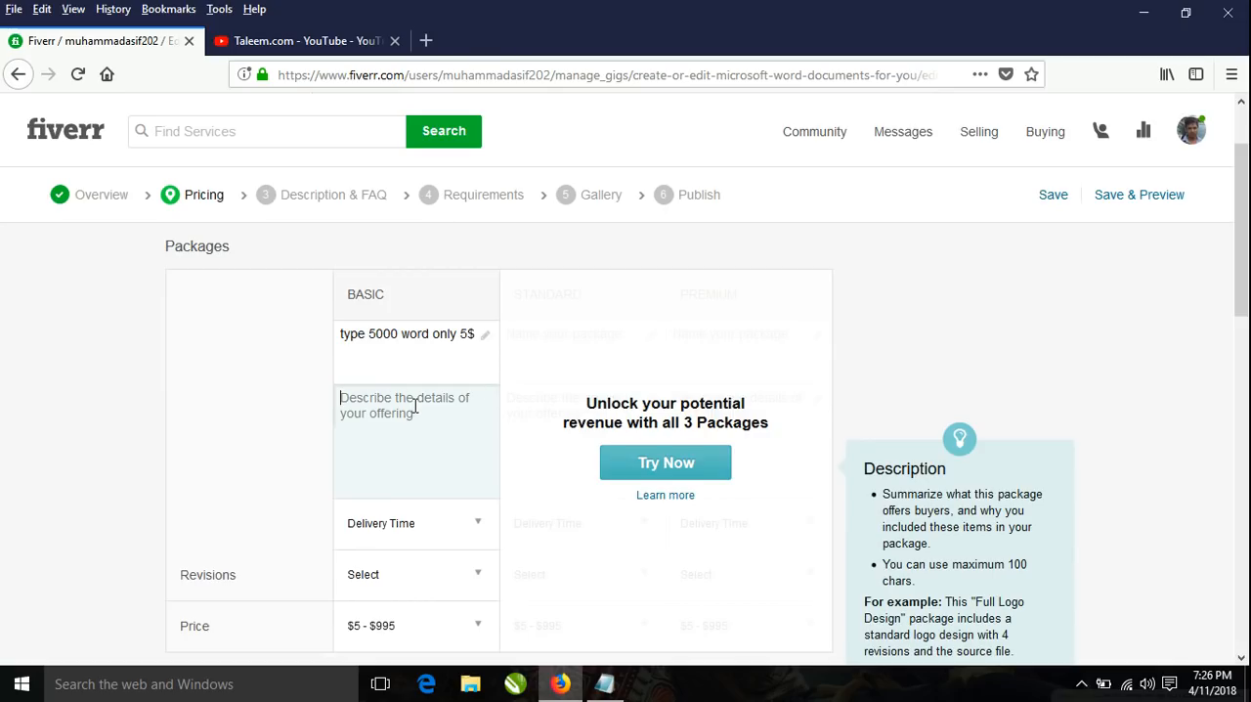
{"action": "key", "text": "ctrl+v"}
{"action": "type", "text": "in"}
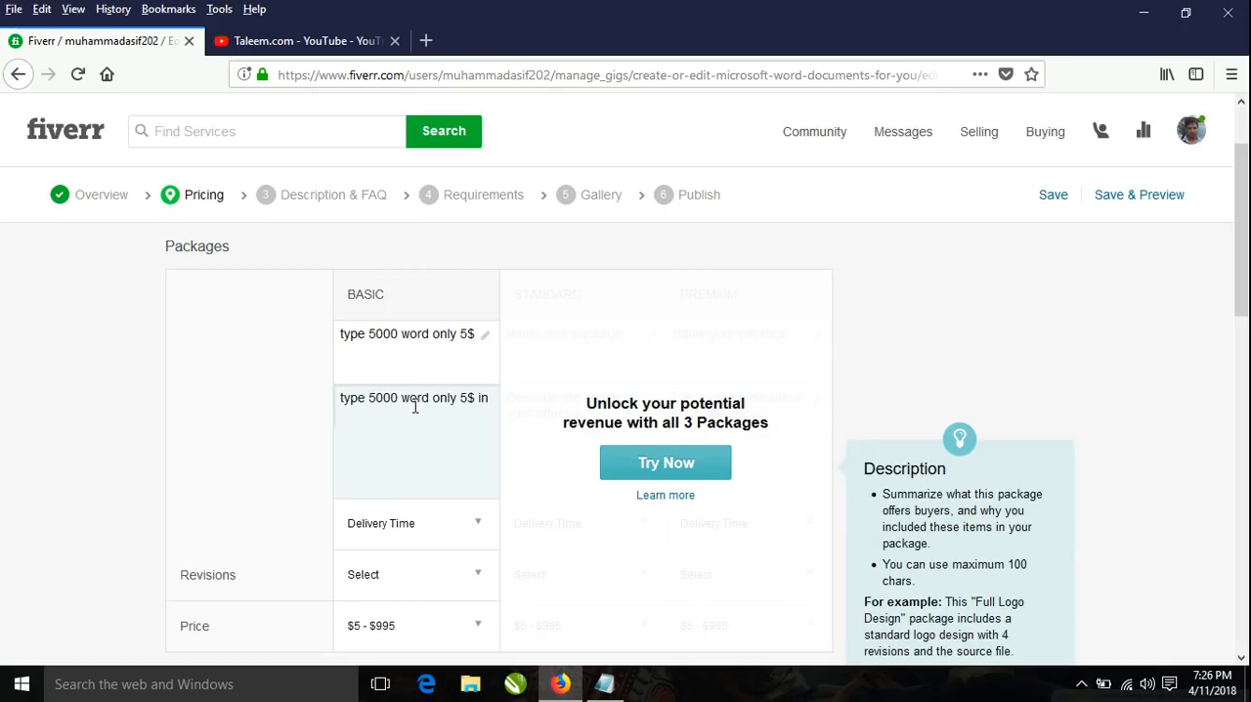
{"action": "type", "text": " 48 hrs"}
- Set the Basic package's delivery time to 2 Days Delivery
{"action": "left_click", "coordinate": [467, 364]}
{"action": "scroll", "coordinate": [466, 366], "scroll_direction": "down", "scroll_amount": 4}
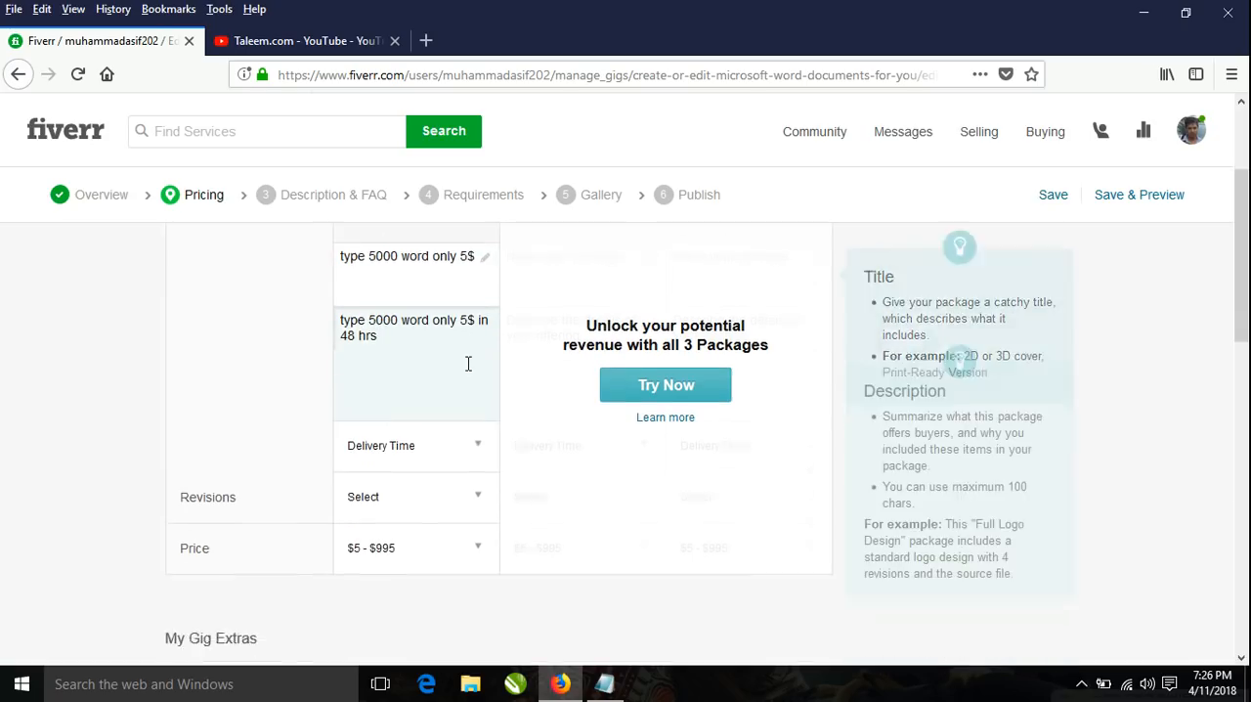
{"action": "scroll", "coordinate": [469, 370], "scroll_direction": "up", "scroll_amount": 2}
{"action": "left_click", "coordinate": [469, 416]}
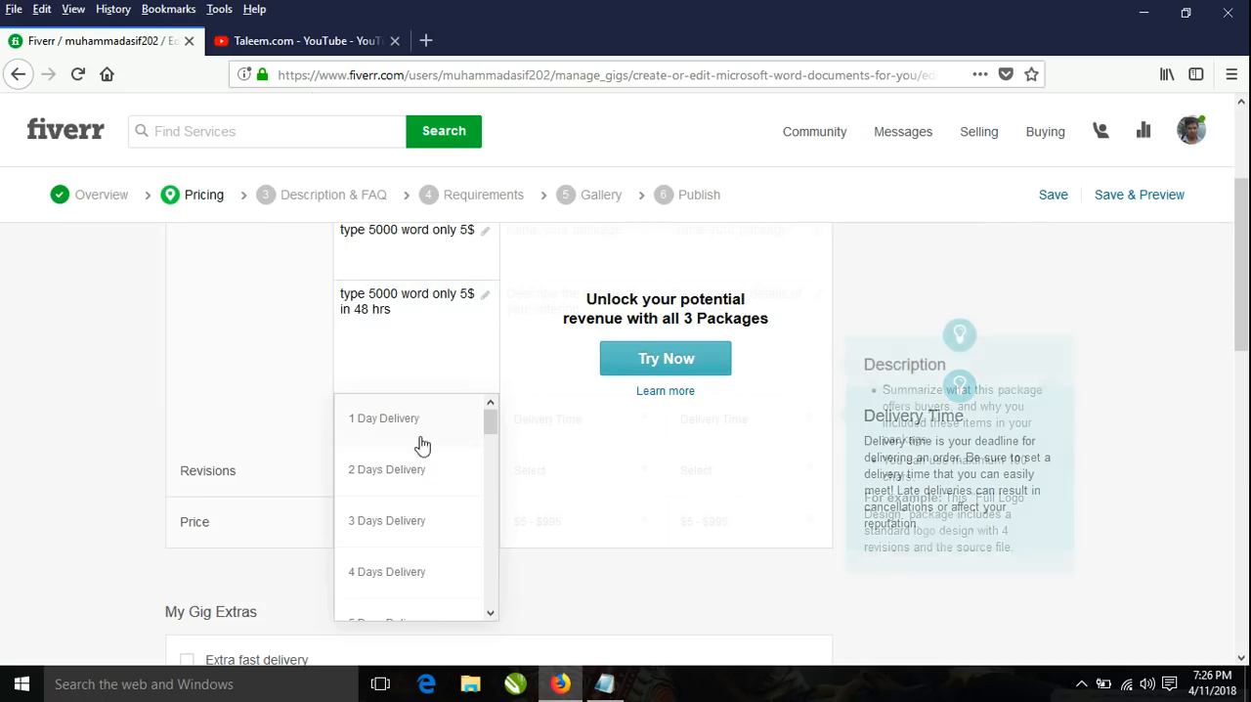
{"action": "left_click", "coordinate": [403, 471]}
{"action": "left_click", "coordinate": [461, 379]}
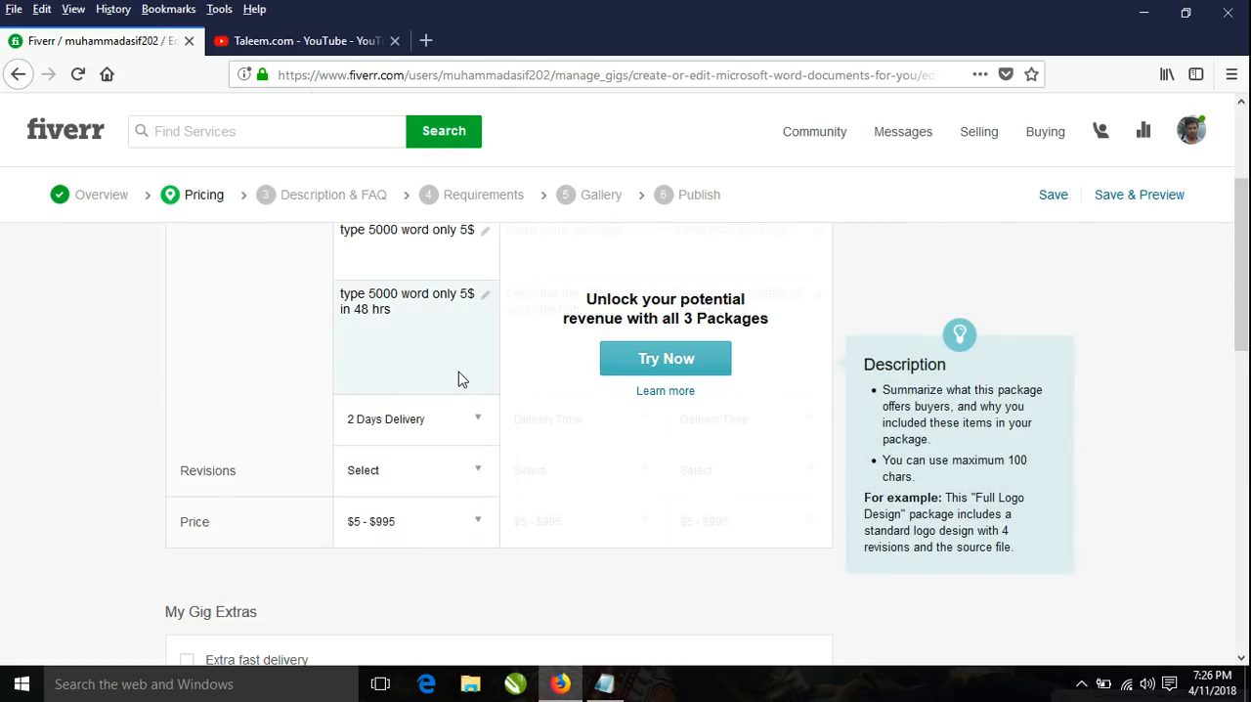
- Set the Basic package's revisions to 2 and its price to $5
{"action": "scroll", "coordinate": [462, 379], "scroll_direction": "down", "scroll_amount": 1}
{"action": "left_click", "coordinate": [475, 368]}
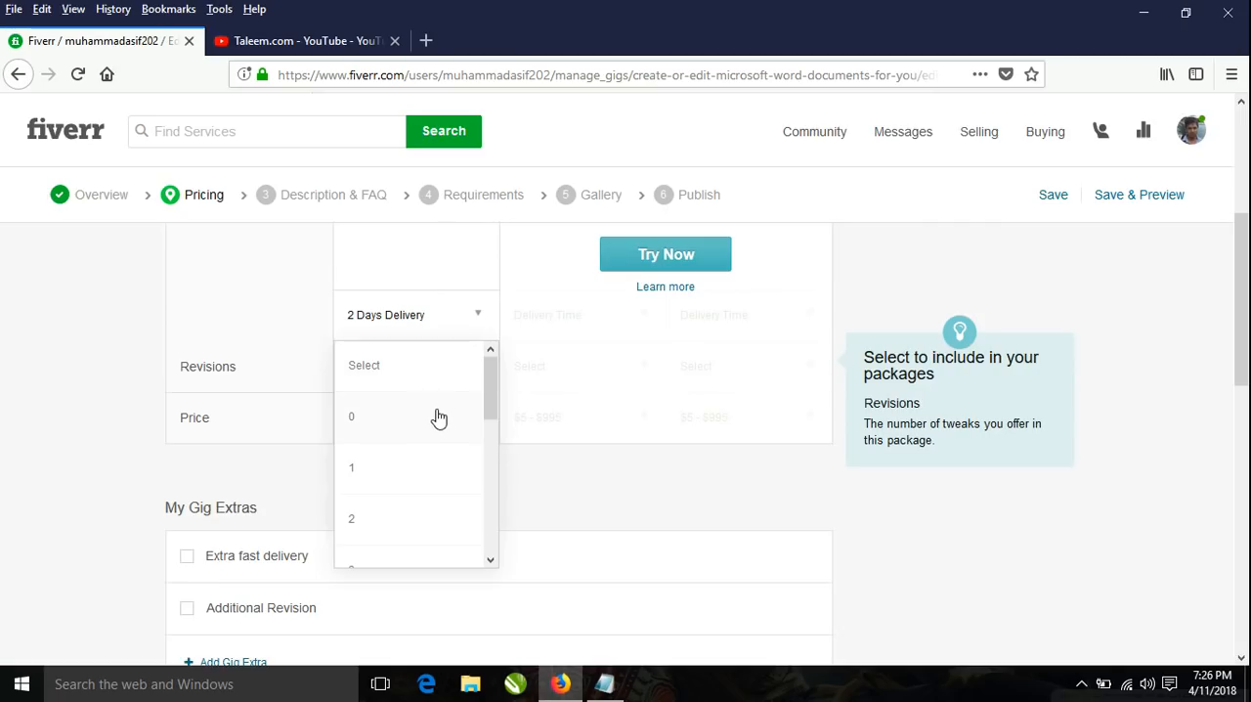
{"action": "scroll", "coordinate": [439, 418], "scroll_direction": "down", "scroll_amount": 1}
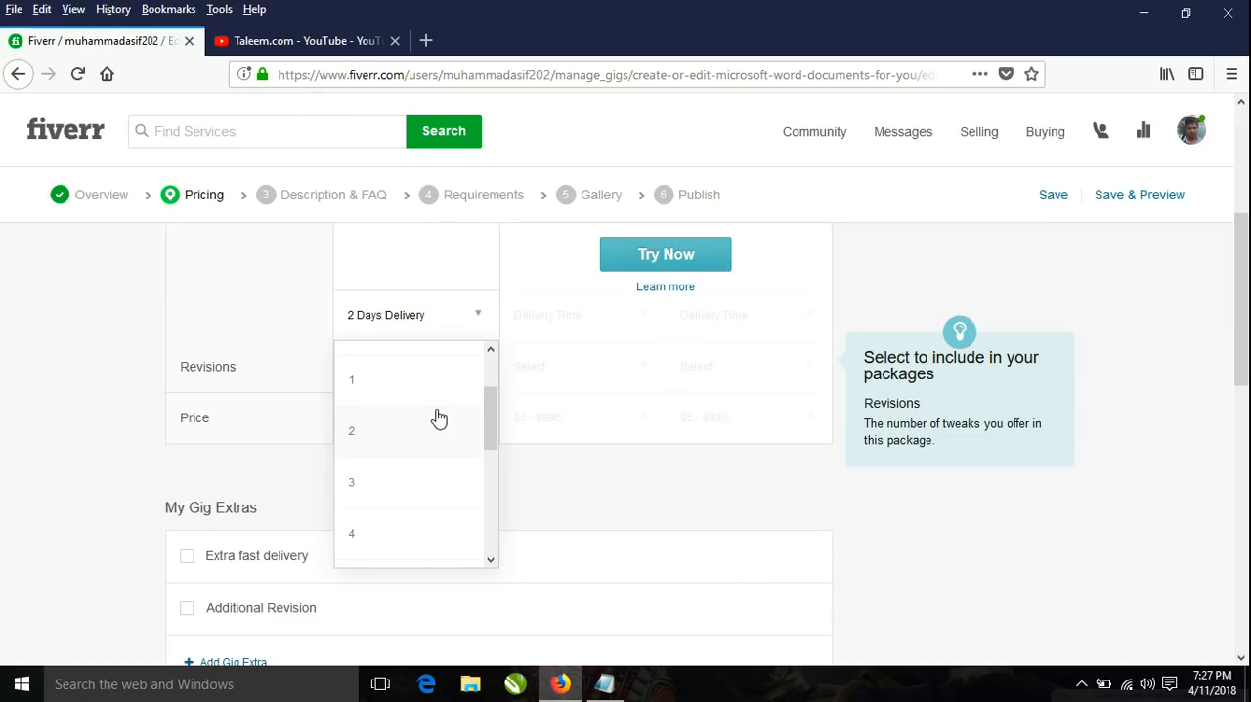
{"action": "left_click", "coordinate": [369, 445]}
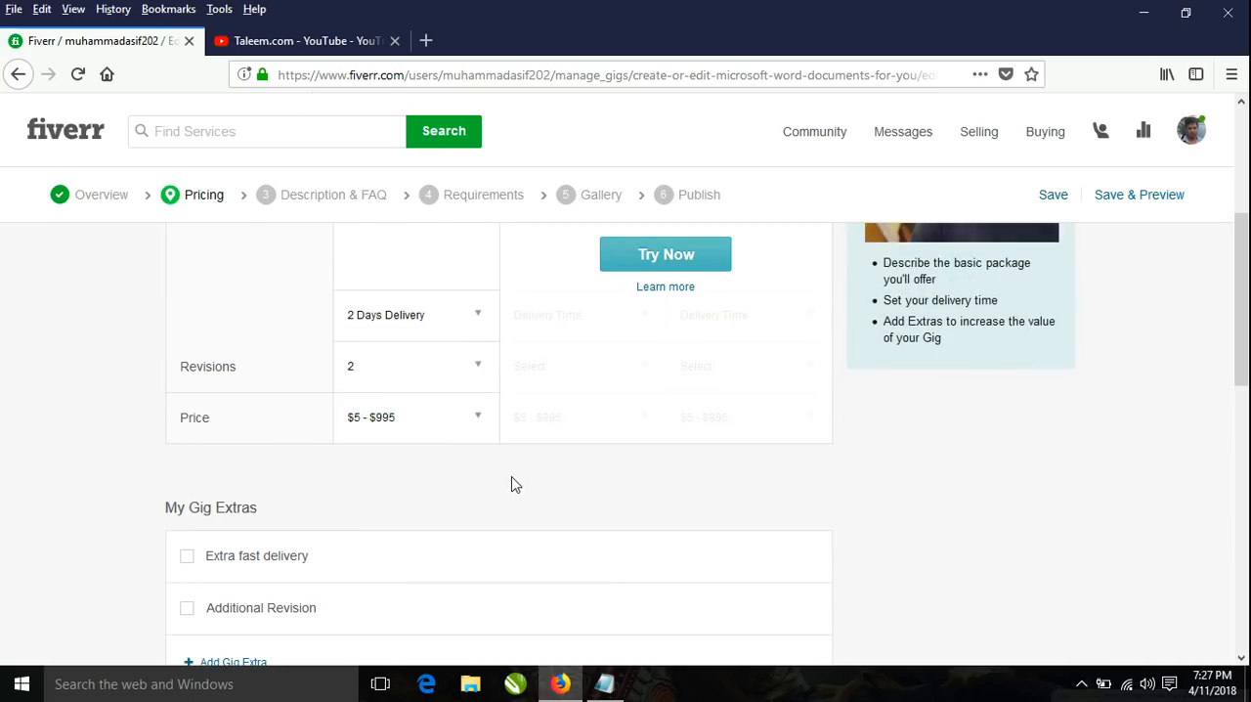
{"action": "left_click", "coordinate": [480, 414]}
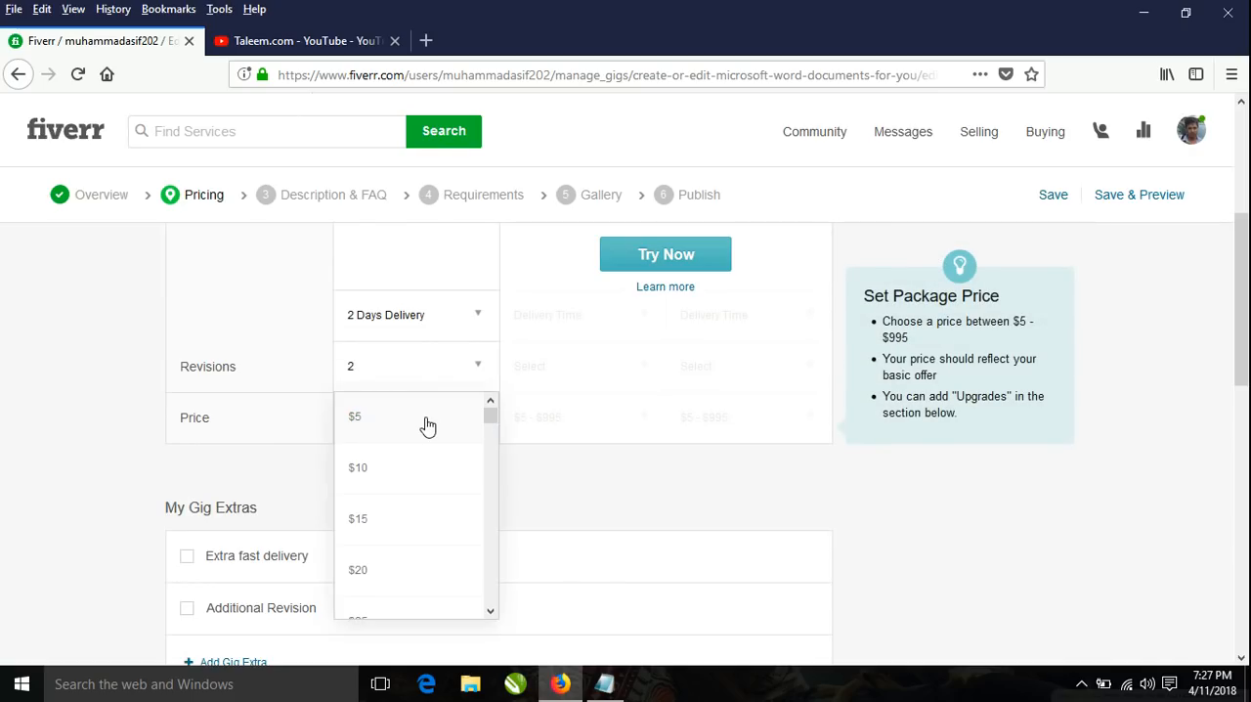
{"action": "left_click", "coordinate": [427, 422]}
- Enable the Extra fast delivery gig extra with delivery in 1 day for an extra $10
{"action": "scroll", "coordinate": [489, 386], "scroll_direction": "down", "scroll_amount": 2}
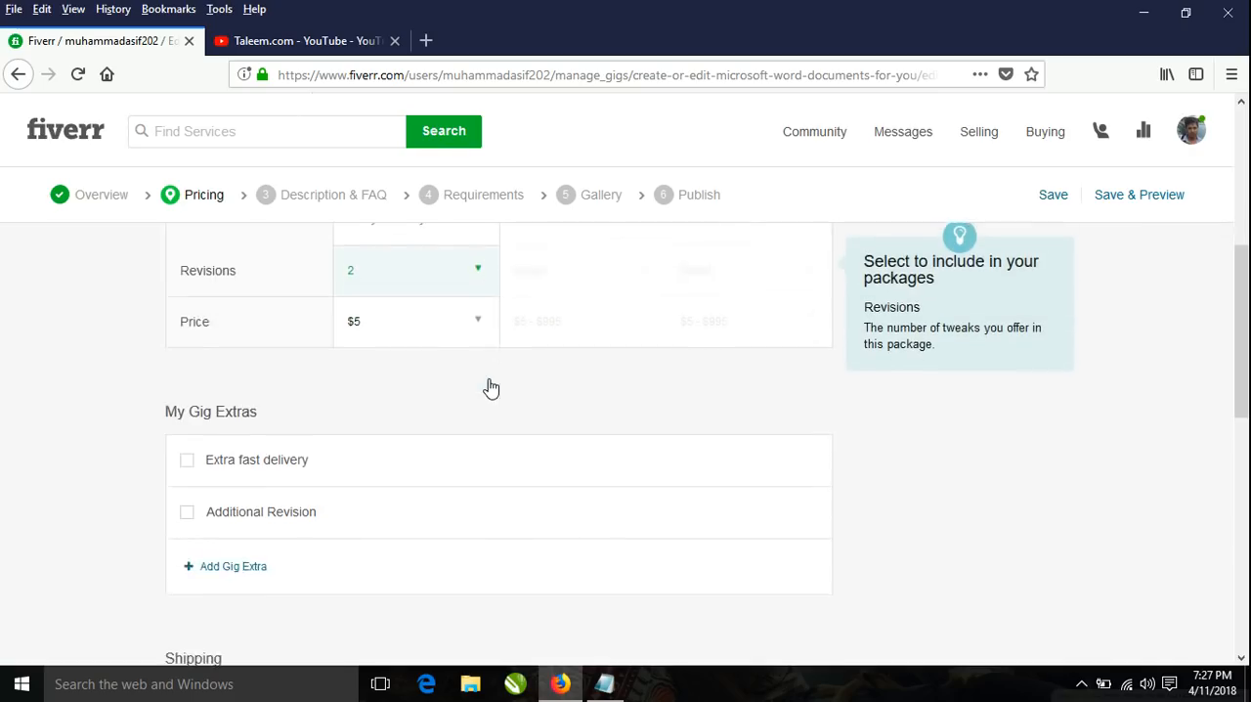
{"action": "scroll", "coordinate": [528, 379], "scroll_direction": "down", "scroll_amount": 2}
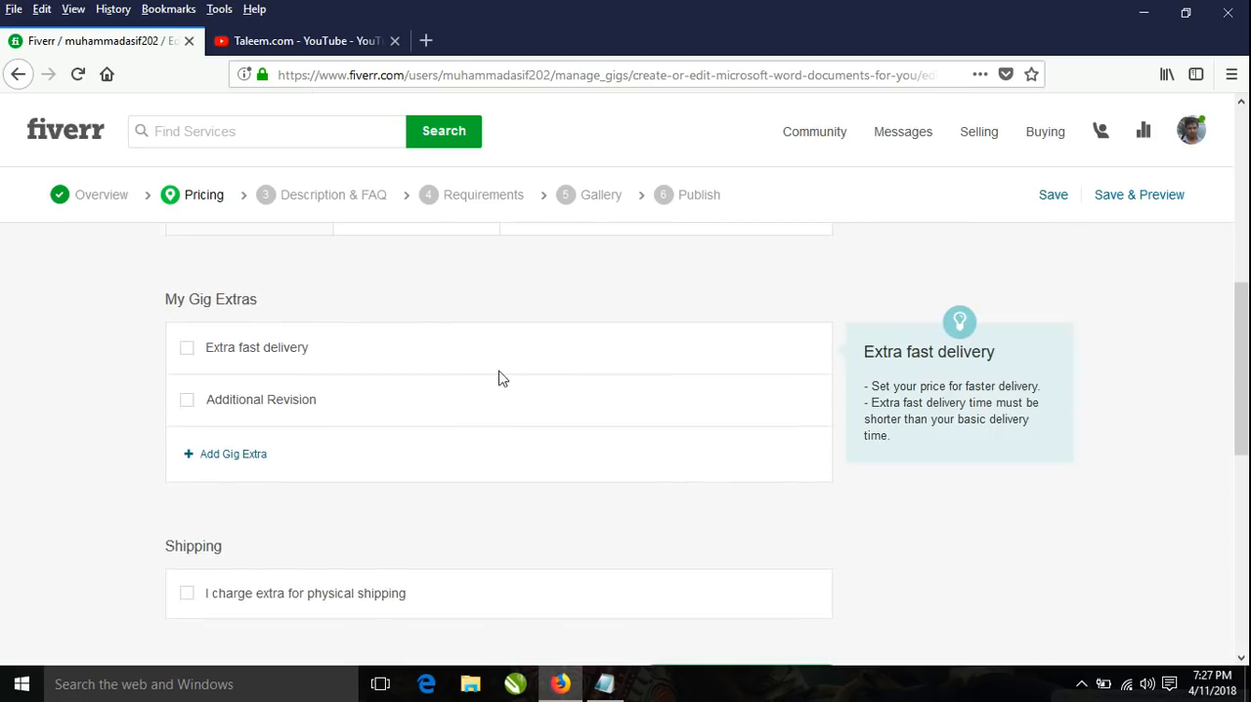
{"action": "left_click", "coordinate": [186, 349]}
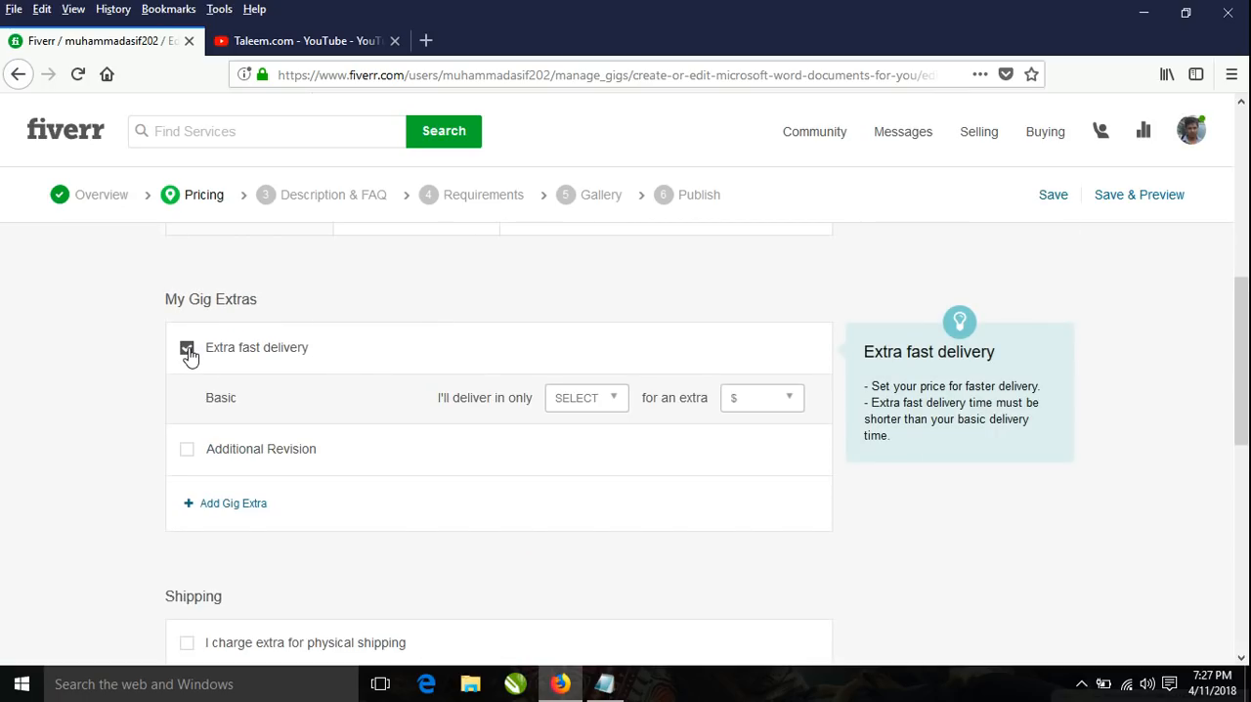
{"action": "left_click", "coordinate": [614, 411]}
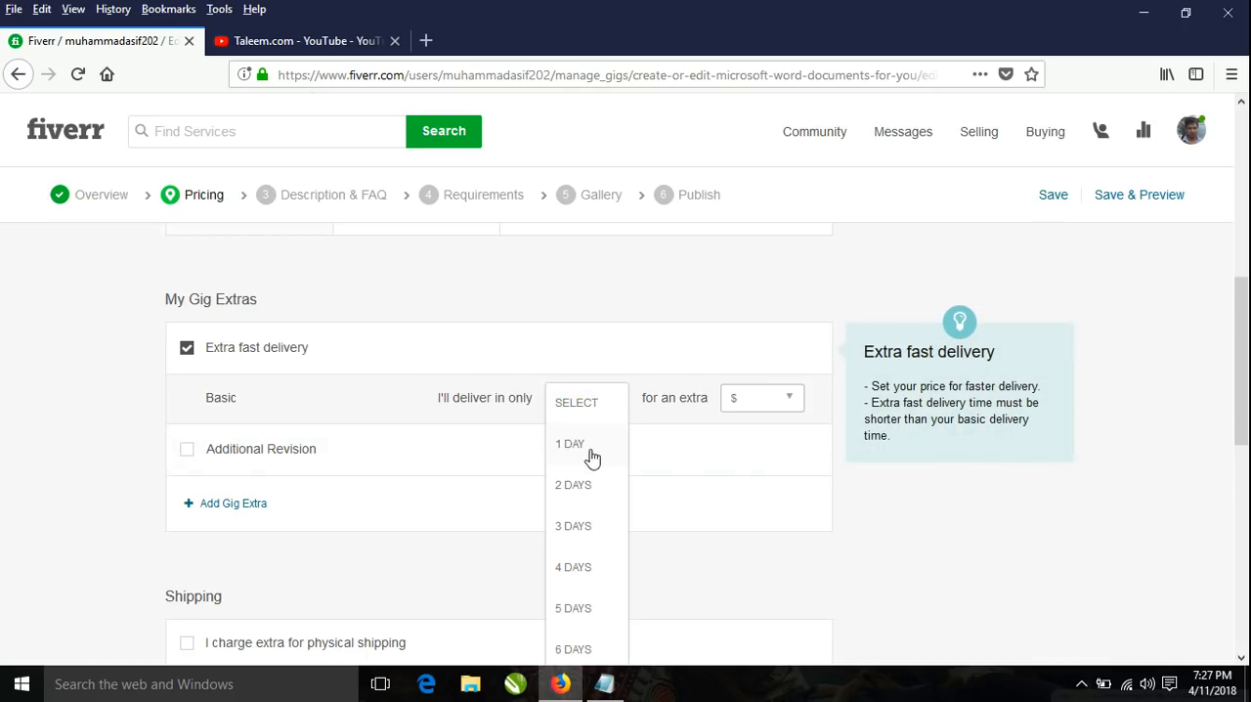
{"action": "left_click", "coordinate": [591, 449]}
{"action": "left_click", "coordinate": [782, 408]}
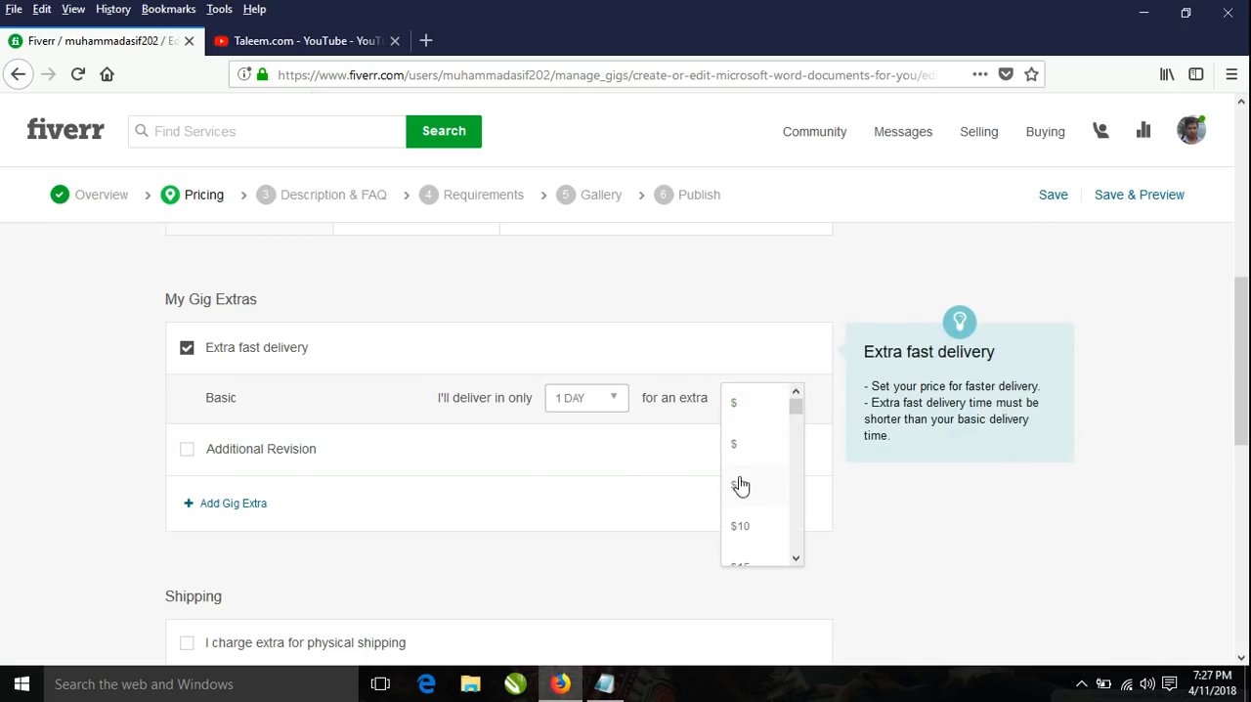
{"action": "left_click", "coordinate": [741, 528]}
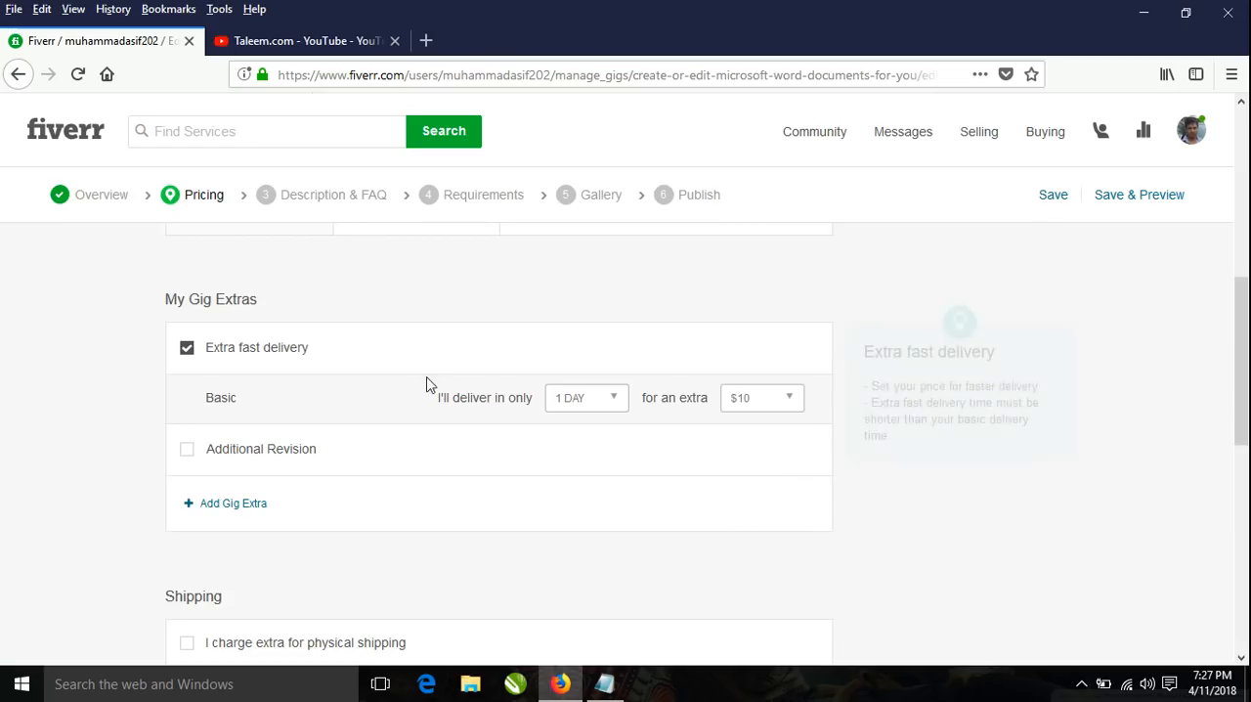
- Enable the Additional Revision gig extra for $5 with 2 additional days, and save the pricing to continue
{"action": "scroll", "coordinate": [427, 384], "scroll_direction": "up", "scroll_amount": 5}
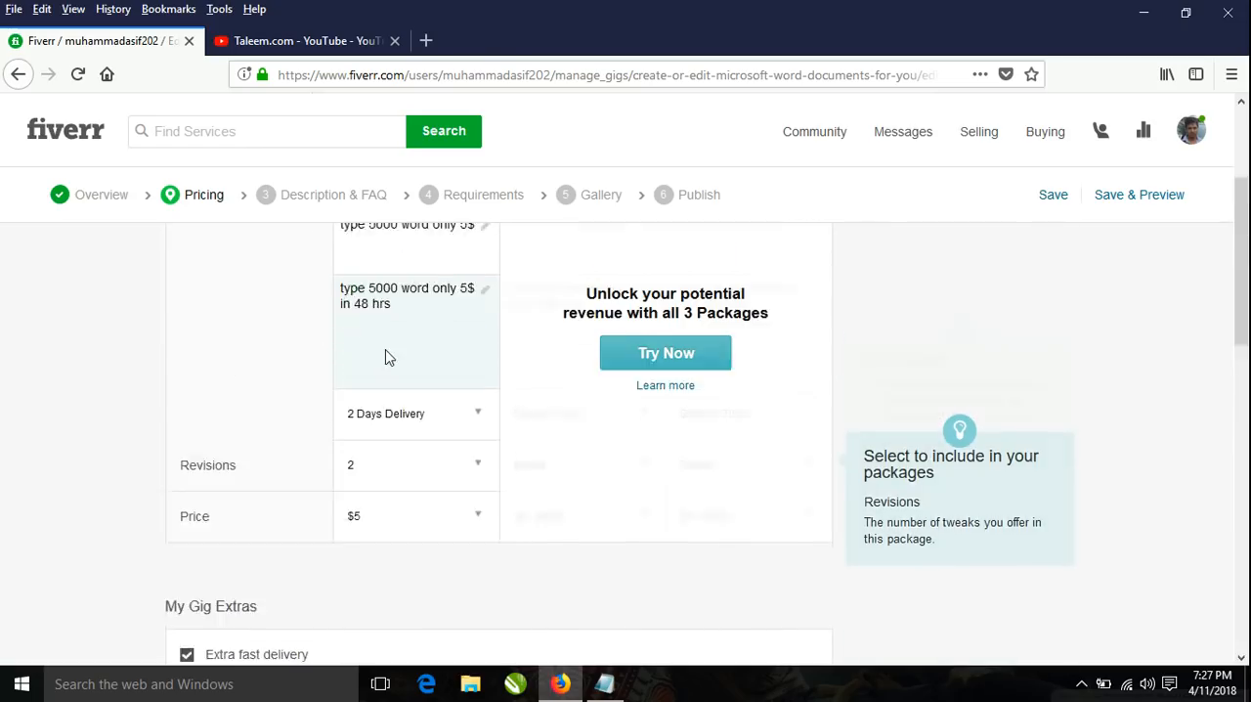
{"action": "scroll", "coordinate": [385, 356], "scroll_direction": "up", "scroll_amount": 1}
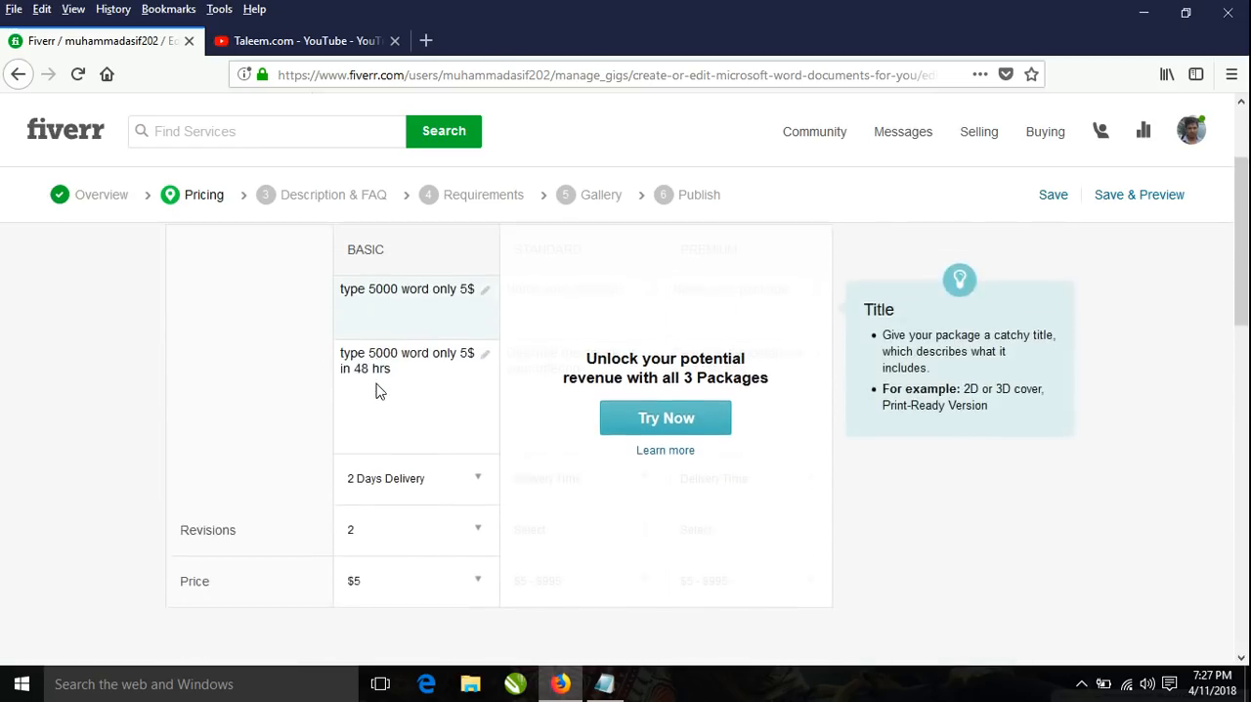
{"action": "scroll", "coordinate": [383, 411], "scroll_direction": "down", "scroll_amount": 1}
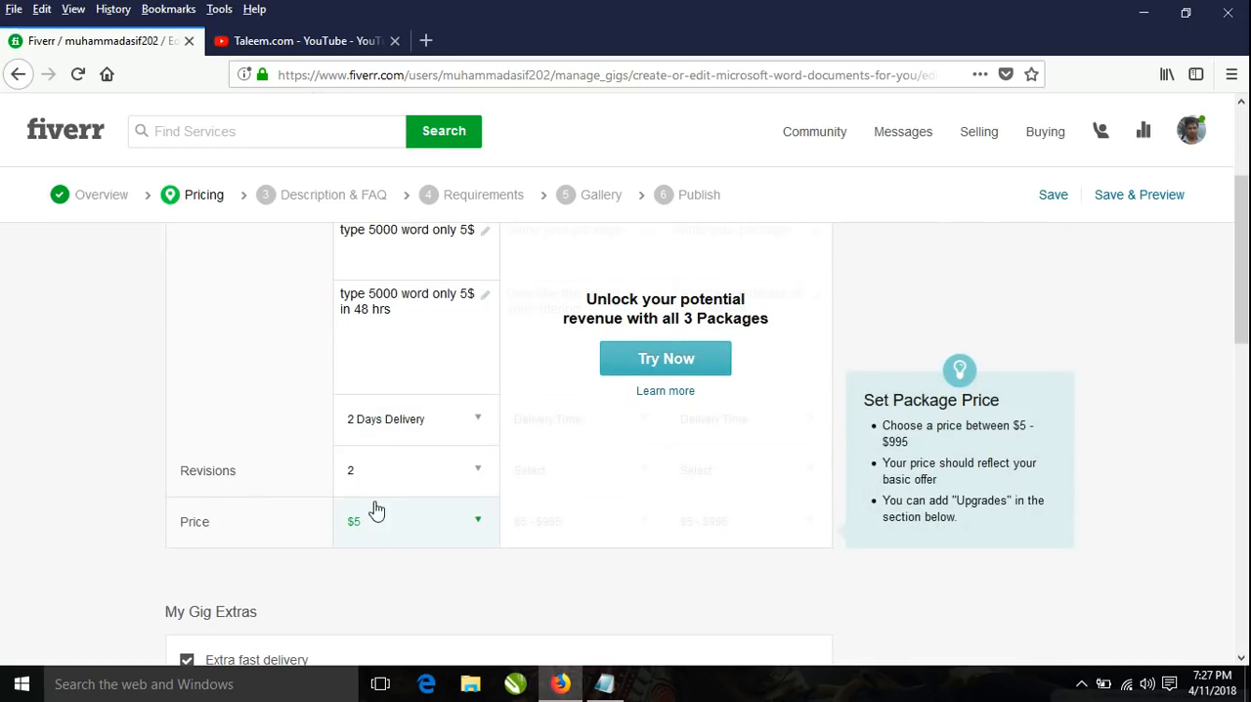
{"action": "scroll", "coordinate": [376, 509], "scroll_direction": "down", "scroll_amount": 7}
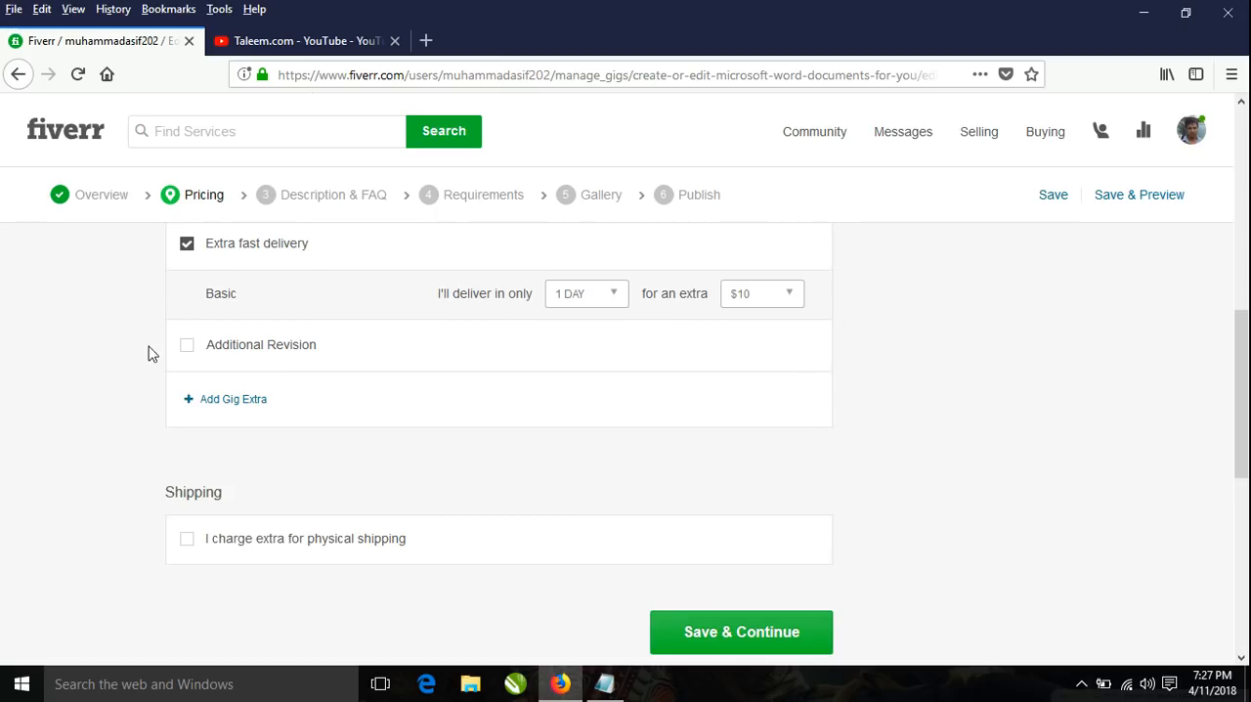
{"action": "left_click", "coordinate": [188, 350]}
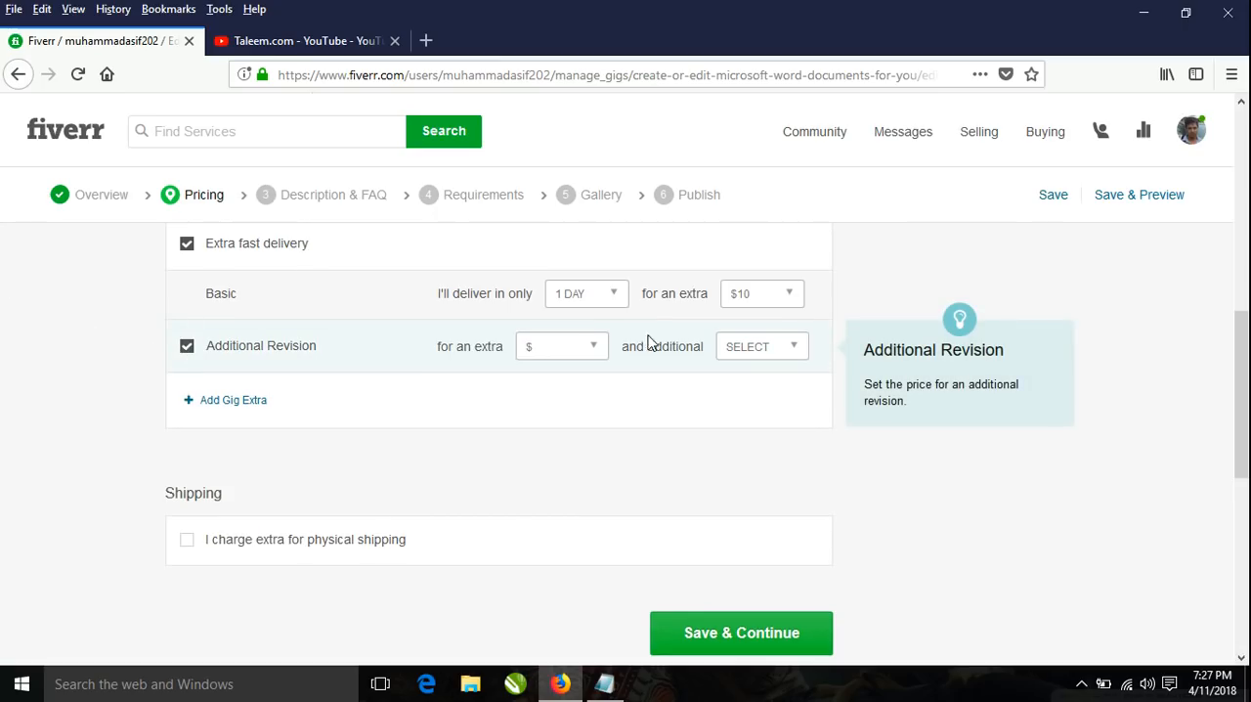
{"action": "left_click", "coordinate": [586, 354]}
{"action": "left_click", "coordinate": [562, 399]}
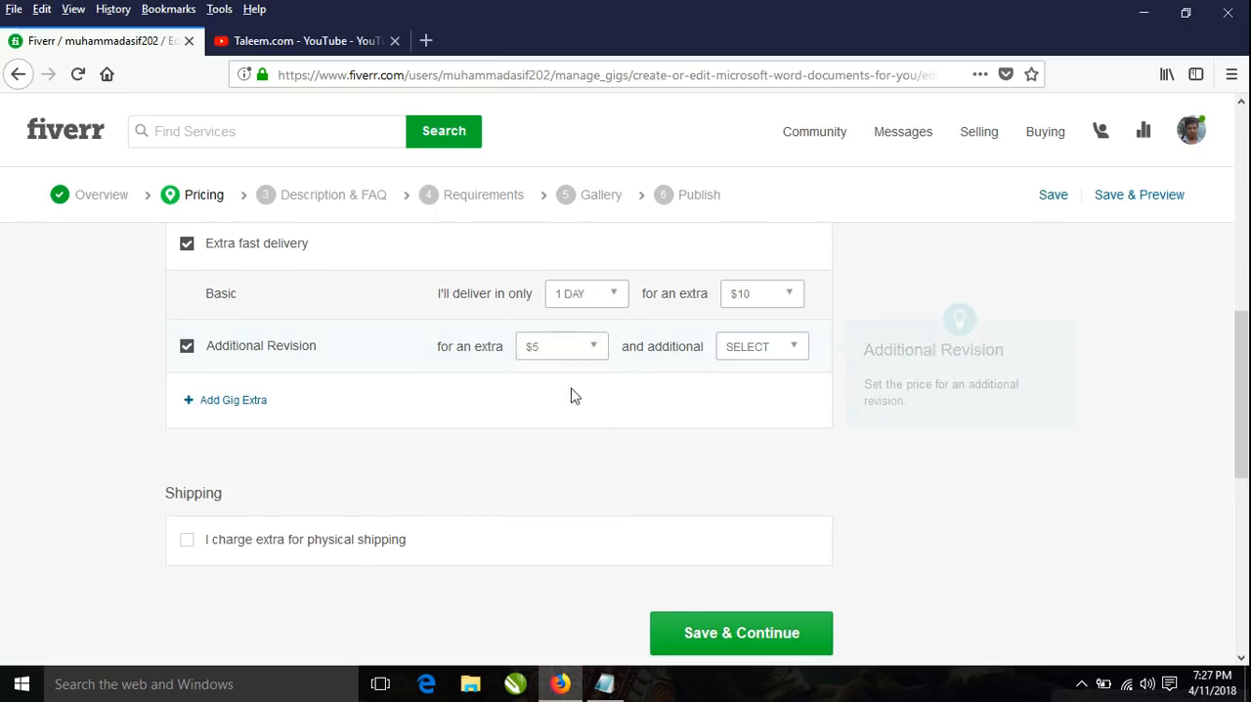
{"action": "left_click", "coordinate": [785, 350]}
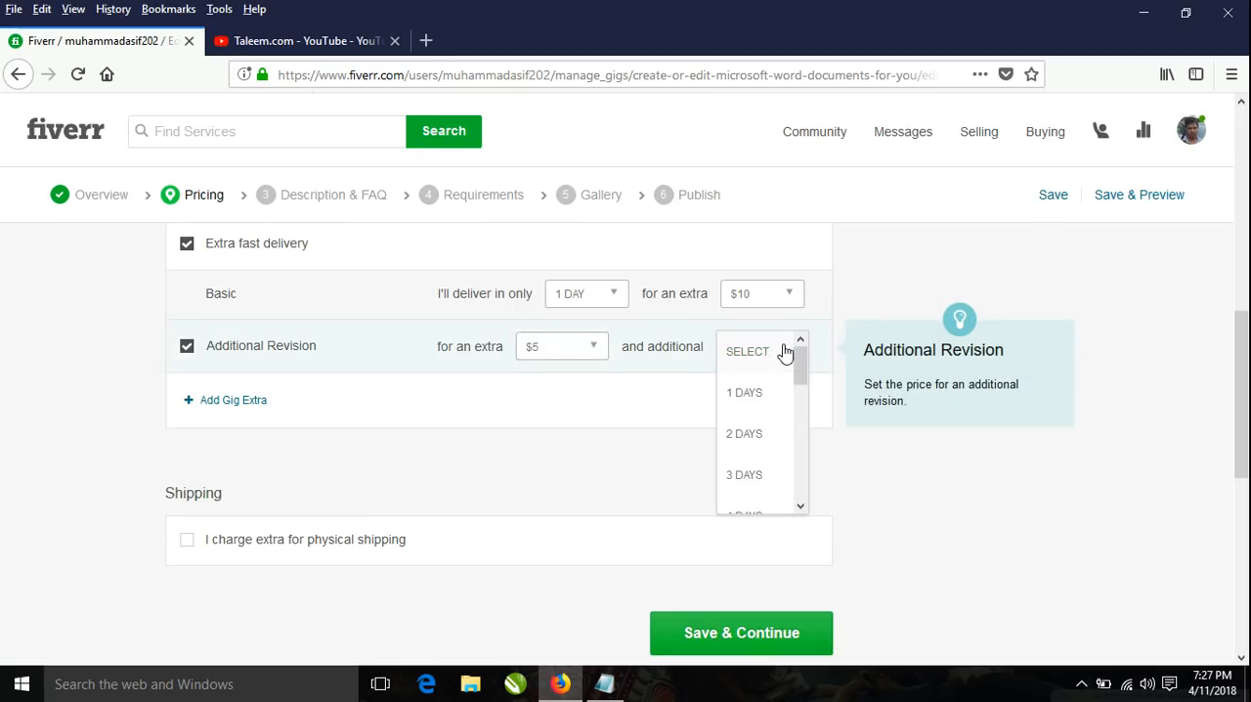
{"action": "left_click", "coordinate": [746, 436]}
{"action": "scroll", "coordinate": [642, 399], "scroll_direction": "down", "scroll_amount": 2}
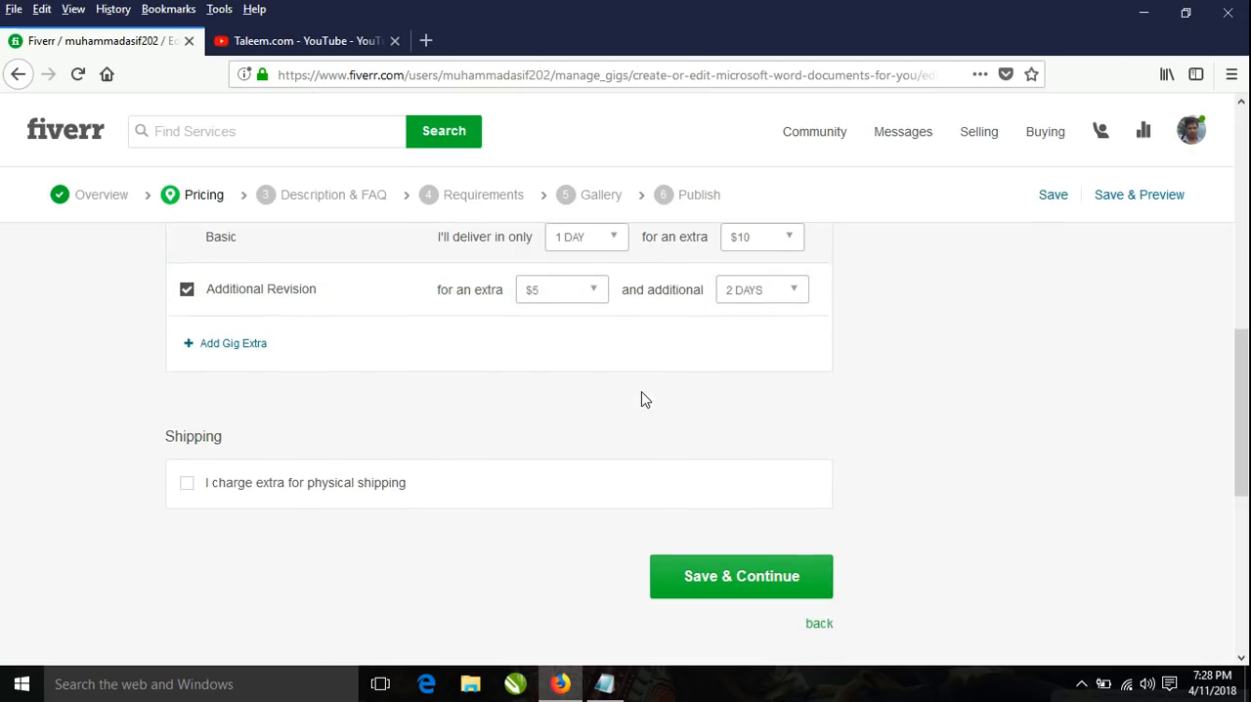
{"action": "left_click", "coordinate": [743, 532]}
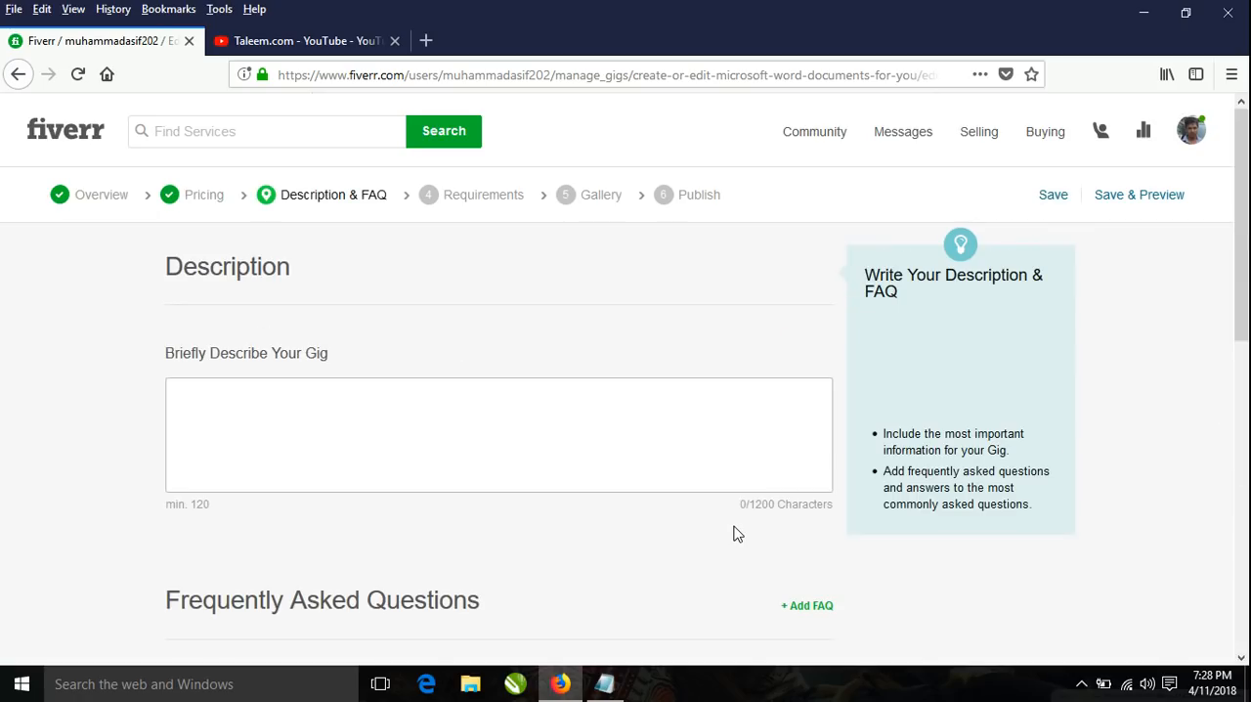
- Switch to Notepad and copy the entire prepared gig text
{"action": "left_click", "coordinate": [335, 416]}
{"action": "scroll", "coordinate": [407, 418], "scroll_direction": "down", "scroll_amount": 10}
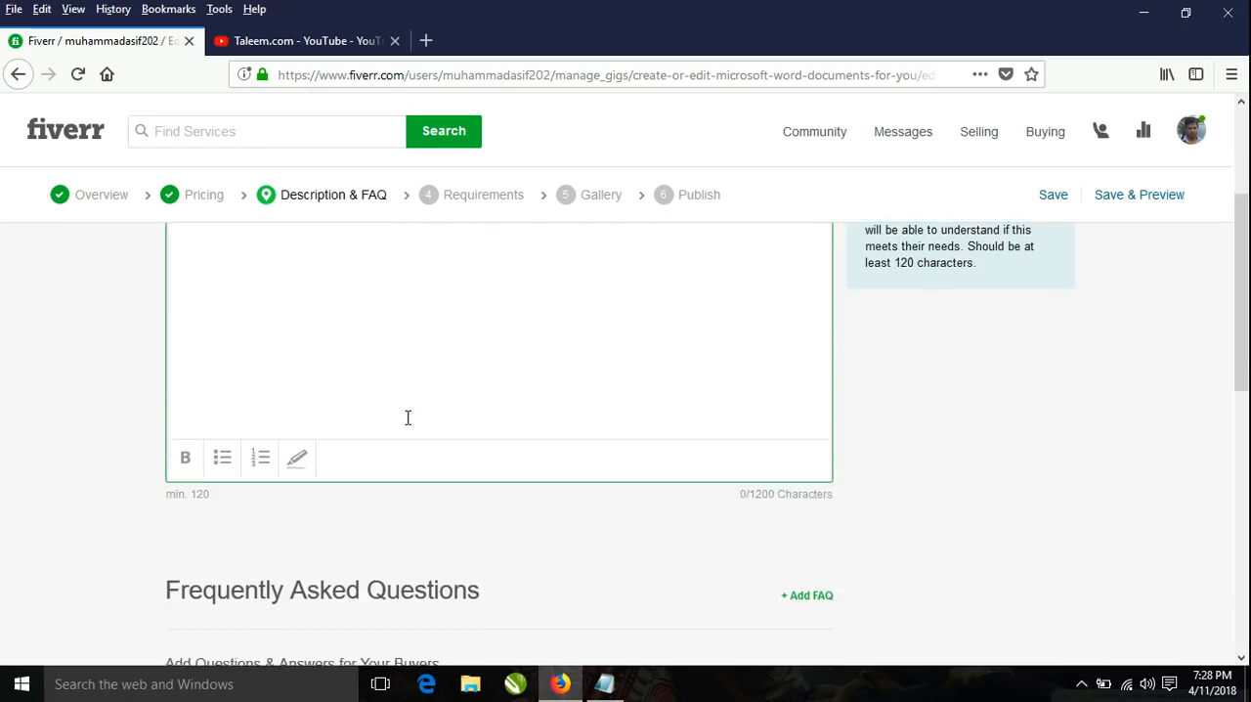
{"action": "scroll", "coordinate": [401, 503], "scroll_direction": "up", "scroll_amount": 6}
{"action": "scroll", "coordinate": [400, 489], "scroll_direction": "up", "scroll_amount": 5}
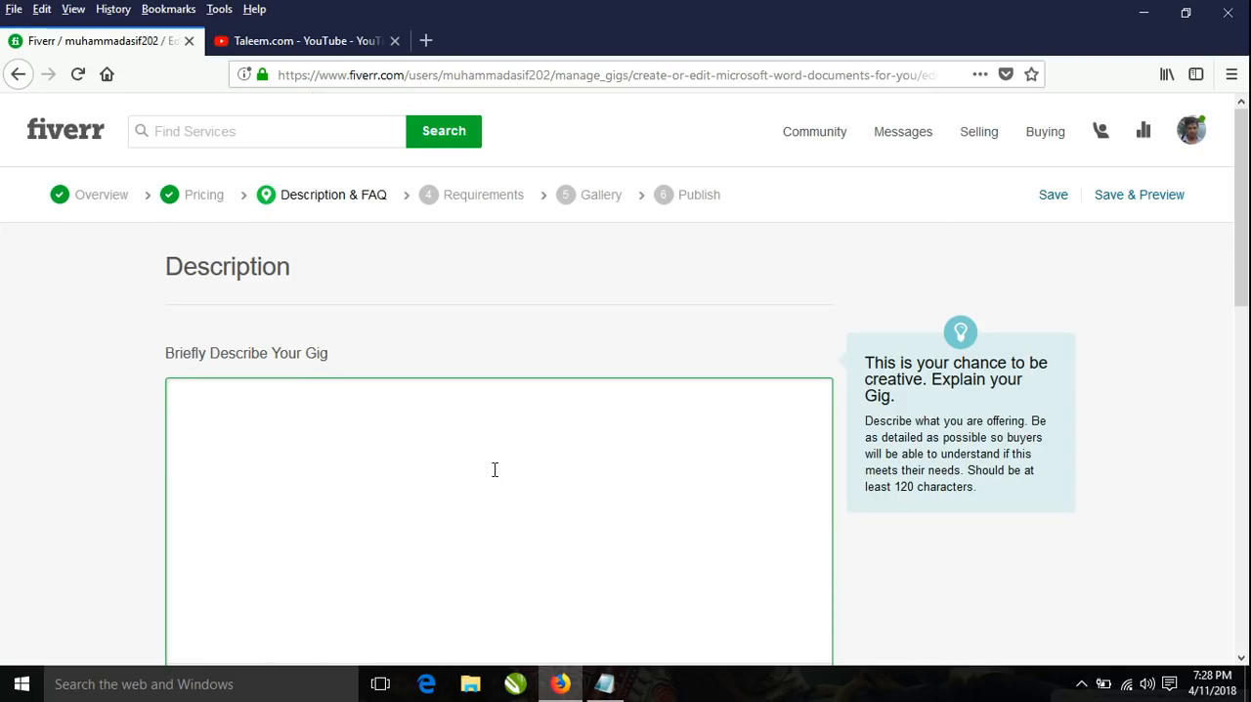
{"action": "left_click", "coordinate": [604, 682]}
{"action": "scroll", "coordinate": [533, 400], "scroll_direction": "down", "scroll_amount": 2}
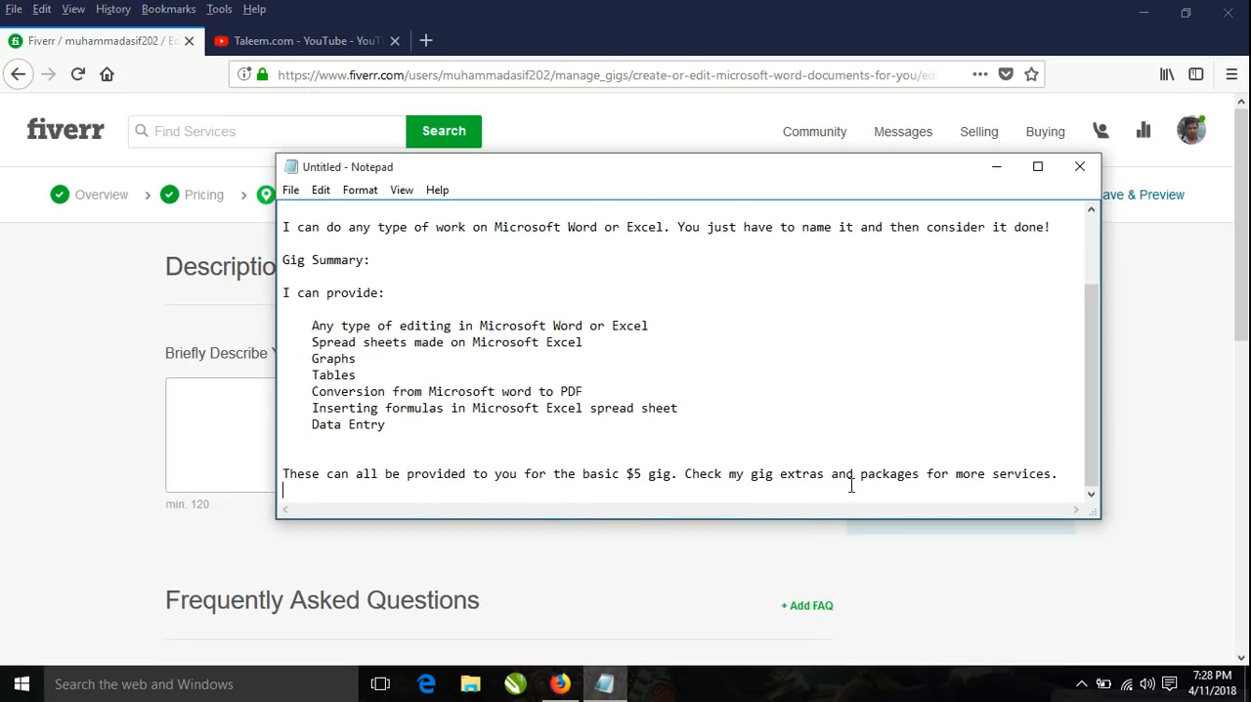
{"action": "left_click", "coordinate": [1068, 478]}
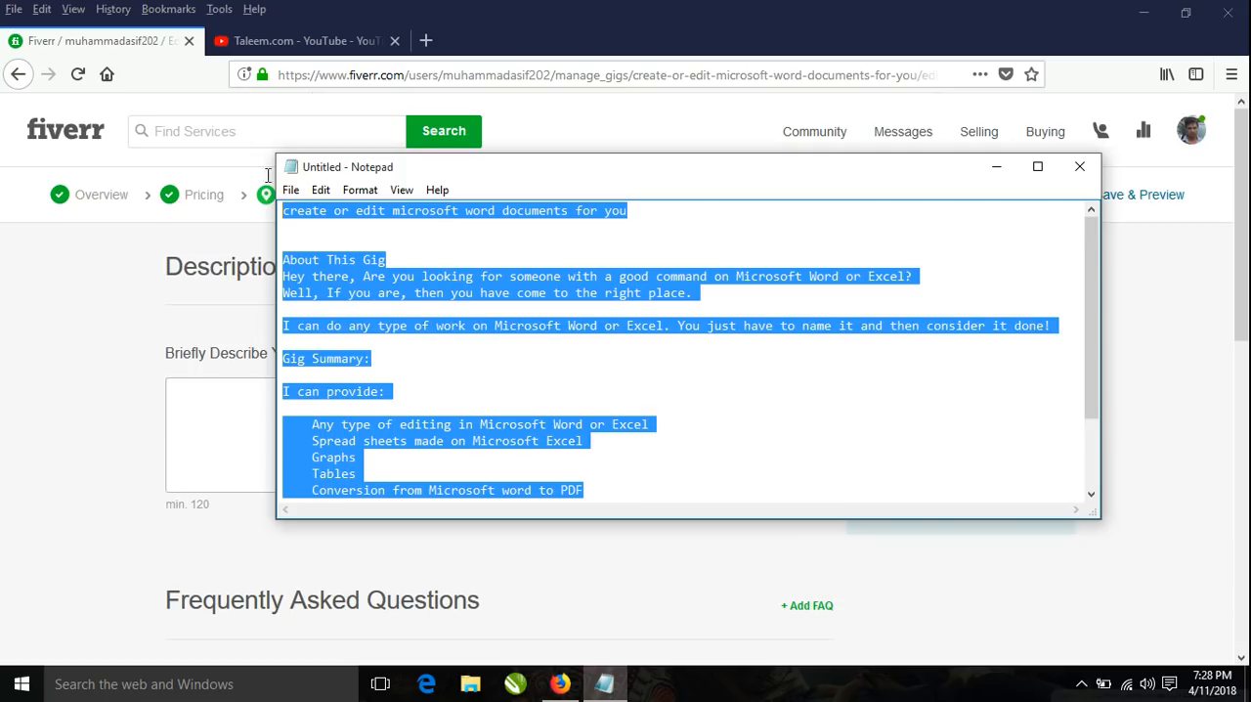
{"action": "left_click_drag", "start_coordinate": [290, 212], "coordinate": [505, 575]}
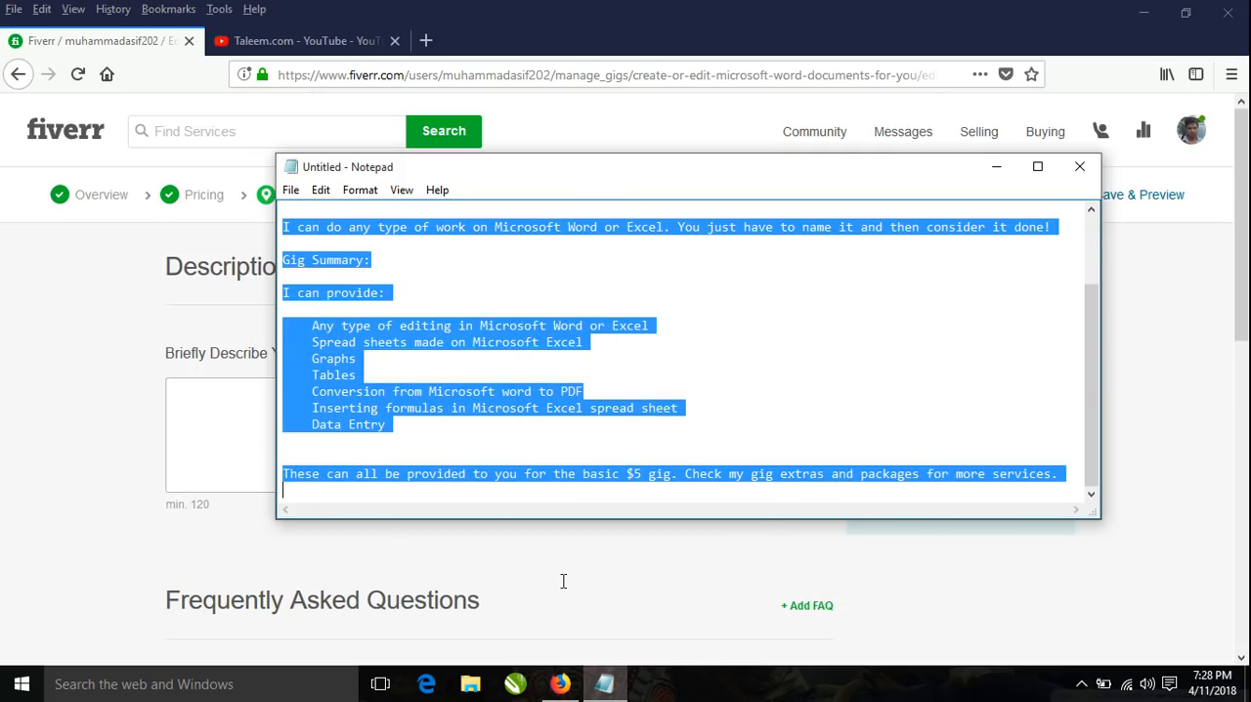
{"action": "right_click", "coordinate": [514, 477]}
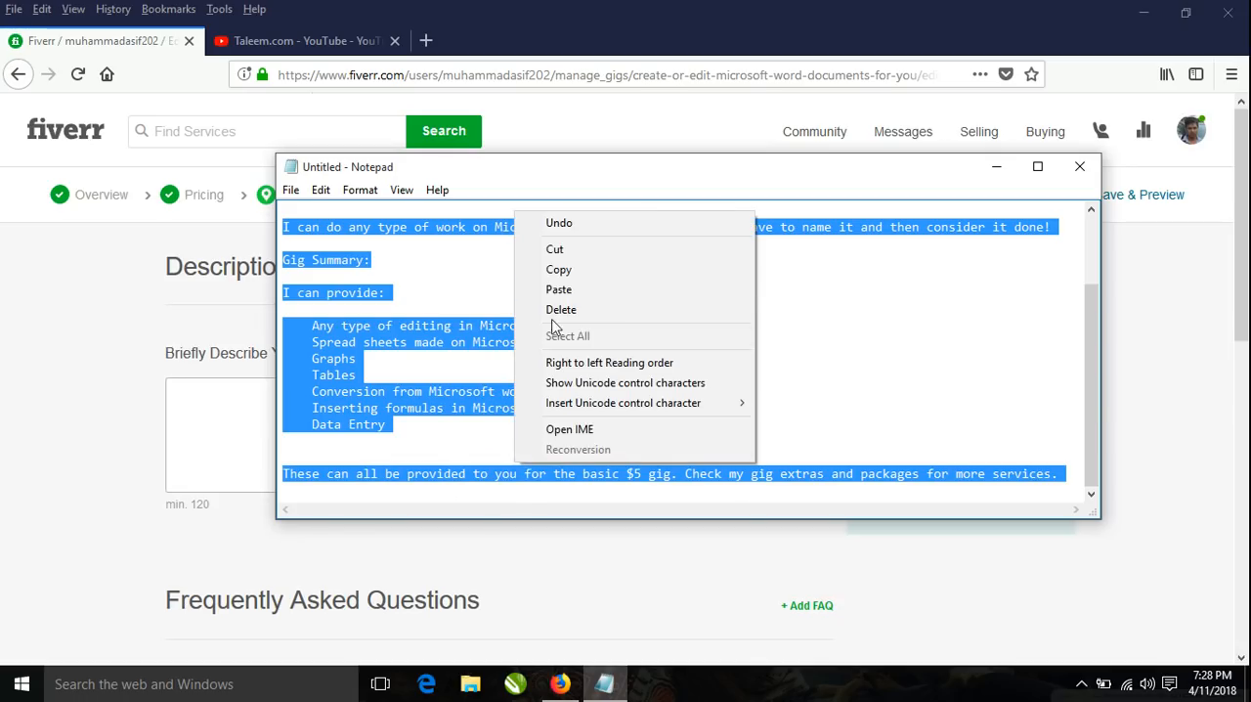
{"action": "left_click", "coordinate": [558, 270]}
- Paste the copied text into the gig's description on Fiverr
{"action": "left_click", "coordinate": [172, 393]}
{"action": "right_click", "coordinate": [202, 397]}
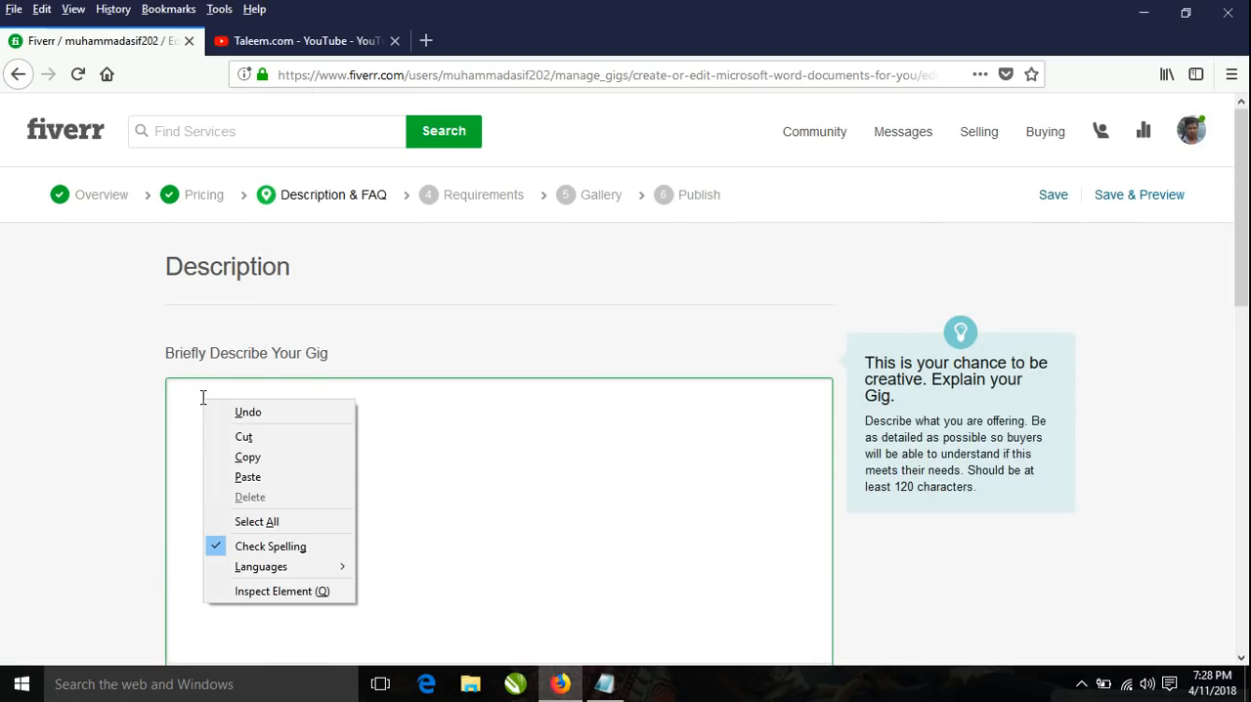
{"action": "left_click", "coordinate": [248, 477]}
- Make the description's opening line "create or edit microsoft word documents for you" bold
{"action": "scroll", "coordinate": [402, 434], "scroll_direction": "up", "scroll_amount": 5}
{"action": "left_click_drag", "start_coordinate": [495, 399], "coordinate": [176, 400]}
{"action": "scroll", "coordinate": [323, 449], "scroll_direction": "down", "scroll_amount": 4}
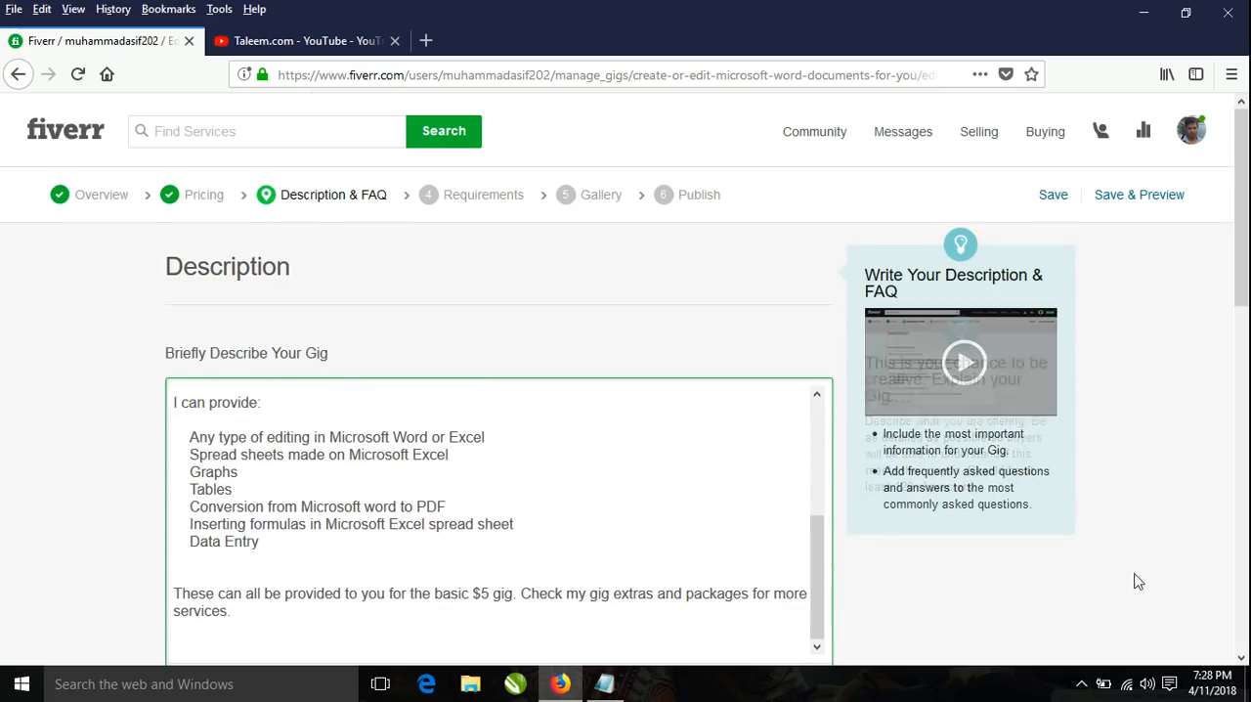
{"action": "scroll", "coordinate": [1236, 300], "scroll_direction": "down", "scroll_amount": 2}
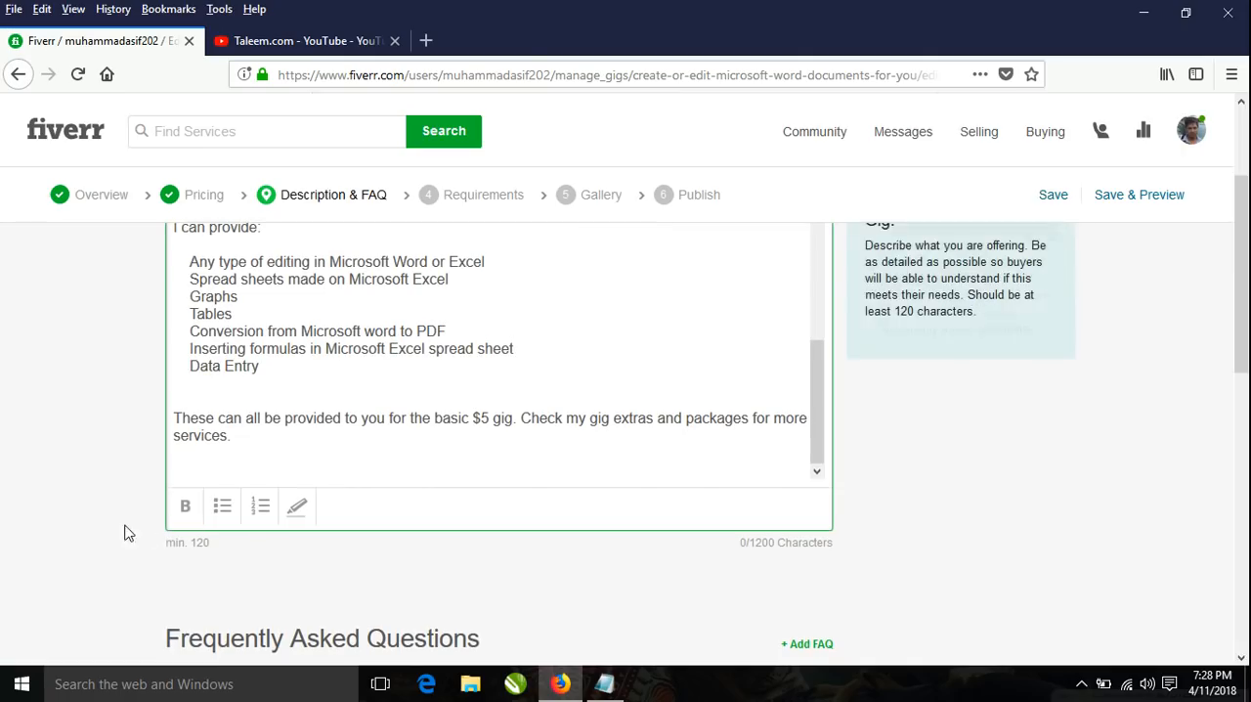
{"action": "left_click", "coordinate": [185, 506]}
{"action": "scroll", "coordinate": [335, 389], "scroll_direction": "up", "scroll_amount": 3}
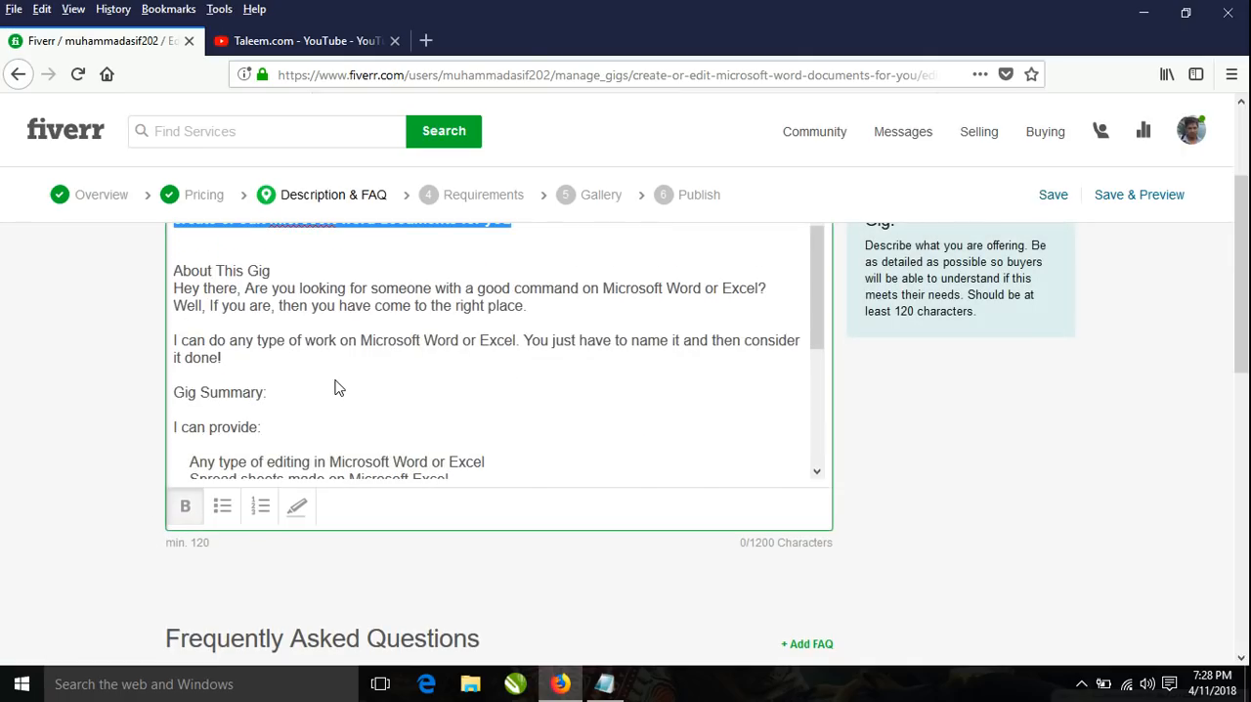
{"action": "scroll", "coordinate": [323, 393], "scroll_direction": "up", "scroll_amount": 4}
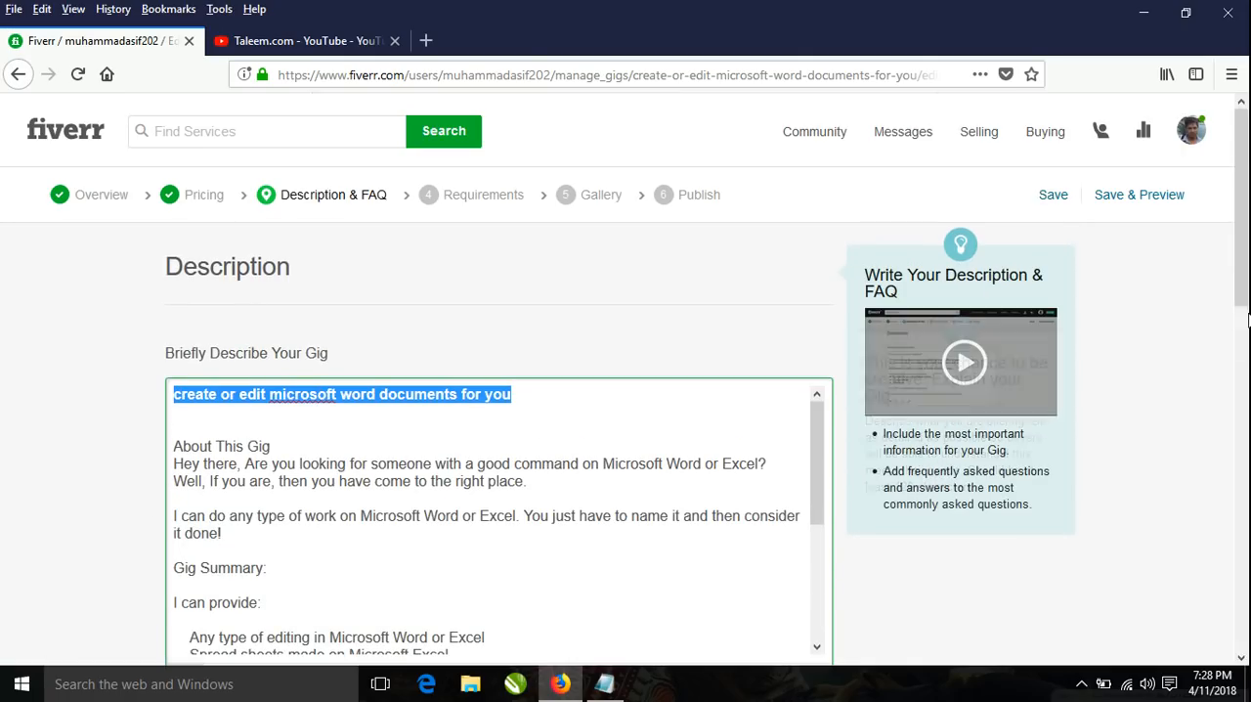
{"action": "scroll", "coordinate": [225, 391], "scroll_direction": "down", "scroll_amount": 3}
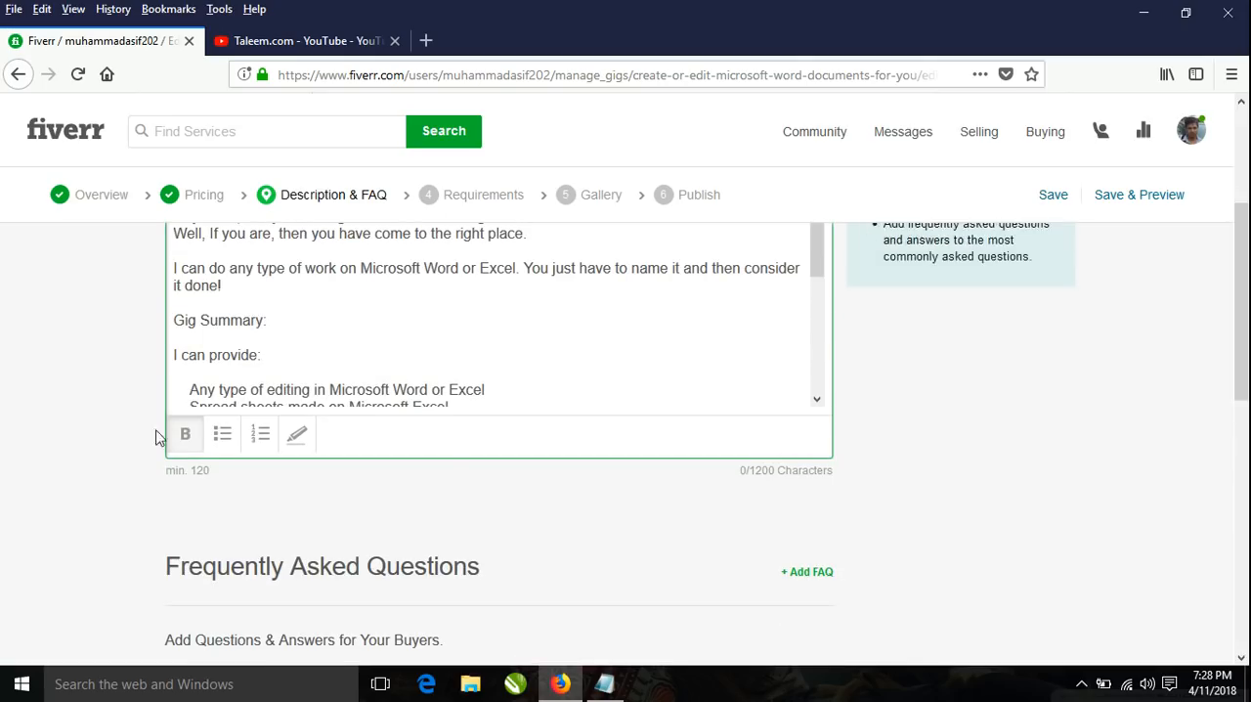
{"action": "scroll", "coordinate": [677, 455], "scroll_direction": "up", "scroll_amount": 3}
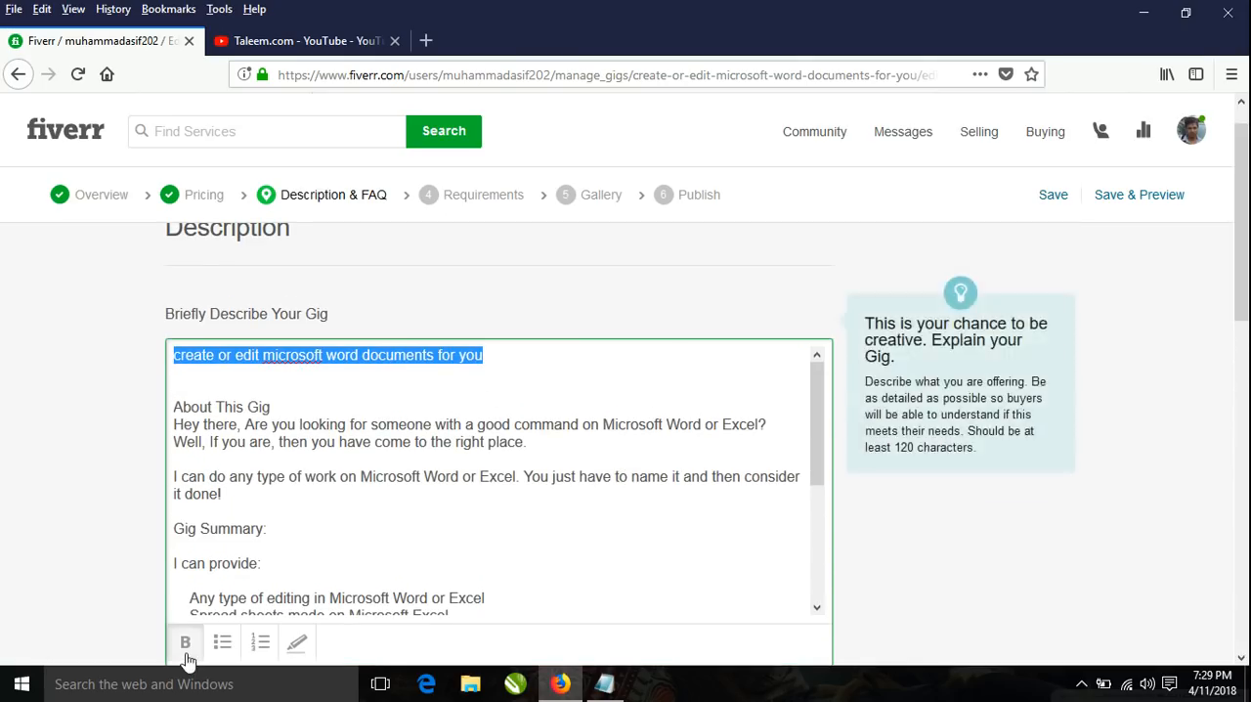
{"action": "left_click", "coordinate": [185, 641]}
{"action": "left_click", "coordinate": [454, 376]}
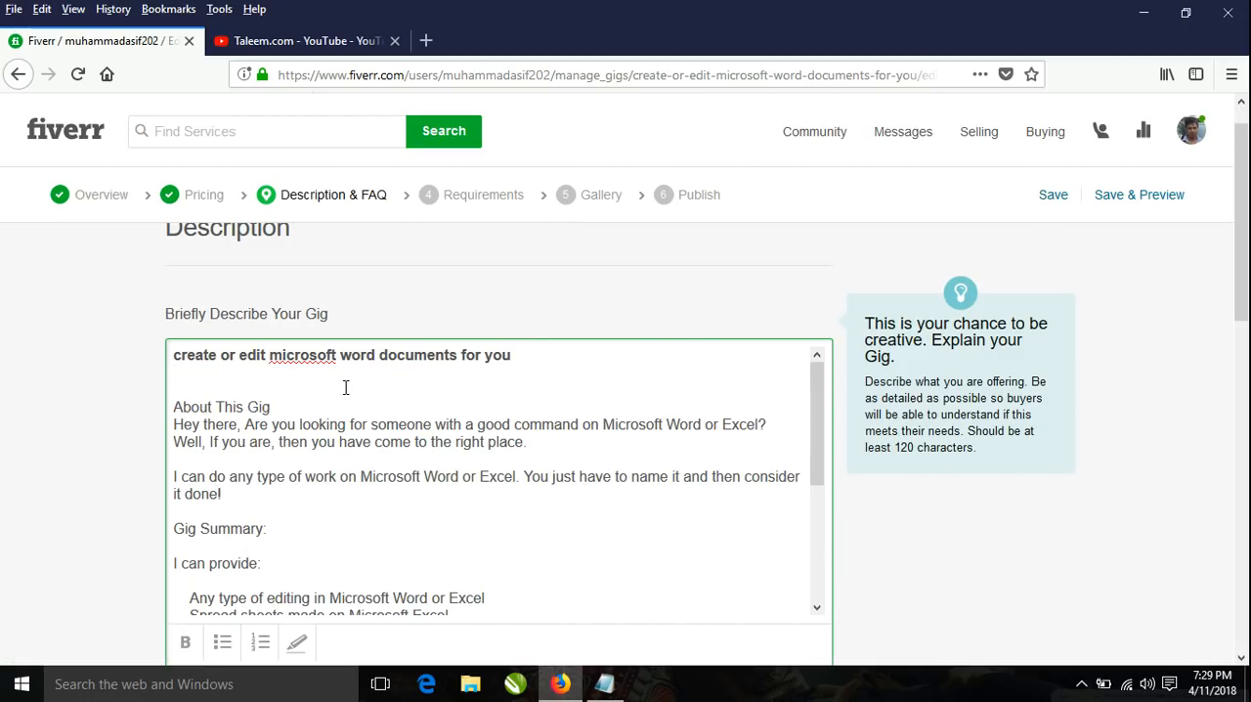
- Add a sign-off at the end of the description with "Regard" and the seller's name on the following line
{"action": "scroll", "coordinate": [347, 391], "scroll_direction": "down", "scroll_amount": 5}
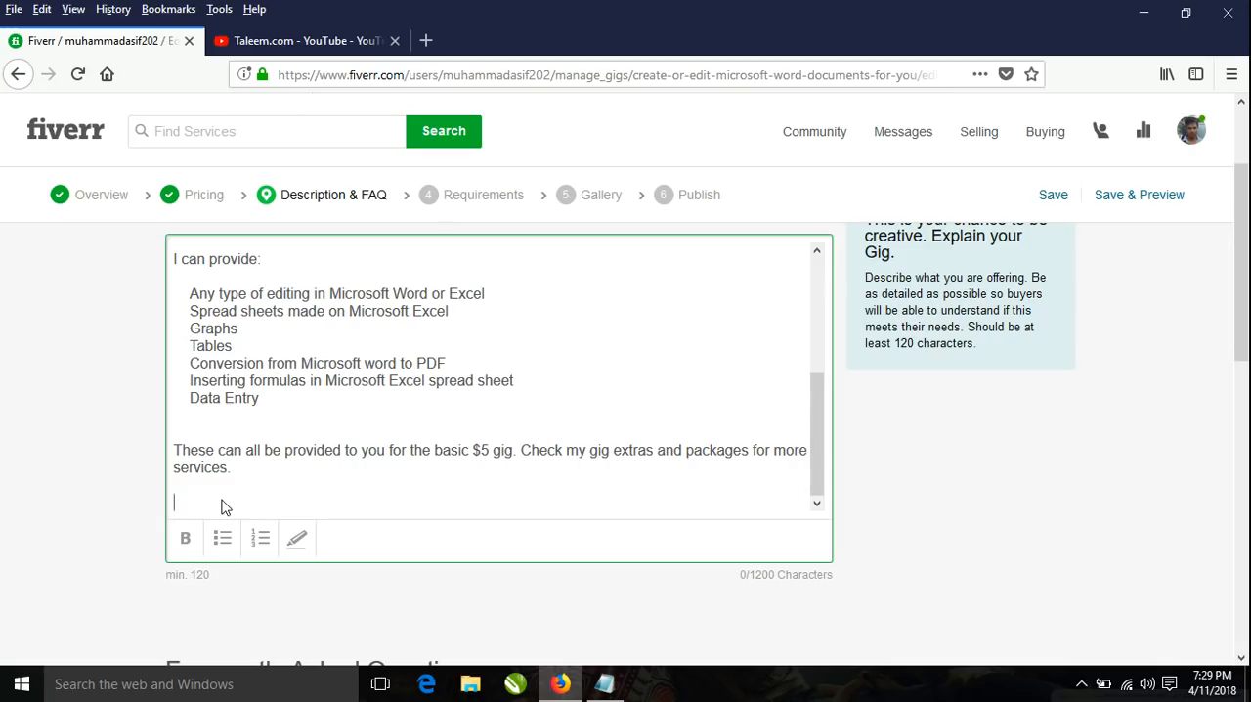
{"action": "type", "text": "Regards"}
{"action": "key", "text": "BackSpace"}
{"action": "key", "text": "Return"}
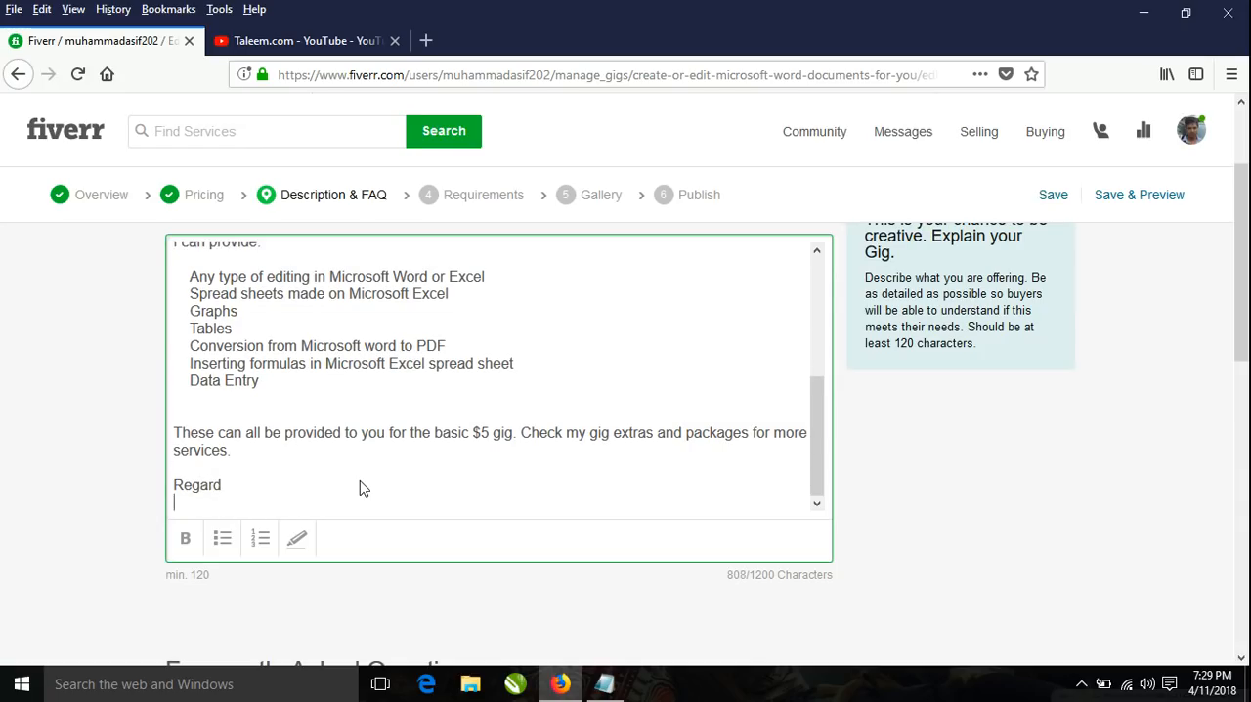
{"action": "type", "text": "M Asif"}
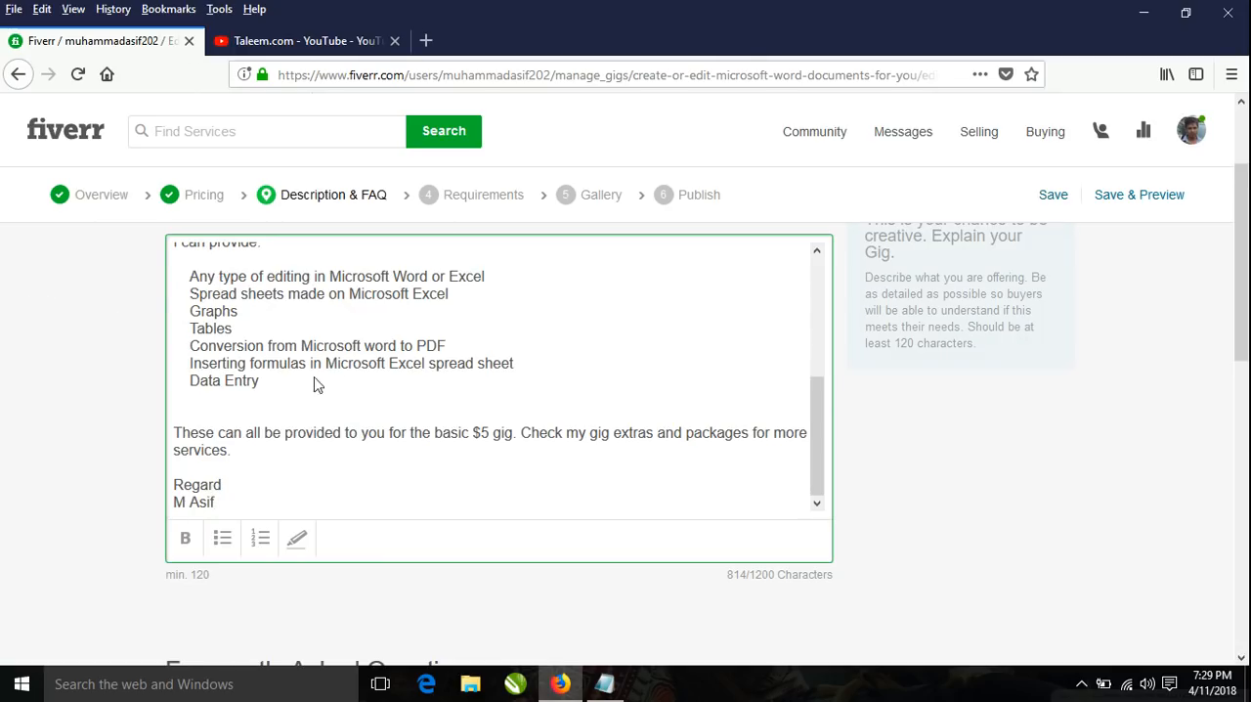
- Save the description without adding any FAQ and continue to the gig requirements
{"action": "scroll", "coordinate": [358, 346], "scroll_direction": "down", "scroll_amount": 3}
{"action": "scroll", "coordinate": [411, 372], "scroll_direction": "down", "scroll_amount": 1}
{"action": "scroll", "coordinate": [410, 373], "scroll_direction": "down", "scroll_amount": 2}
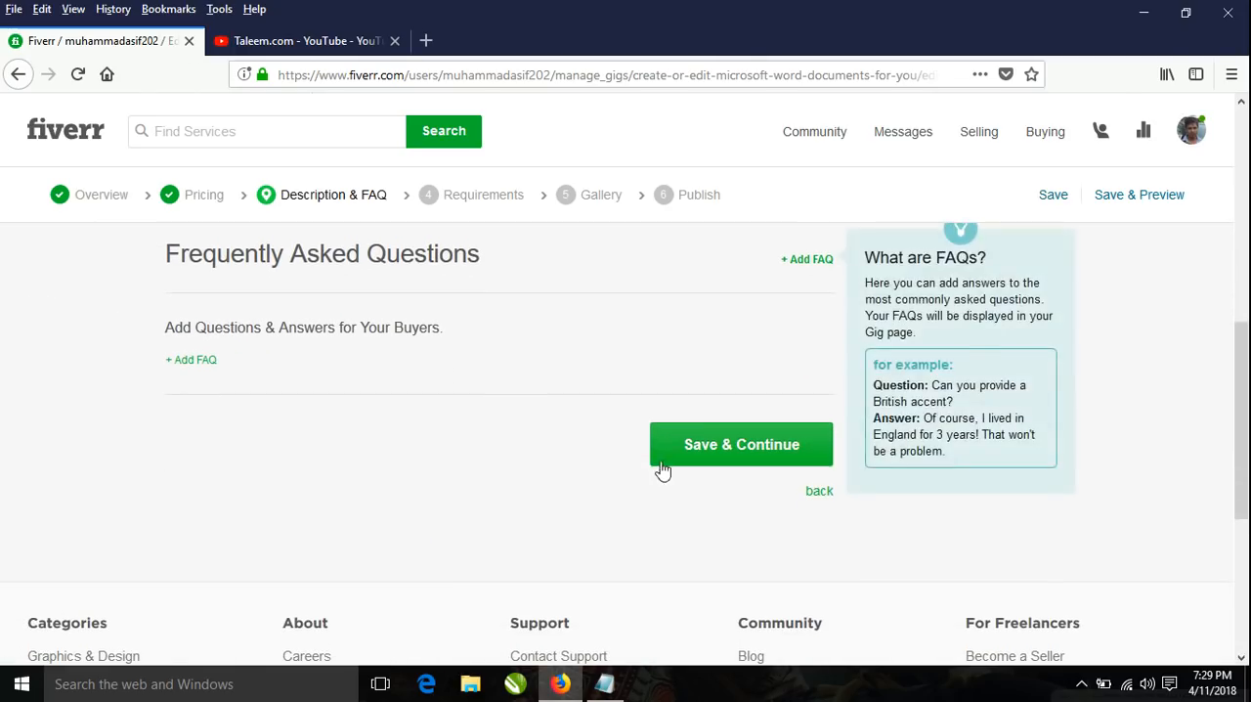
{"action": "left_click", "coordinate": [727, 449]}
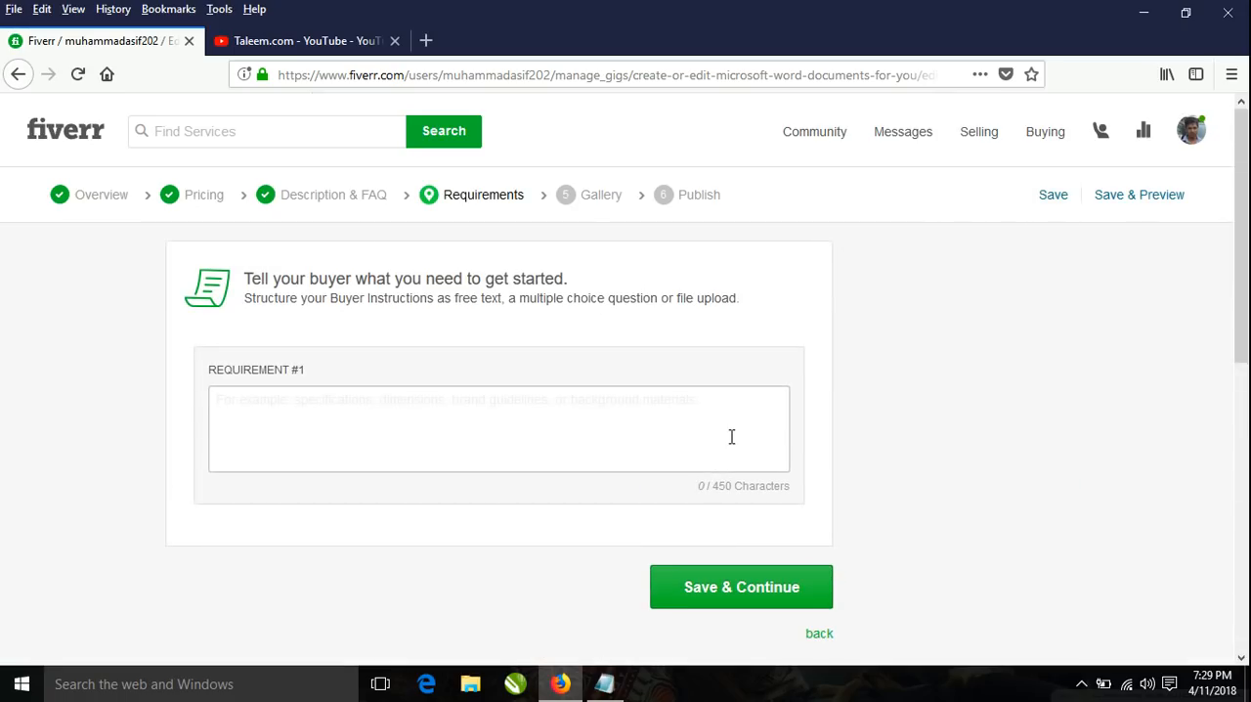
- Add "All required documents" as the first buyer requirement, then save and continue to the gallery
{"action": "left_click", "coordinate": [324, 417]}
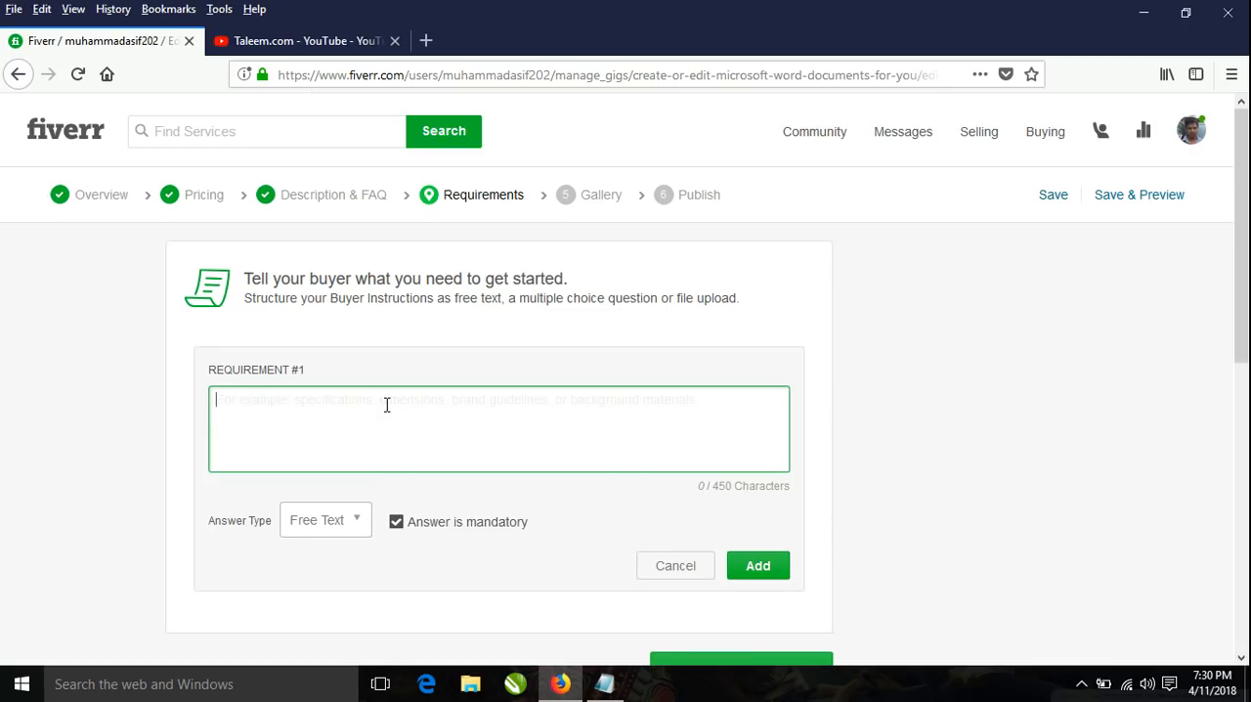
{"action": "type", "text": "All required documents"}
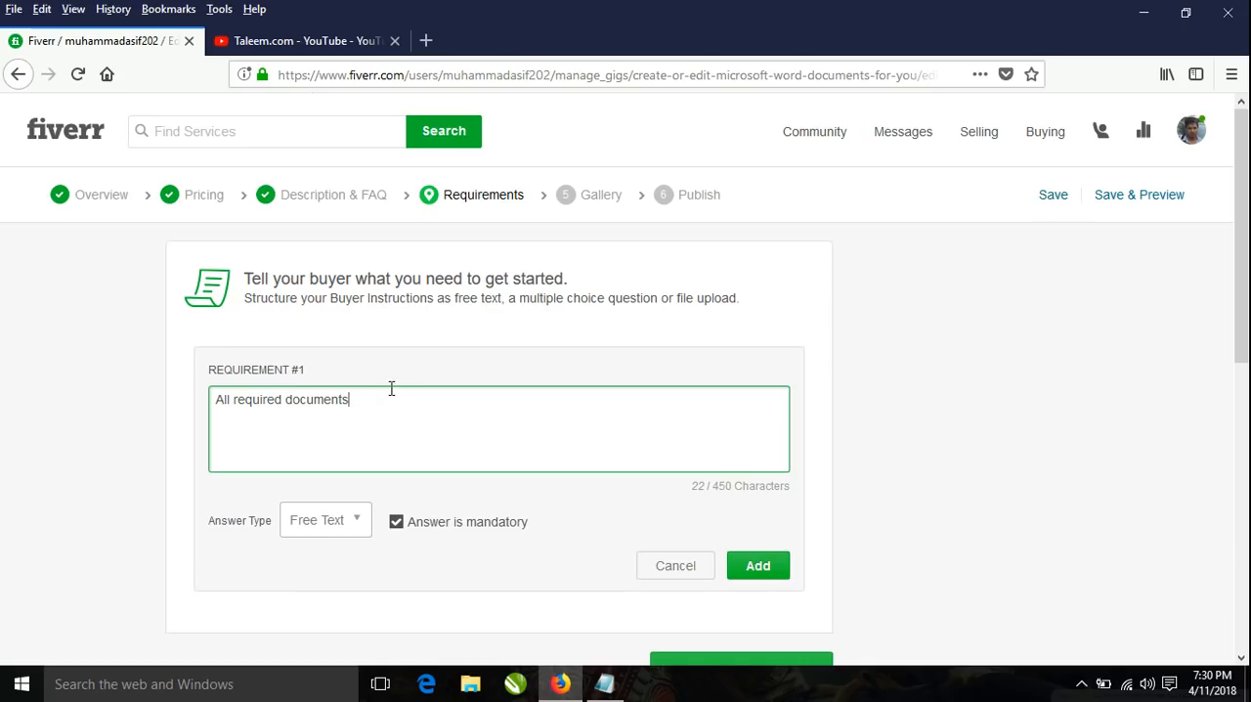
{"action": "left_click", "coordinate": [754, 567]}
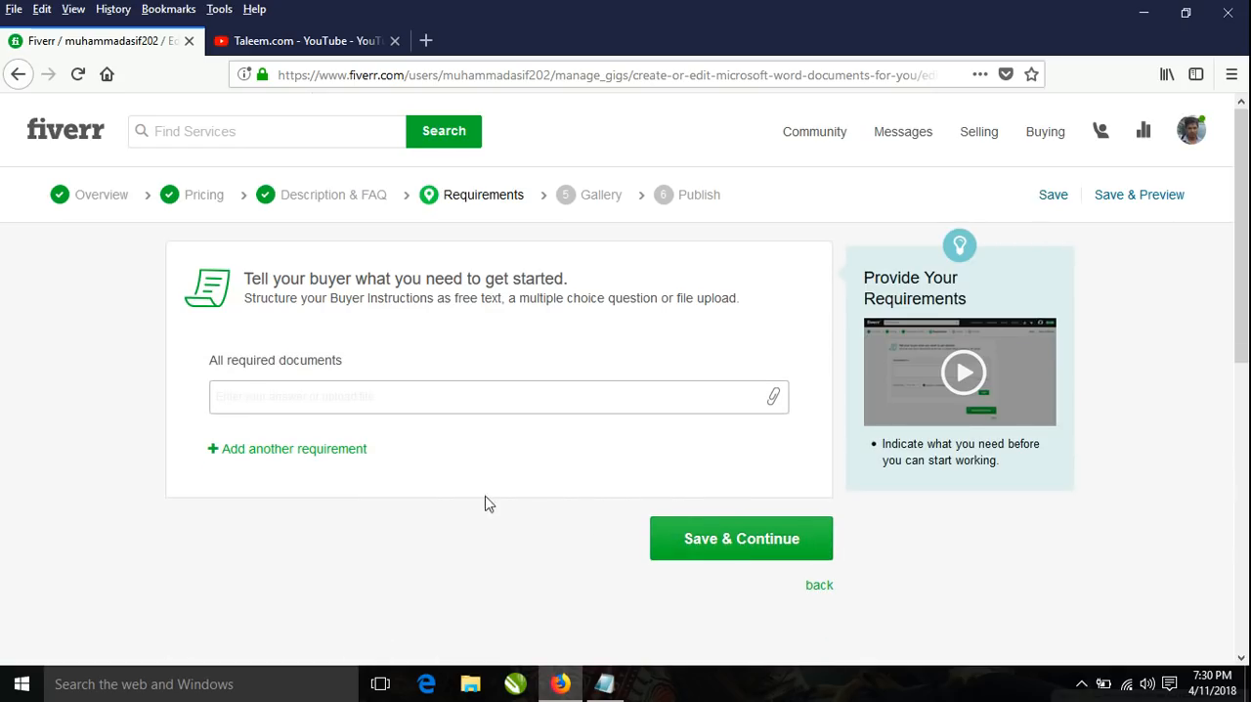
{"action": "left_click", "coordinate": [286, 405]}
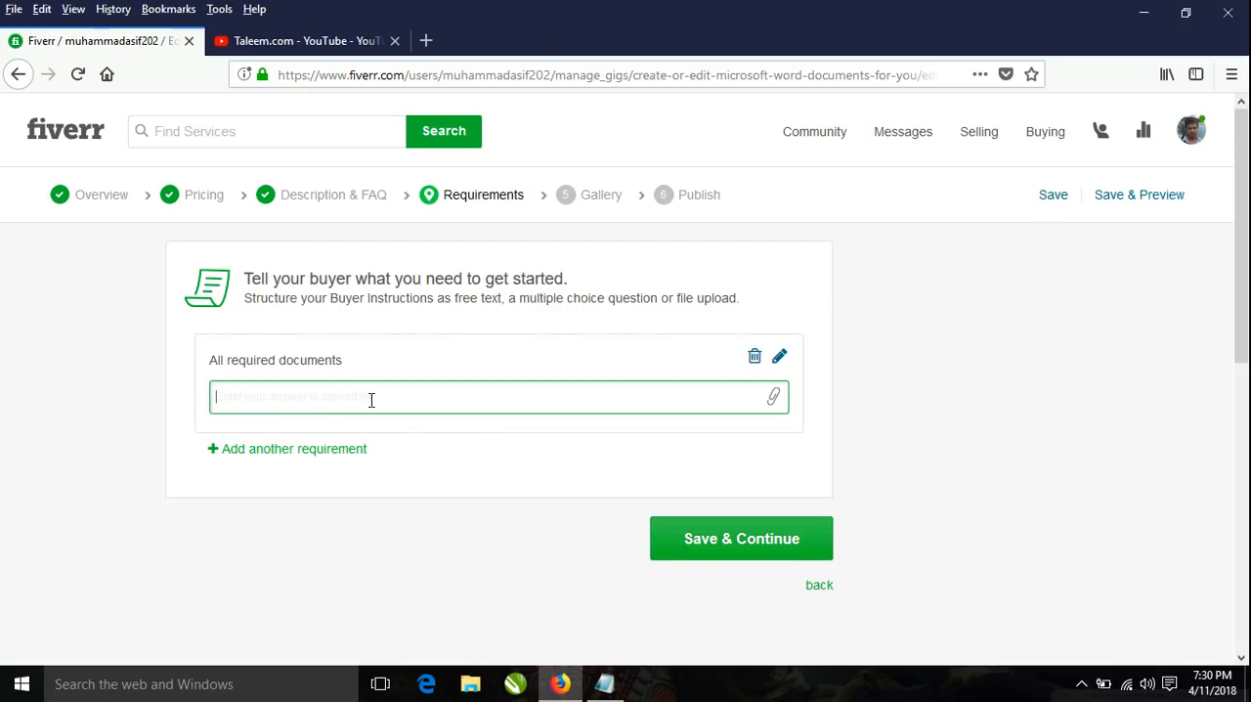
{"action": "left_click", "coordinate": [768, 544]}
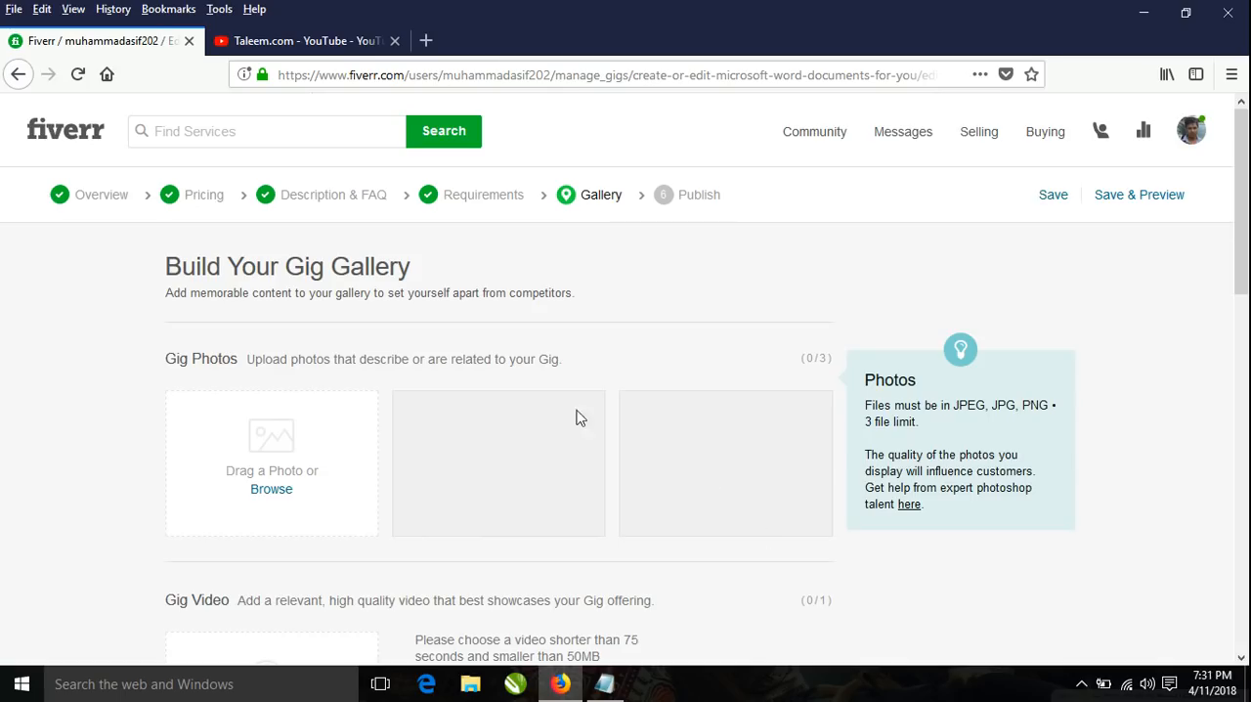
- Open the Fiverr site in a new browser tab
{"action": "left_click", "coordinate": [426, 40]}
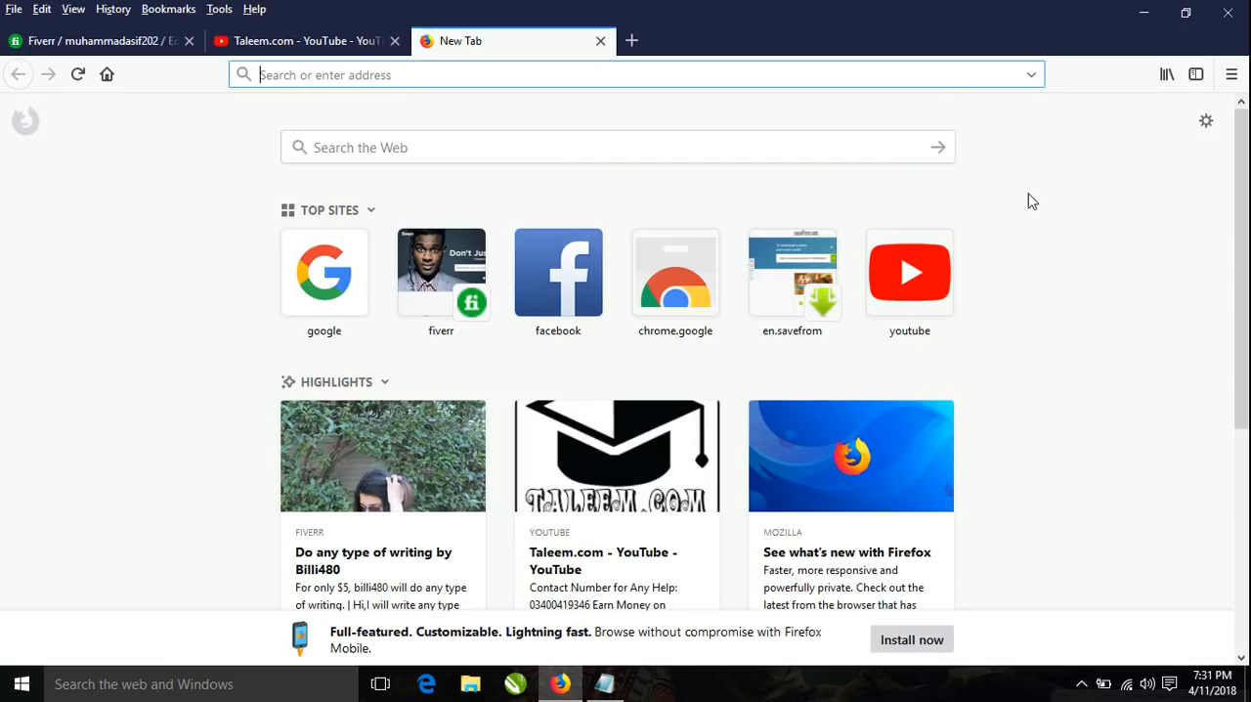
{"action": "left_click", "coordinate": [382, 283]}
{"action": "left_click", "coordinate": [447, 288]}
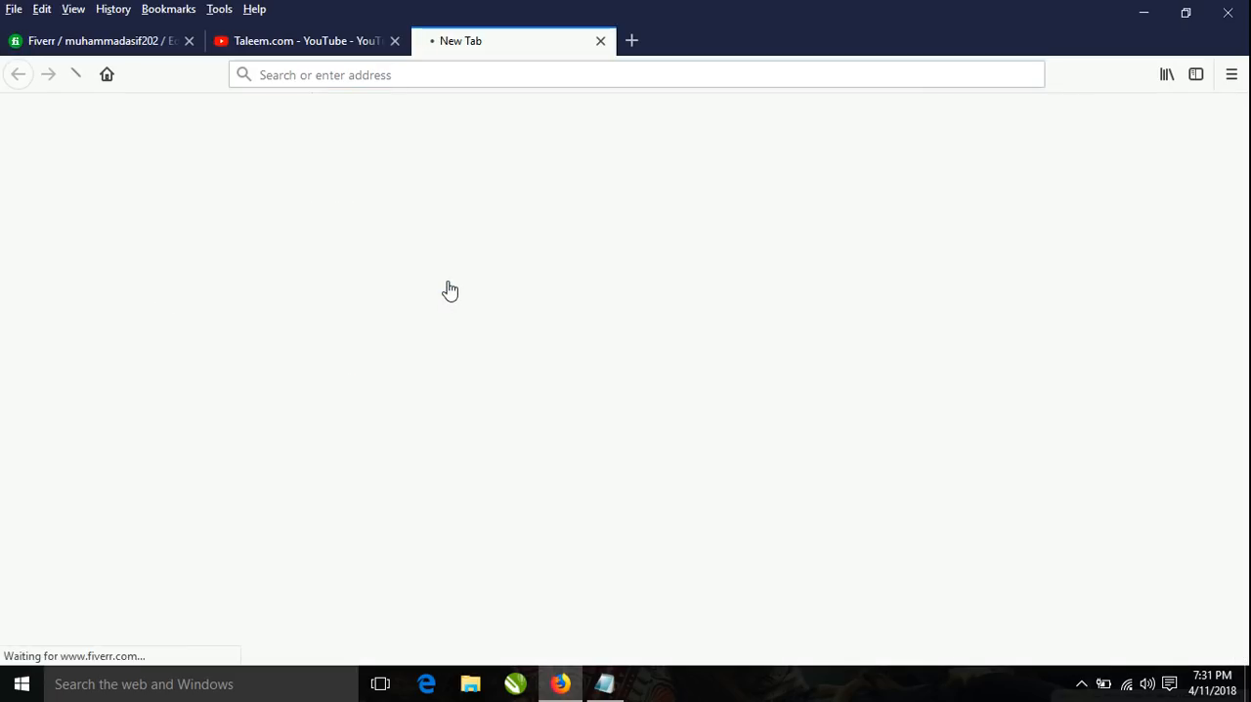
- Examine the related gigs on the Fiverr home page, looking at their cover images and titles
{"action": "scroll", "coordinate": [441, 352], "scroll_direction": "down", "scroll_amount": 4}
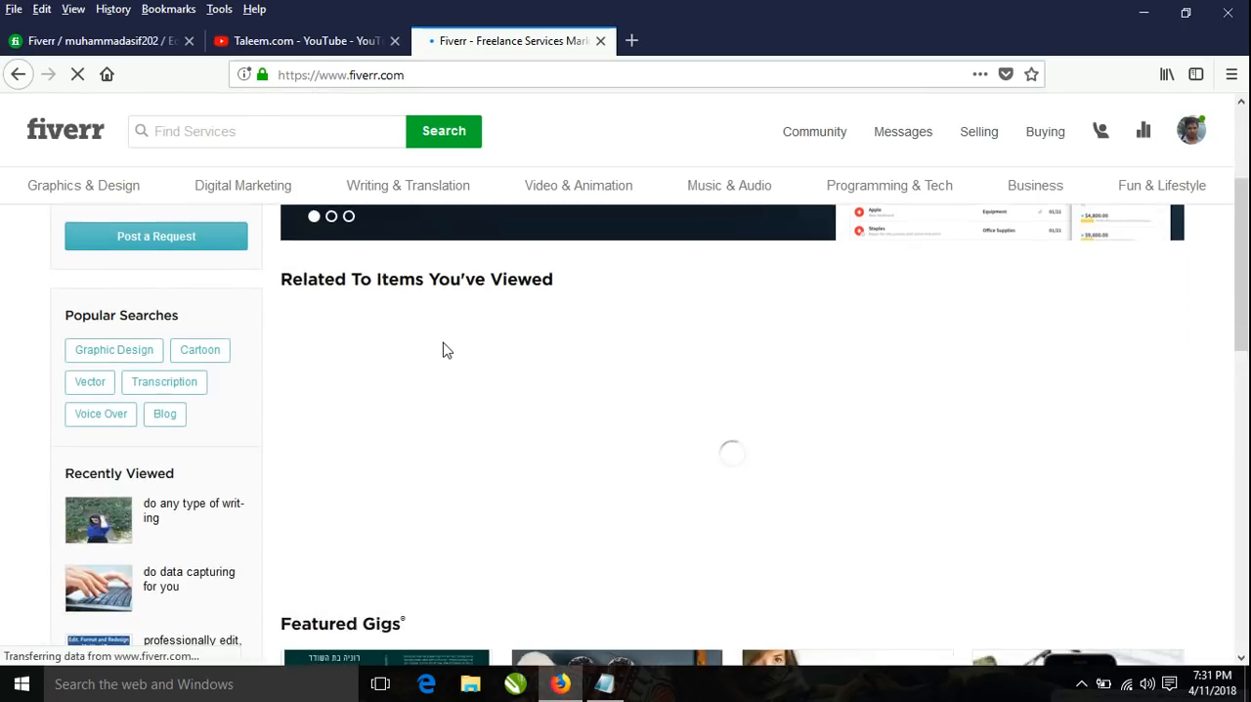
{"action": "scroll", "coordinate": [548, 470], "scroll_direction": "down", "scroll_amount": 3}
{"action": "scroll", "coordinate": [606, 541], "scroll_direction": "down", "scroll_amount": 1}
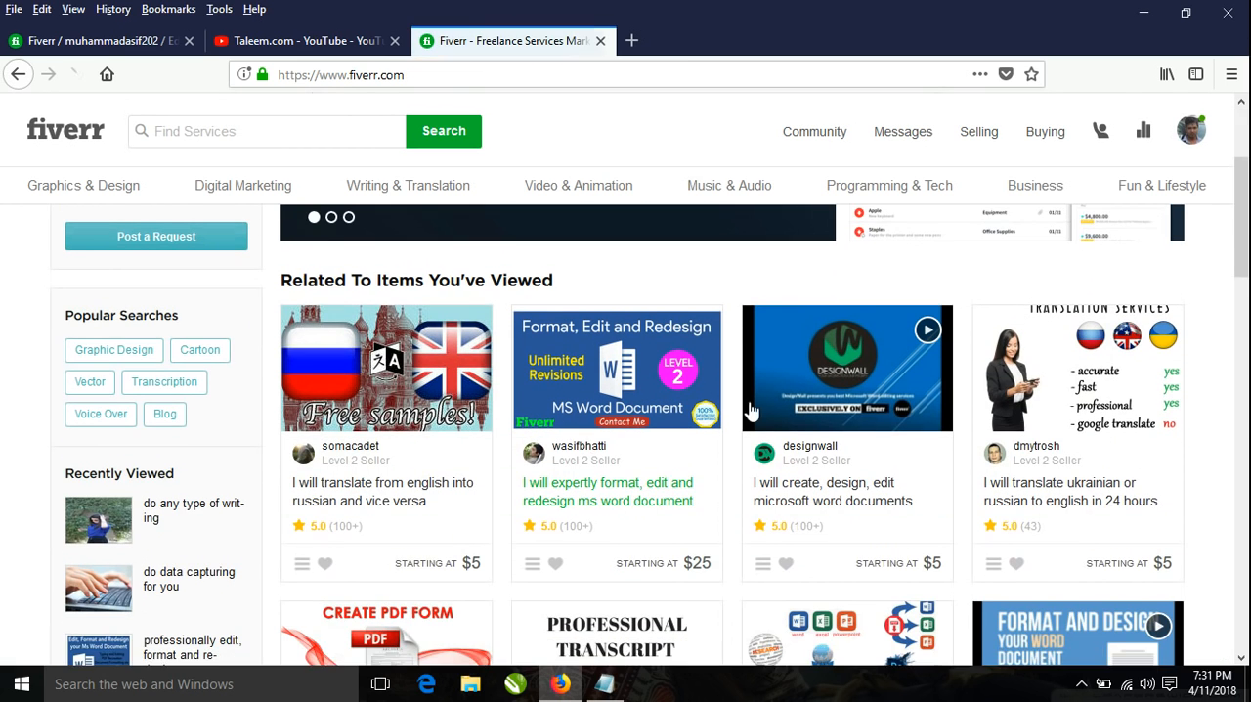
{"action": "scroll", "coordinate": [676, 411], "scroll_direction": "down", "scroll_amount": 3}
{"action": "scroll", "coordinate": [665, 421], "scroll_direction": "down", "scroll_amount": 4}
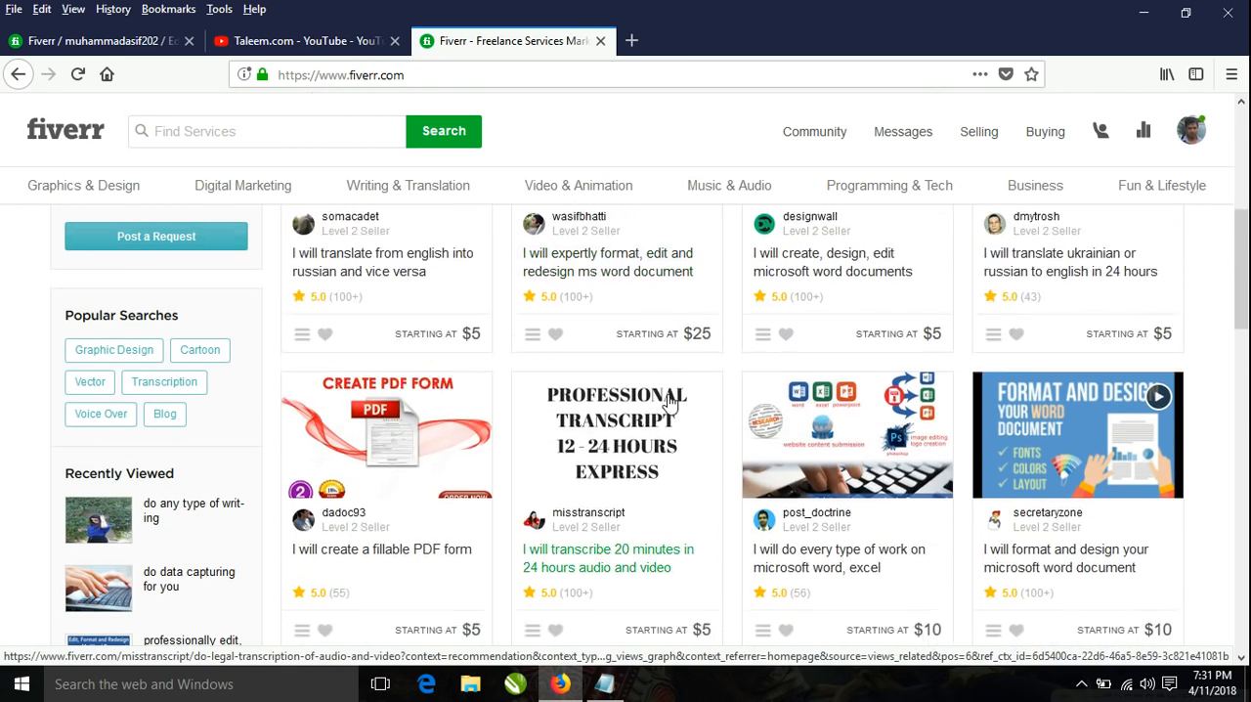
{"action": "scroll", "coordinate": [591, 446], "scroll_direction": "up", "scroll_amount": 4}
{"action": "scroll", "coordinate": [587, 595], "scroll_direction": "up", "scroll_amount": 3}
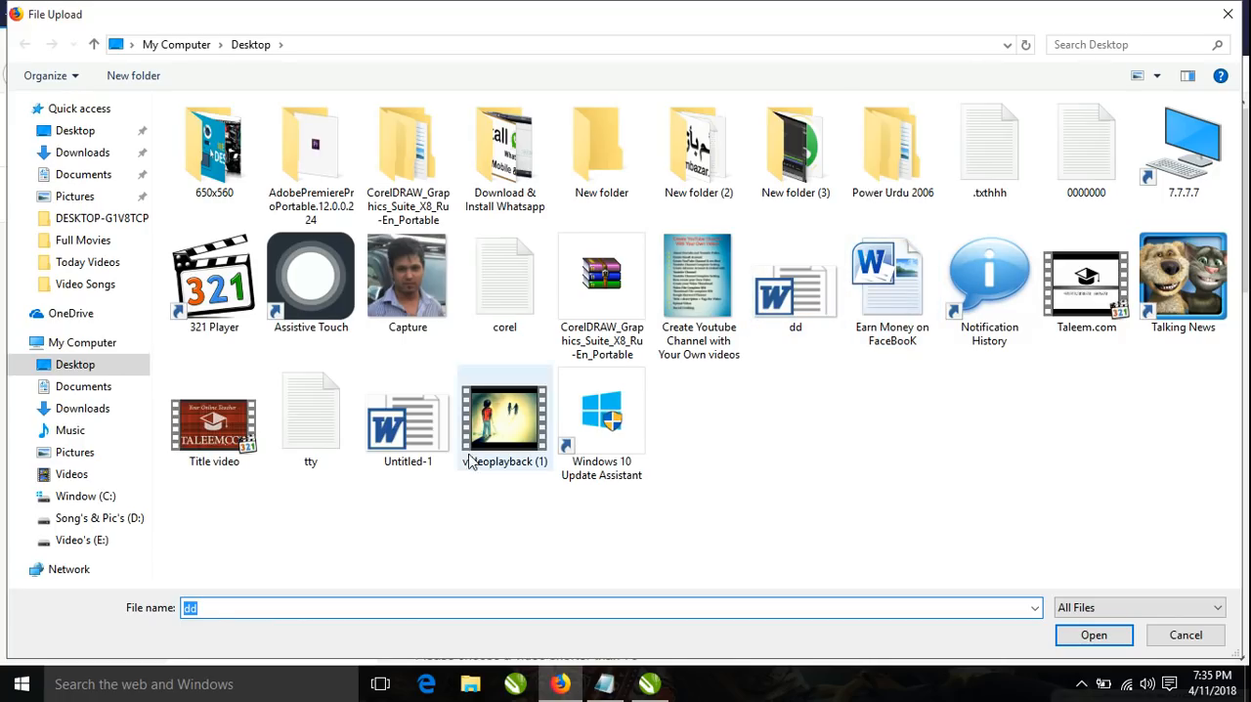
- Upload Untitled-1 as the primary gig photo, then save the gallery without a video or PDF and continue to publishing
{"action": "left_click", "coordinate": [405, 425]}
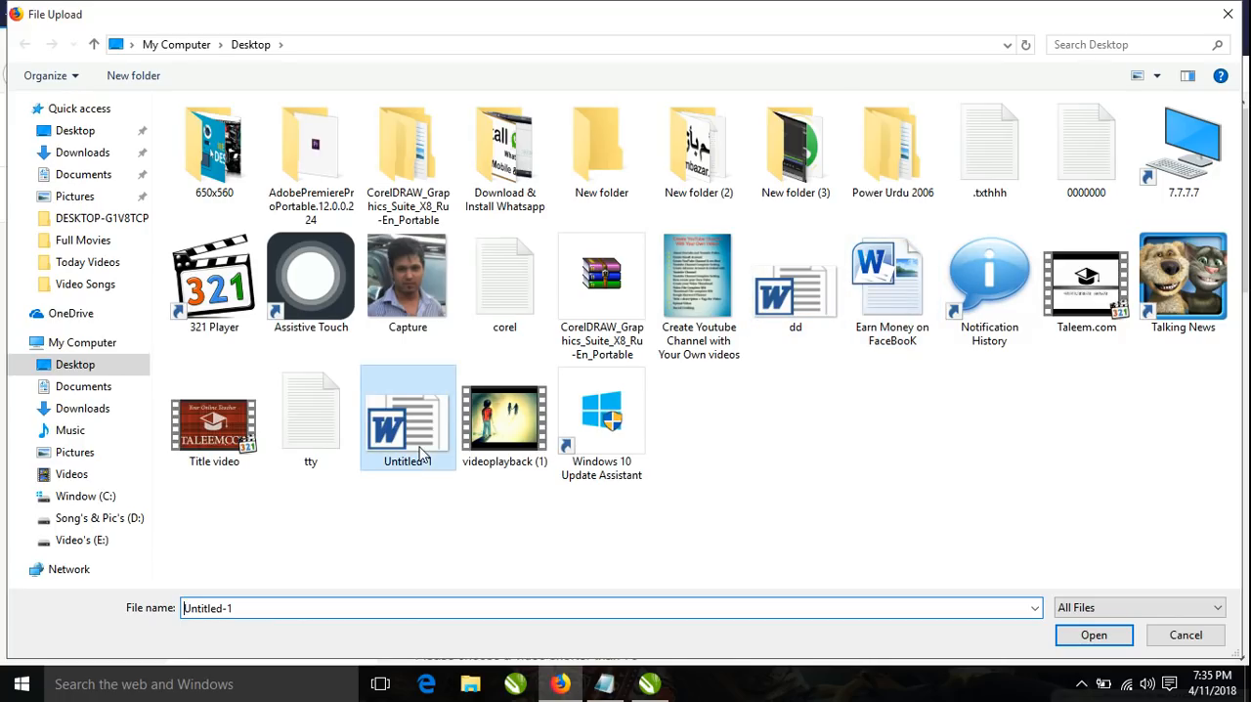
{"action": "left_click", "coordinate": [1094, 635]}
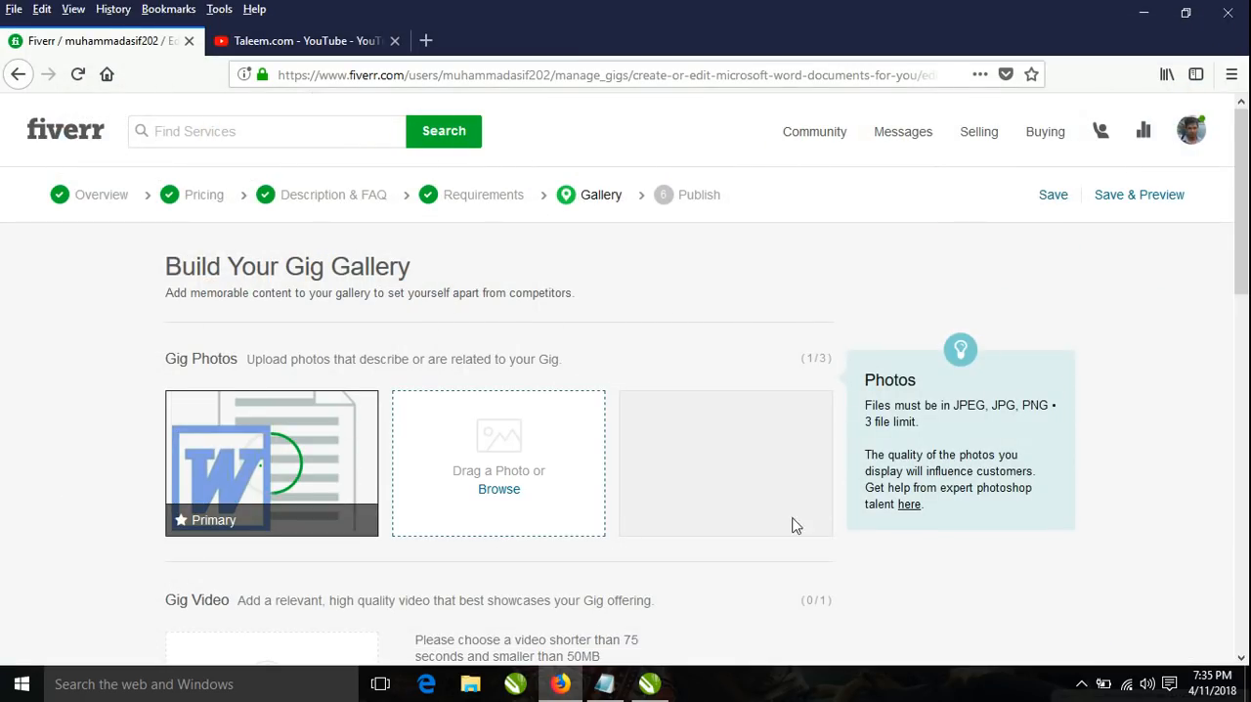
{"action": "scroll", "coordinate": [812, 517], "scroll_direction": "down", "scroll_amount": 2}
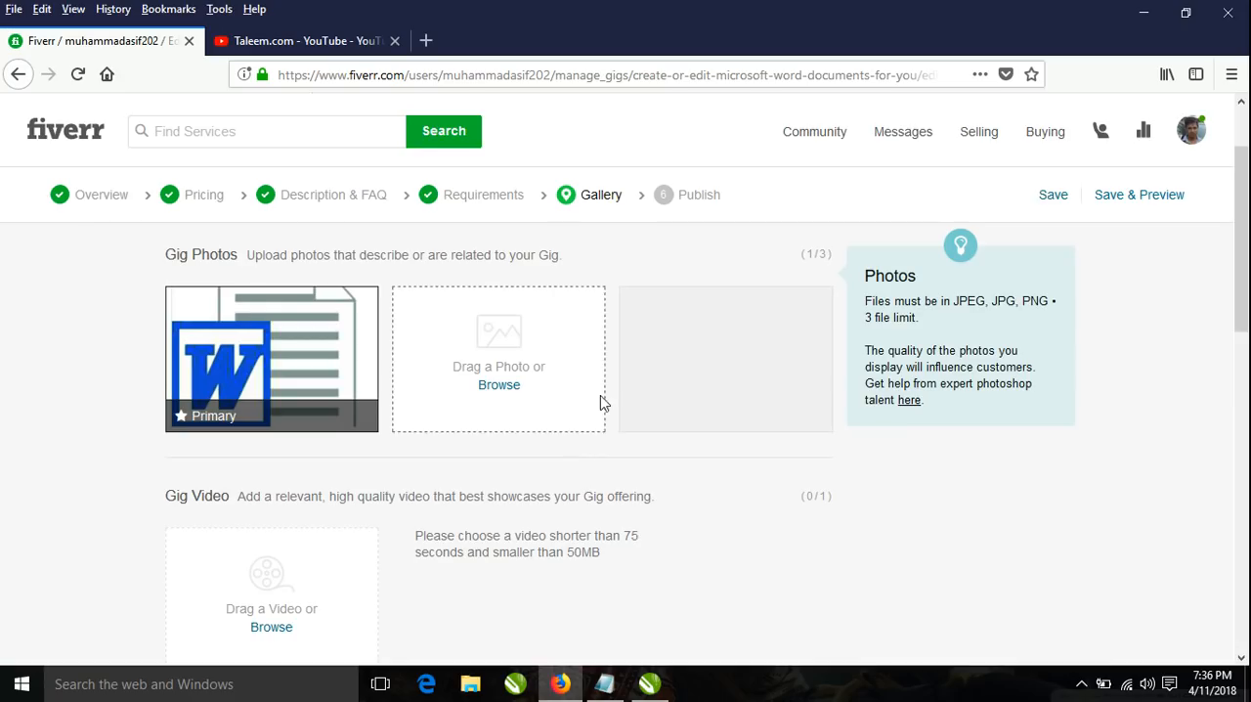
{"action": "scroll", "coordinate": [482, 323], "scroll_direction": "down", "scroll_amount": 3}
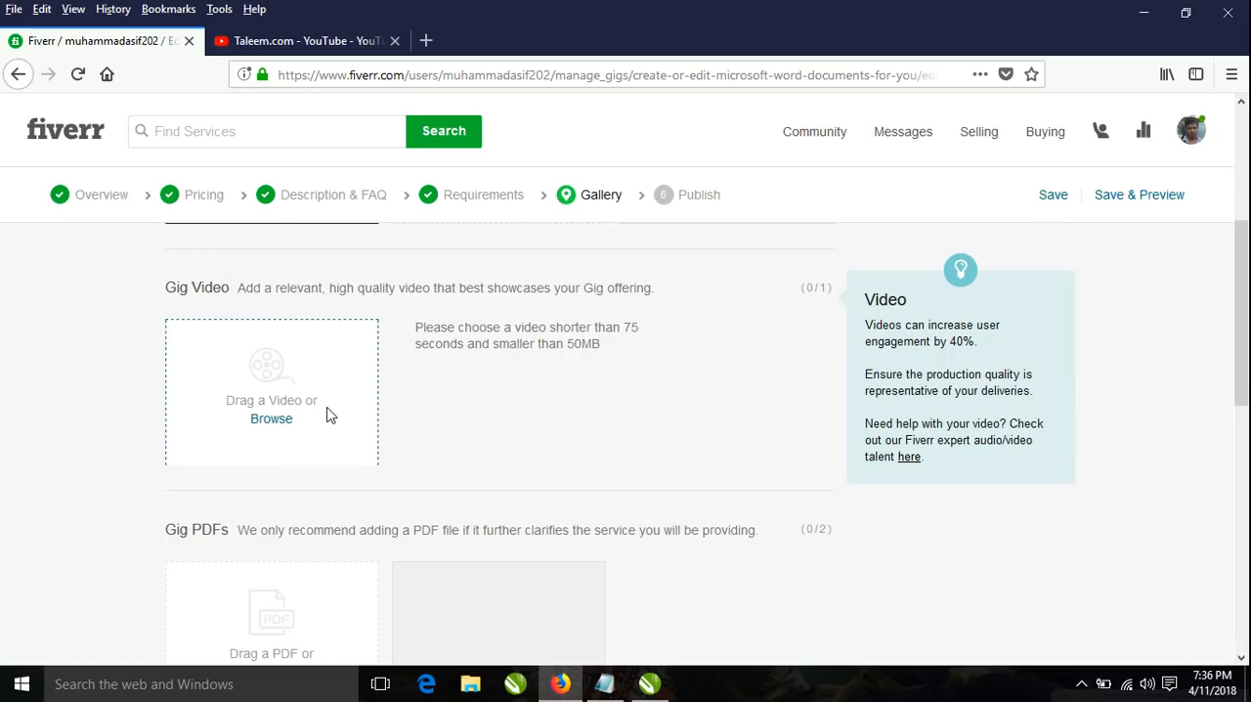
{"action": "scroll", "coordinate": [382, 399], "scroll_direction": "down", "scroll_amount": 3}
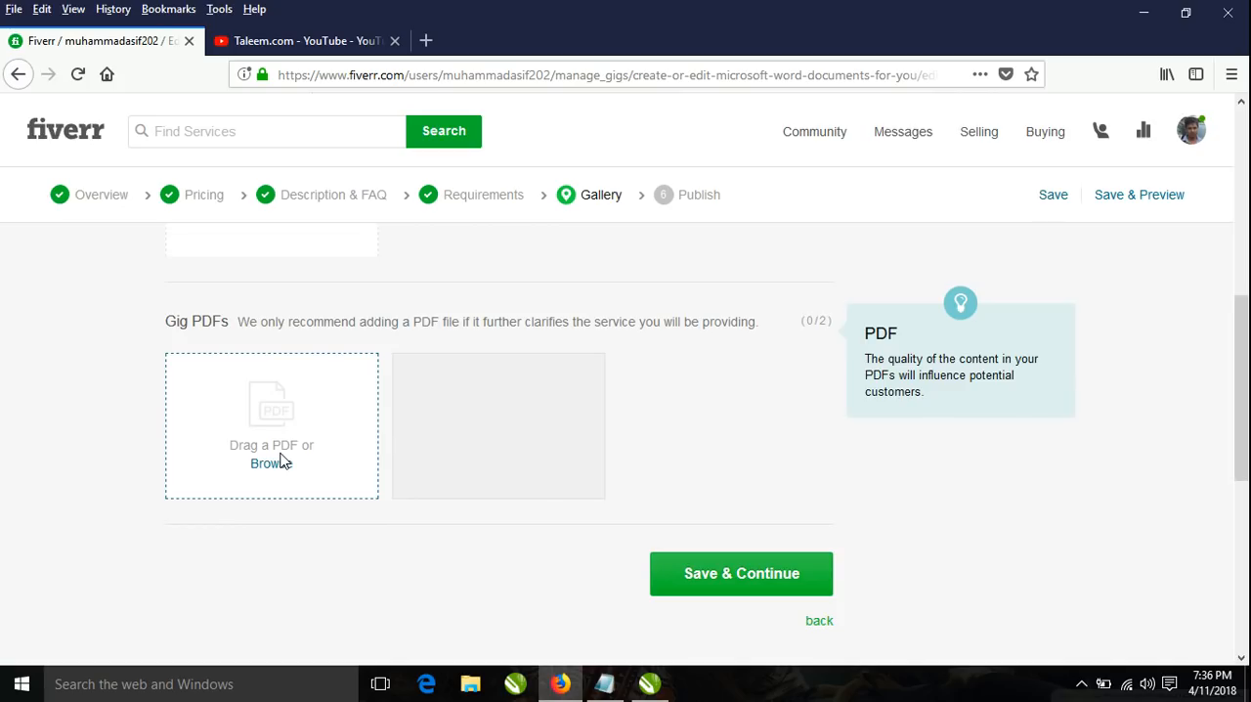
{"action": "left_click", "coordinate": [759, 575]}
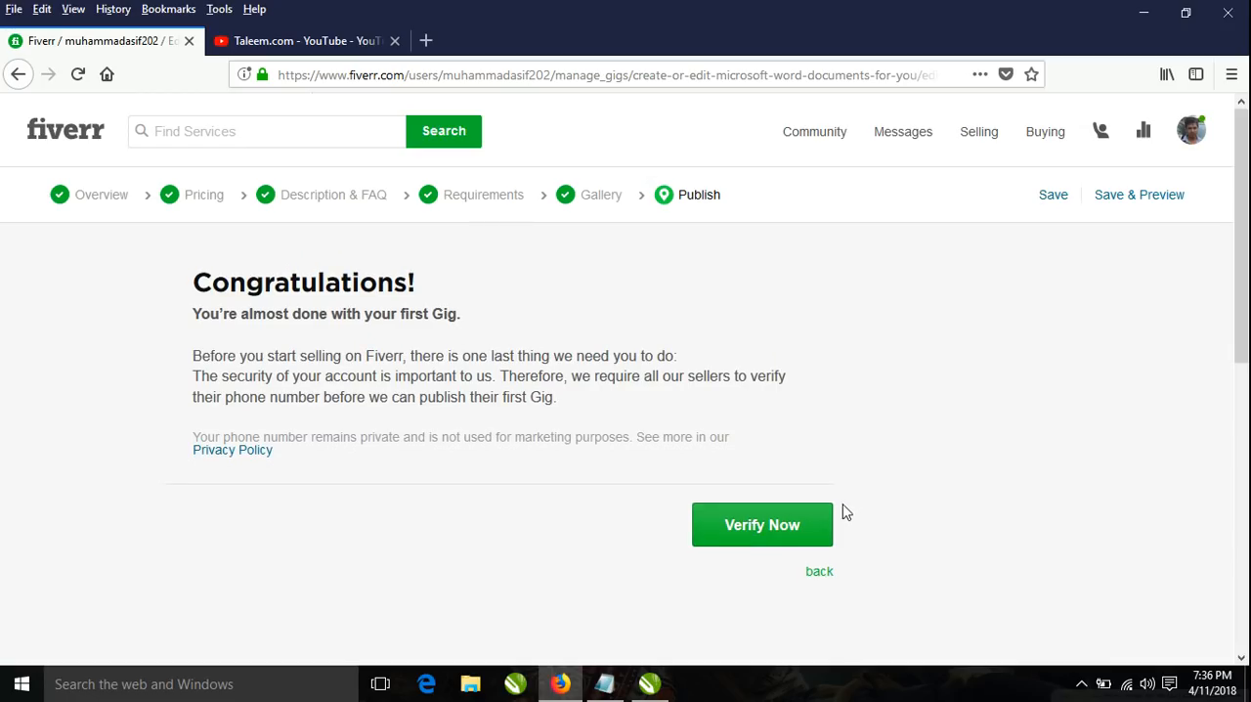
- Start phone verification with Pakistan as the country, enter the seller's phone number and request the code by SMS
{"action": "left_click", "coordinate": [759, 529]}
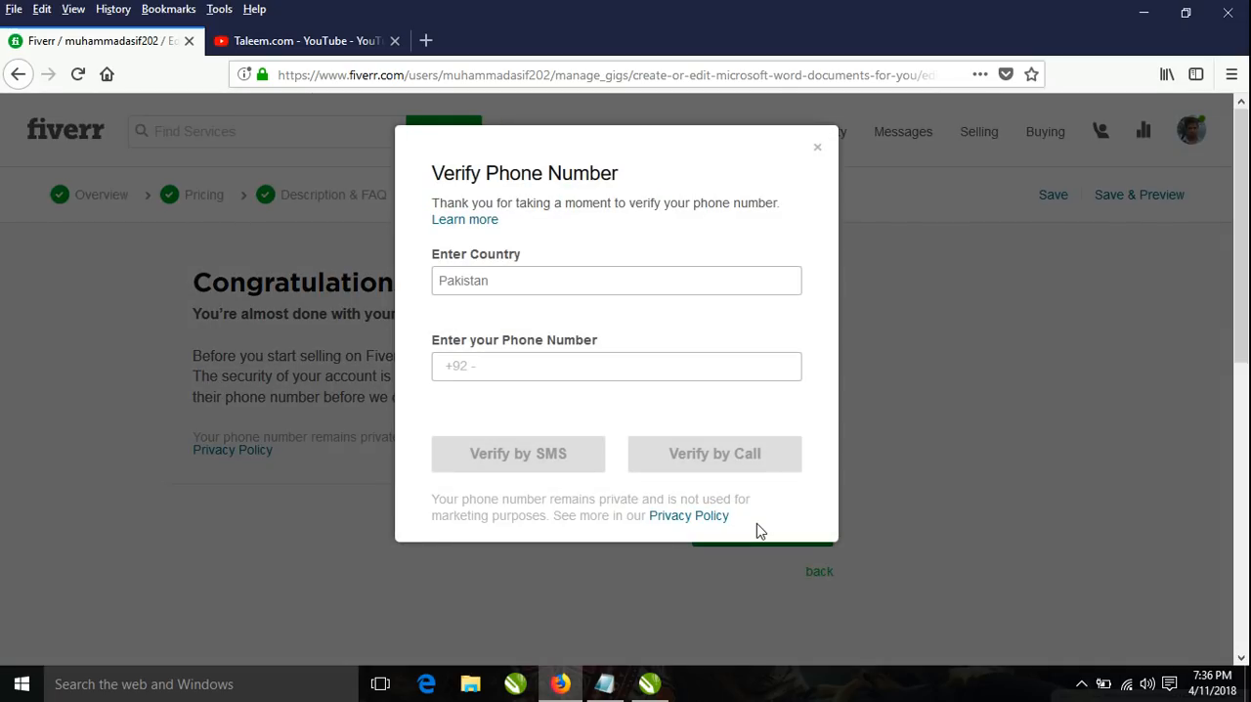
{"action": "left_click", "coordinate": [508, 276]}
{"action": "left_click", "coordinate": [505, 365]}
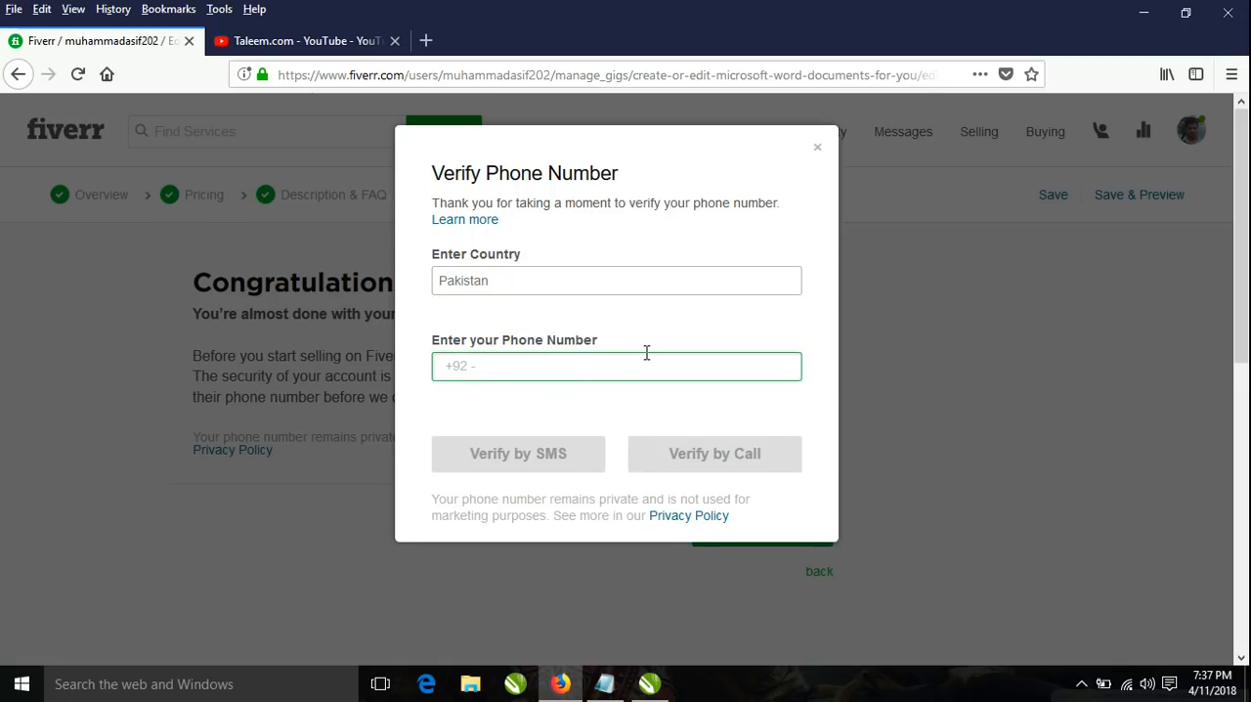
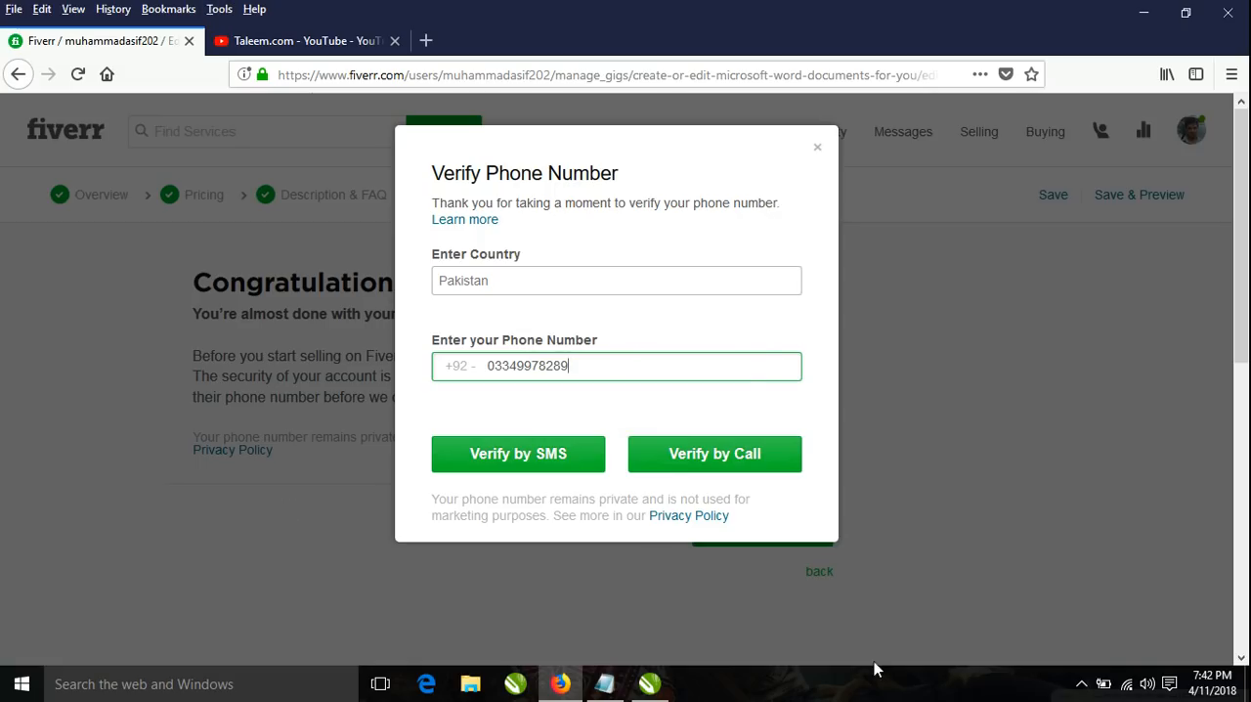
{"action": "left_click", "coordinate": [536, 458]}
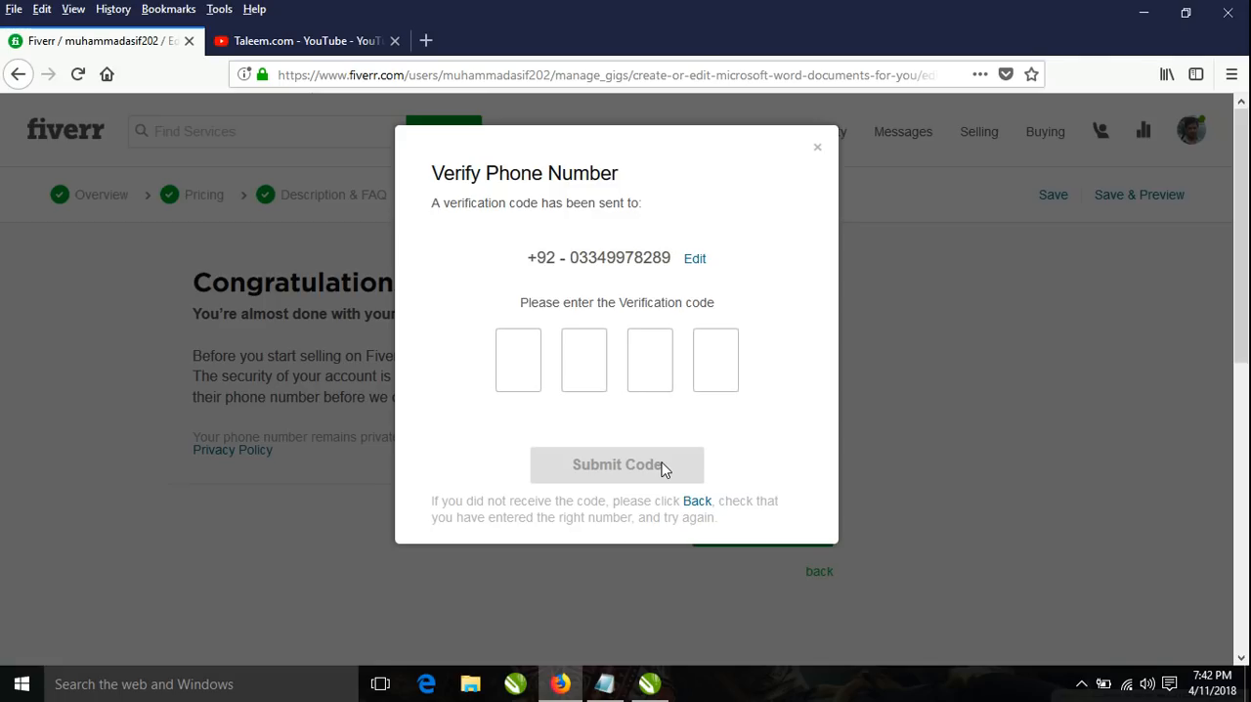
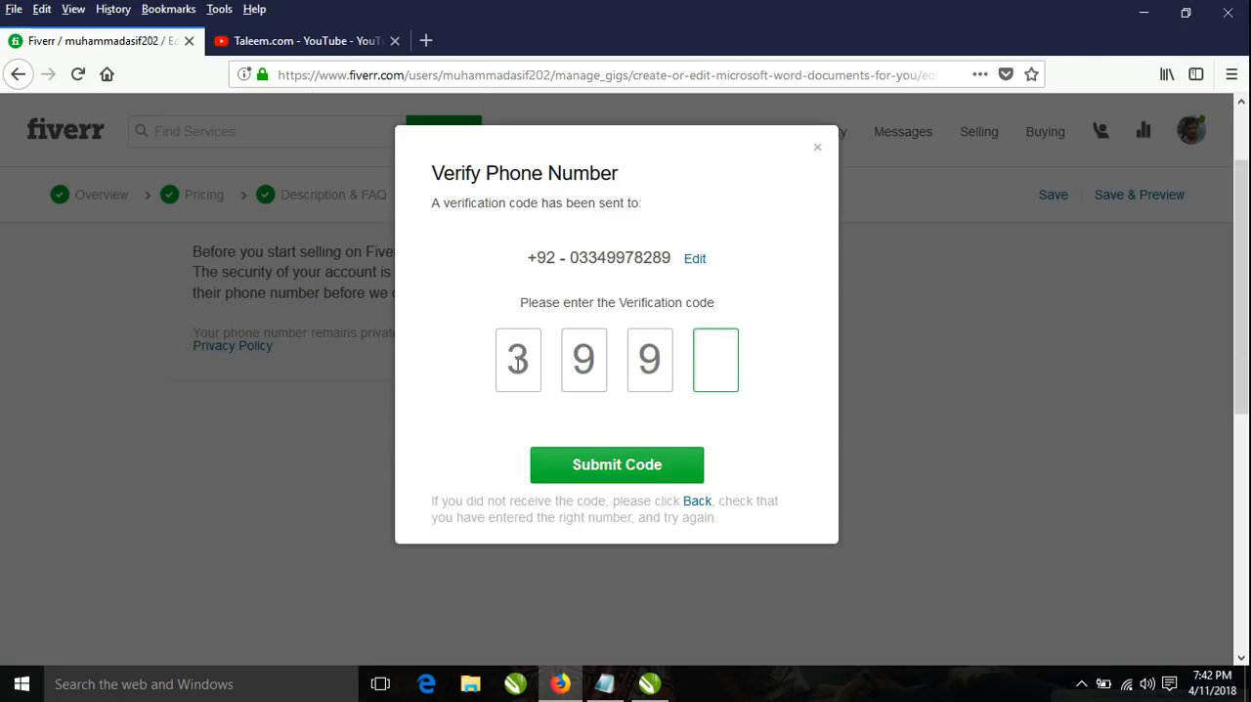
- Enter the four-digit verification code received by SMS, correcting the third digit, then submit it and continue to the security question
{"action": "left_click", "coordinate": [669, 370]}
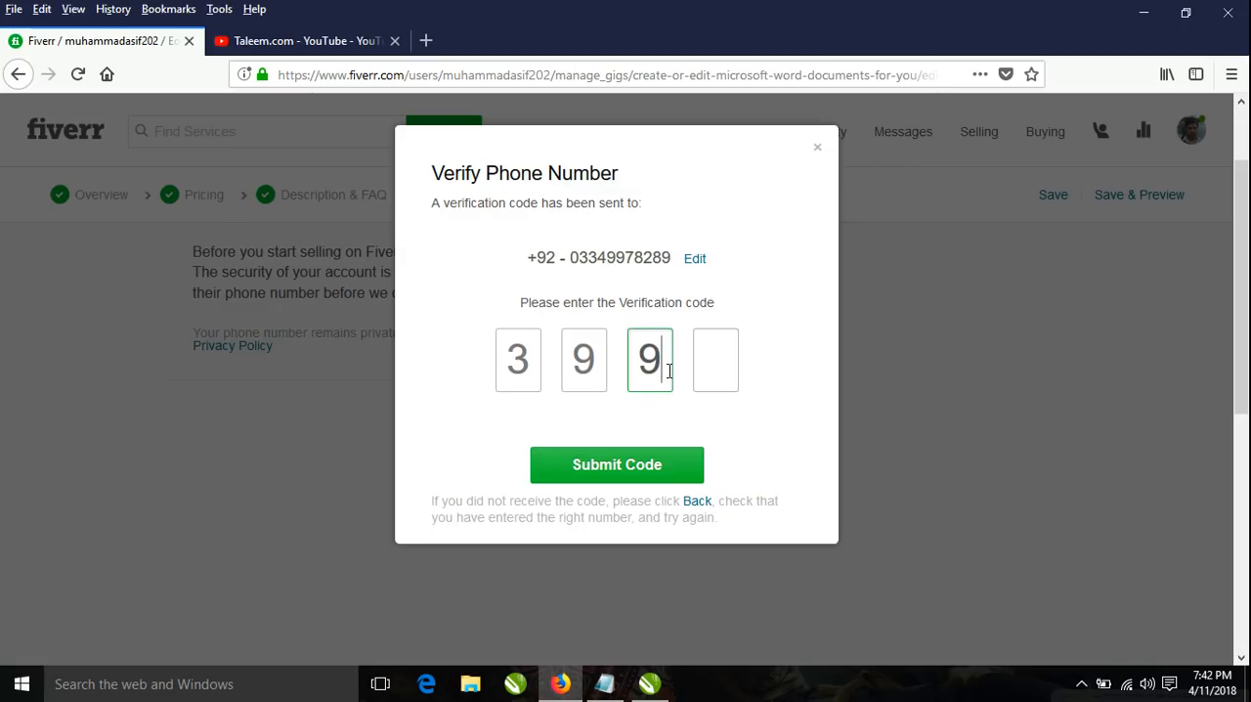
{"action": "key", "text": "BackSpace"}
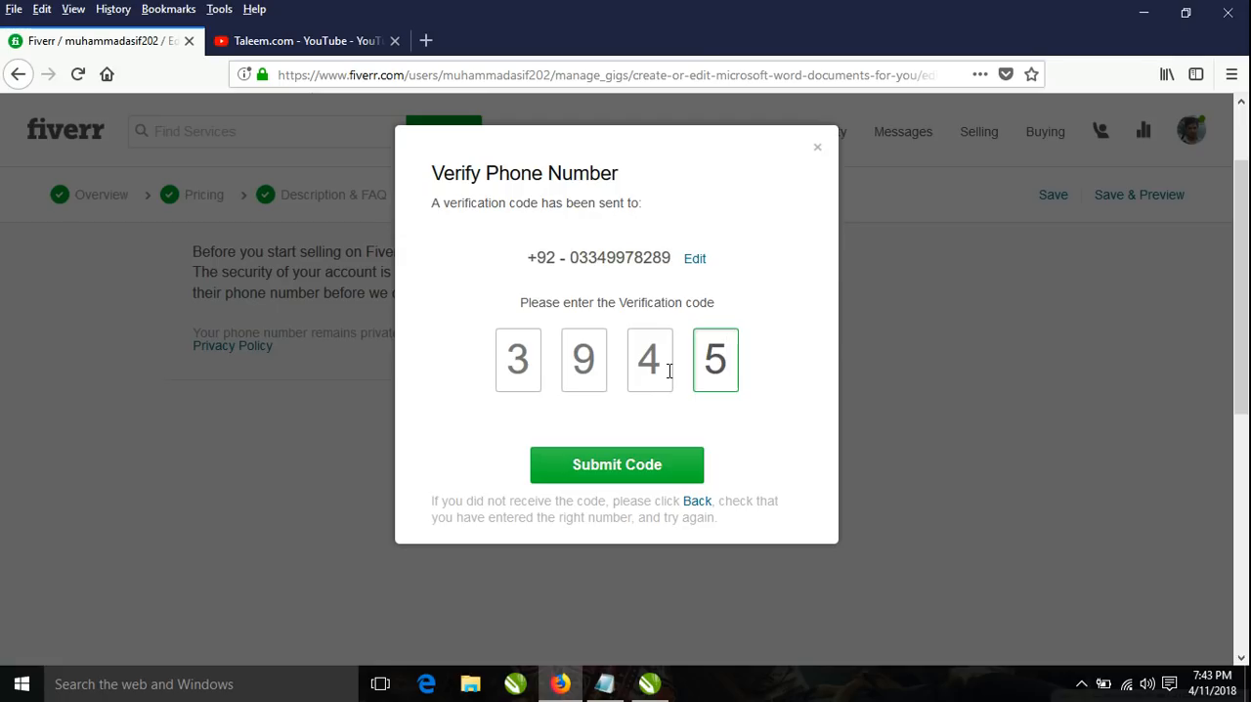
{"action": "left_click", "coordinate": [618, 477]}
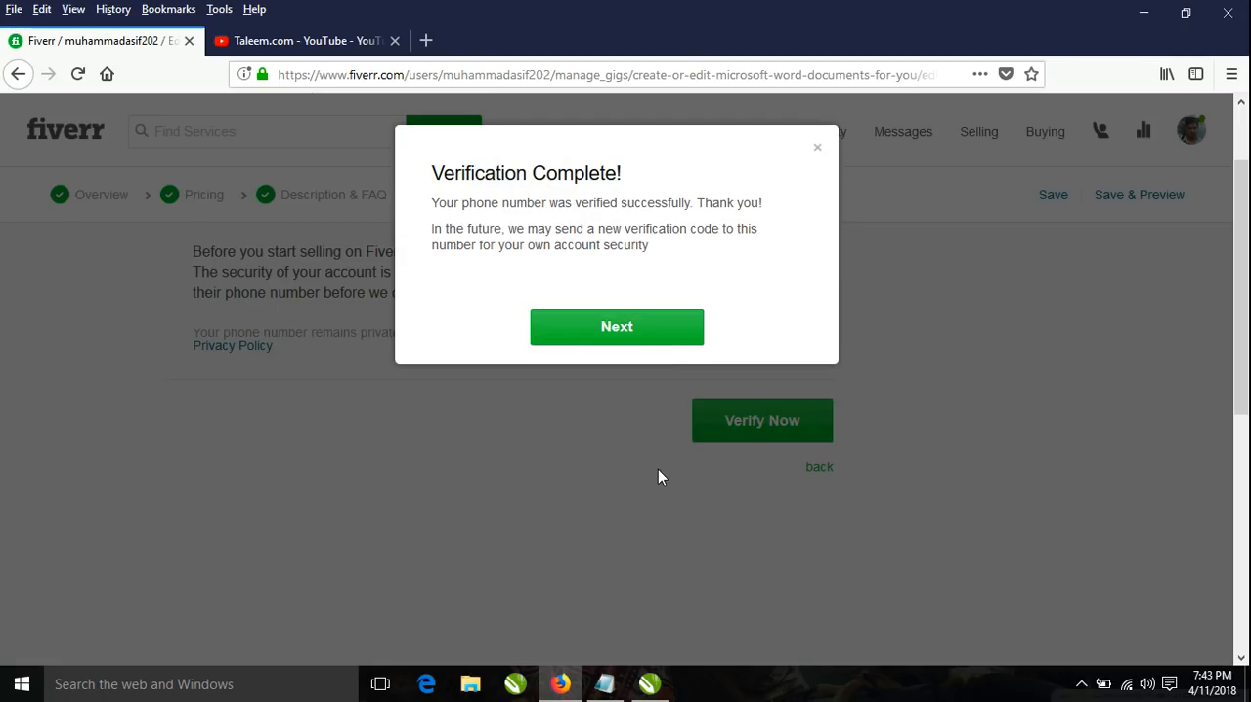
{"action": "left_click", "coordinate": [624, 325]}
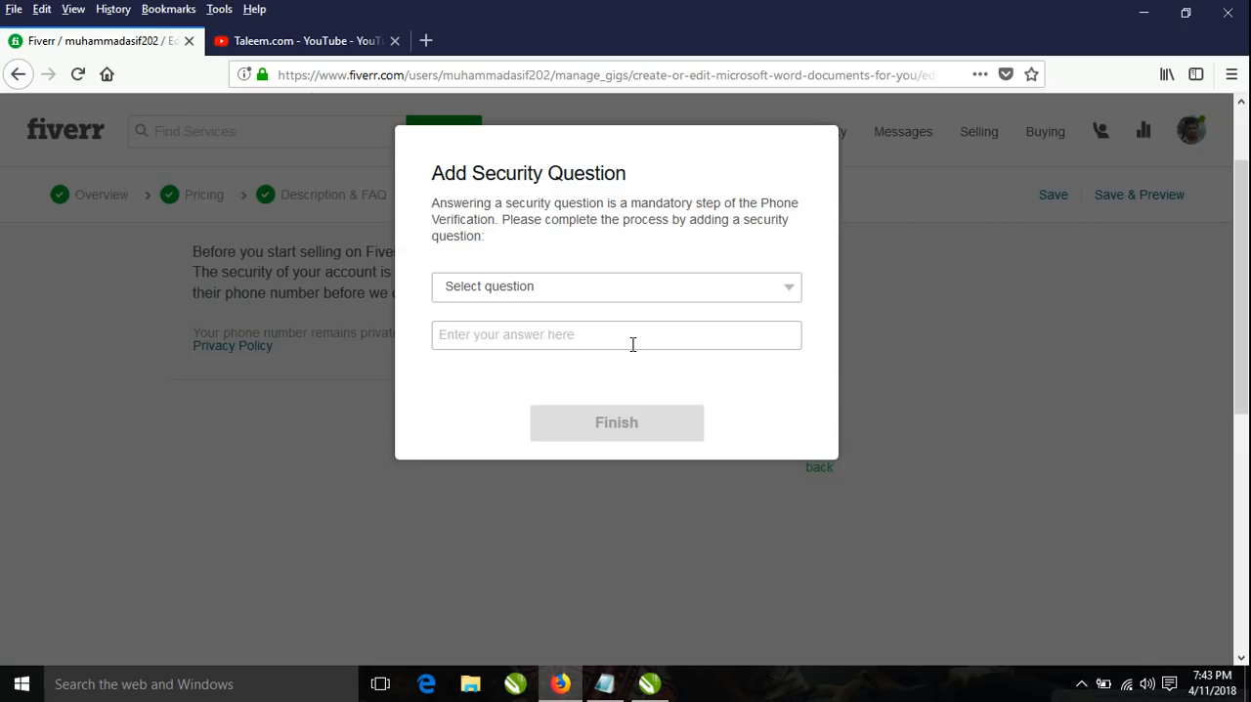
- Choose the security question "What is the name of your favorite childhood friend?", enter the security answer and finish
{"action": "left_click", "coordinate": [723, 293]}
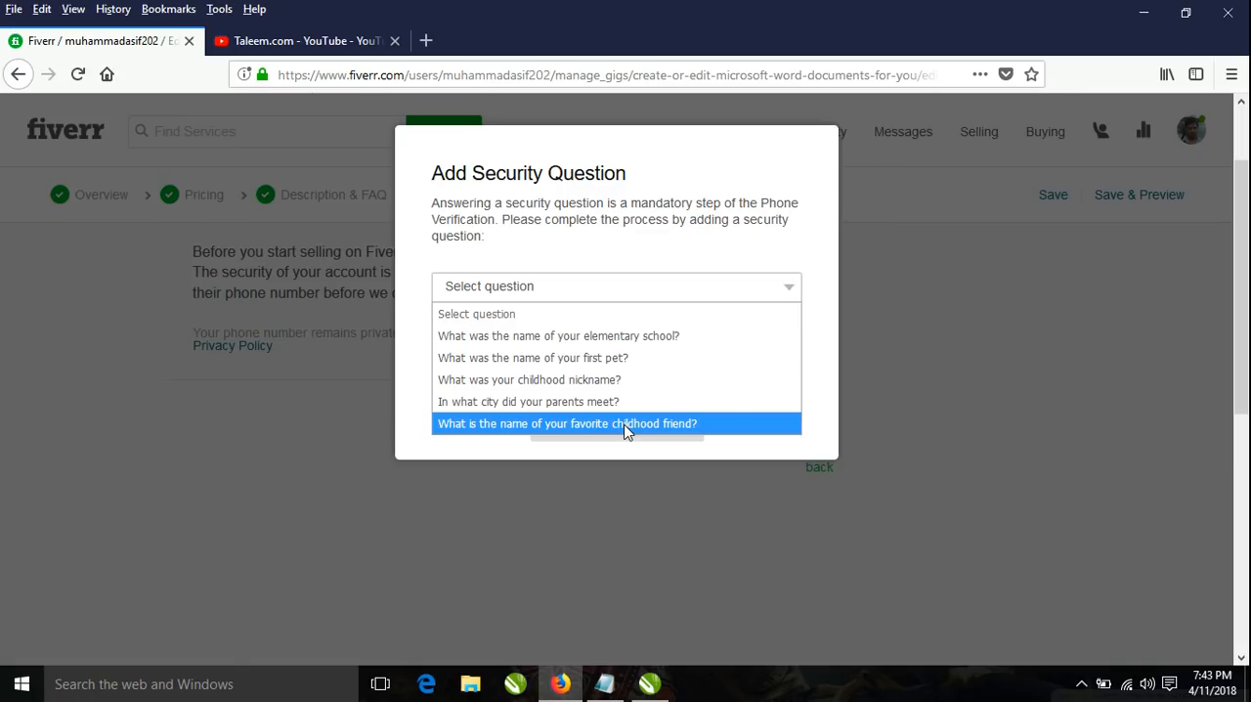
{"action": "left_click", "coordinate": [699, 424]}
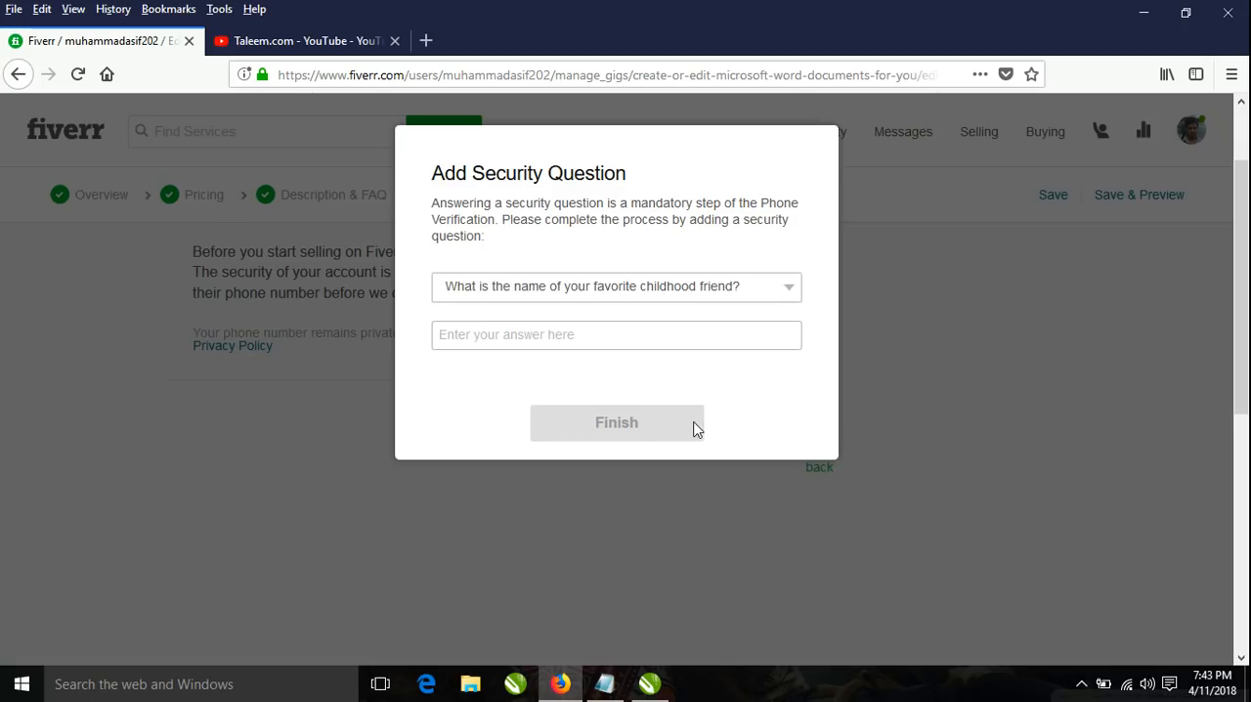
{"action": "left_click", "coordinate": [576, 335]}
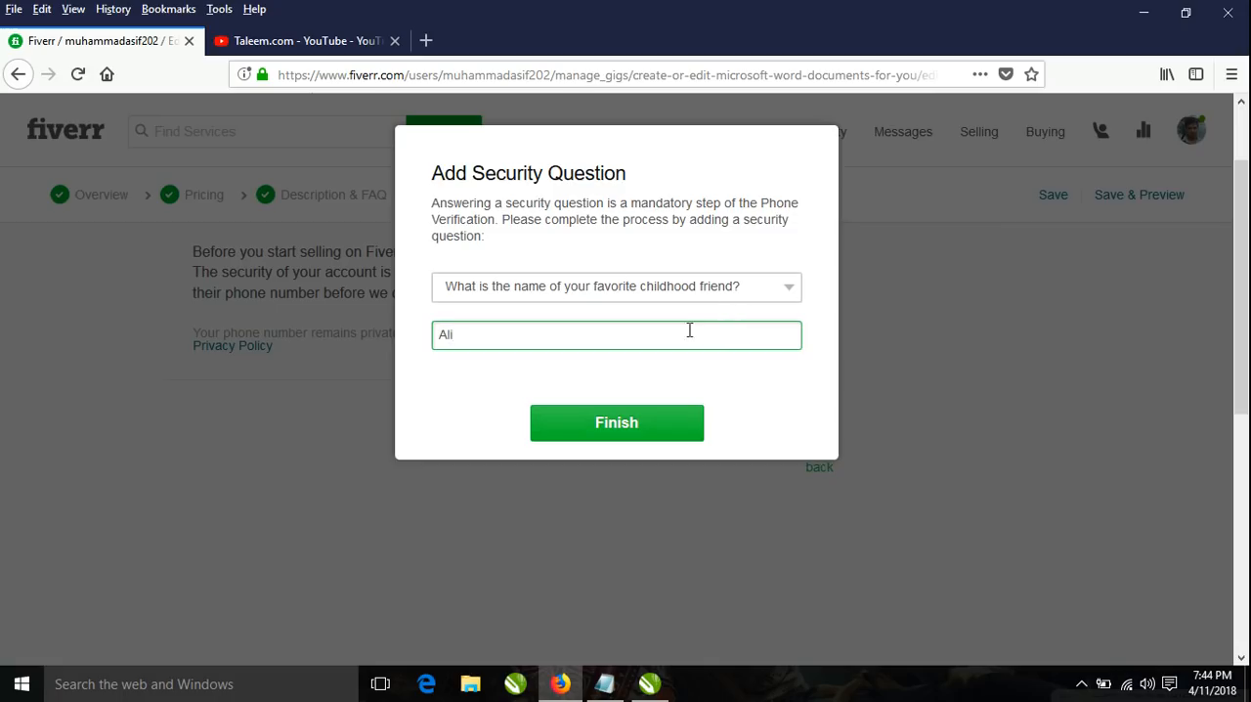
{"action": "left_click", "coordinate": [645, 428]}
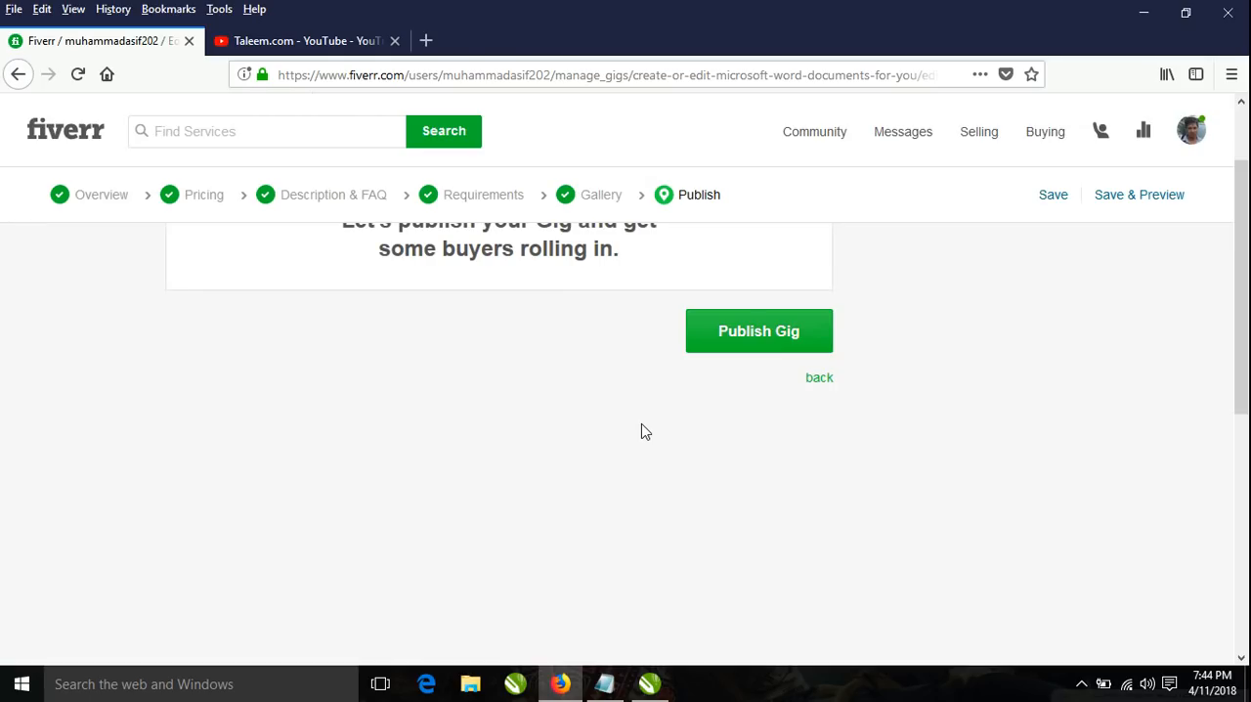
- Publish the gig and finish the publishing process without sharing it on social media
{"action": "scroll", "coordinate": [656, 403], "scroll_direction": "up", "scroll_amount": 2}
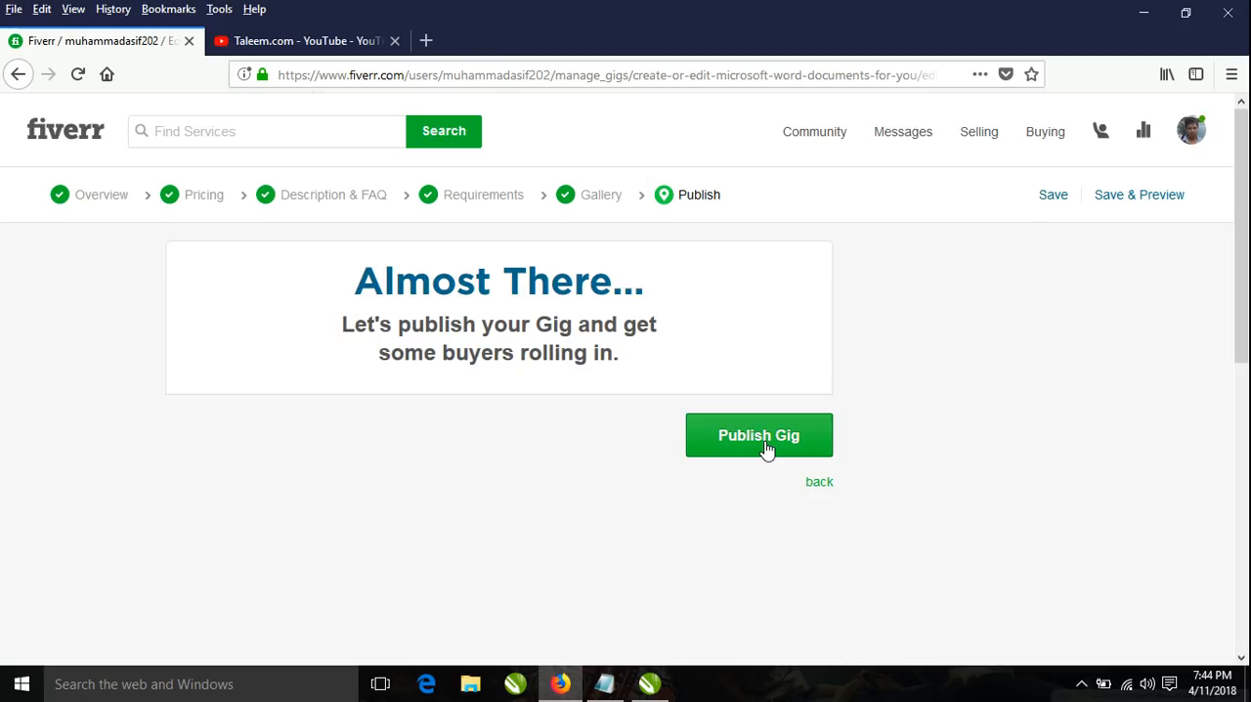
{"action": "left_click", "coordinate": [768, 447]}
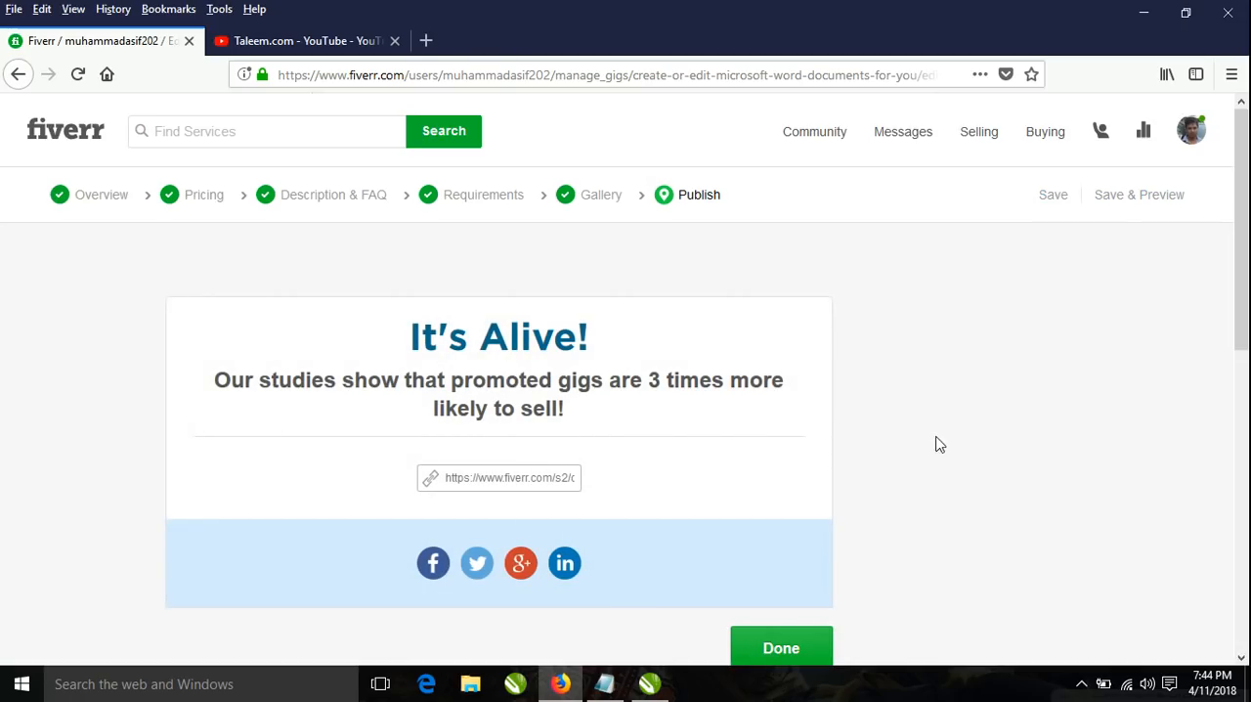
{"action": "scroll", "coordinate": [567, 338], "scroll_direction": "down", "scroll_amount": 2}
{"action": "scroll", "coordinate": [552, 316], "scroll_direction": "up", "scroll_amount": 2}
{"action": "scroll", "coordinate": [563, 373], "scroll_direction": "down", "scroll_amount": 2}
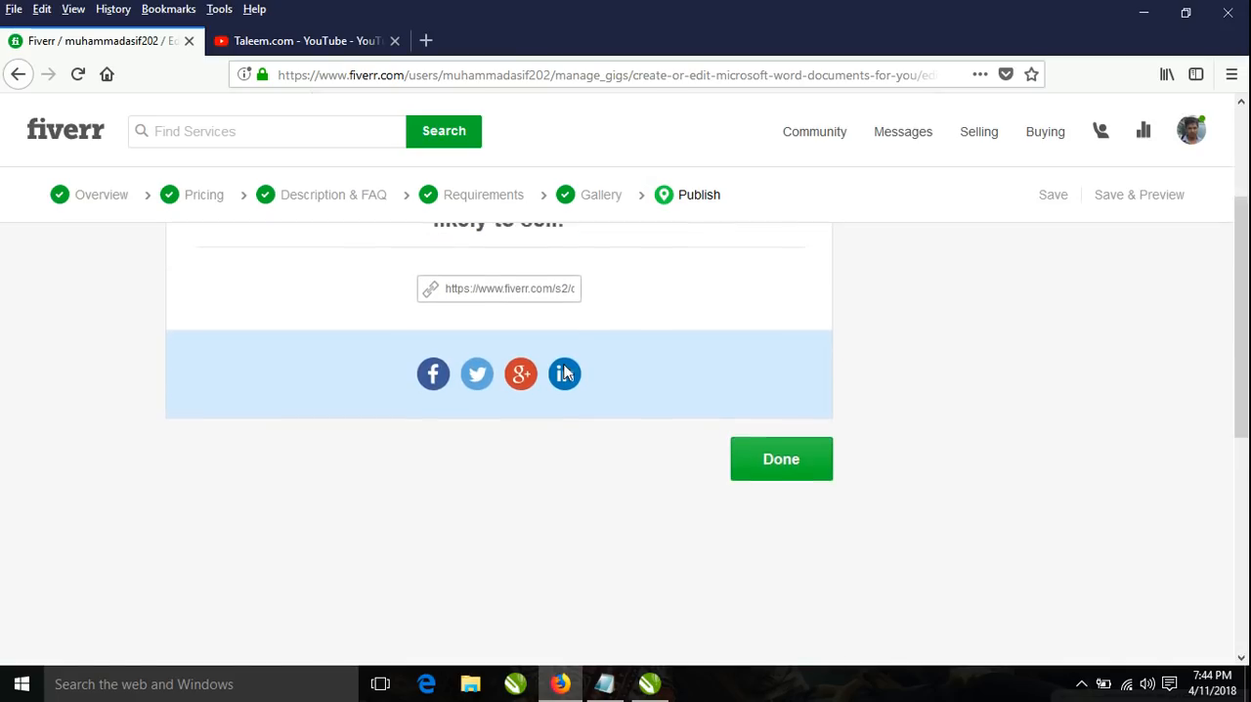
{"action": "left_click", "coordinate": [768, 447]}
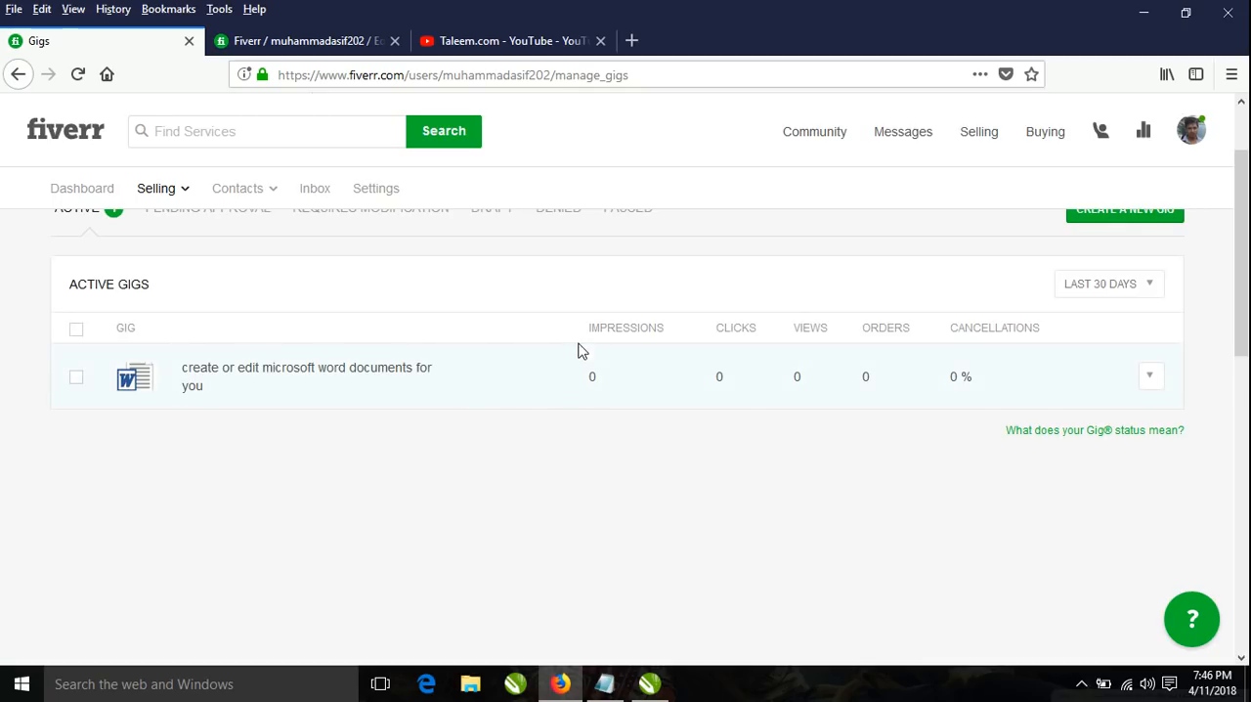
- Open the preview of the active Microsoft Word gig and review its overview, description, order details, extras and tags
{"action": "left_click", "coordinate": [1152, 383]}
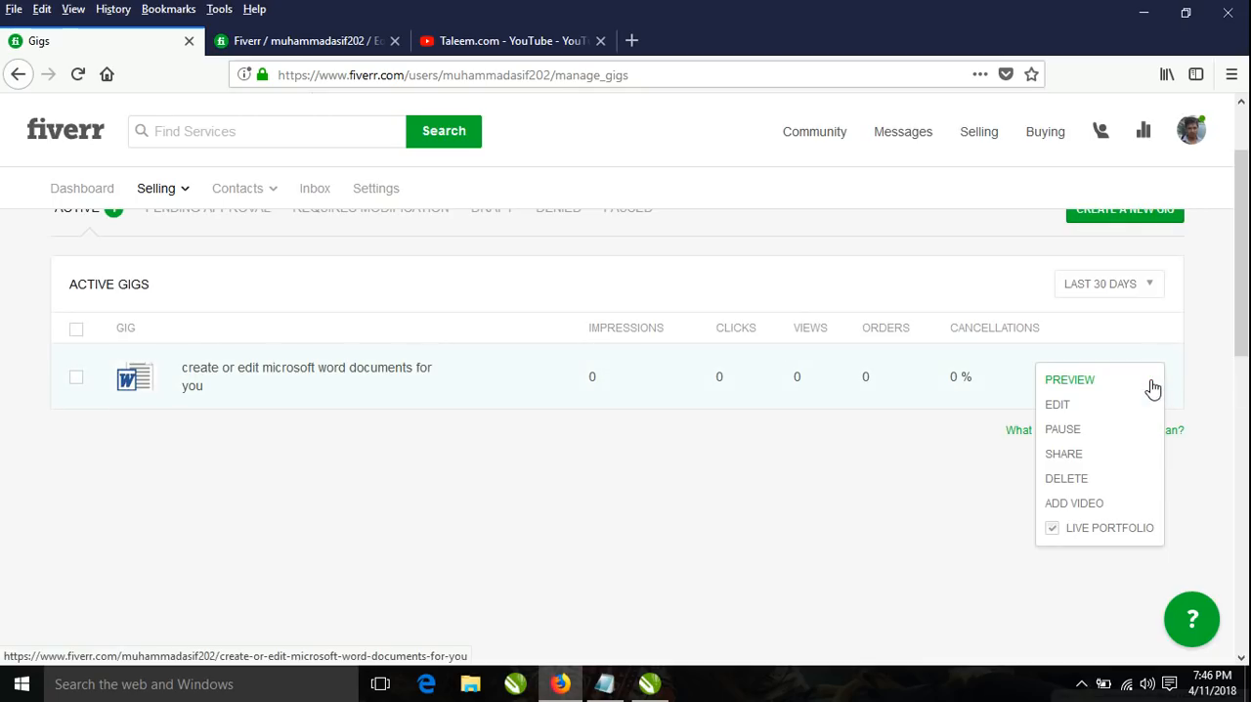
{"action": "left_click", "coordinate": [1099, 382]}
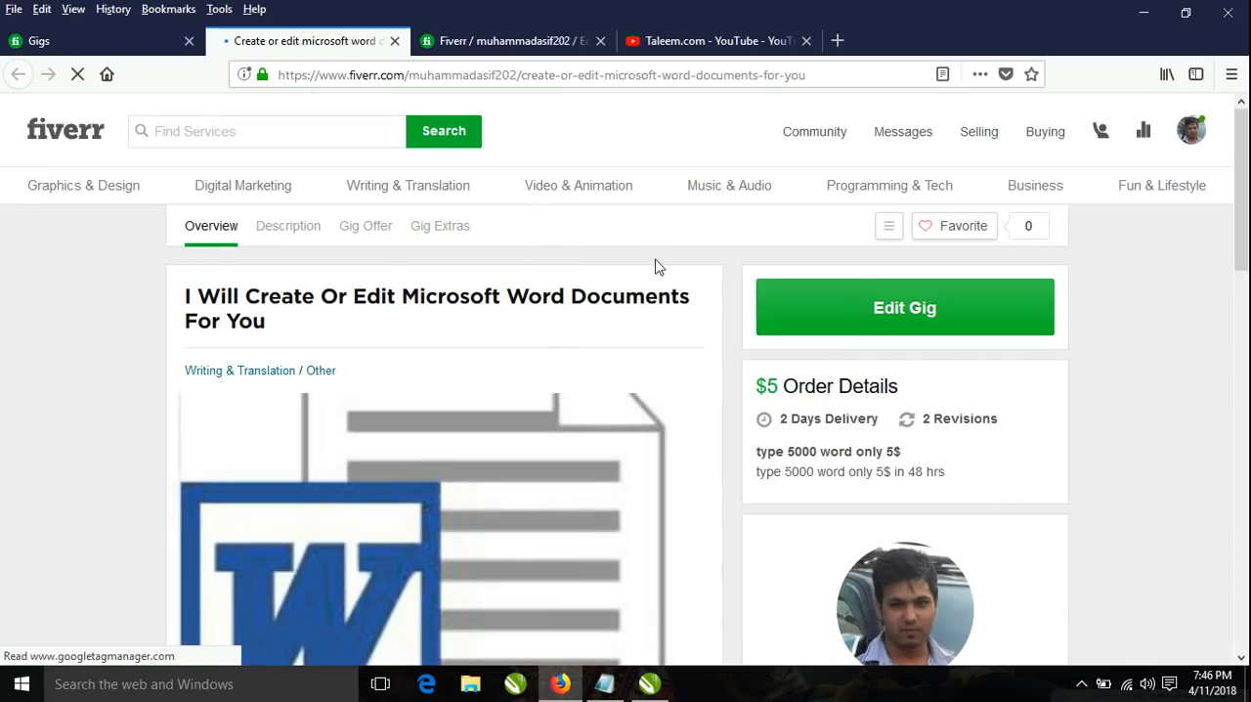
{"action": "scroll", "coordinate": [914, 454], "scroll_direction": "down", "scroll_amount": 2}
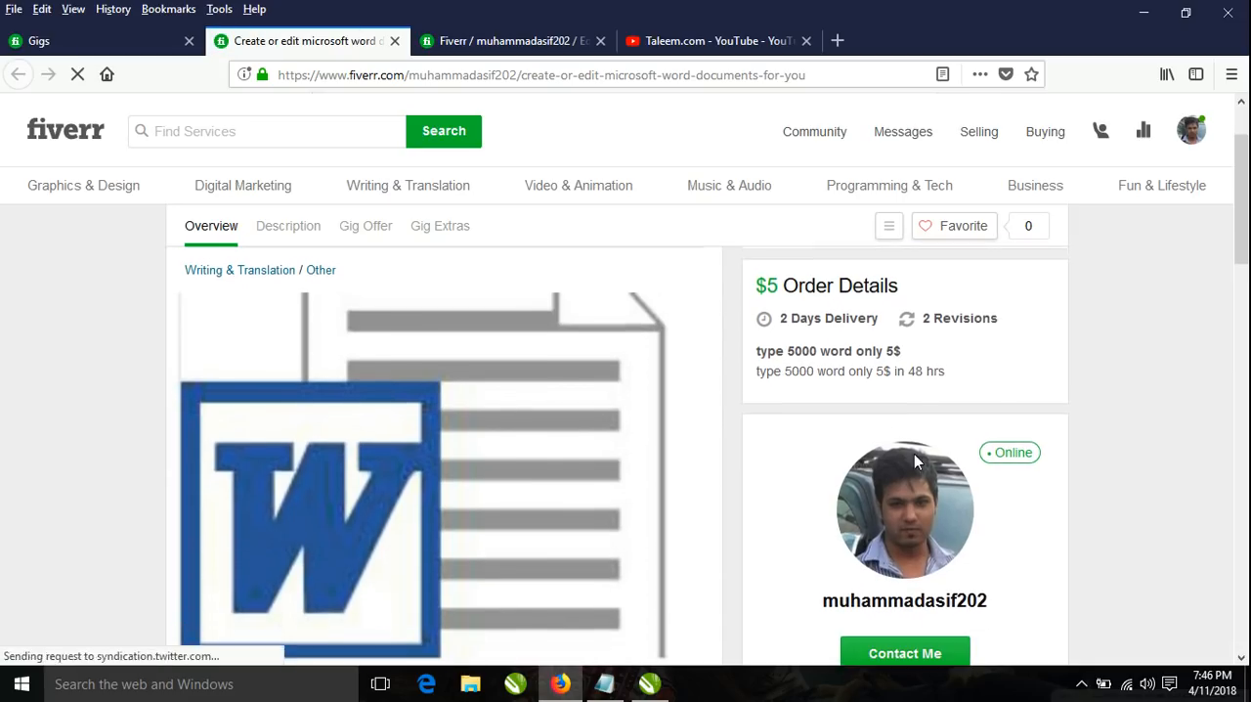
{"action": "scroll", "coordinate": [927, 479], "scroll_direction": "down", "scroll_amount": 1}
{"action": "scroll", "coordinate": [925, 472], "scroll_direction": "up", "scroll_amount": 3}
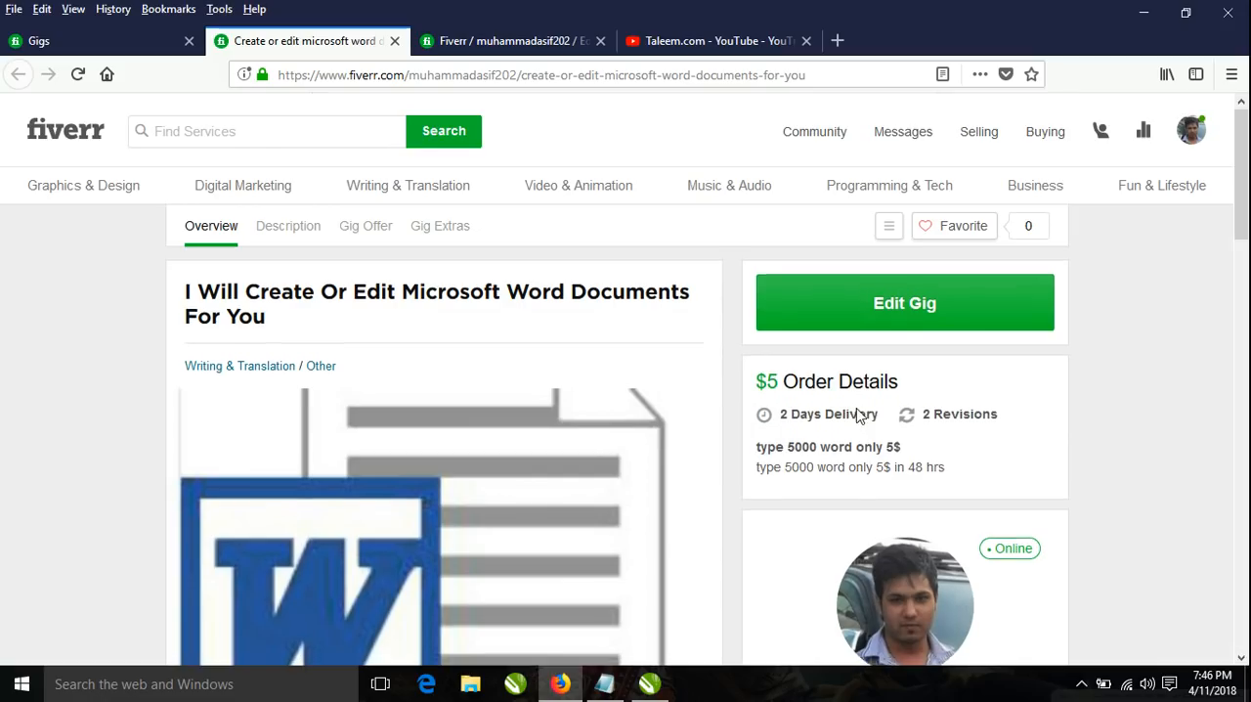
{"action": "scroll", "coordinate": [858, 416], "scroll_direction": "down", "scroll_amount": 2}
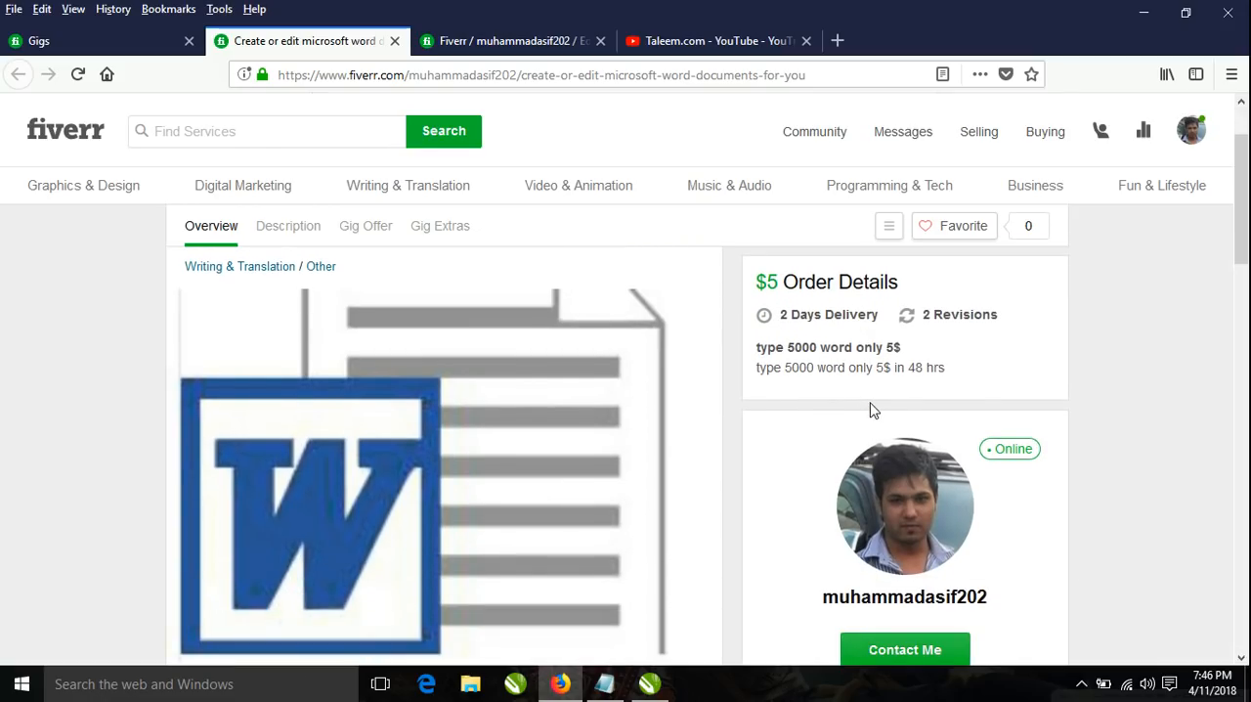
{"action": "scroll", "coordinate": [873, 410], "scroll_direction": "down", "scroll_amount": 5}
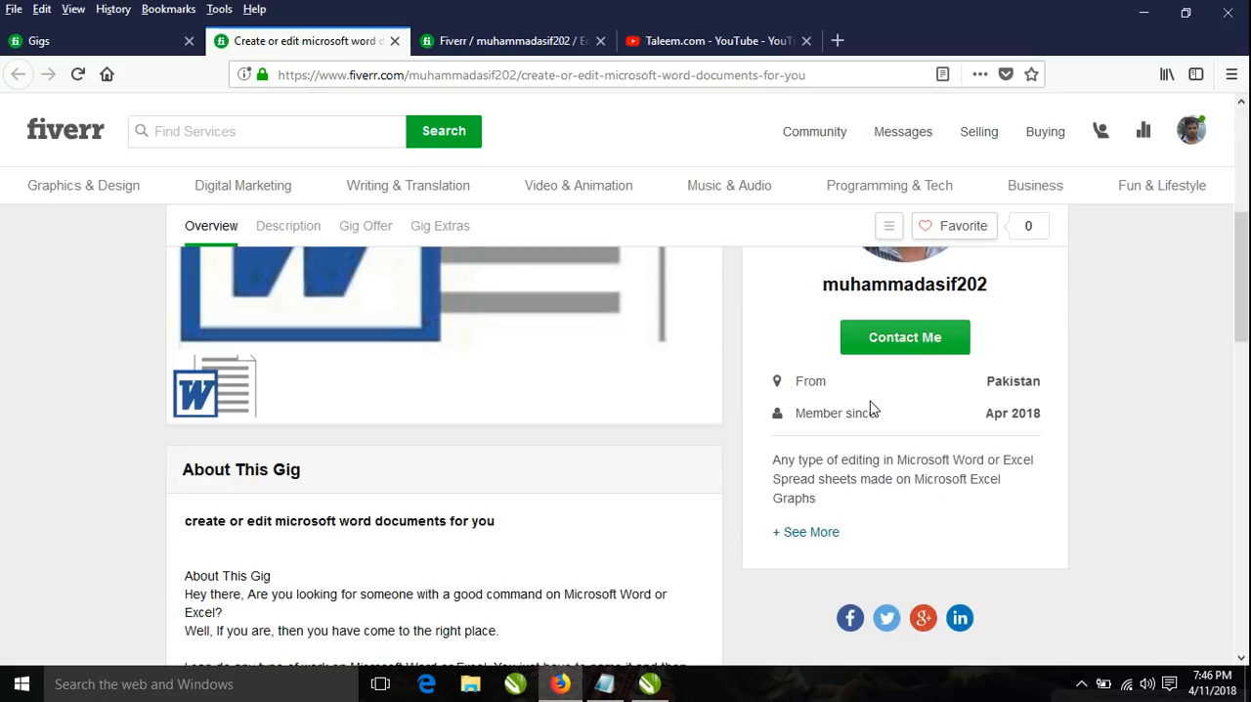
{"action": "scroll", "coordinate": [873, 411], "scroll_direction": "down", "scroll_amount": 5}
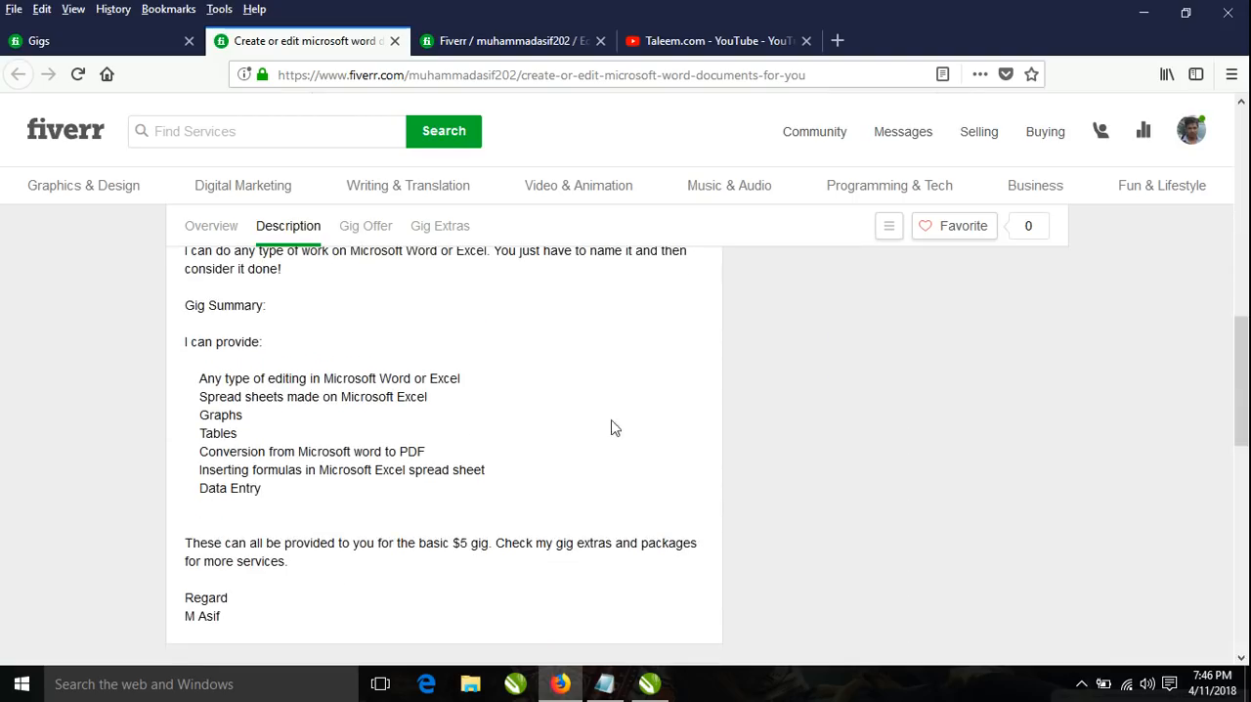
{"action": "scroll", "coordinate": [493, 409], "scroll_direction": "down", "scroll_amount": 4}
{"action": "scroll", "coordinate": [450, 410], "scroll_direction": "down", "scroll_amount": 3}
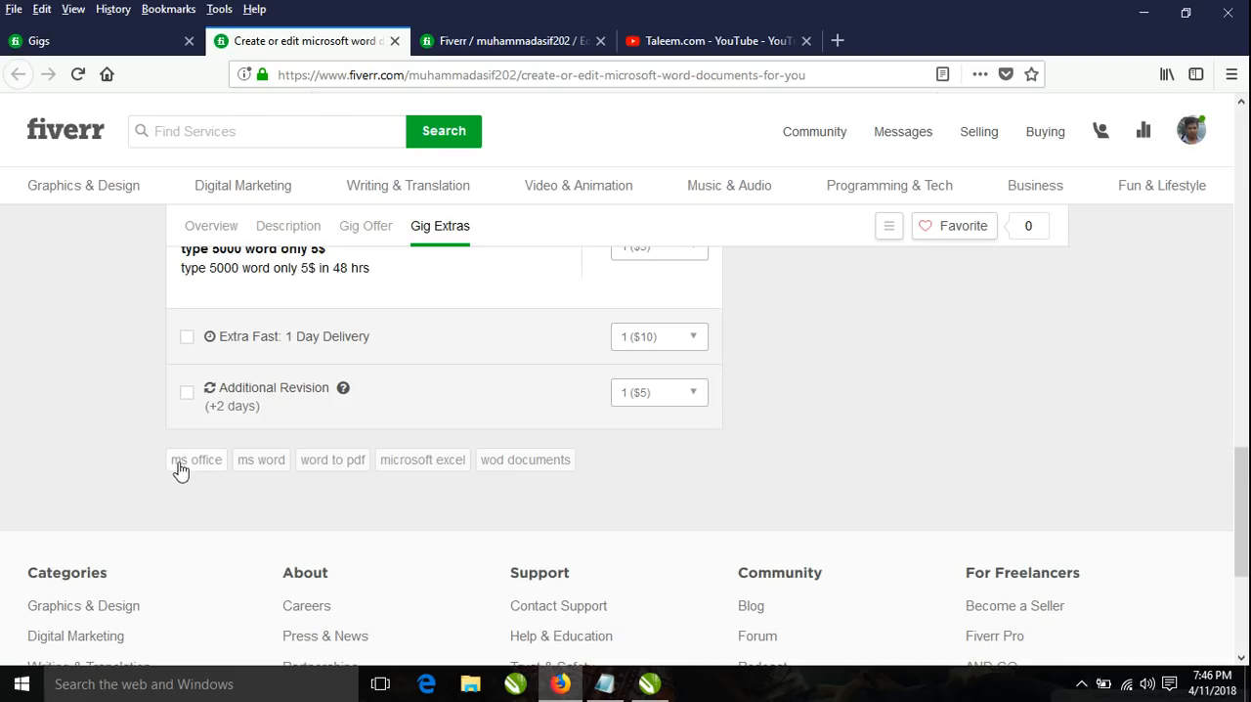
{"action": "scroll", "coordinate": [506, 534], "scroll_direction": "up", "scroll_amount": 10}
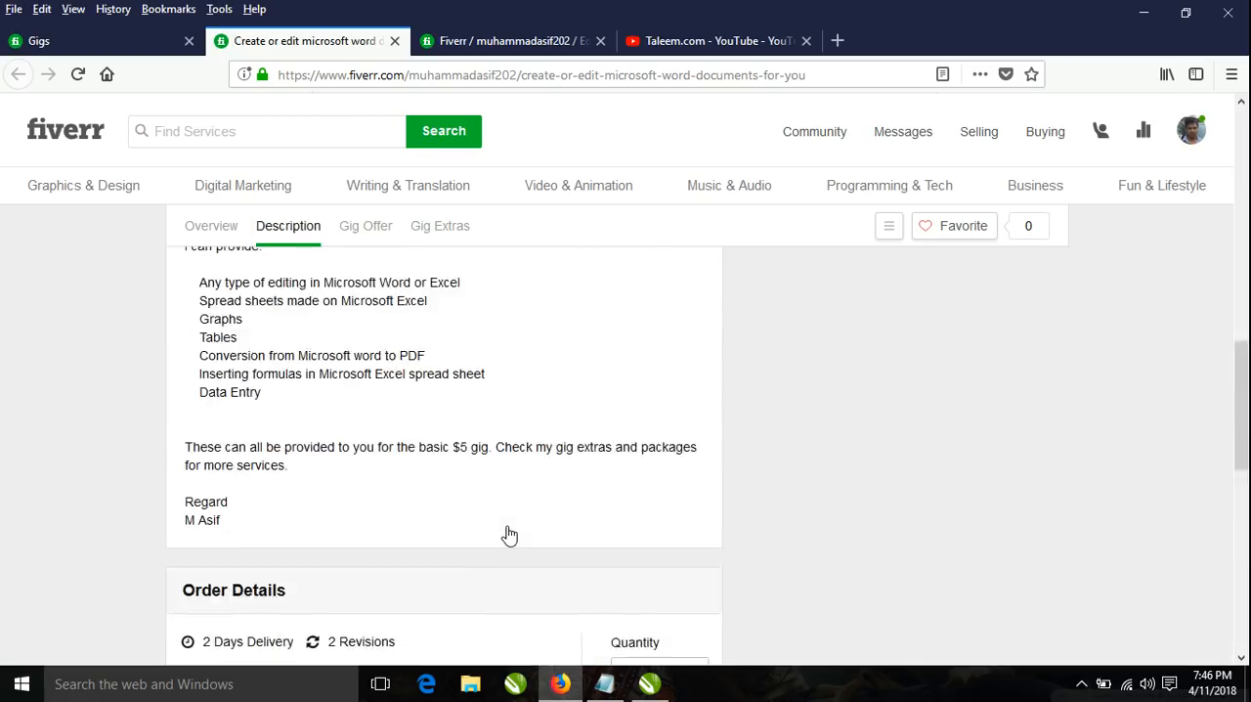
{"action": "scroll", "coordinate": [507, 533], "scroll_direction": "up", "scroll_amount": 2}
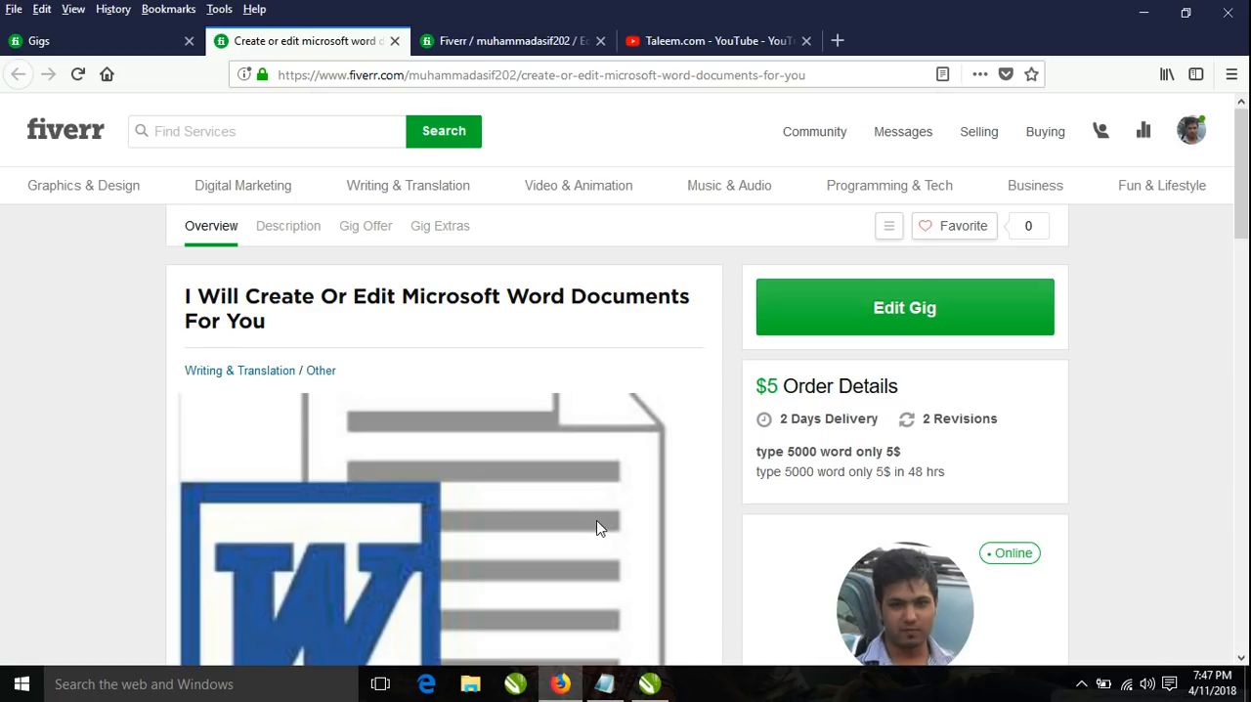
- Switch to the open Taleem.com YouTube channel page and show the hidden system tray icons
{"action": "left_click", "coordinate": [759, 41]}
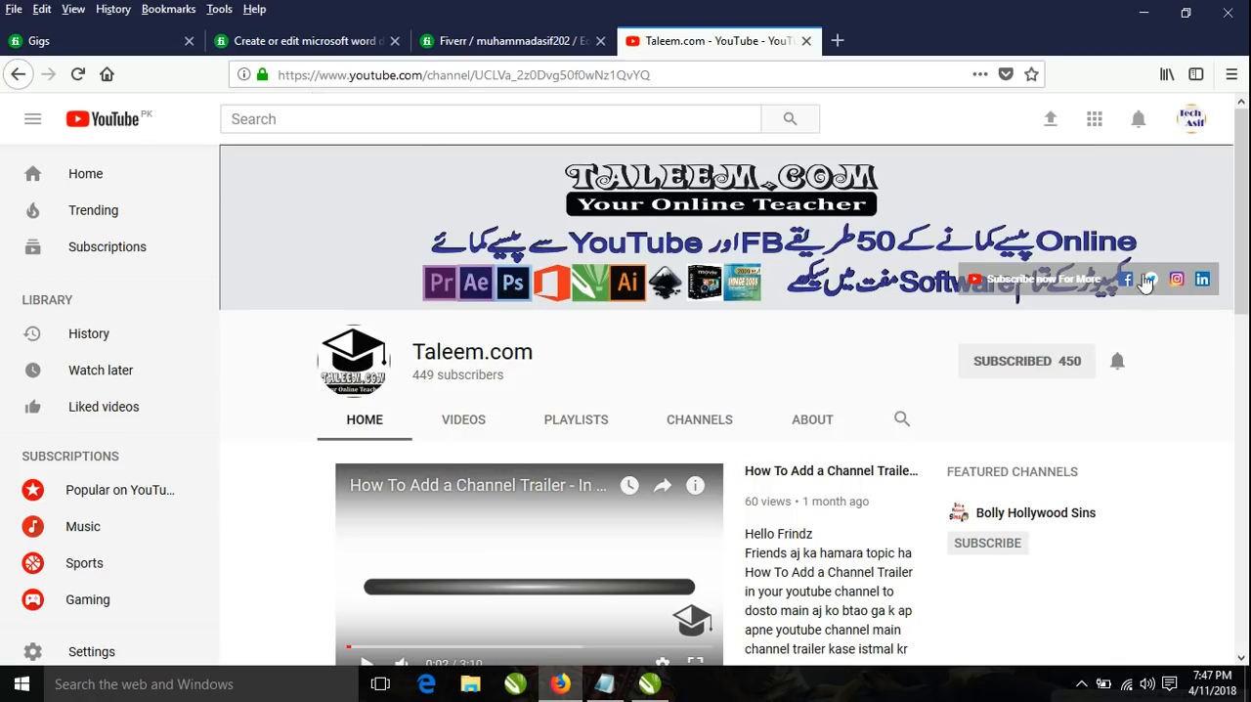
{"action": "left_click", "coordinate": [1081, 683]}
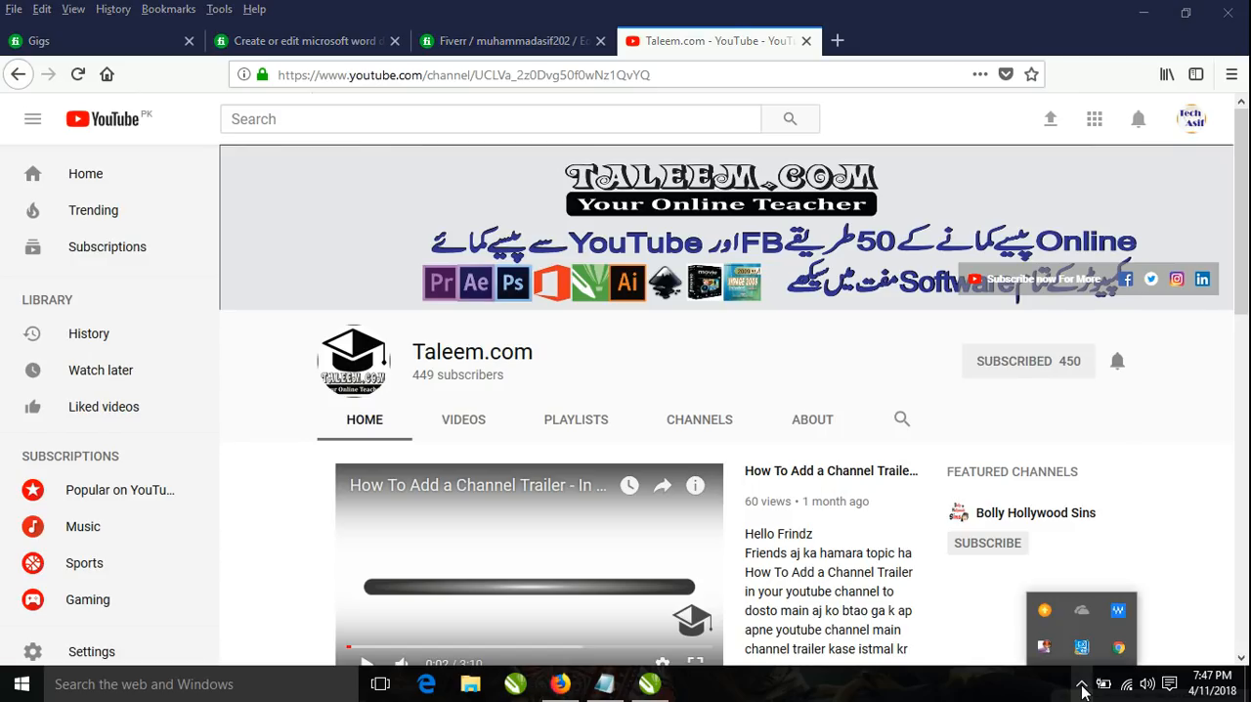